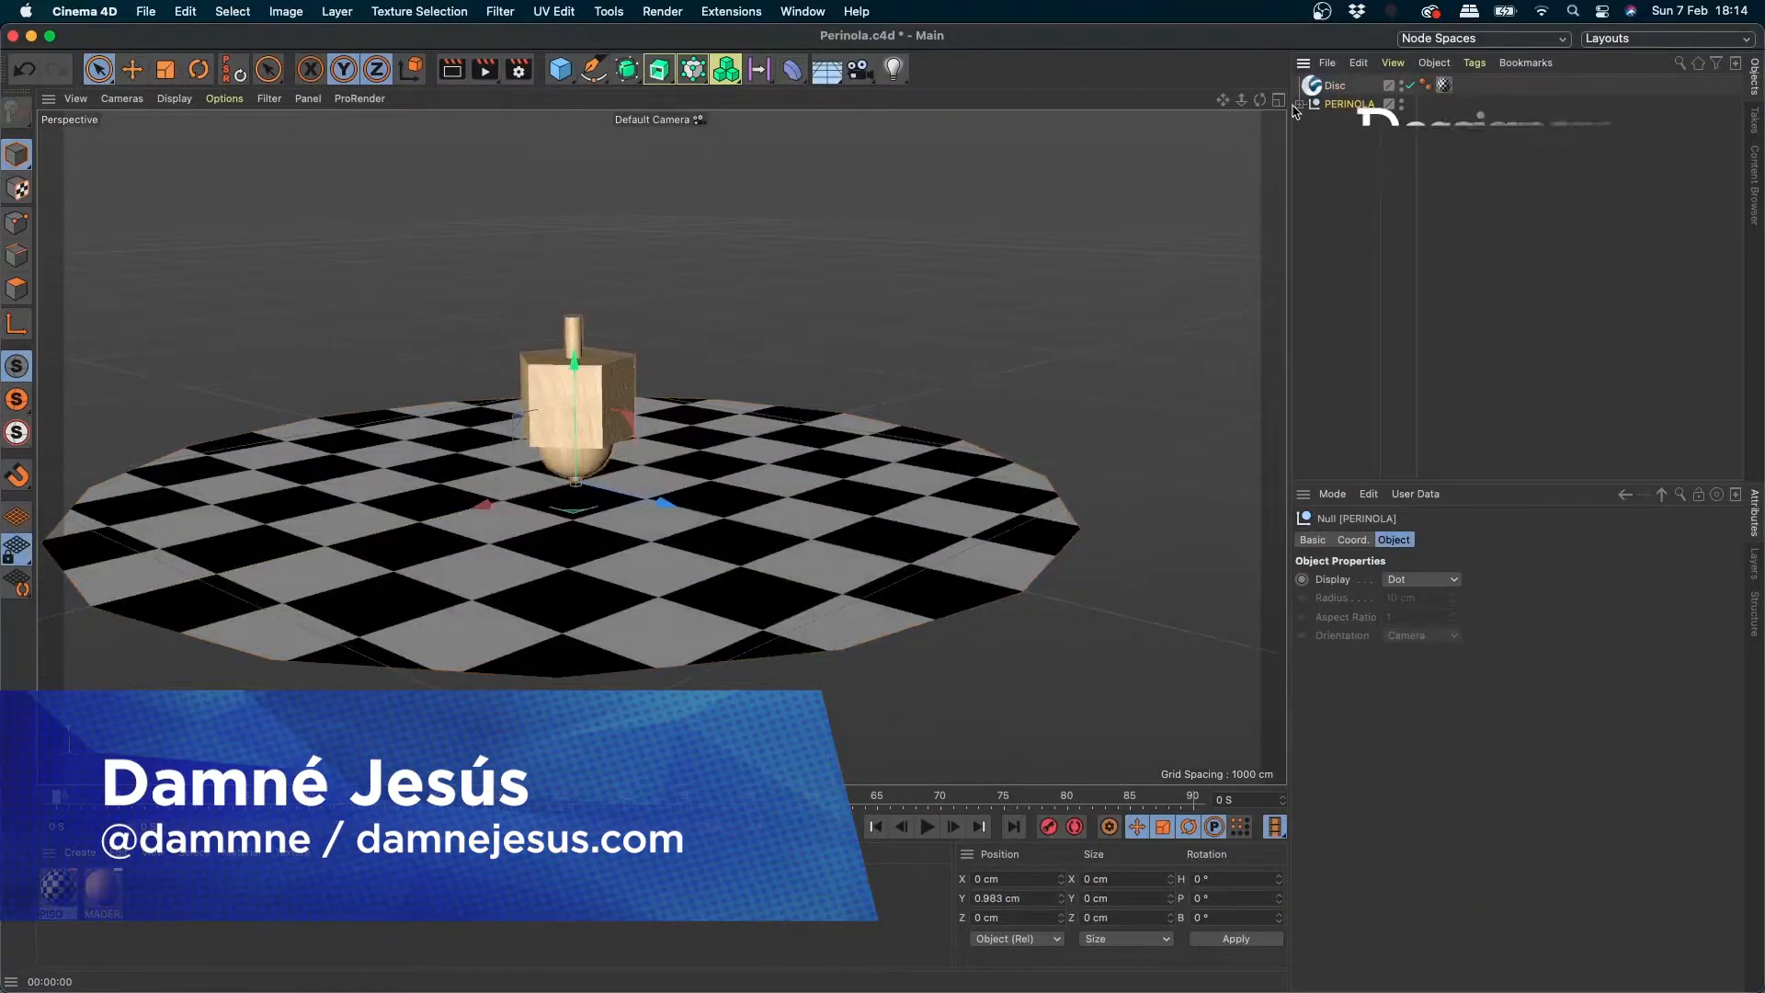
- Add a Helix spline to the scene
click(1300, 104)
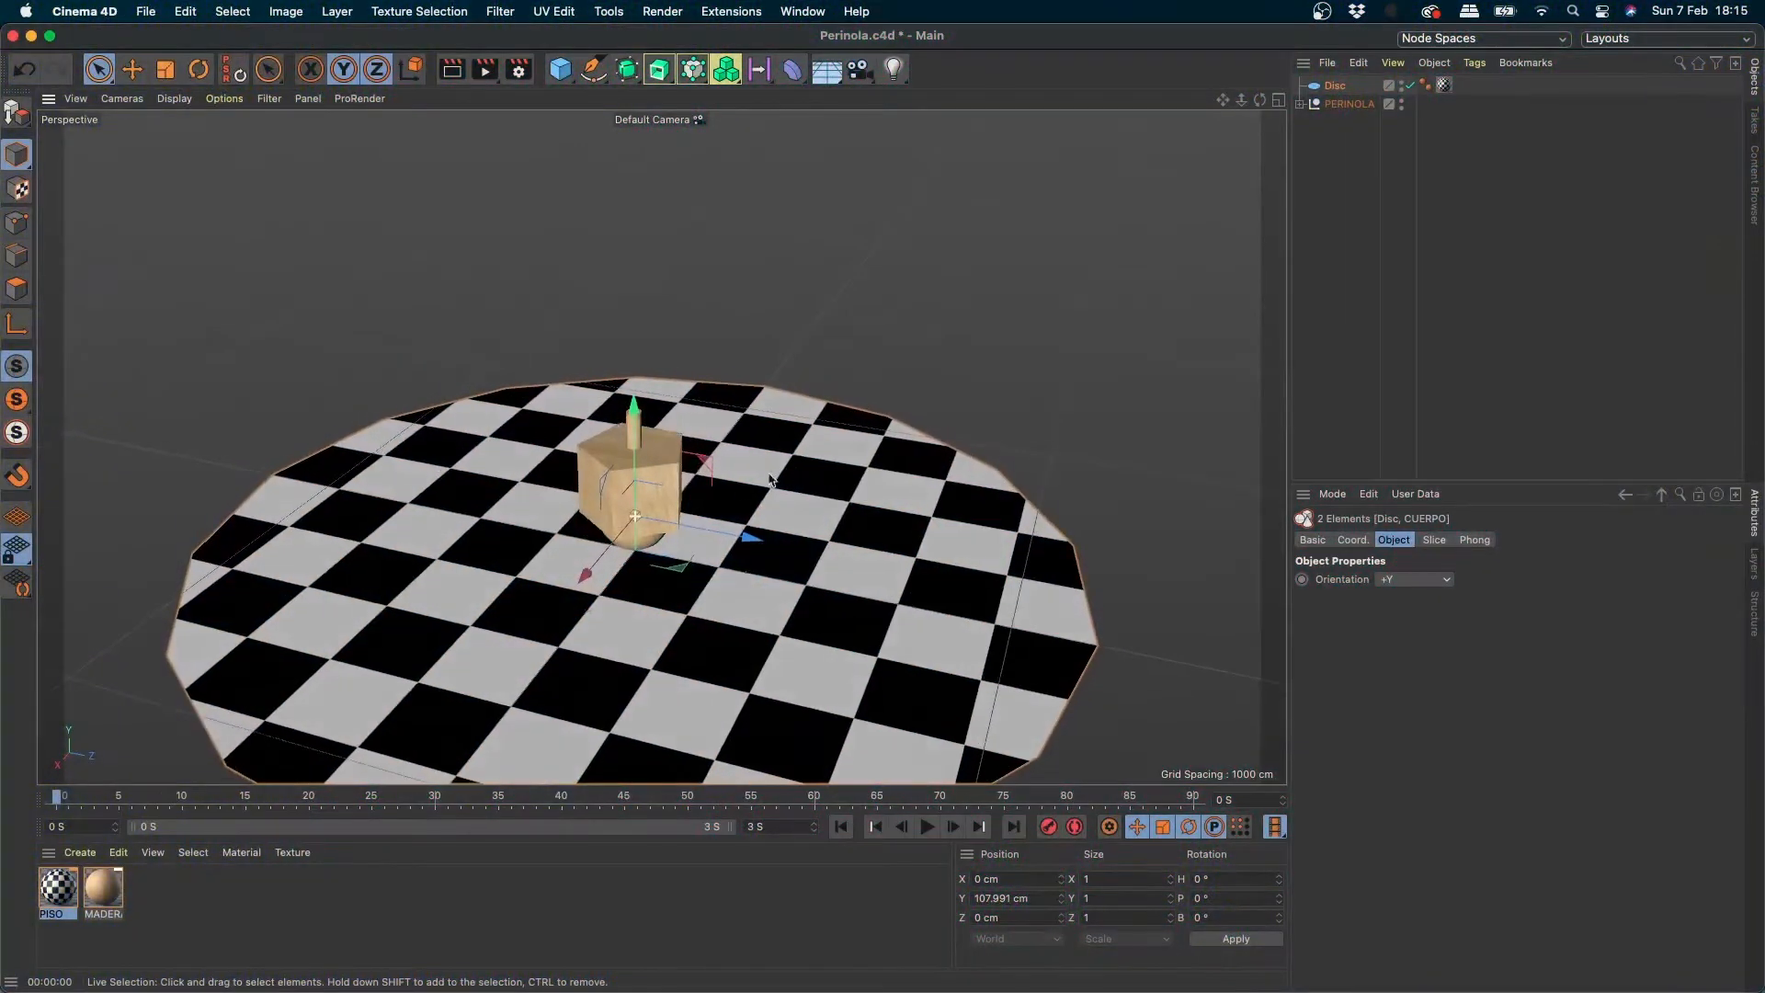
click(560, 68)
click(593, 68)
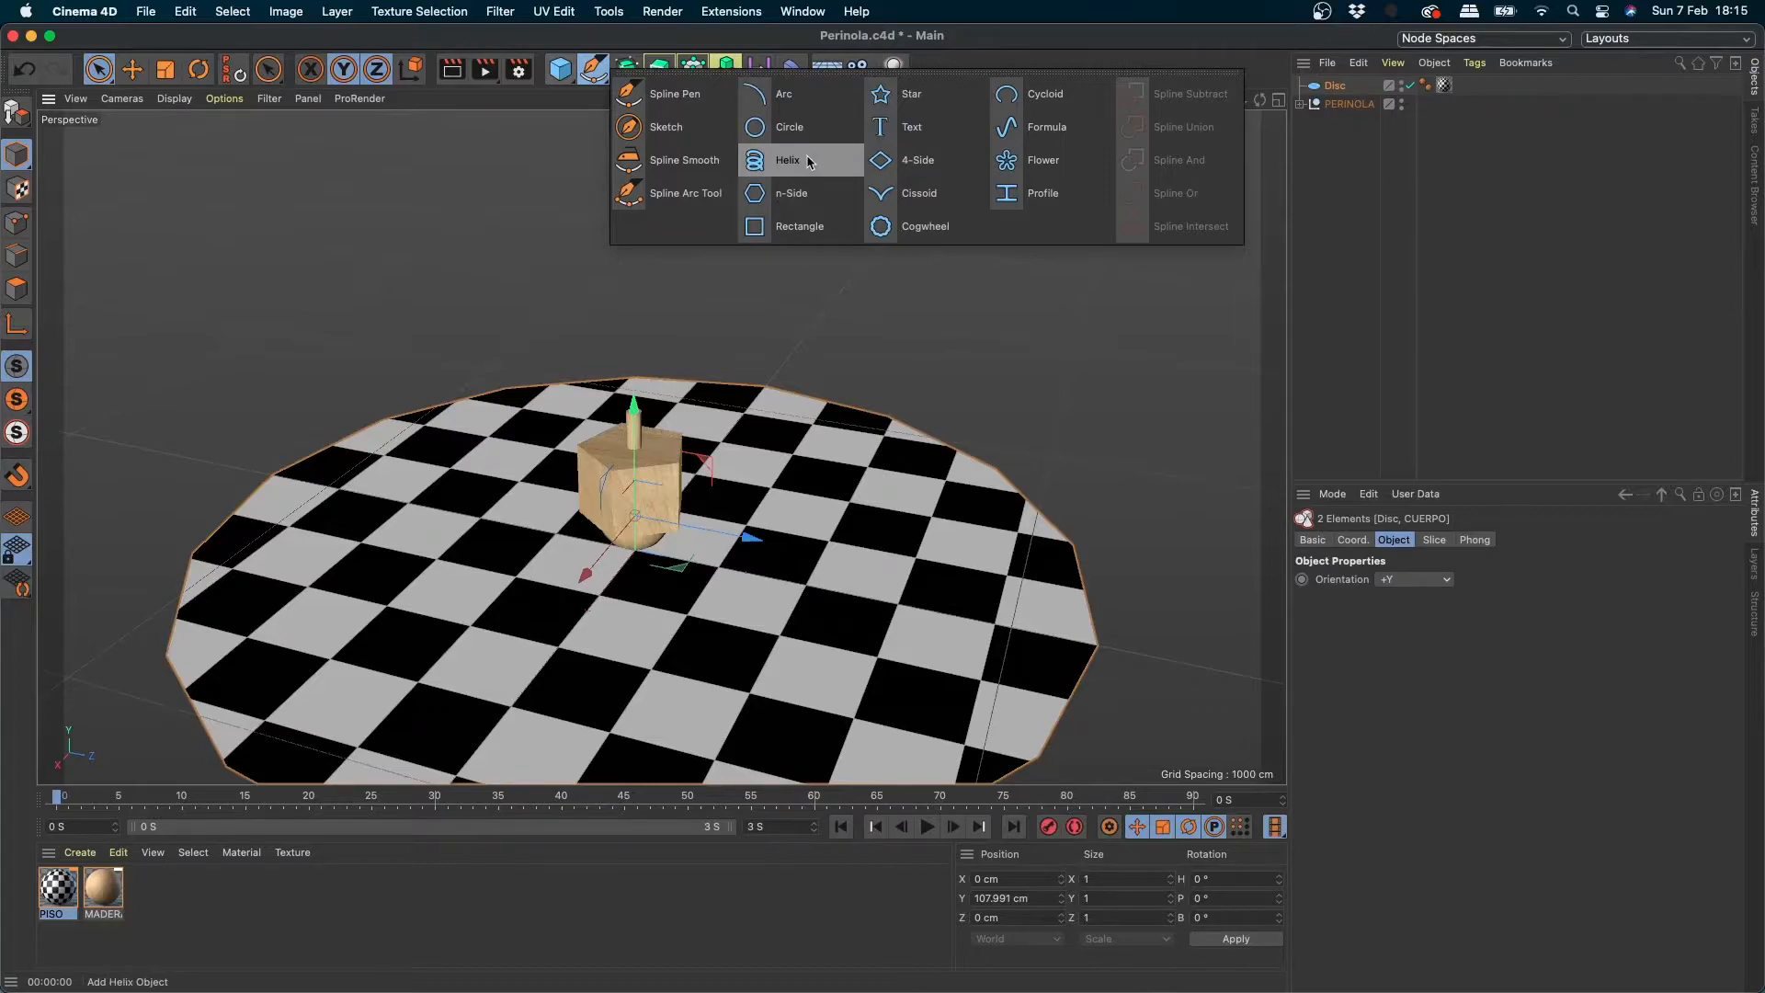
click(806, 160)
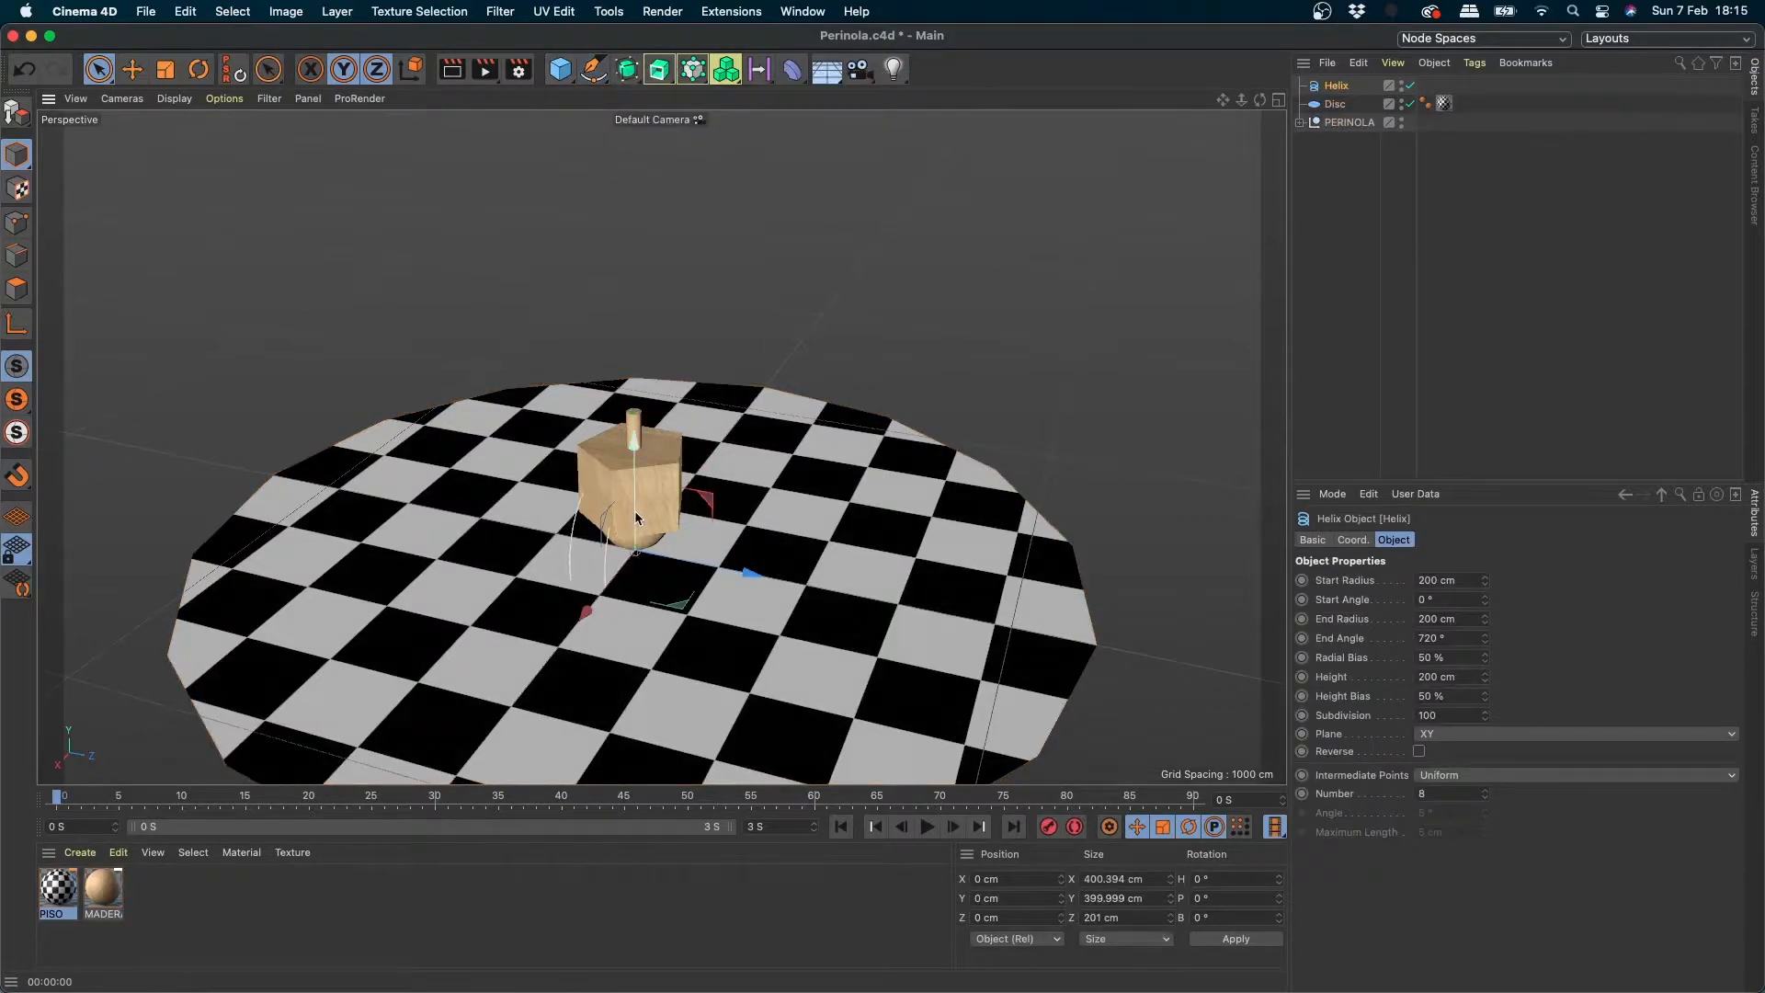
- Hide the Disc and the PERINOLA group so that only the helix shows, and select the helix
alt+click(1401, 101)
alt+click(1401, 101)
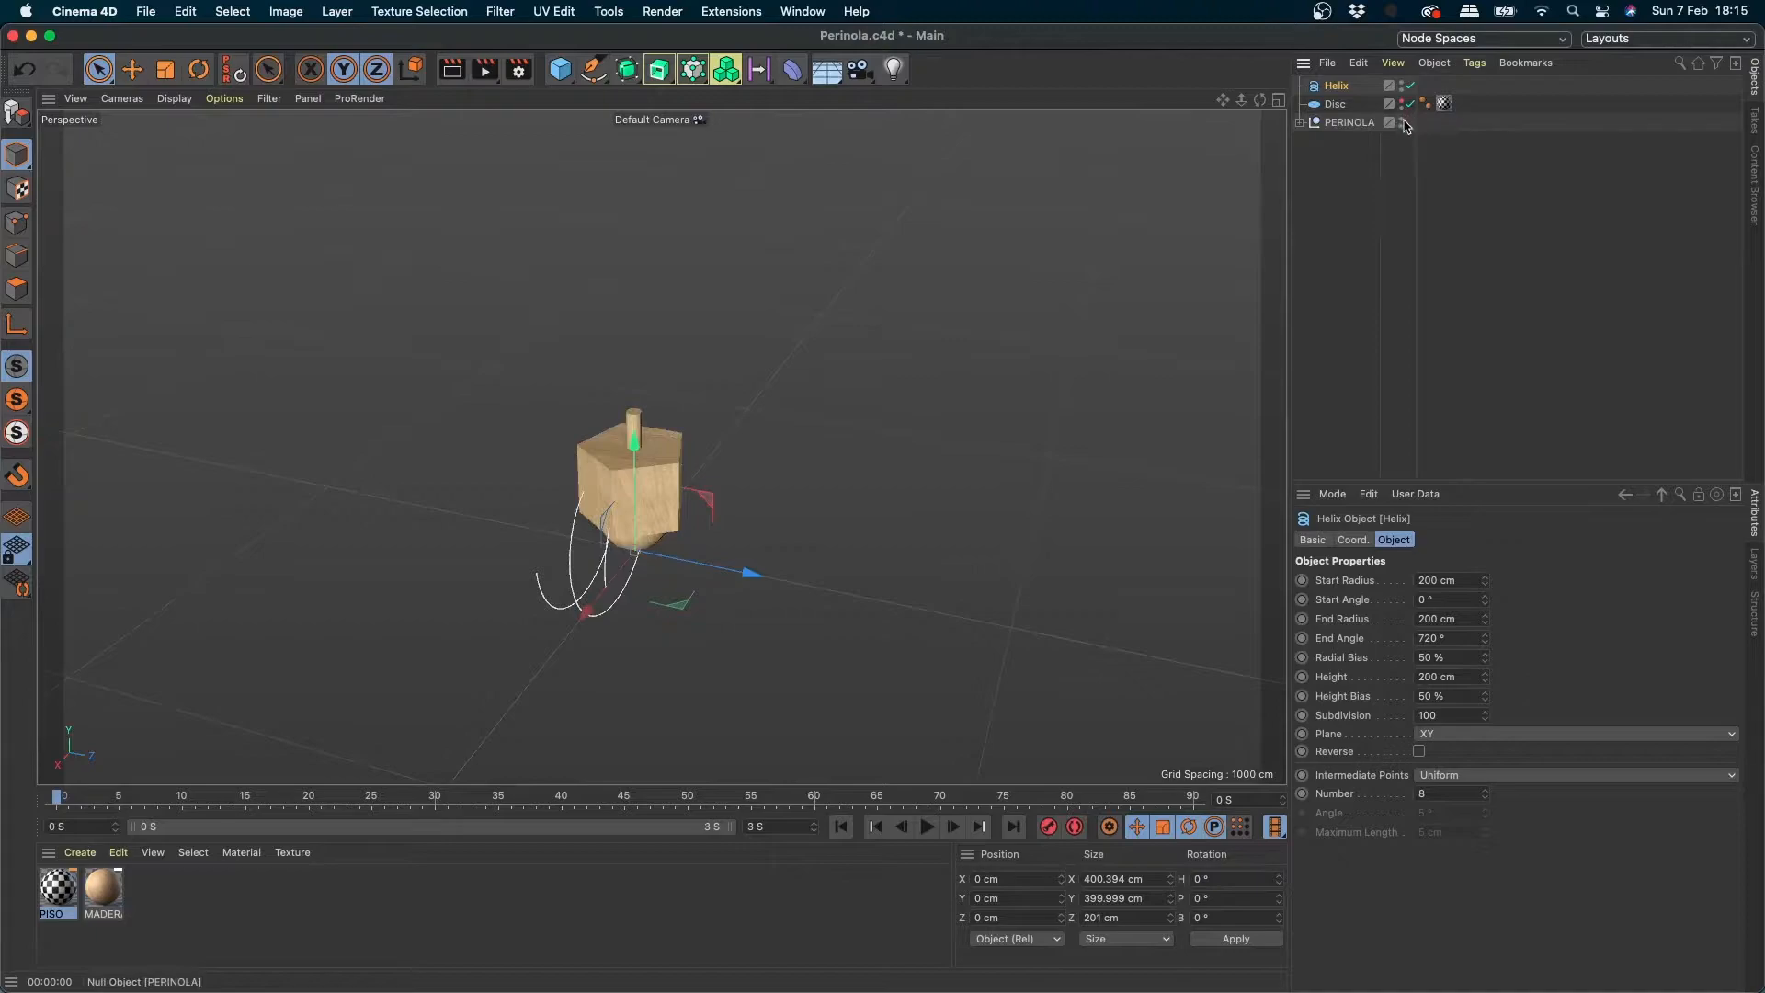
double_click(1401, 122)
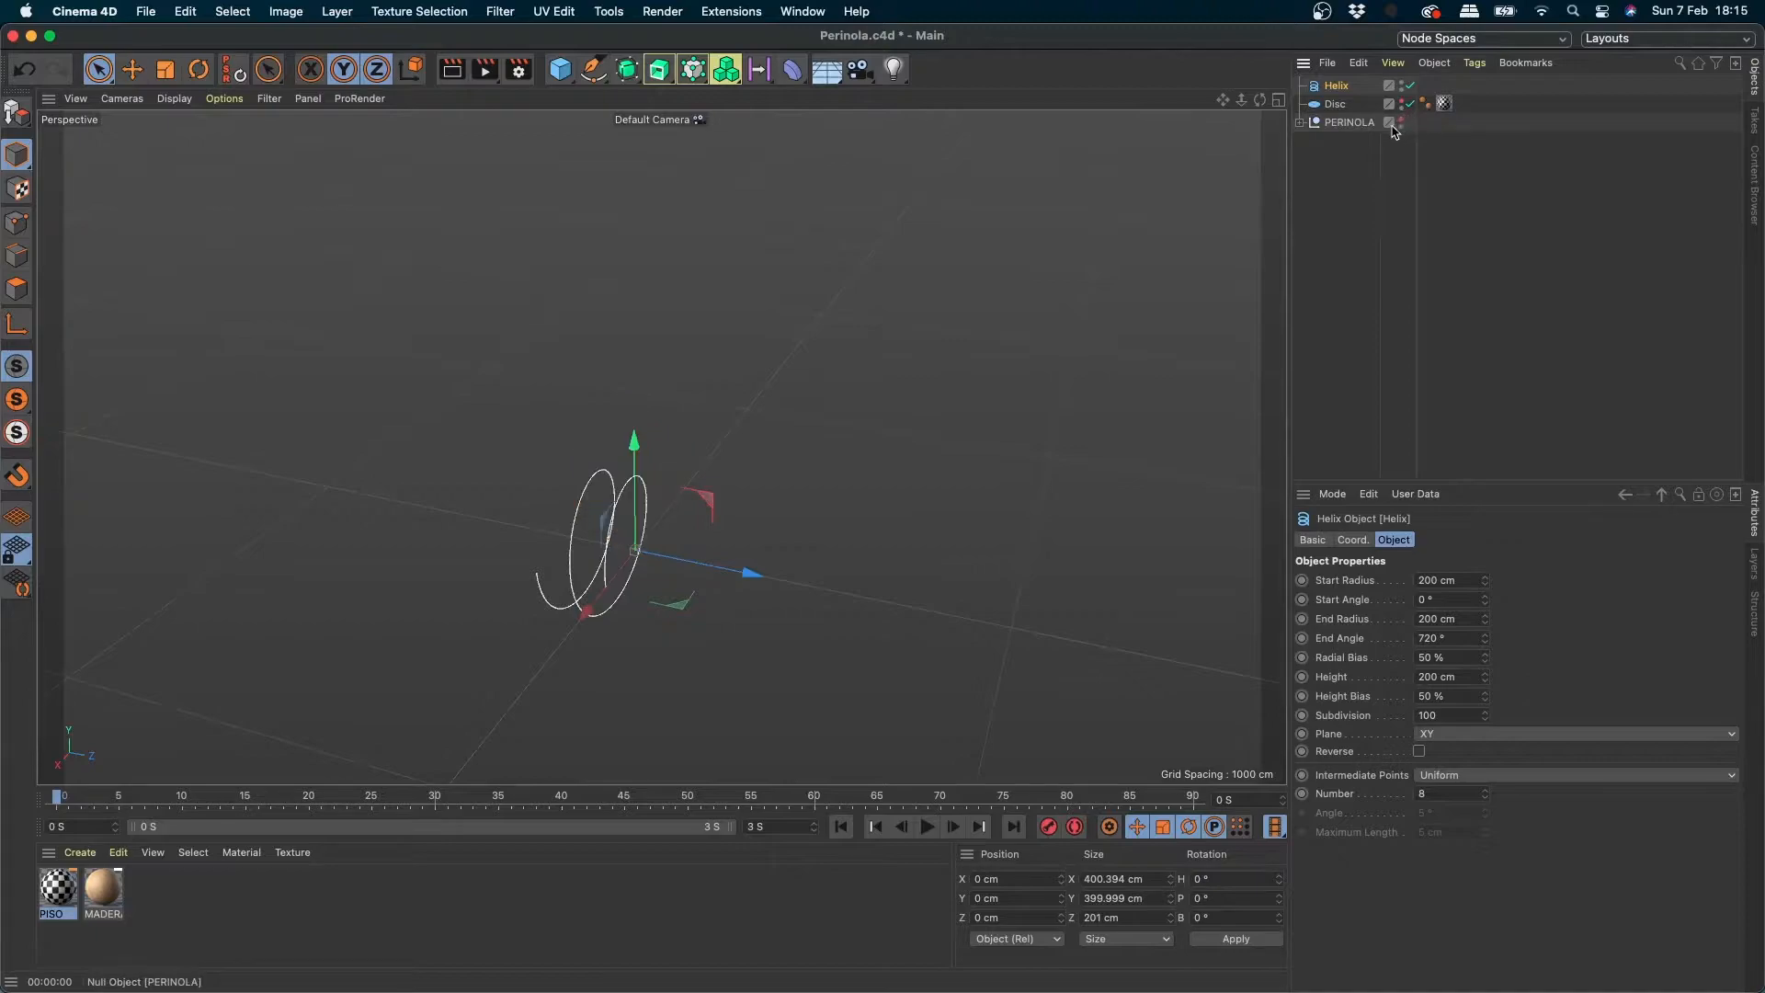
click(1335, 109)
click(1333, 86)
- Set the helix's plane to XZ so that it rises vertically from the floor
scroll(552, 612, up, 4)
alt+drag(629, 570, 701, 461)
click(1278, 100)
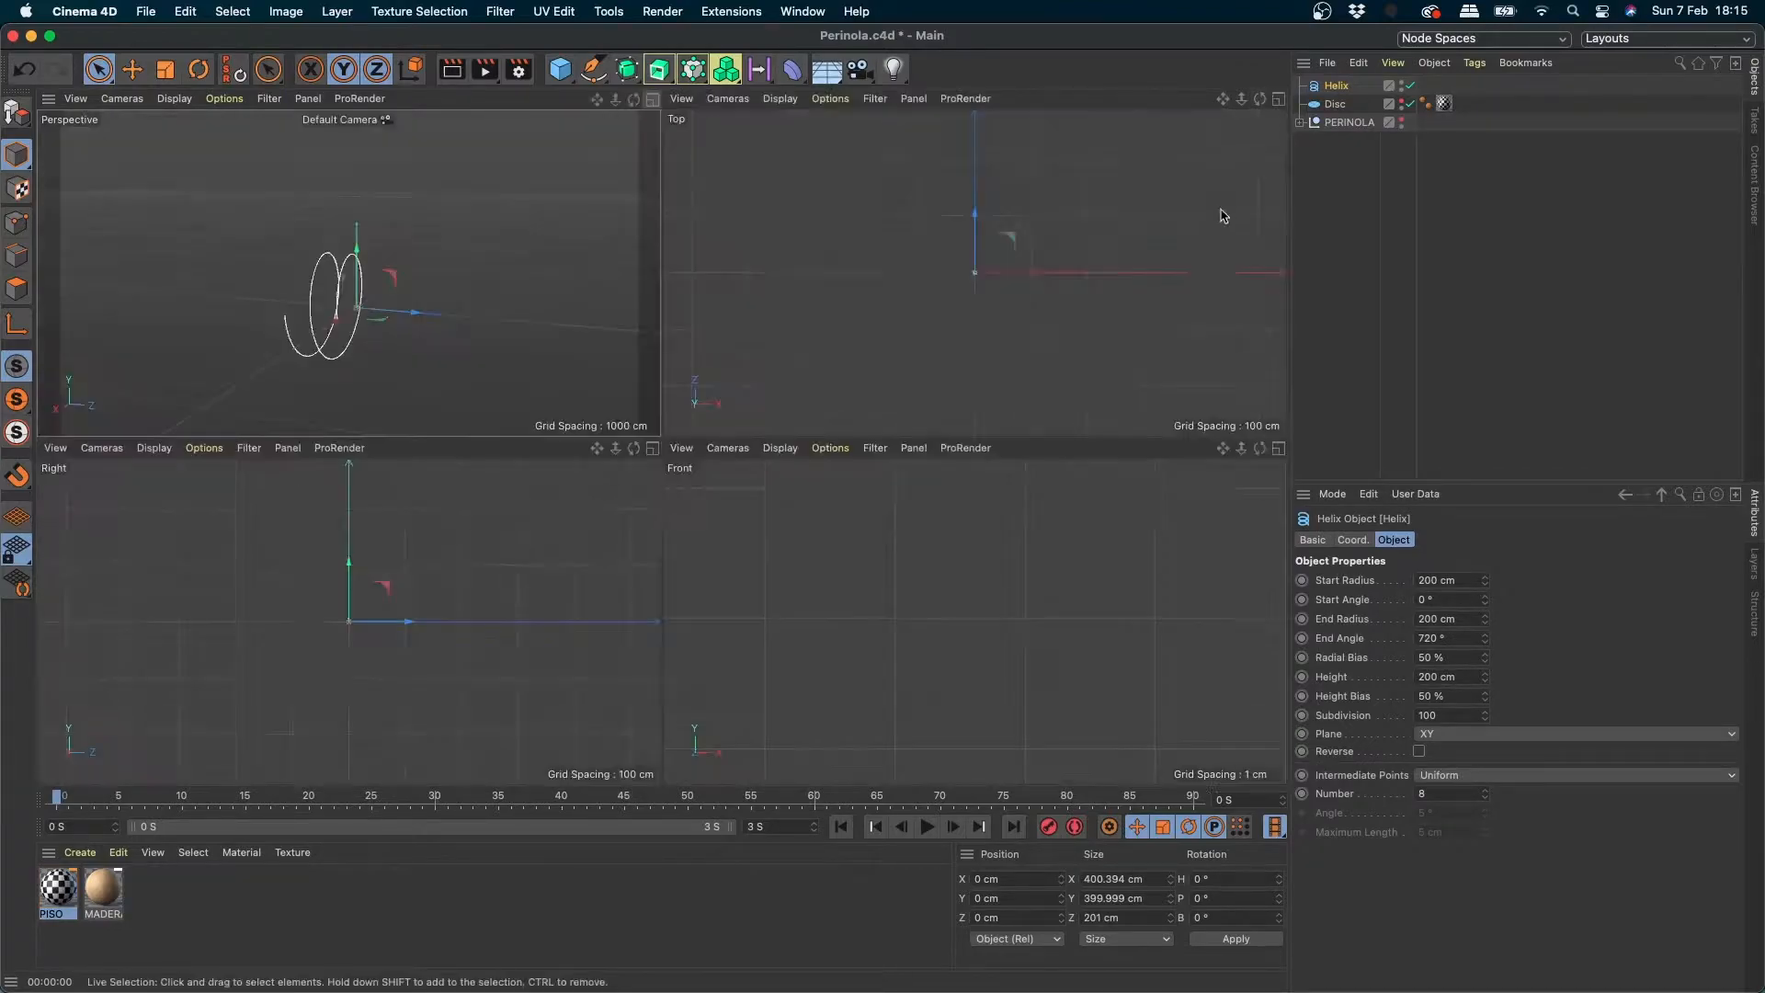
scroll(1073, 611, down, 15)
alt+middle_drag(1101, 538, 913, 591)
scroll(483, 582, down, 2)
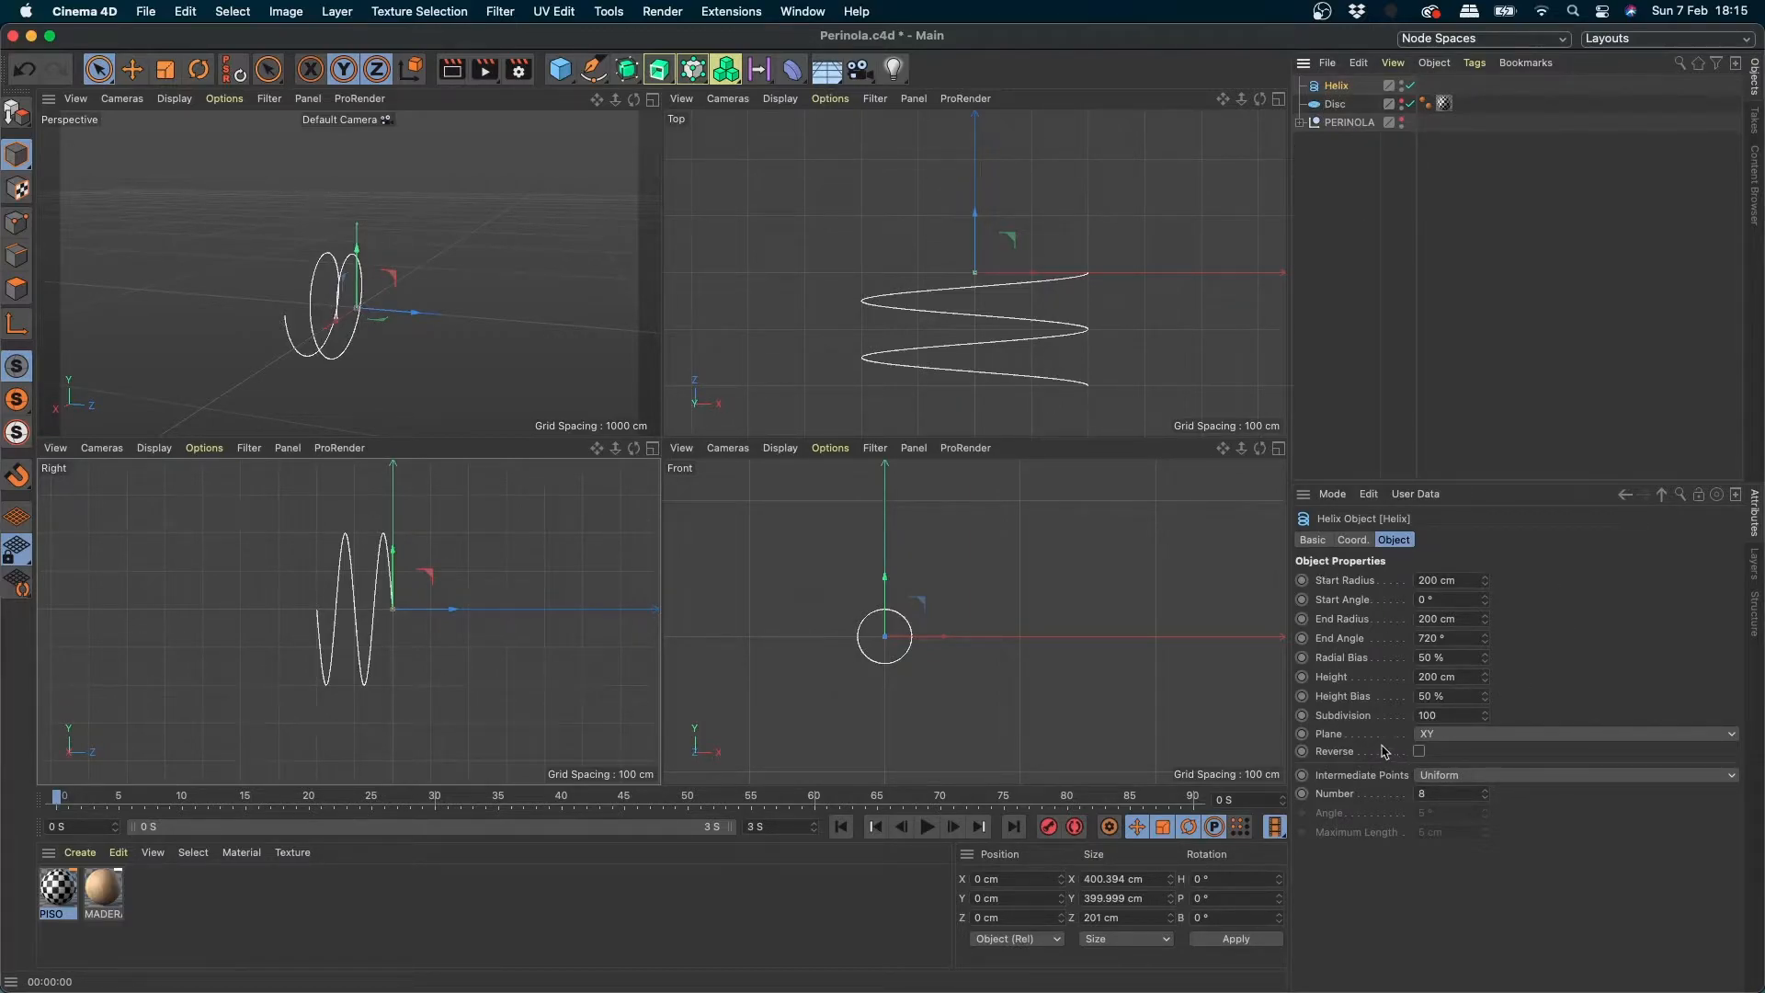
click(1448, 735)
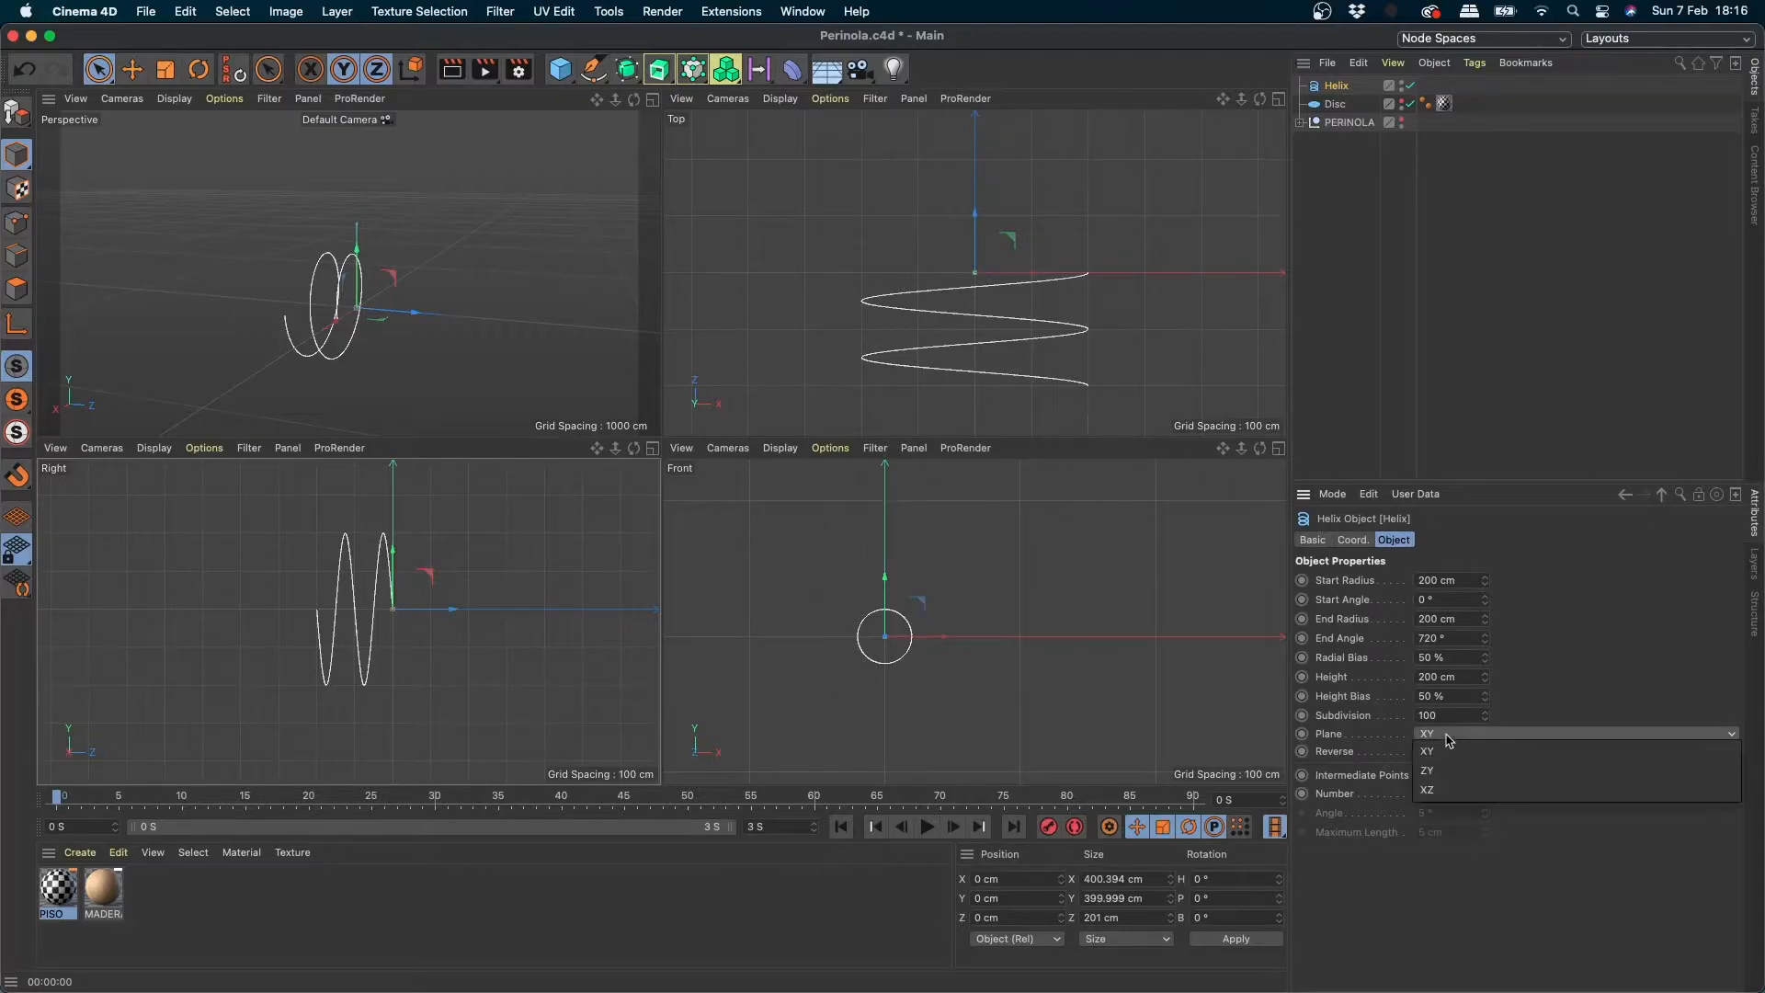
click(1359, 90)
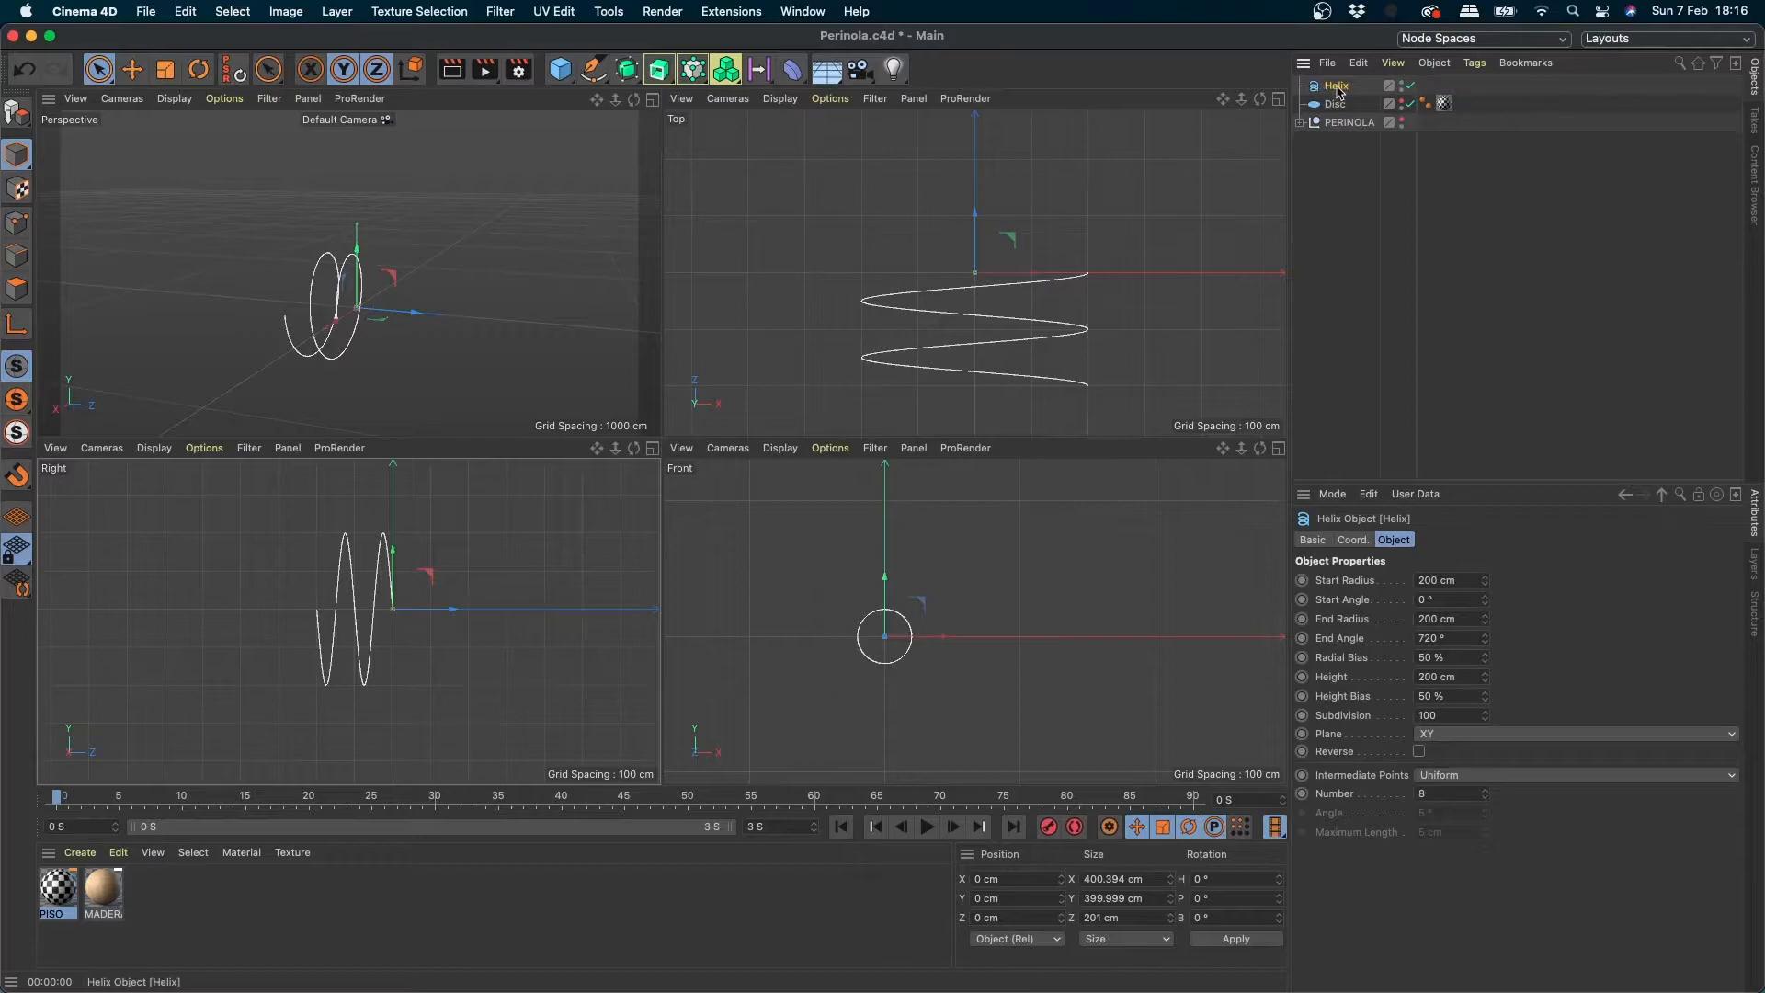
click(1440, 735)
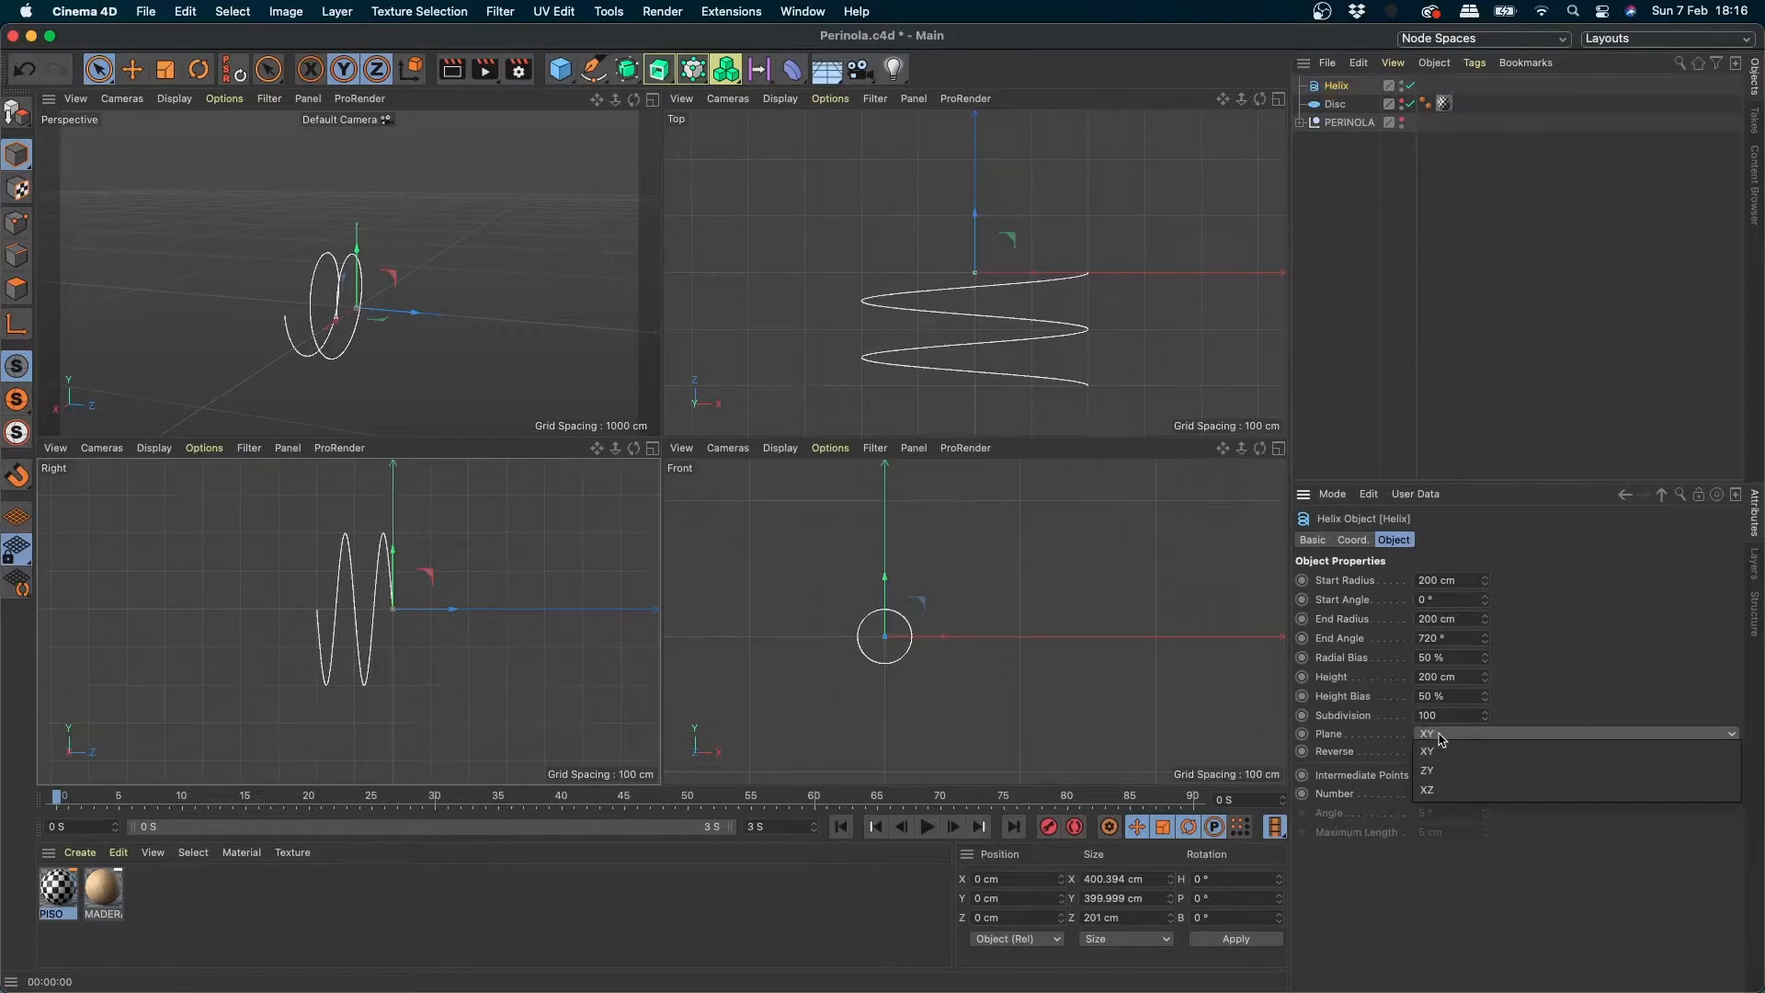
click(1439, 793)
click(652, 99)
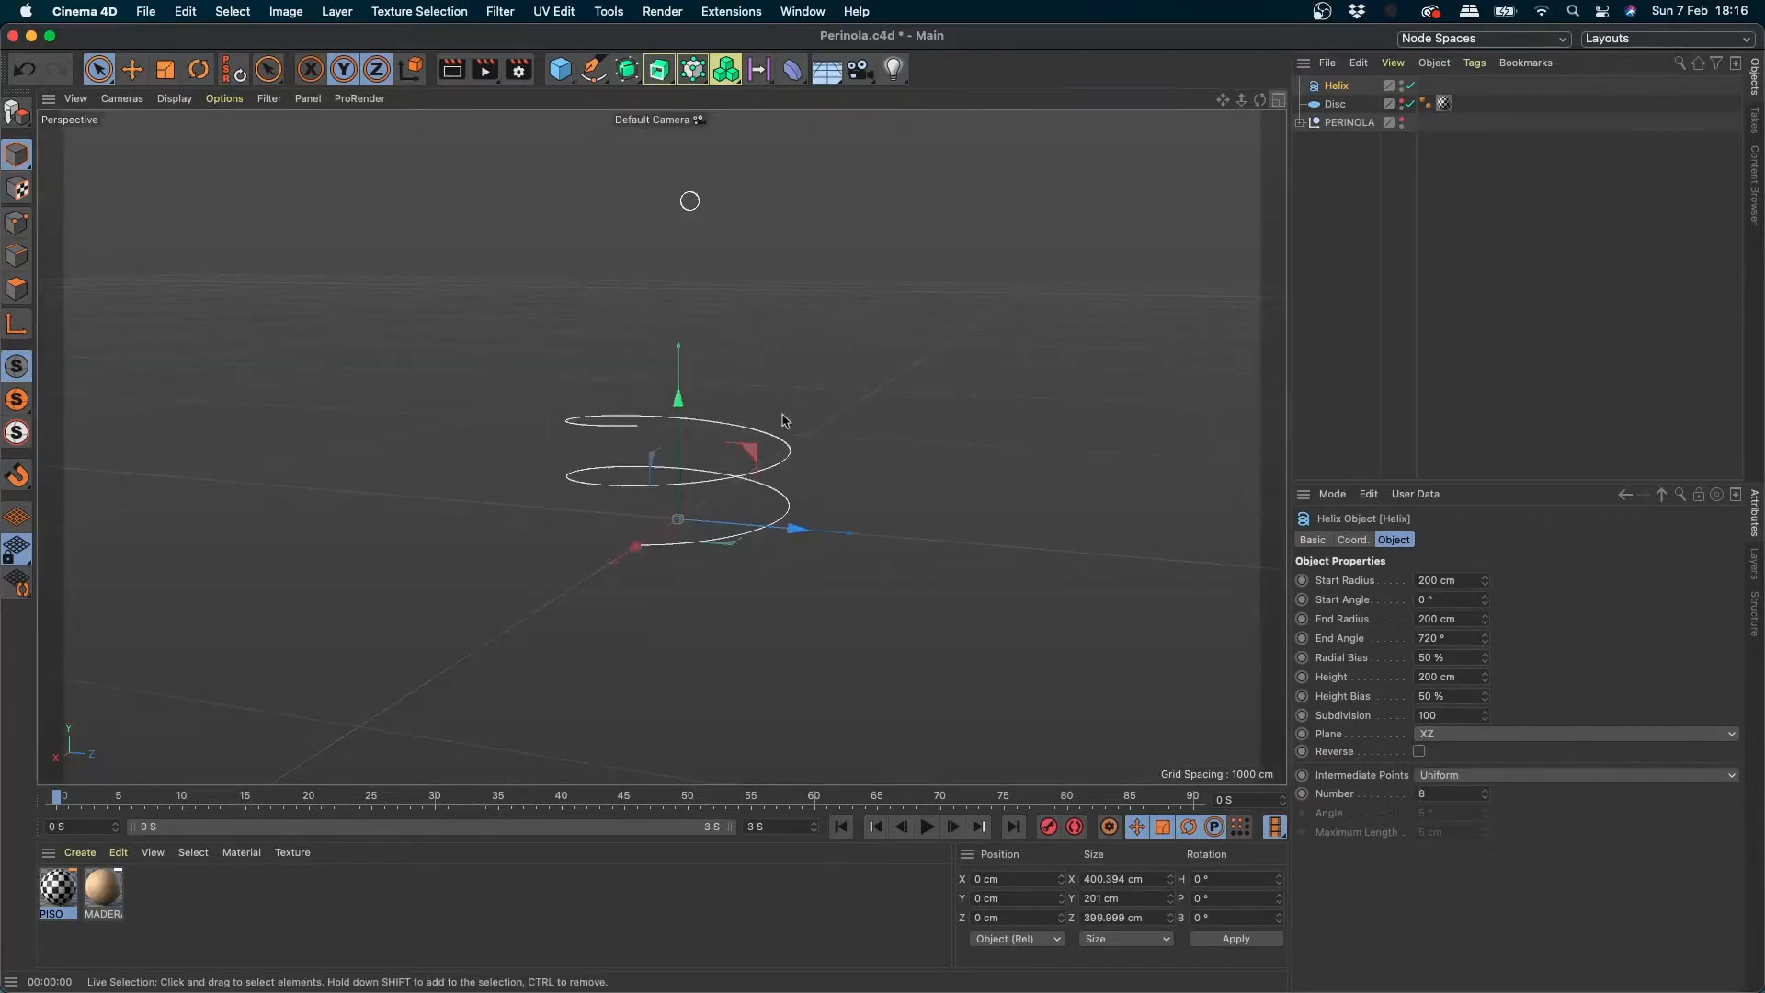
mouse_move(752, 392)
alt+mouse_down()
mouse_move(784, 662)
mouse_move(735, 635)
mouse_move(782, 396)
mouse_move(756, 383)
alt+mouse_up()
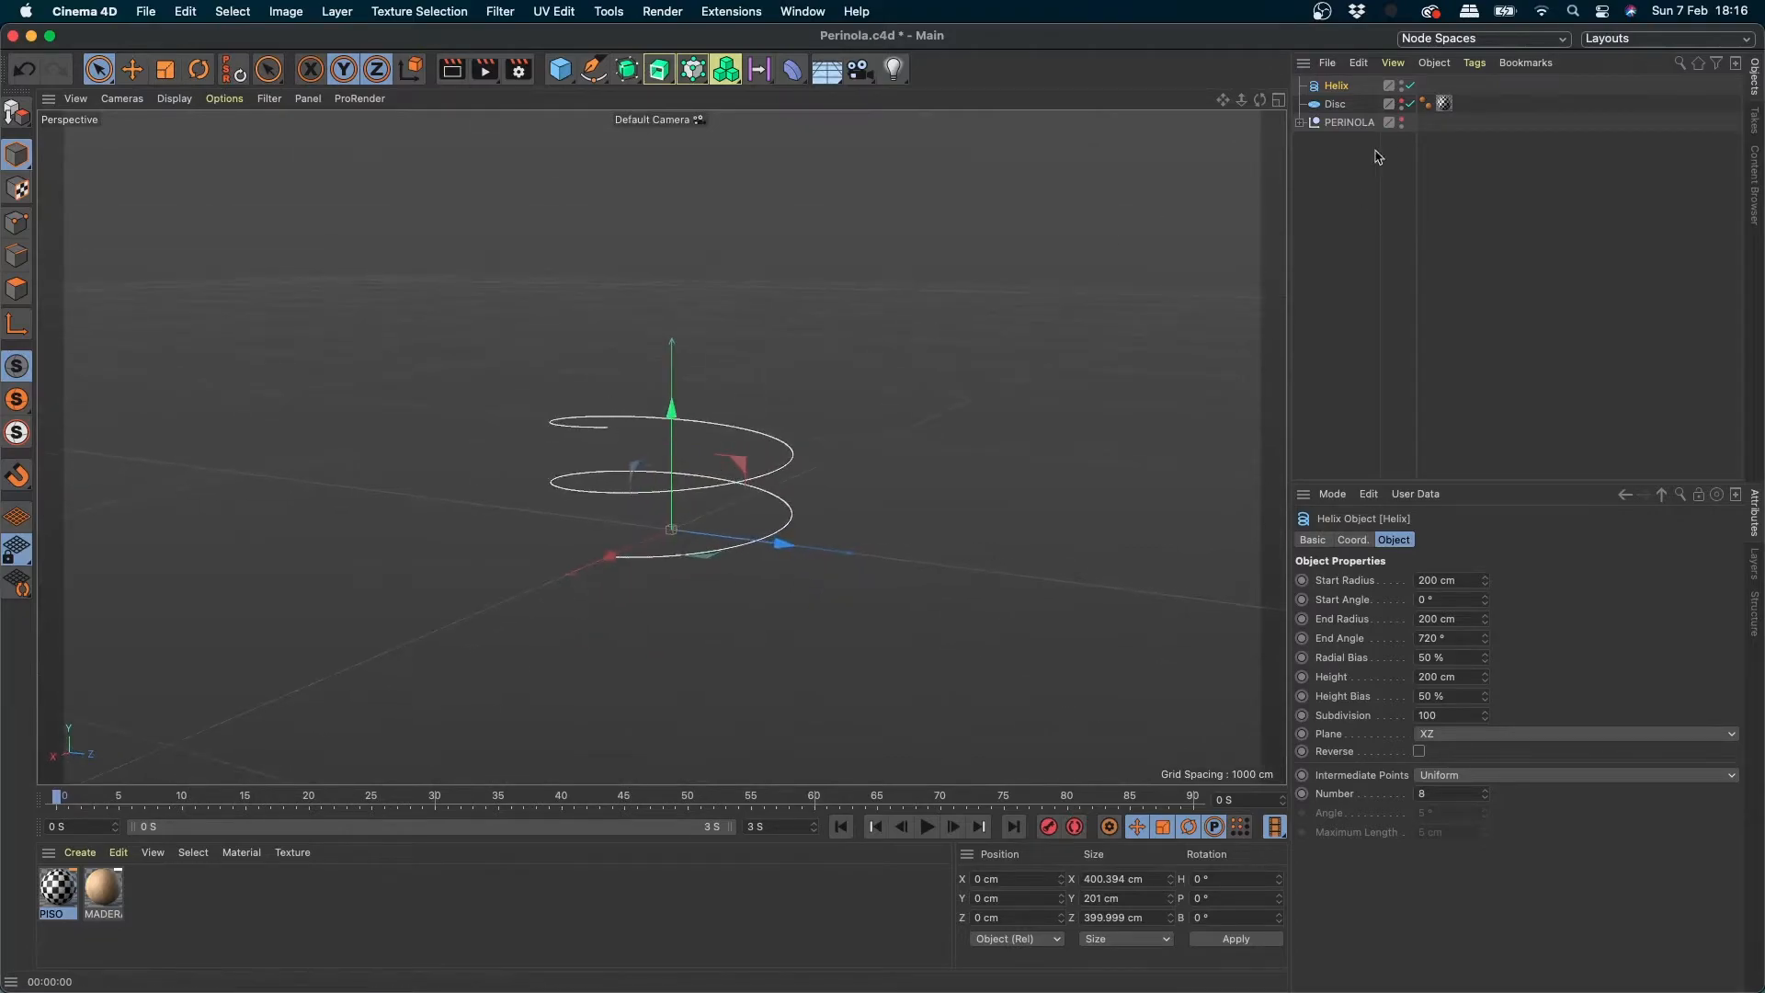
- Show the checkered Disc and give the helix an end radius of 1000 cm and a start radius of 0 cm
click(1407, 104)
alt+drag(950, 410, 878, 552)
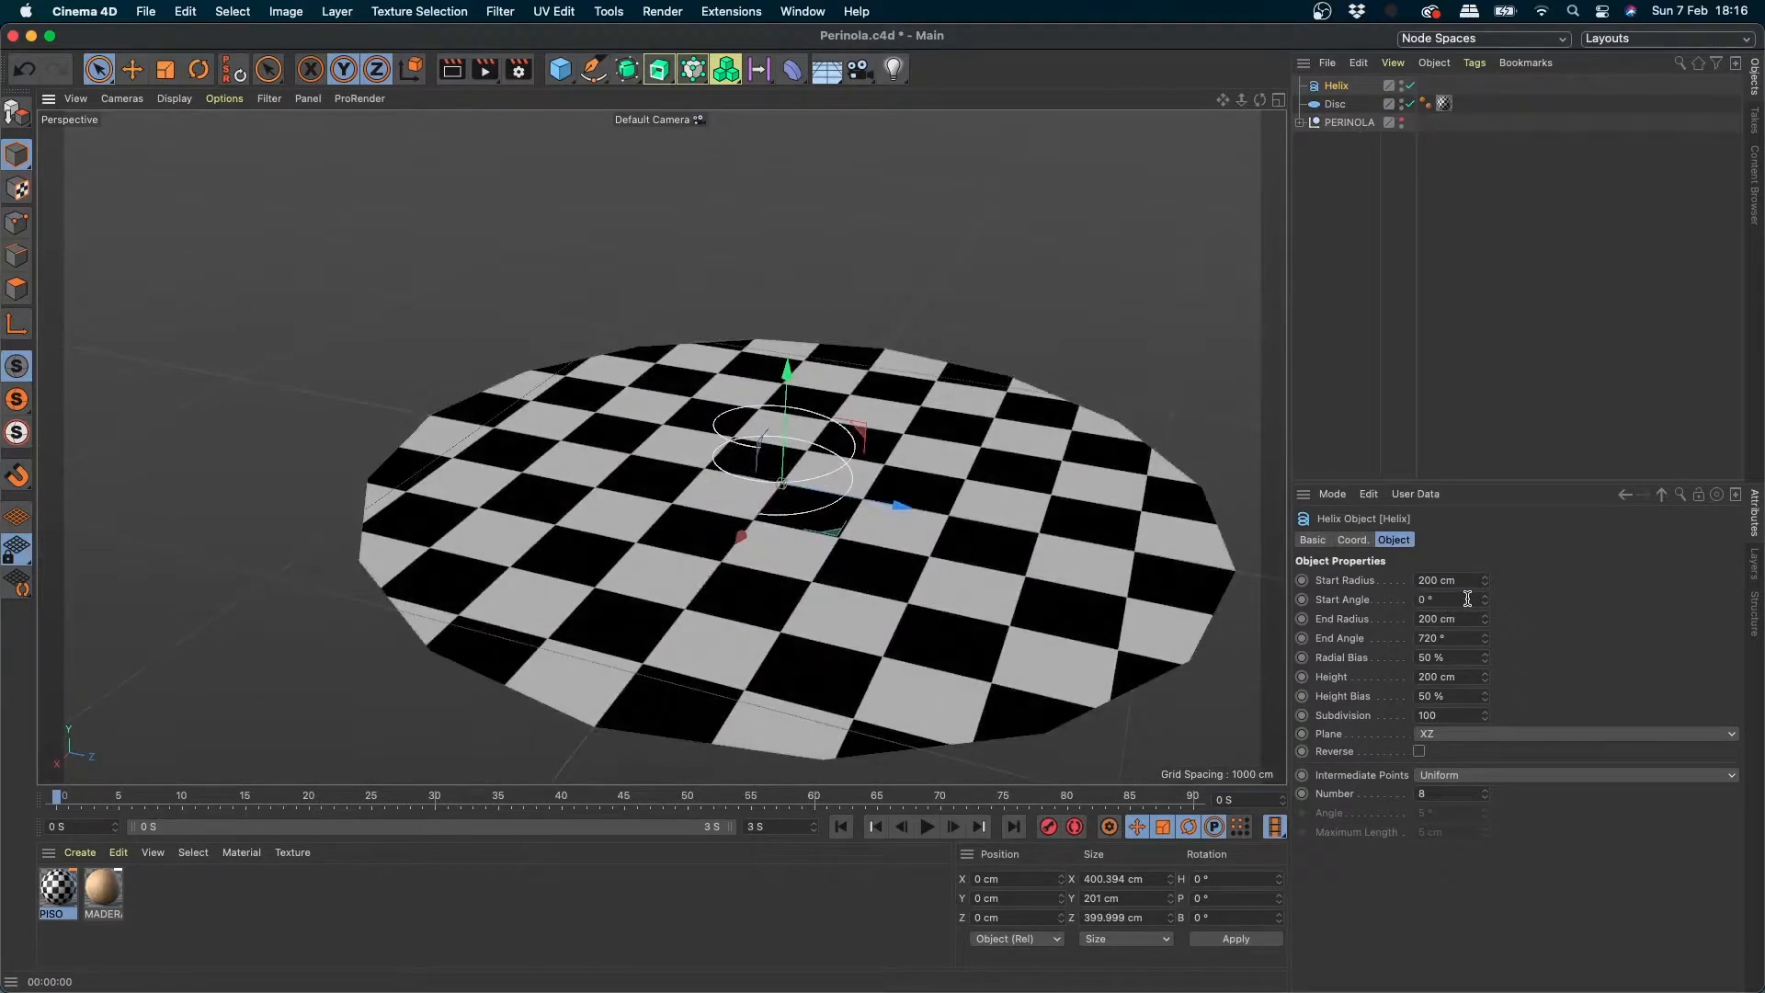
drag(1482, 618, 1502, 546)
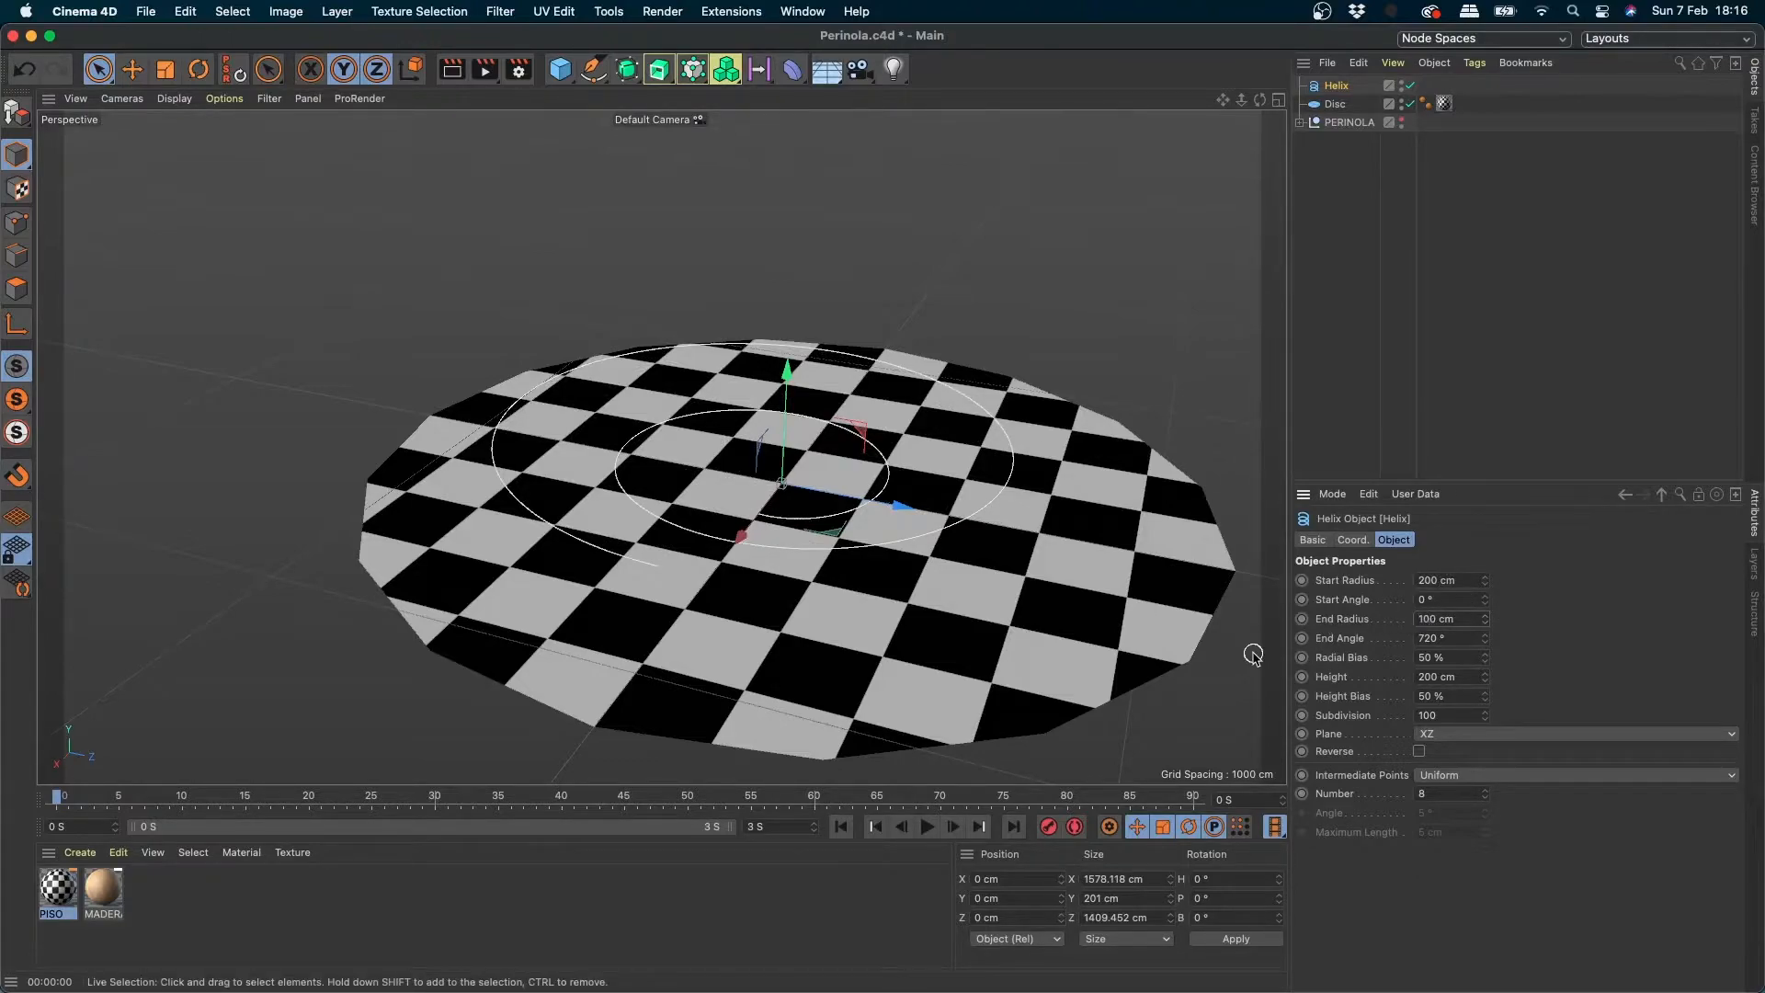
alt+drag(1253, 655, 984, 579)
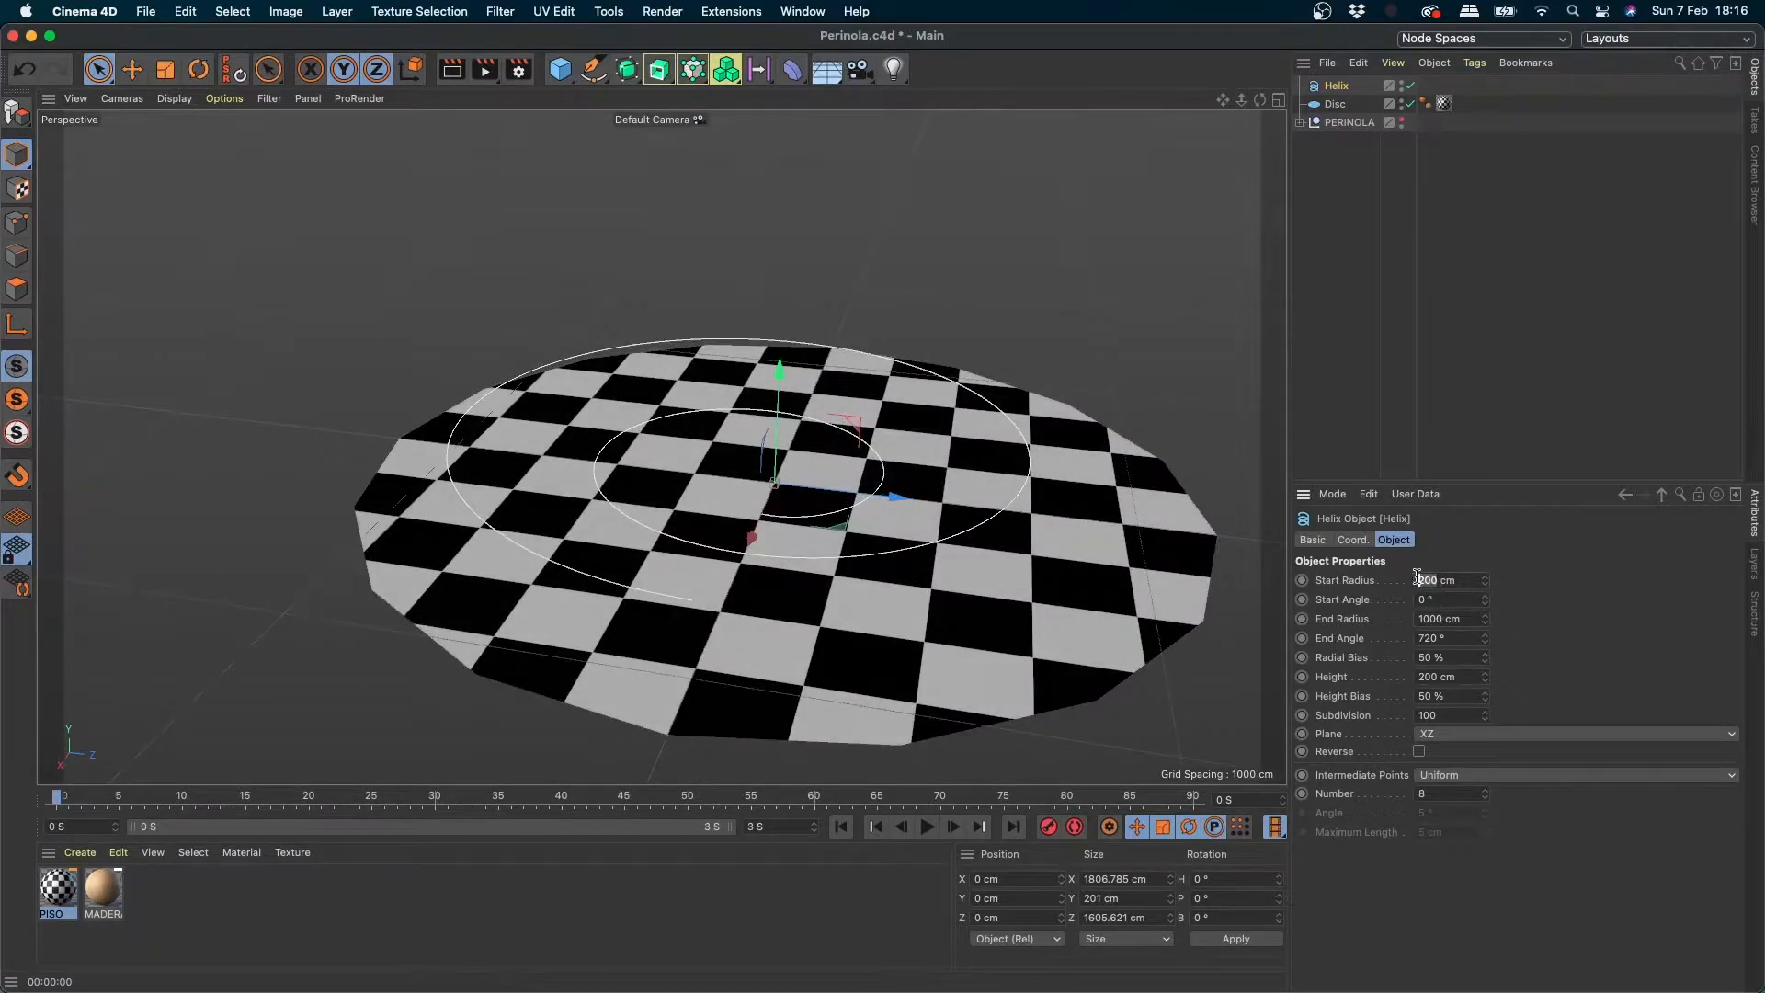
key(Return)
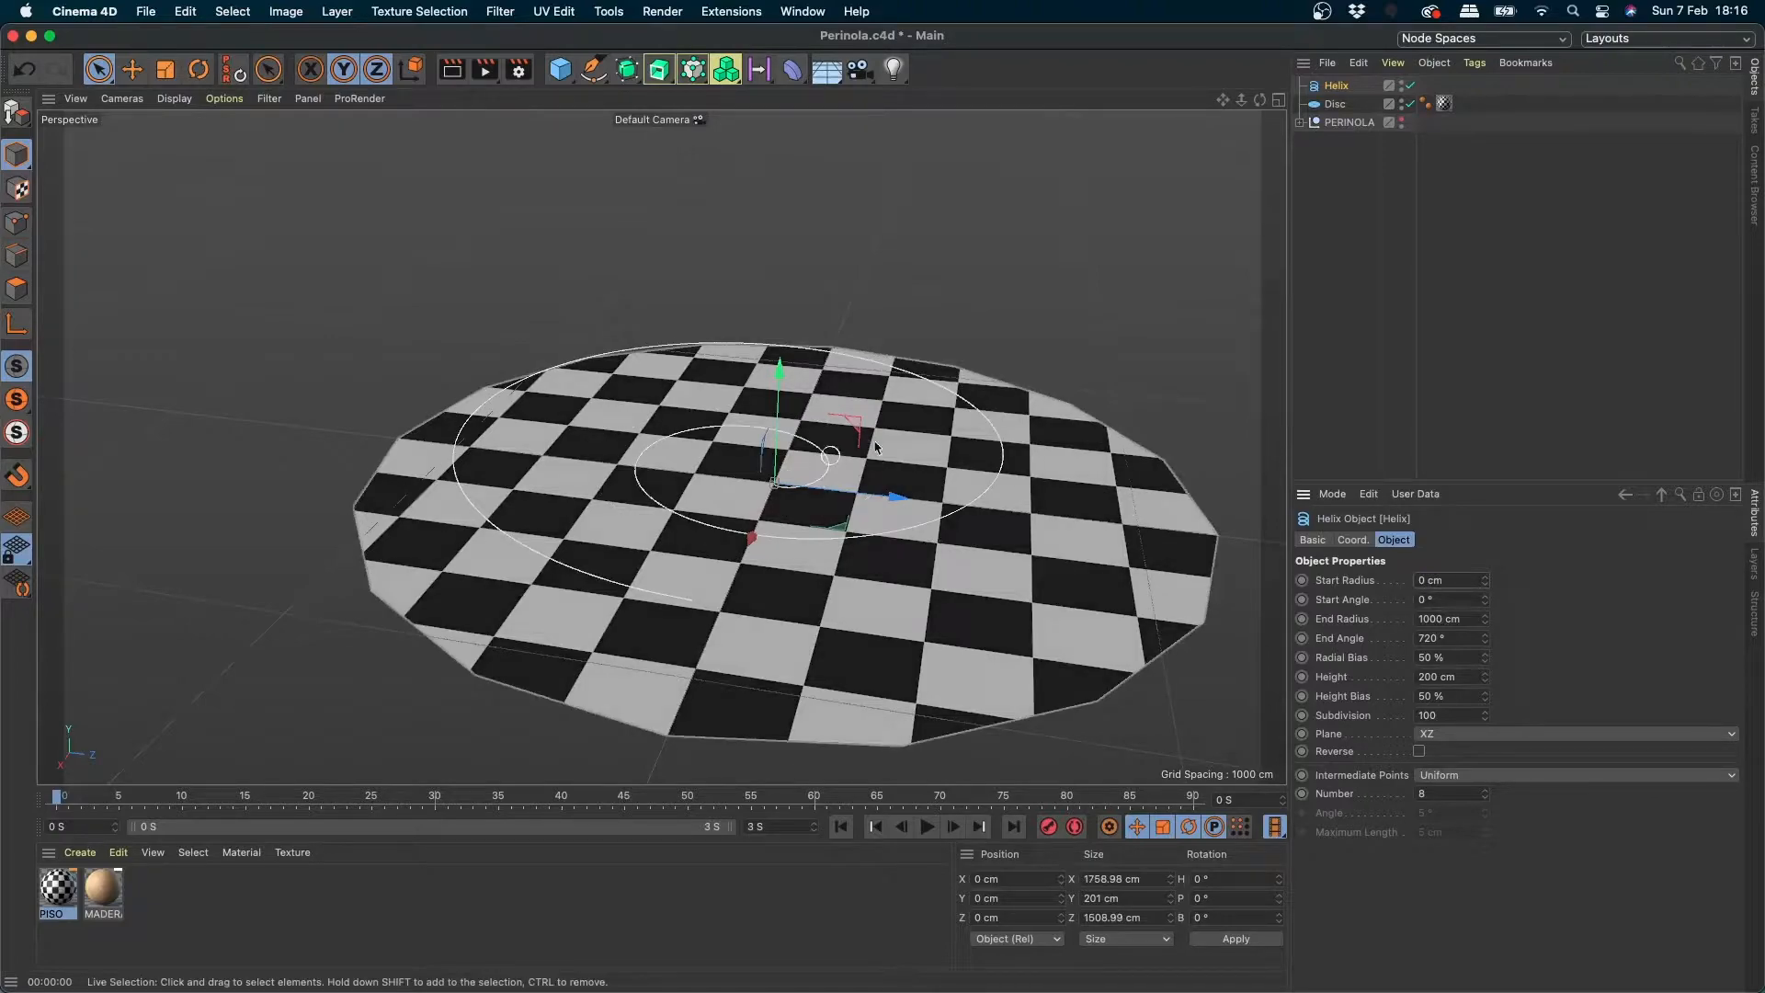
- Disable the Disc and flatten the helix by setting its height to 0 cm
scroll(835, 465, down, 3)
alt+drag(835, 469, 821, 549)
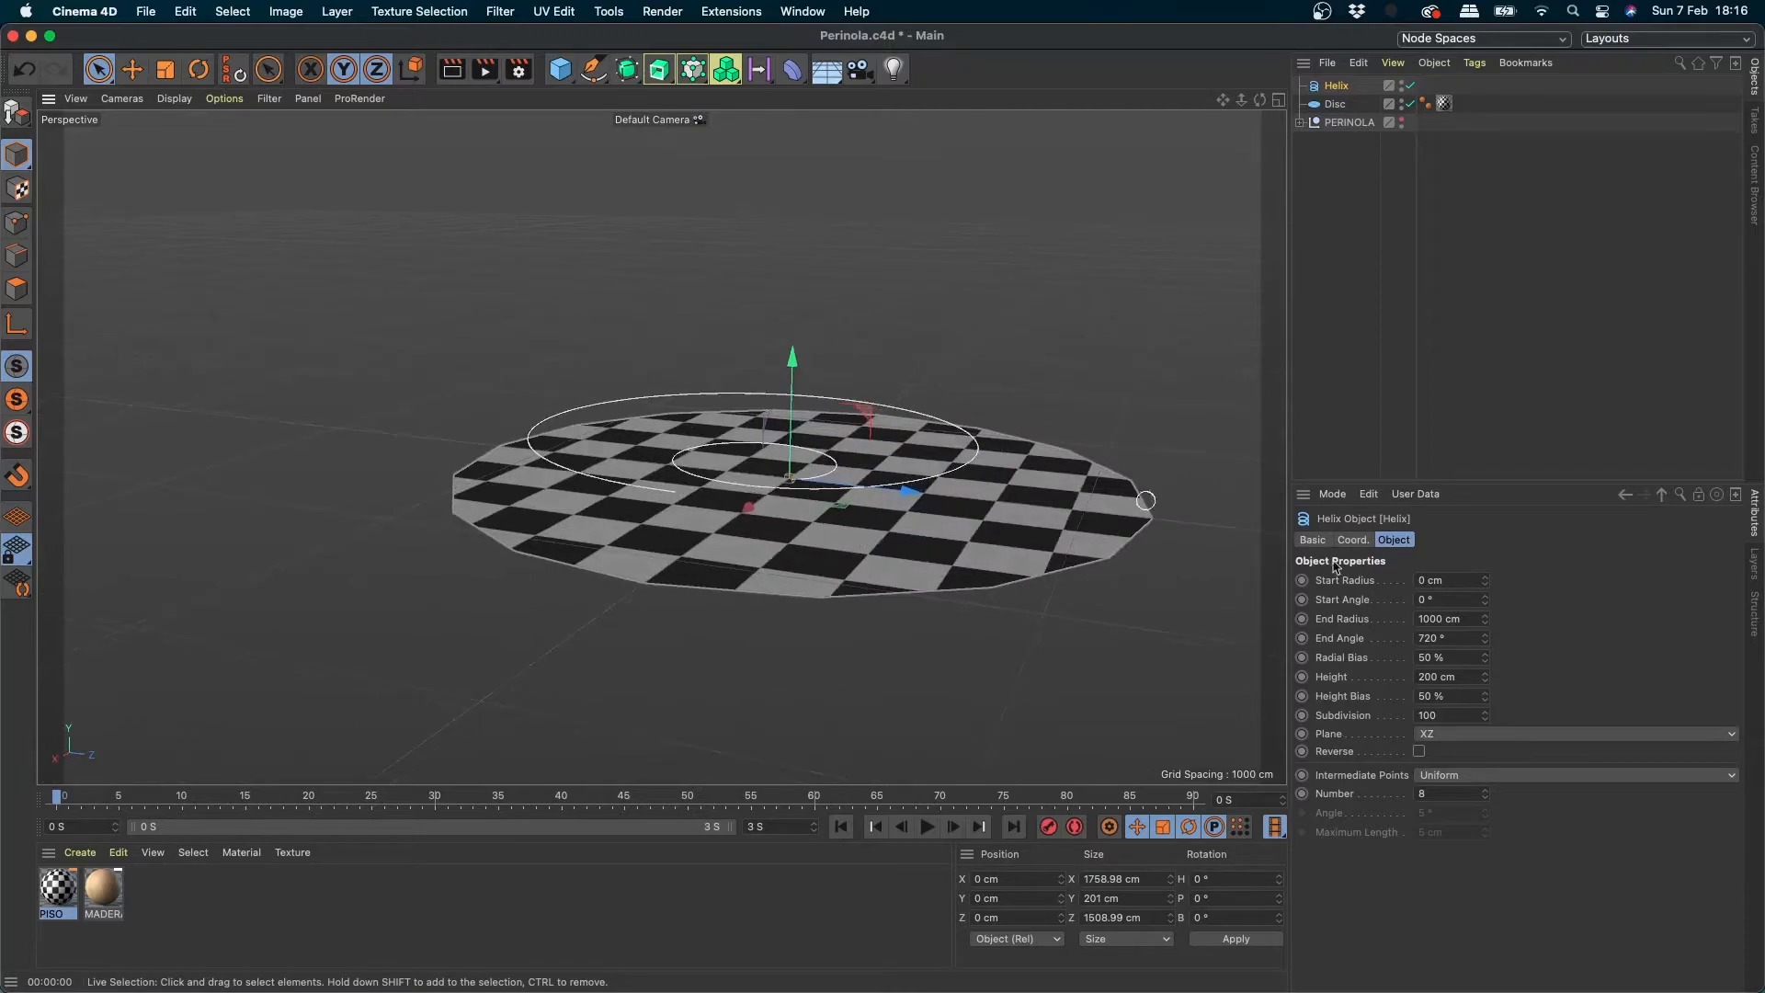
click(1413, 105)
alt+drag(1068, 347, 880, 411)
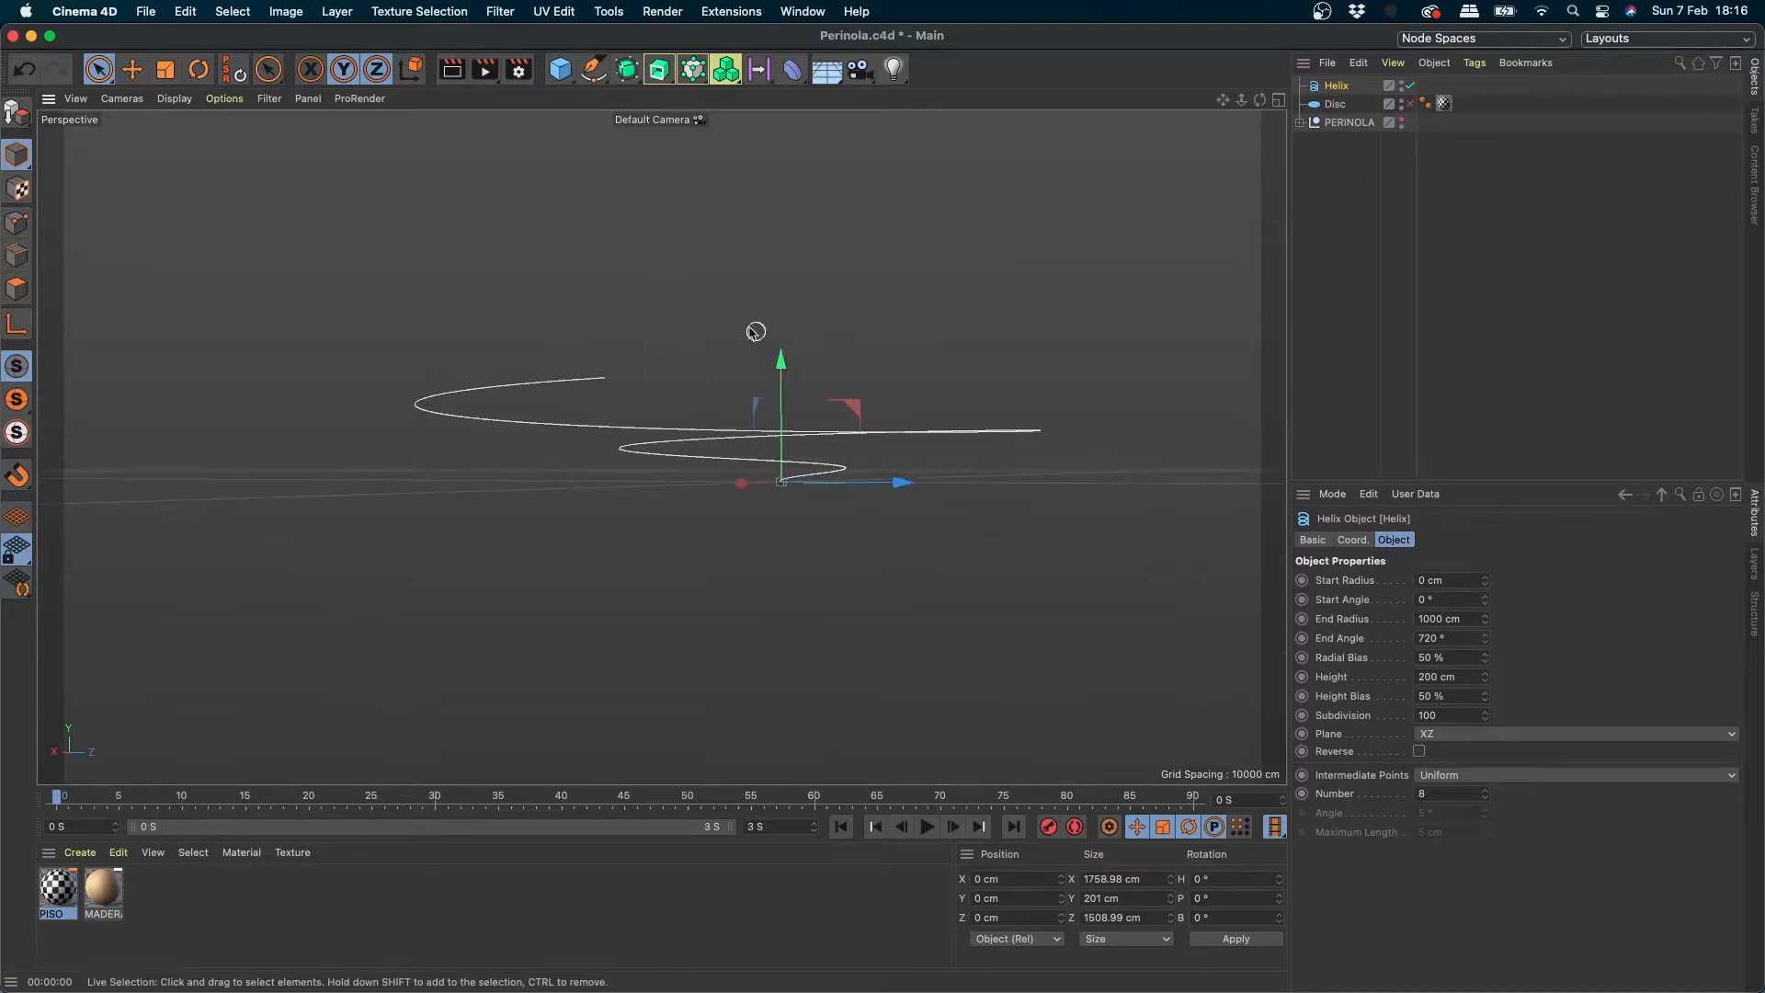
mouse_move(806, 361)
alt+mouse_down()
mouse_move(844, 368)
mouse_move(869, 432)
mouse_move(840, 355)
alt+mouse_up()
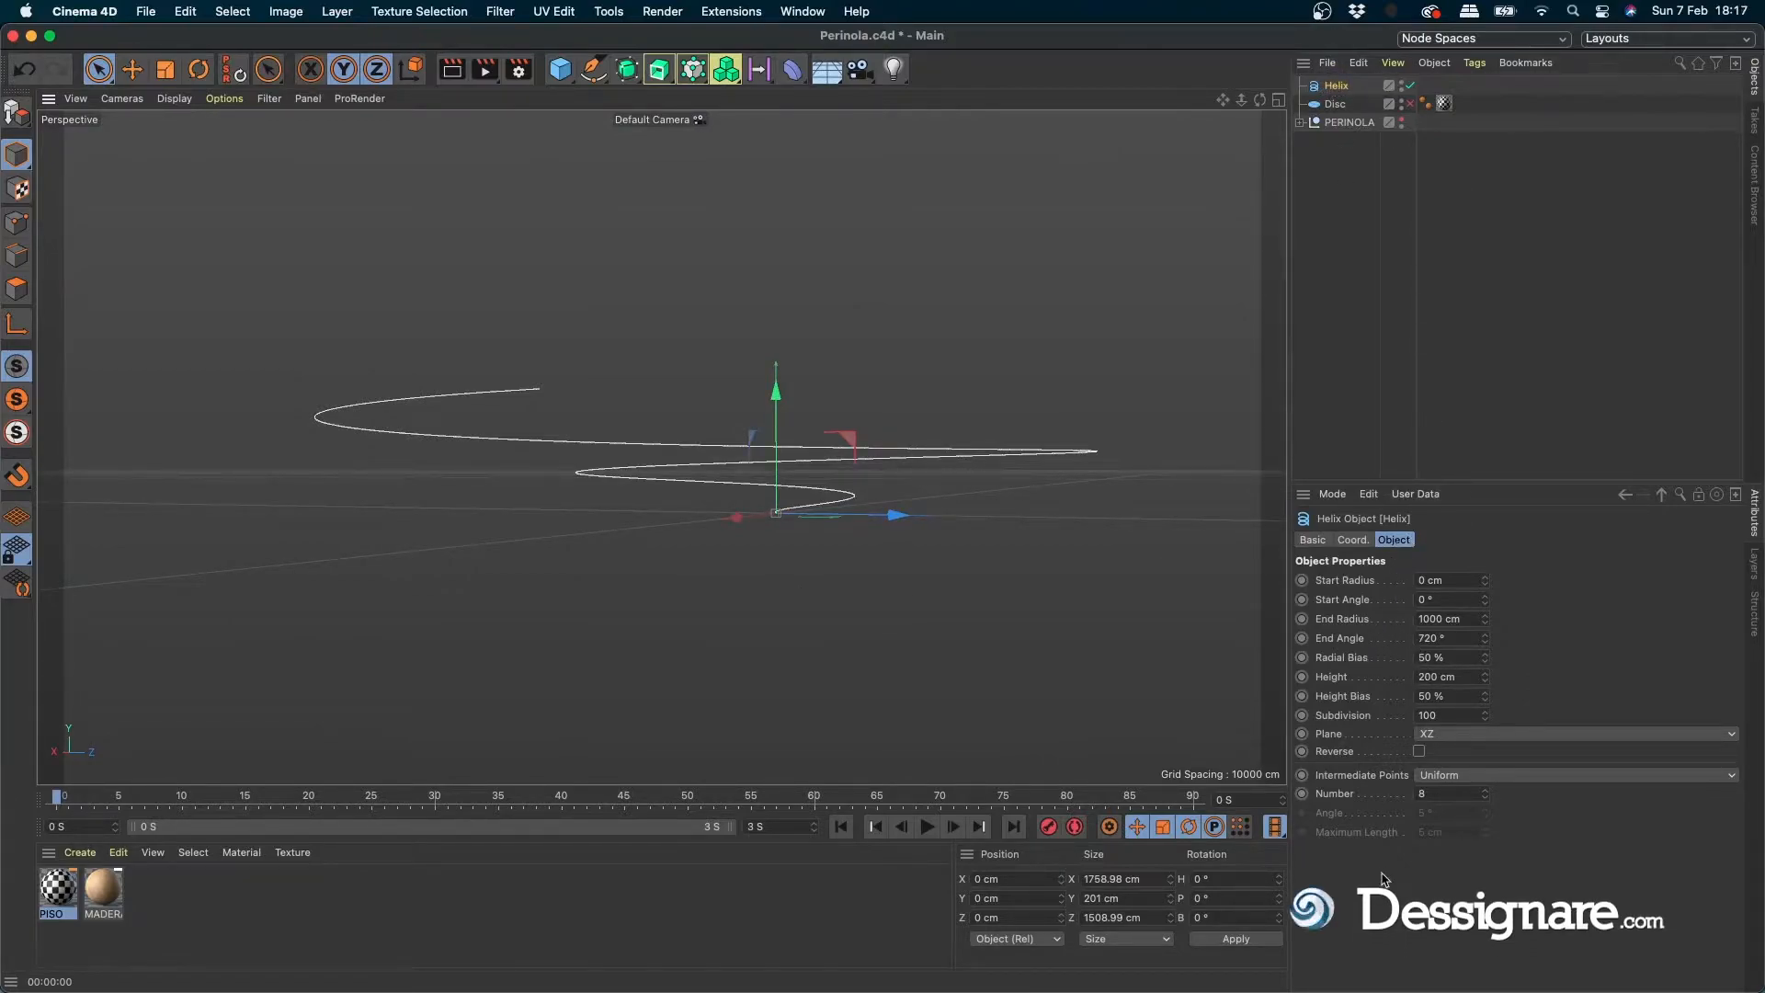
click(1465, 679)
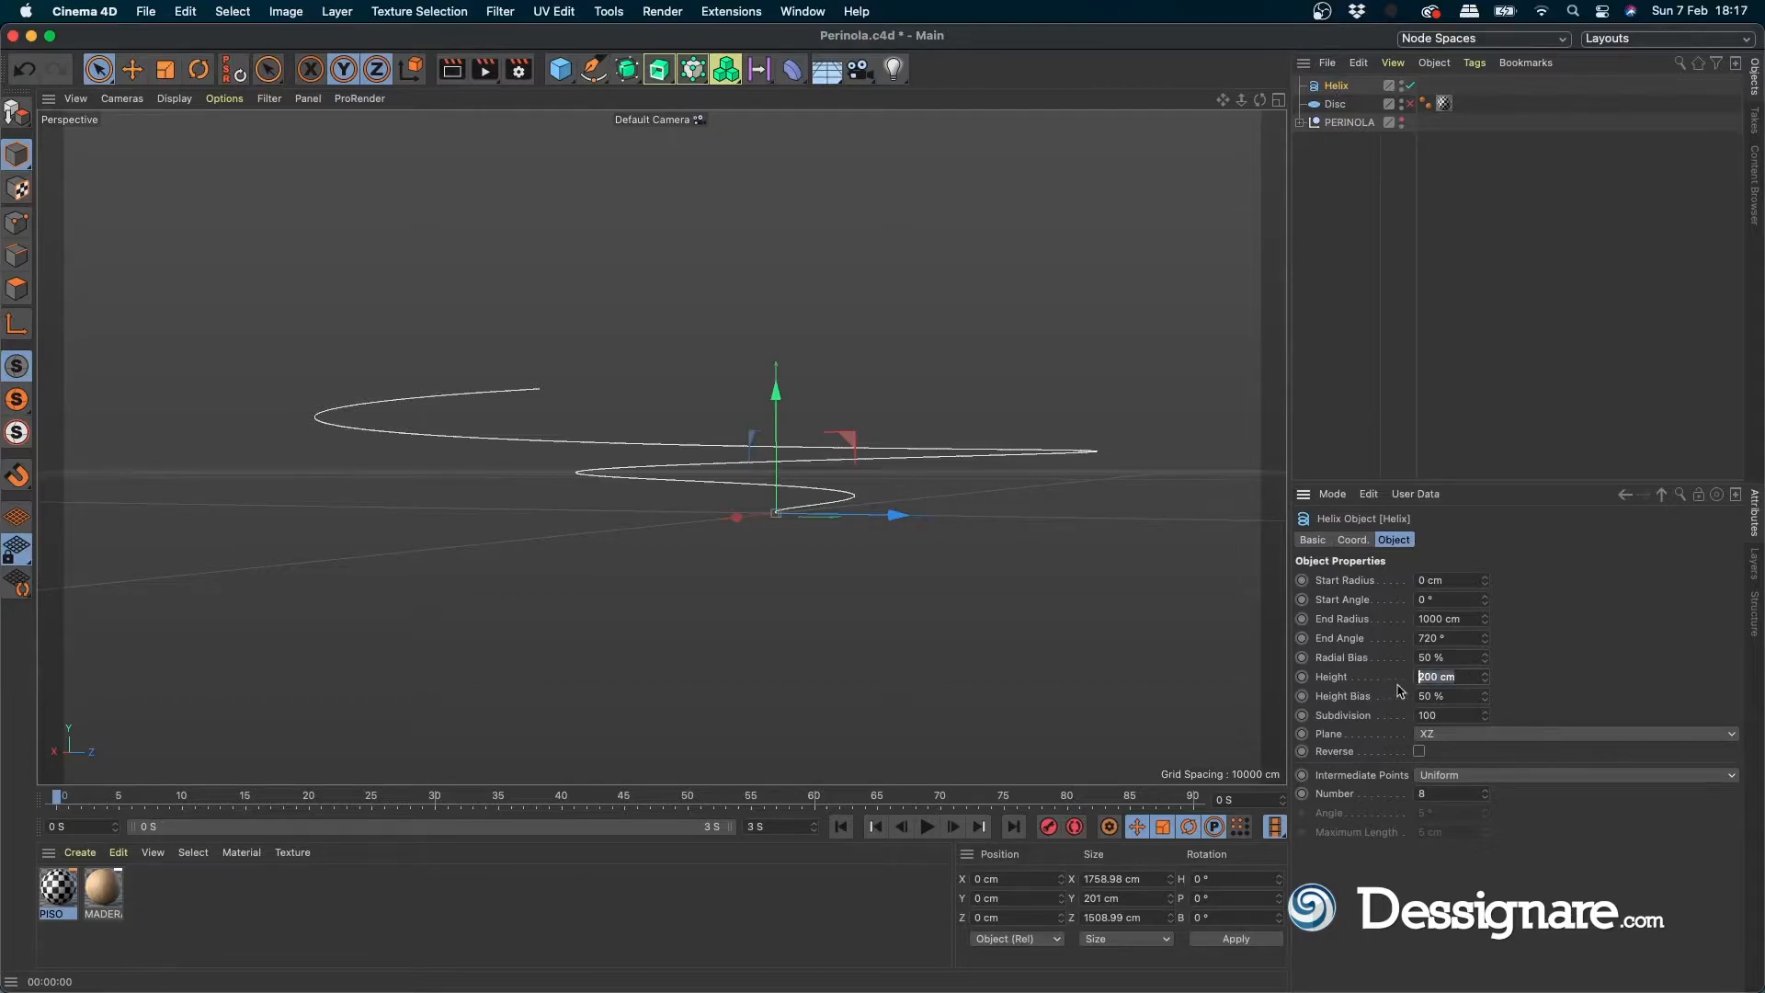
drag(1488, 679, 1276, 664)
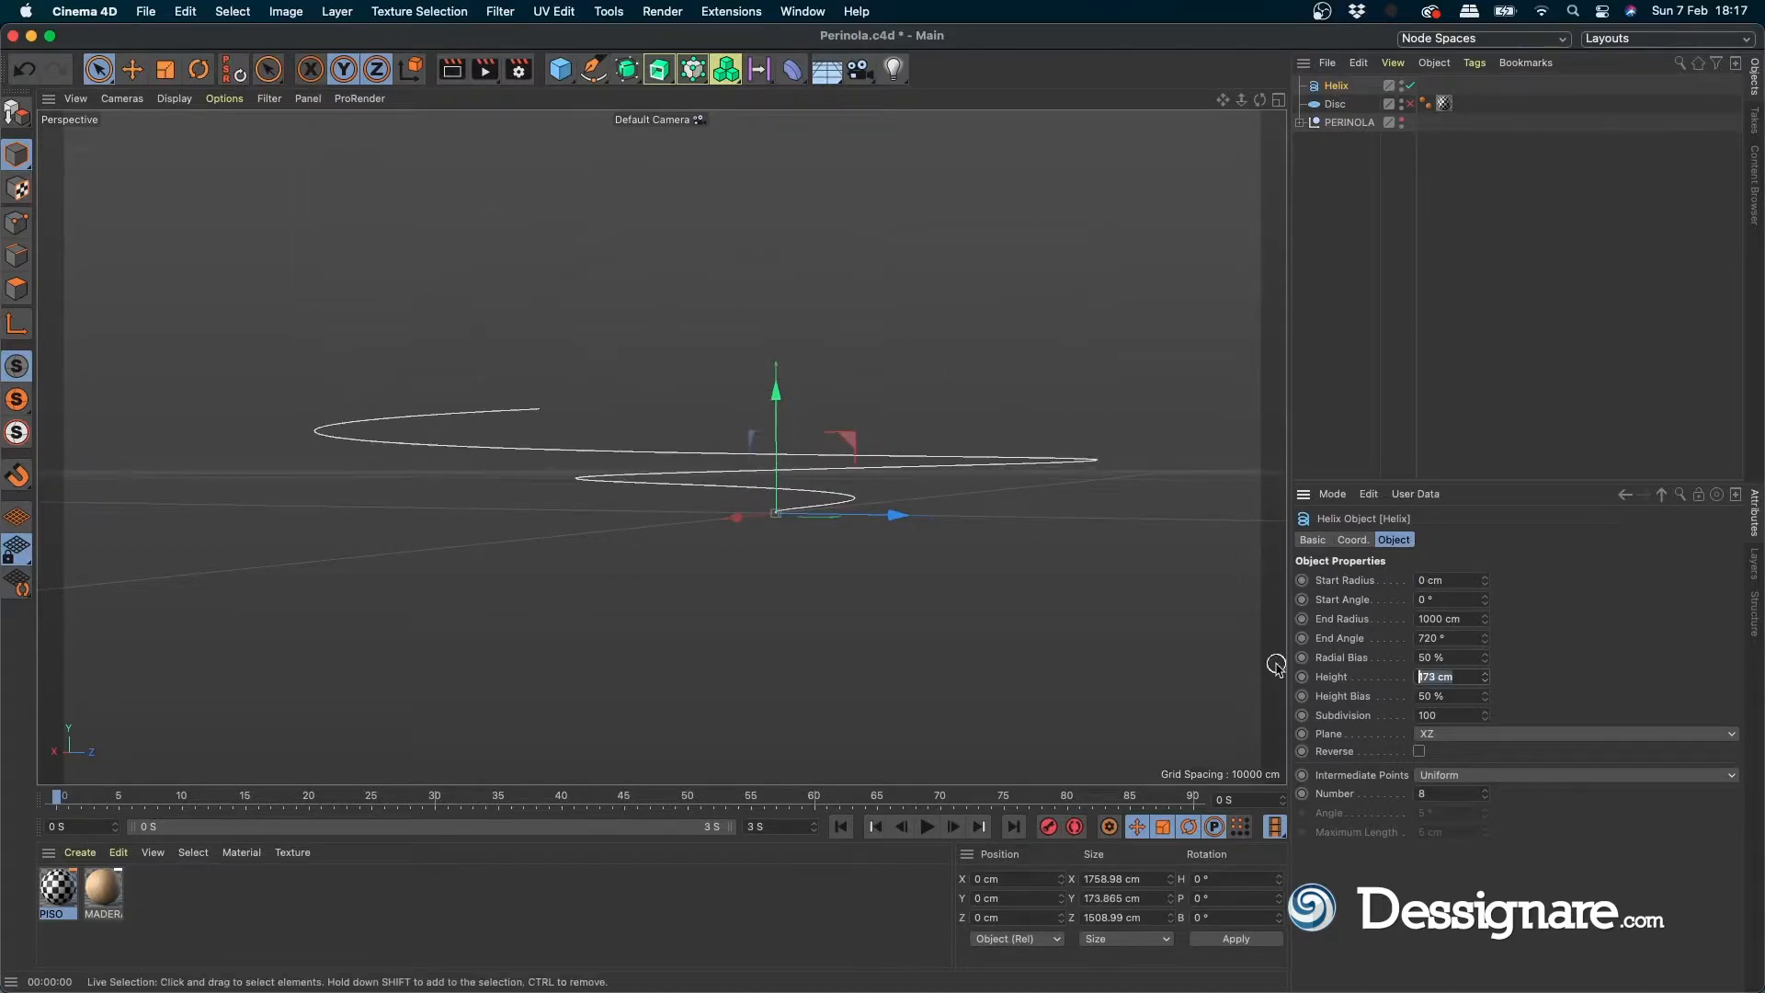
text(0)
key(Return)
alt+drag(871, 383, 791, 552)
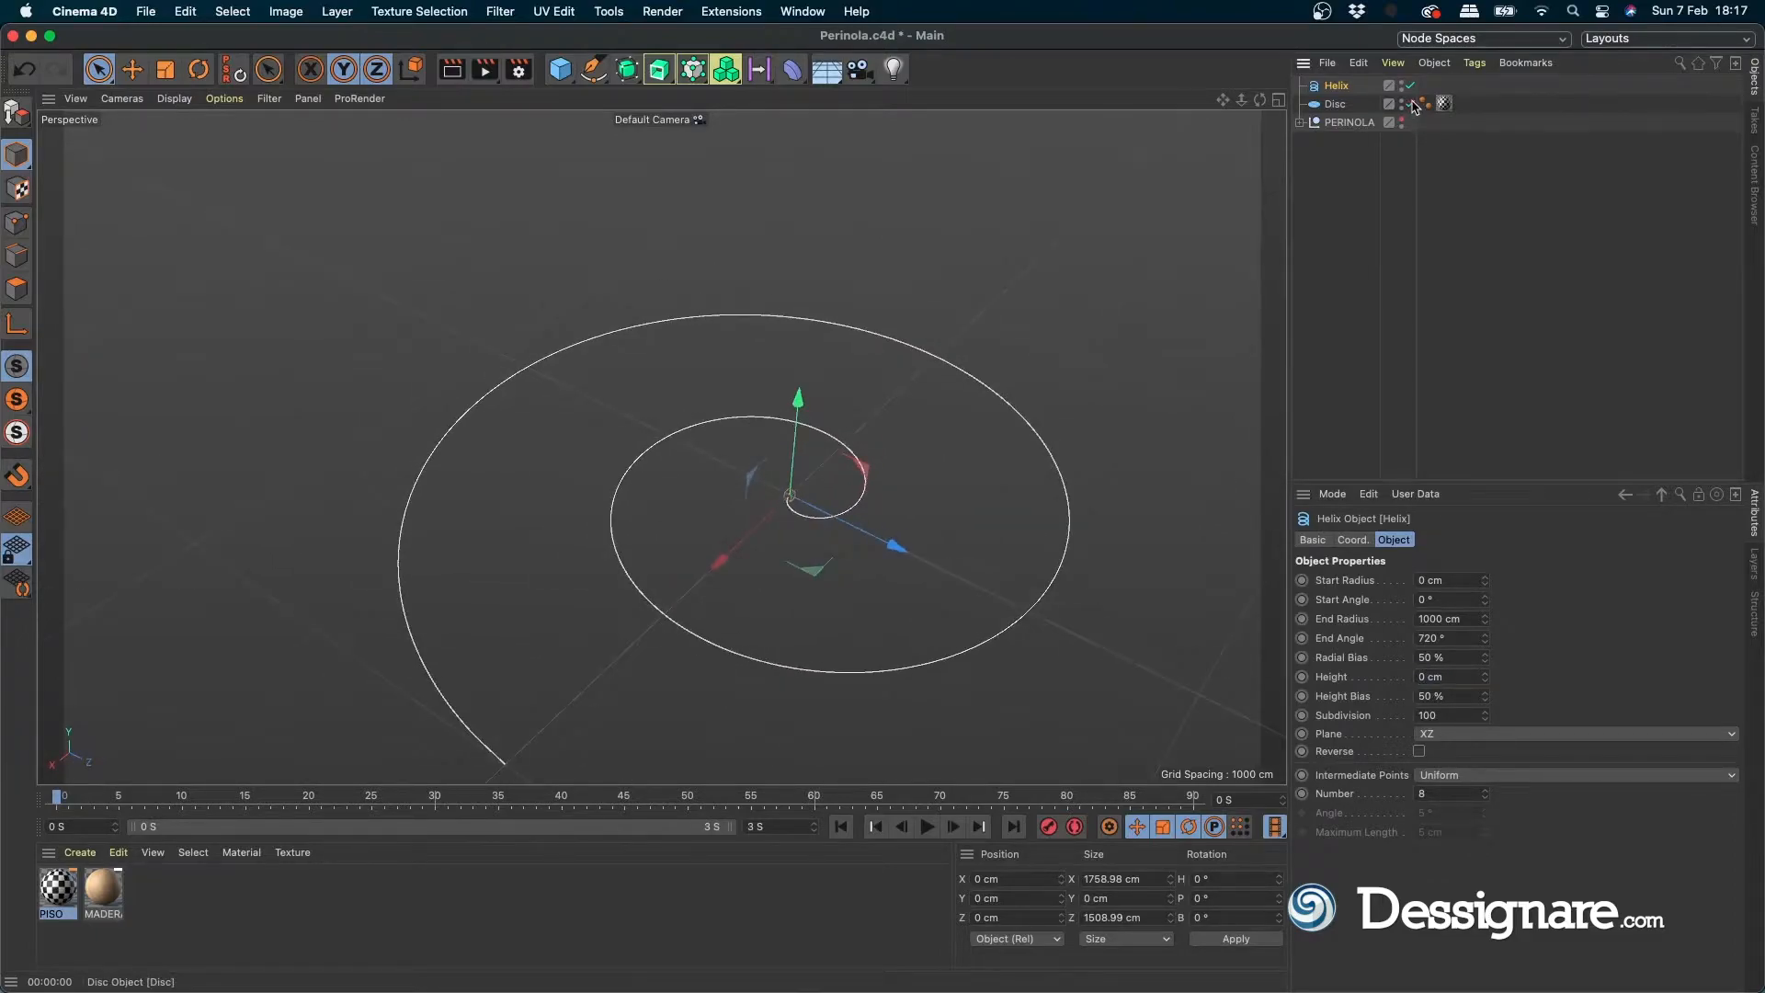
- Enable the Disc again and check how the flat spiral lies on the checkered floor
click(1408, 104)
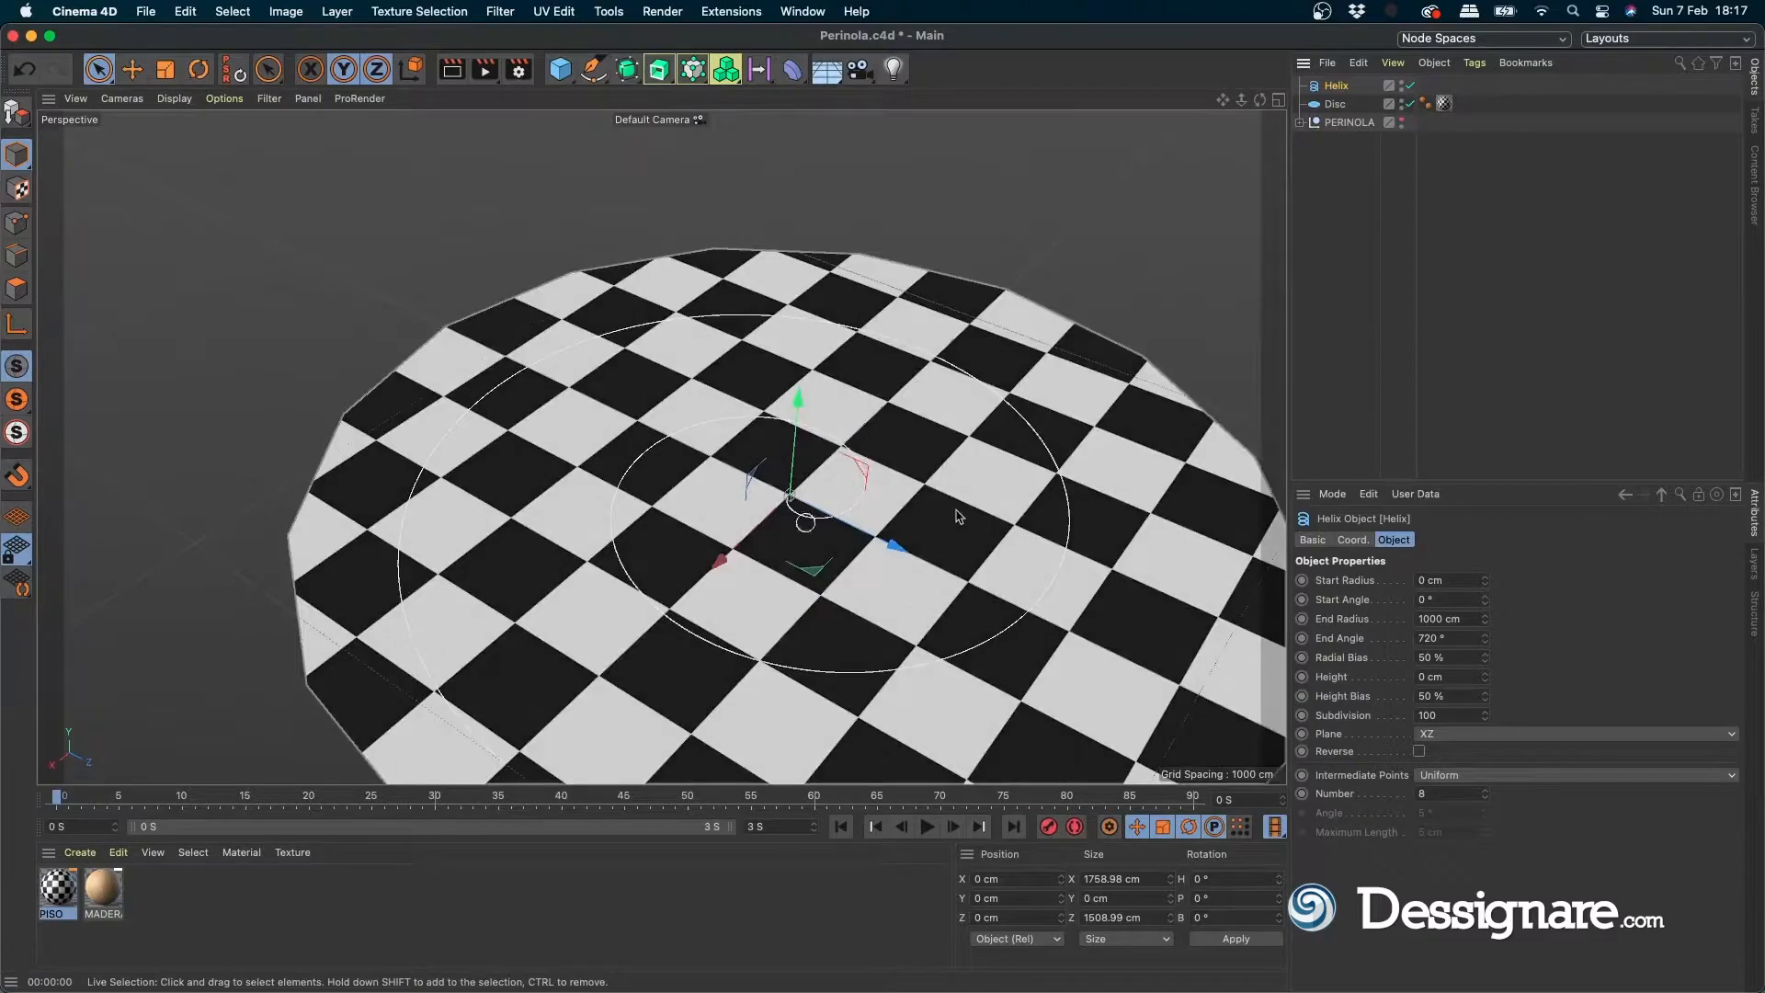
alt+drag(958, 513, 915, 514)
alt+middle_drag(988, 442, 787, 448)
alt+drag(797, 467, 889, 474)
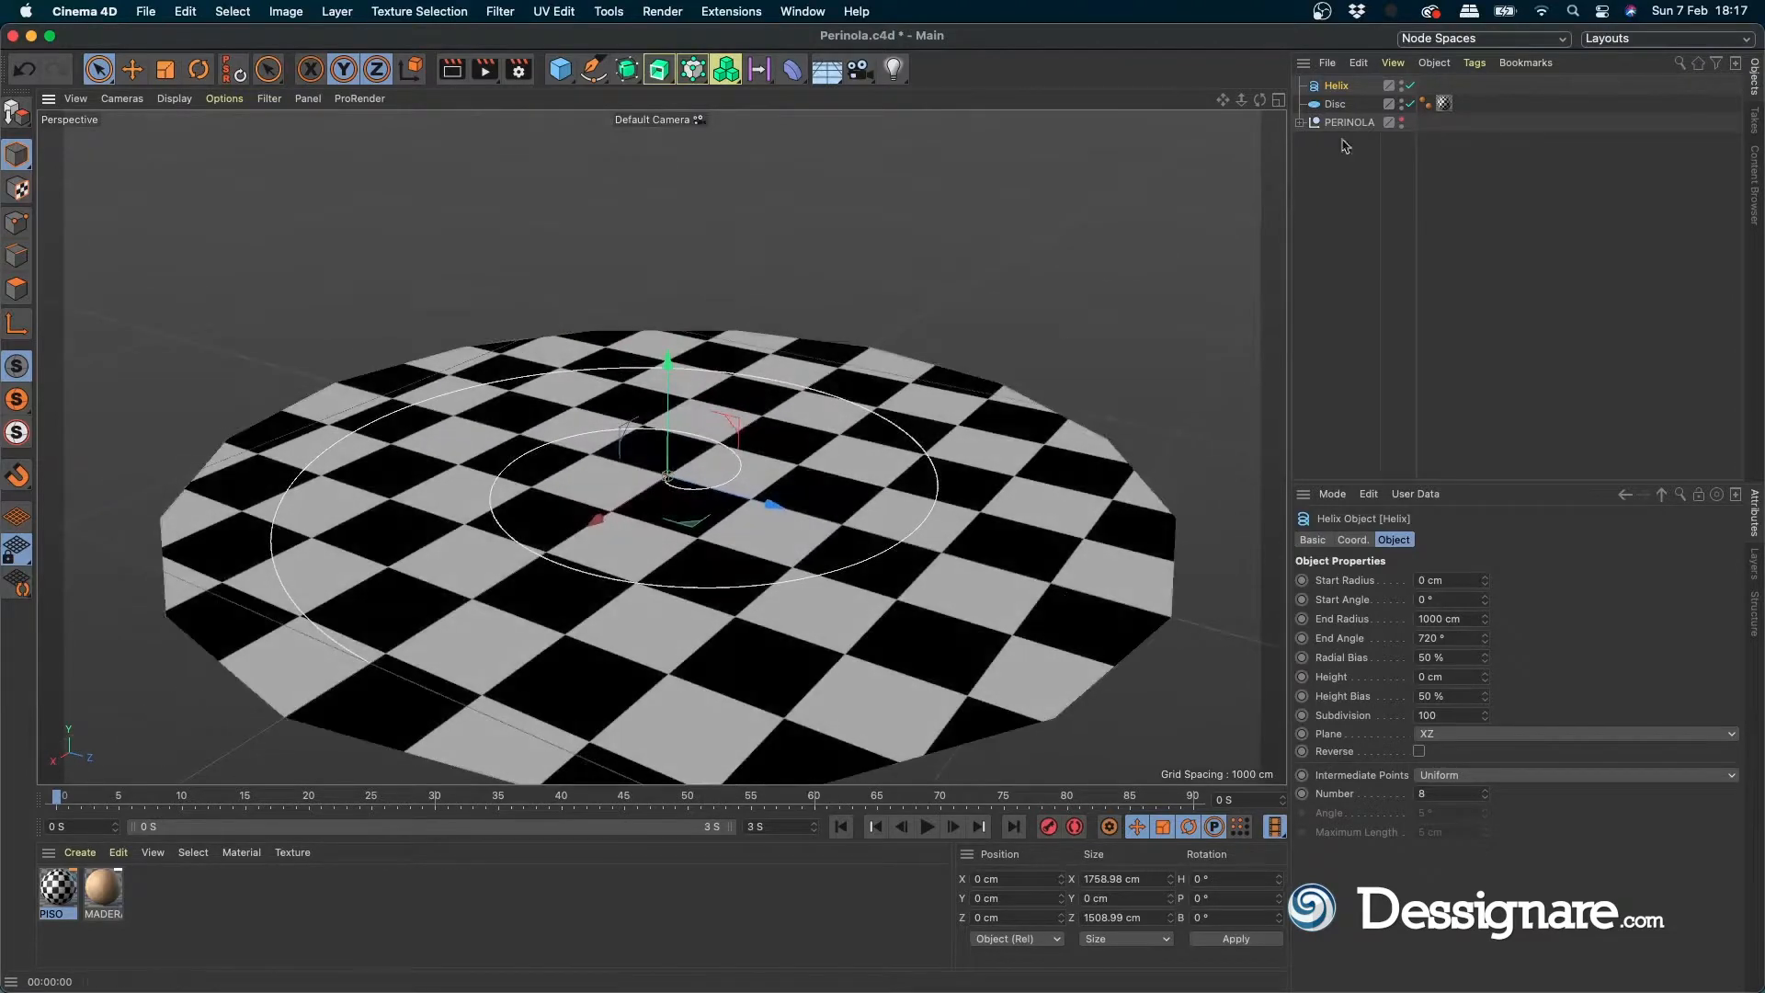
- Hide the Disc and make the PERINOLA group visible again
click(1402, 101)
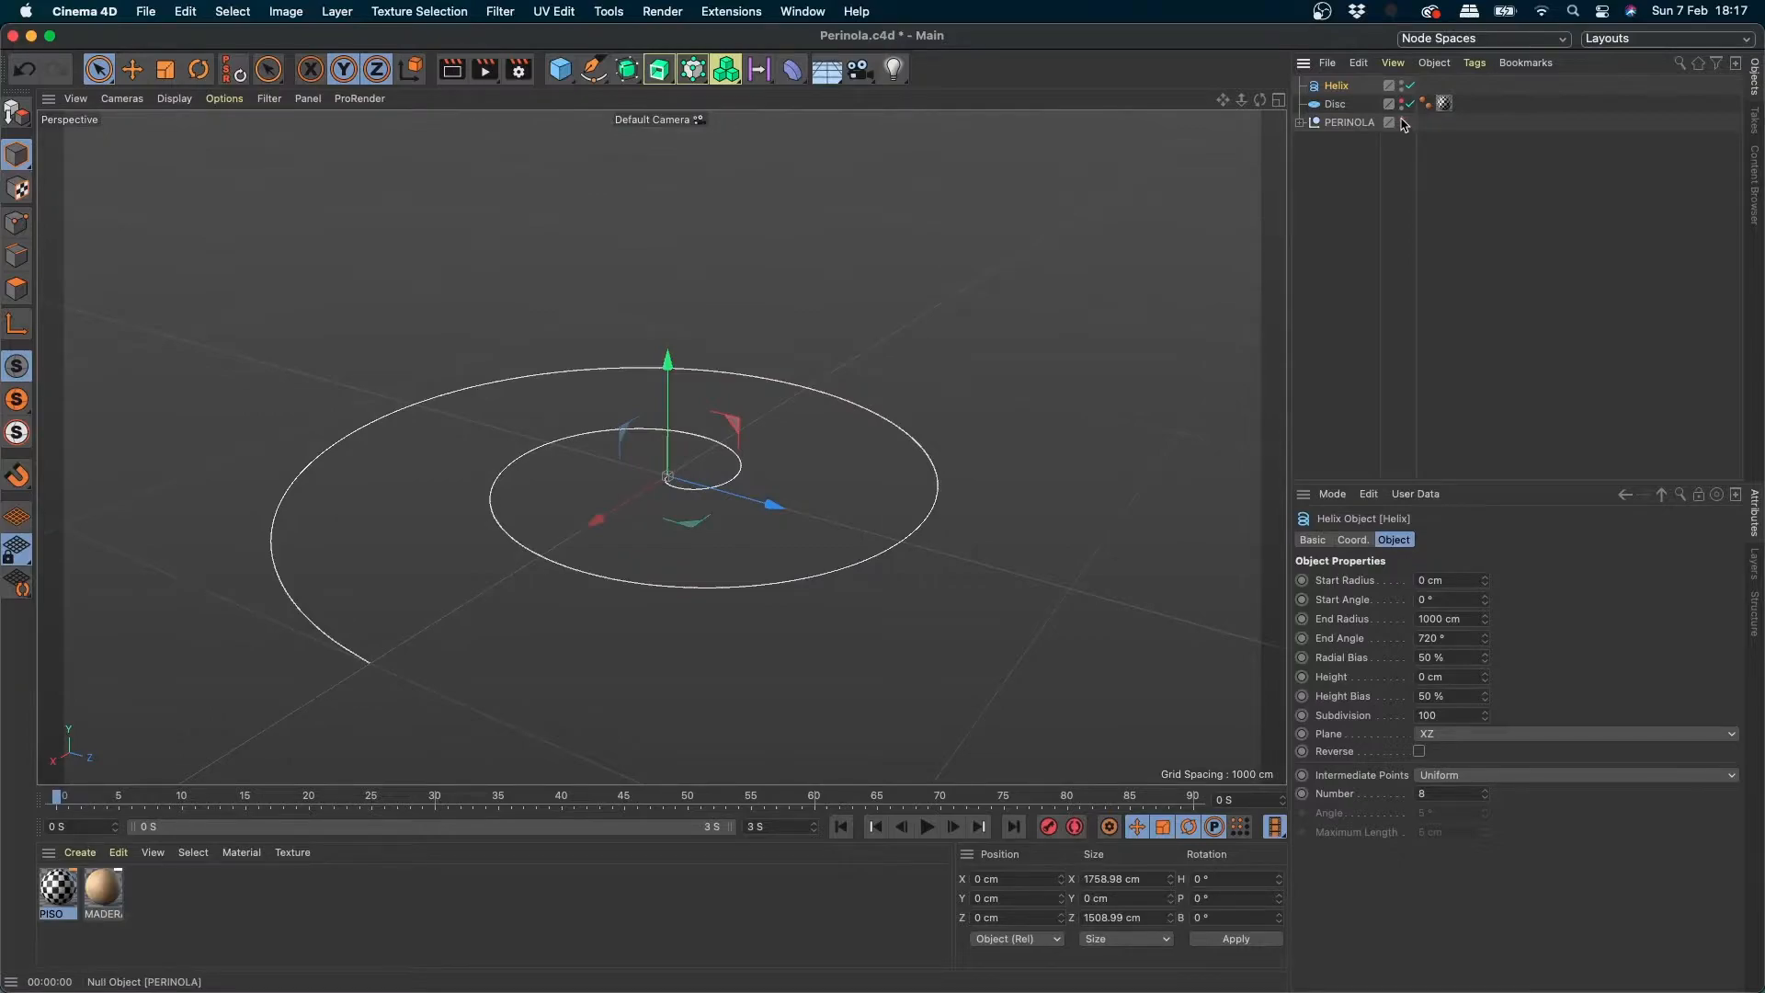
click(1401, 119)
alt+drag(584, 504, 726, 482)
- Add an Align to Spline tag to the PERINOLA group and open the tag's properties
click(1350, 128)
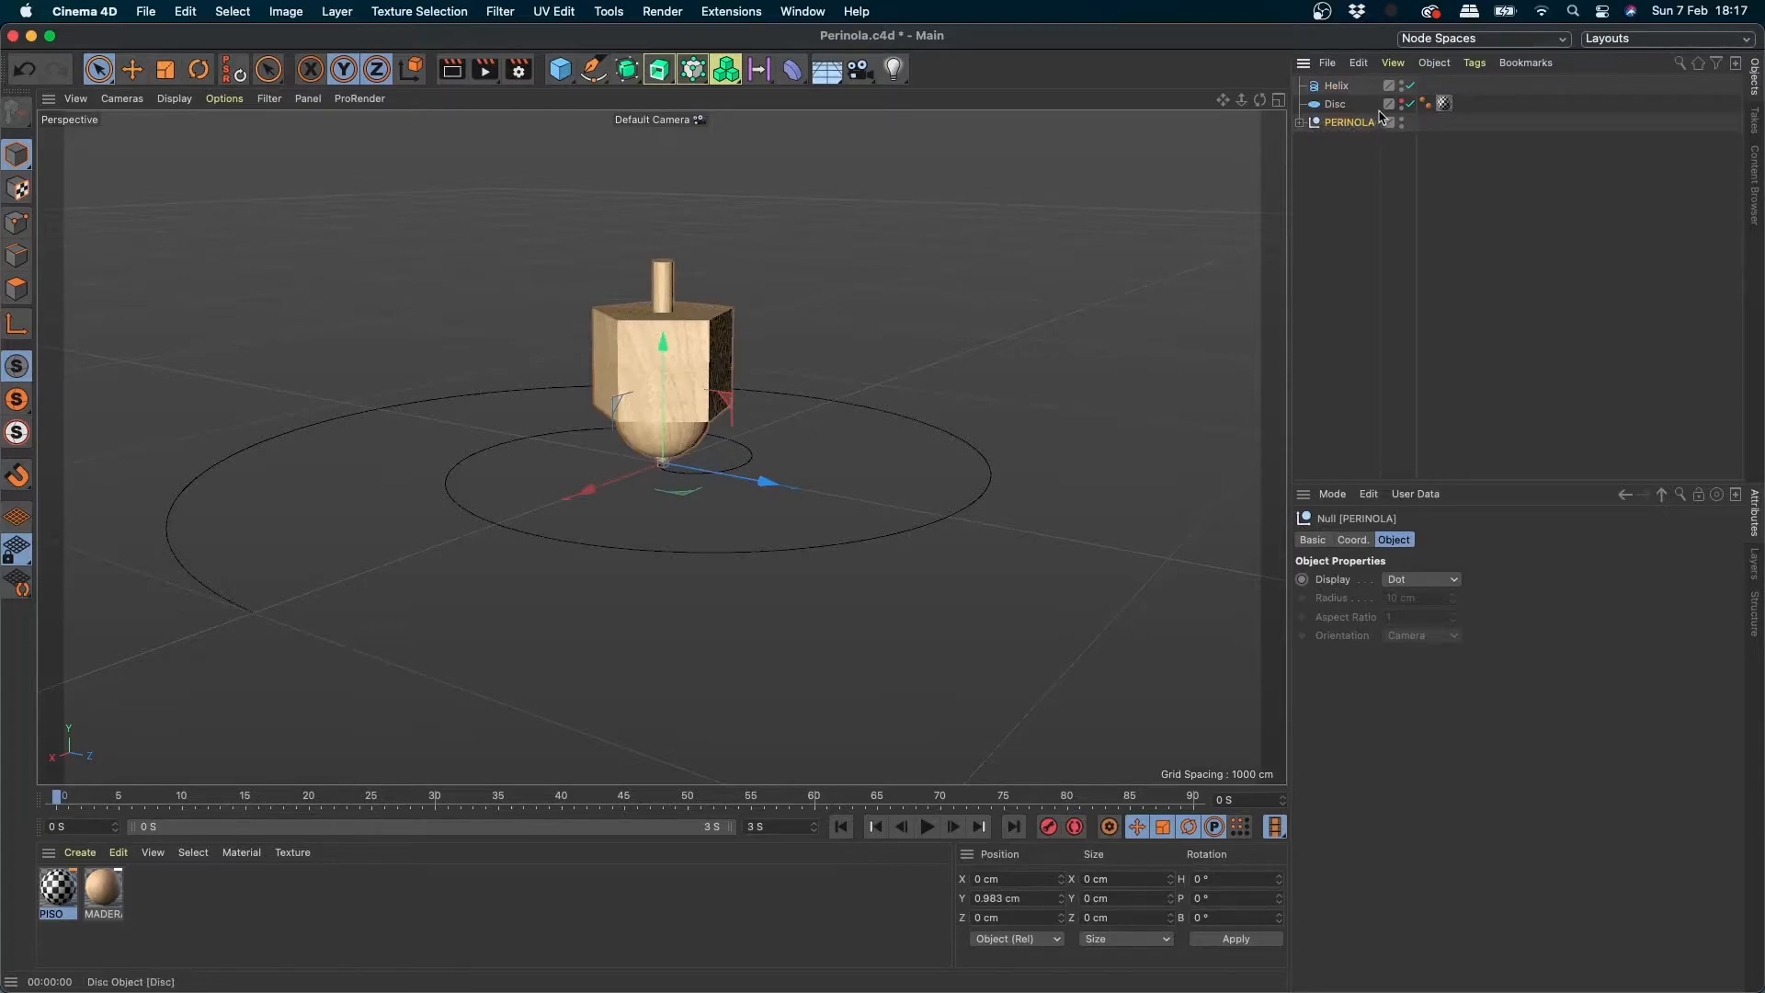
click(1474, 62)
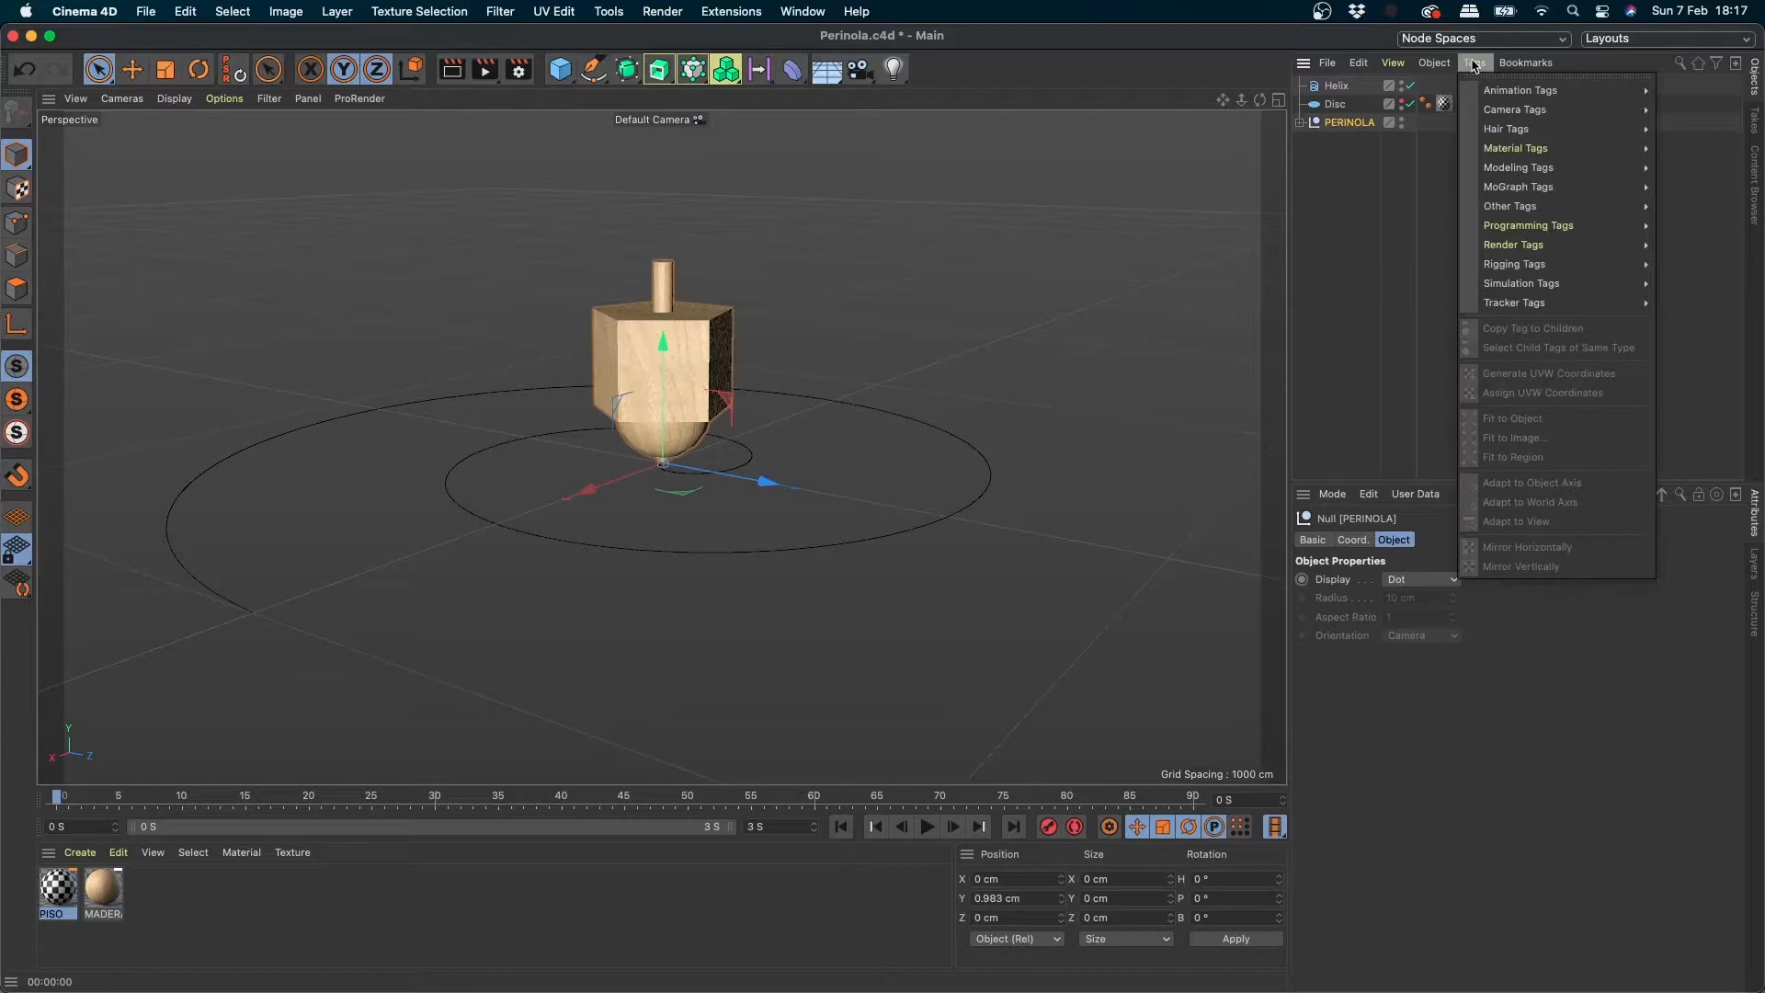
mouse_move(1485, 90)
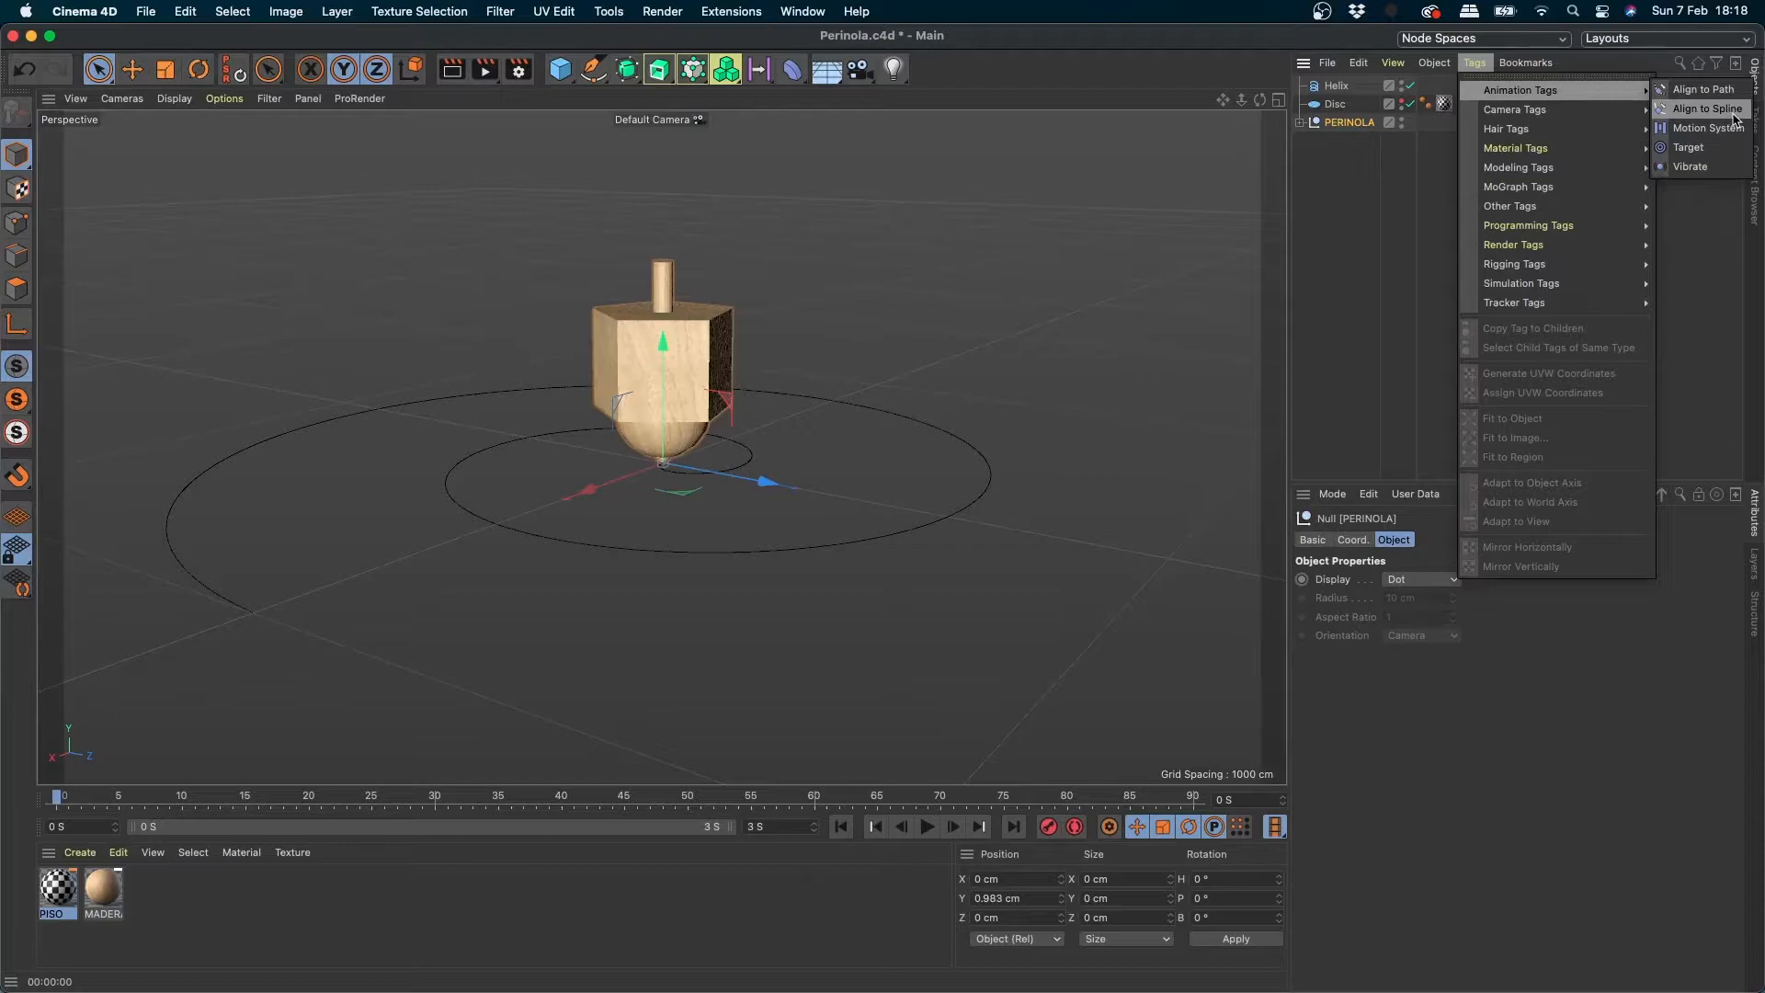
click(1736, 119)
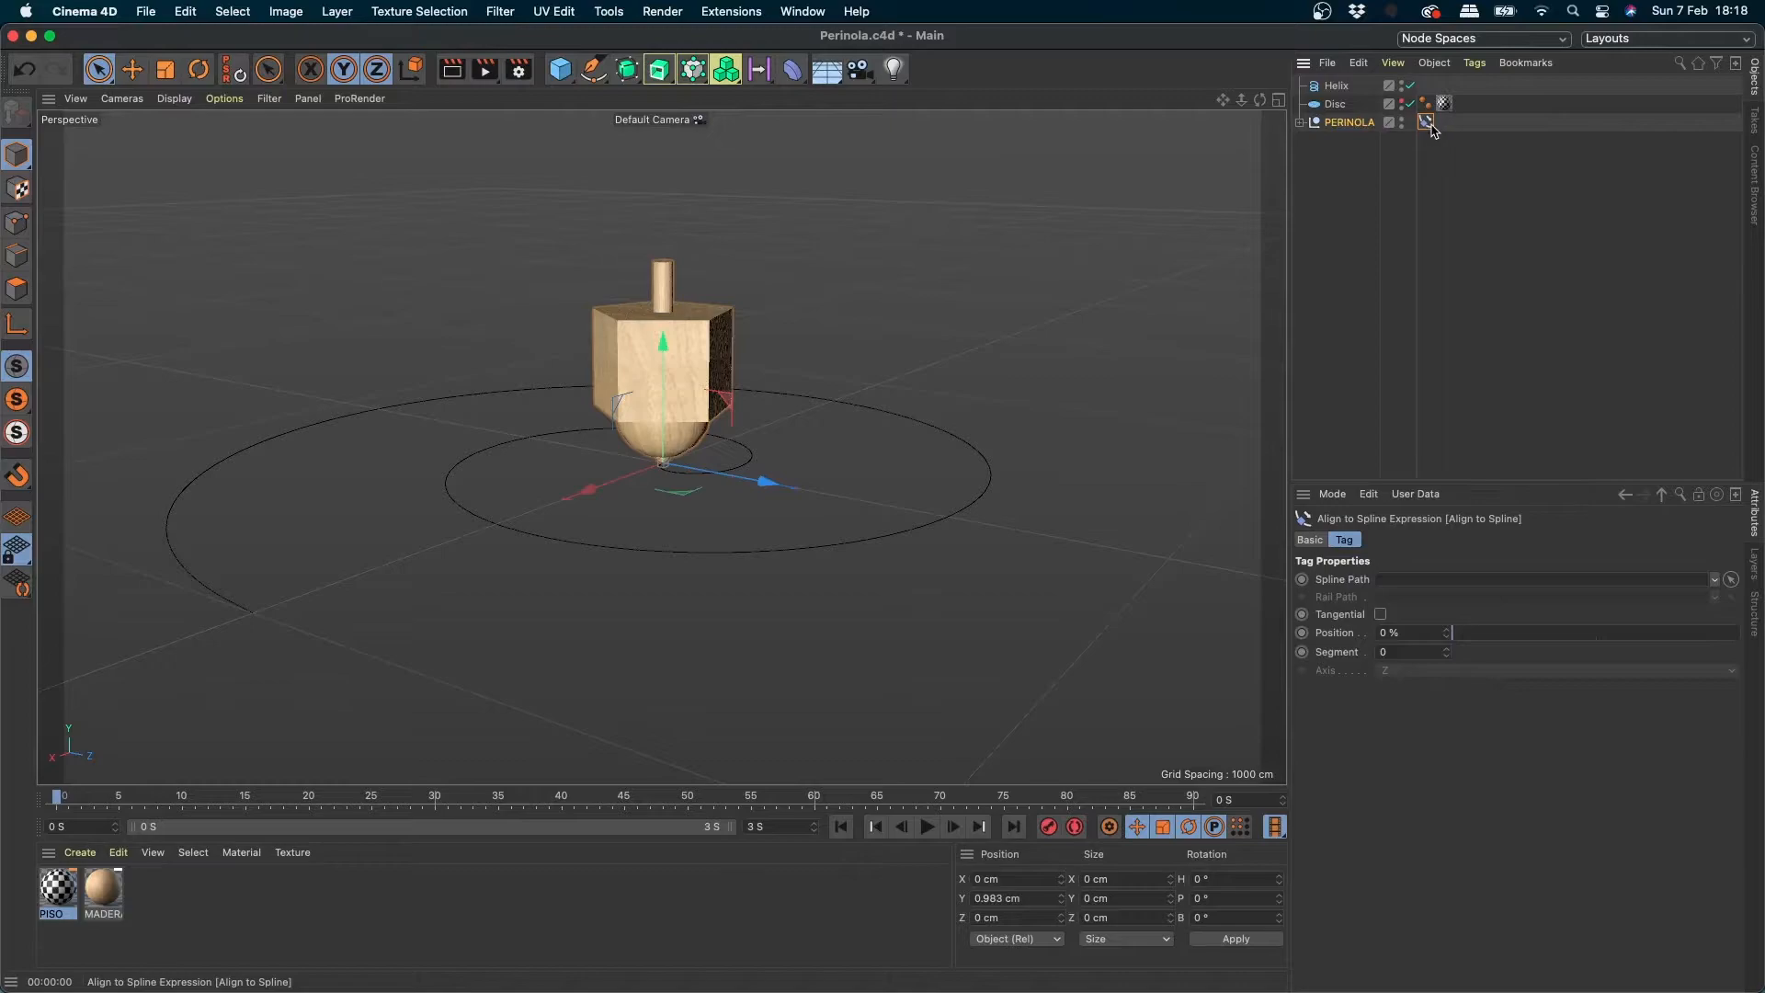
click(1342, 128)
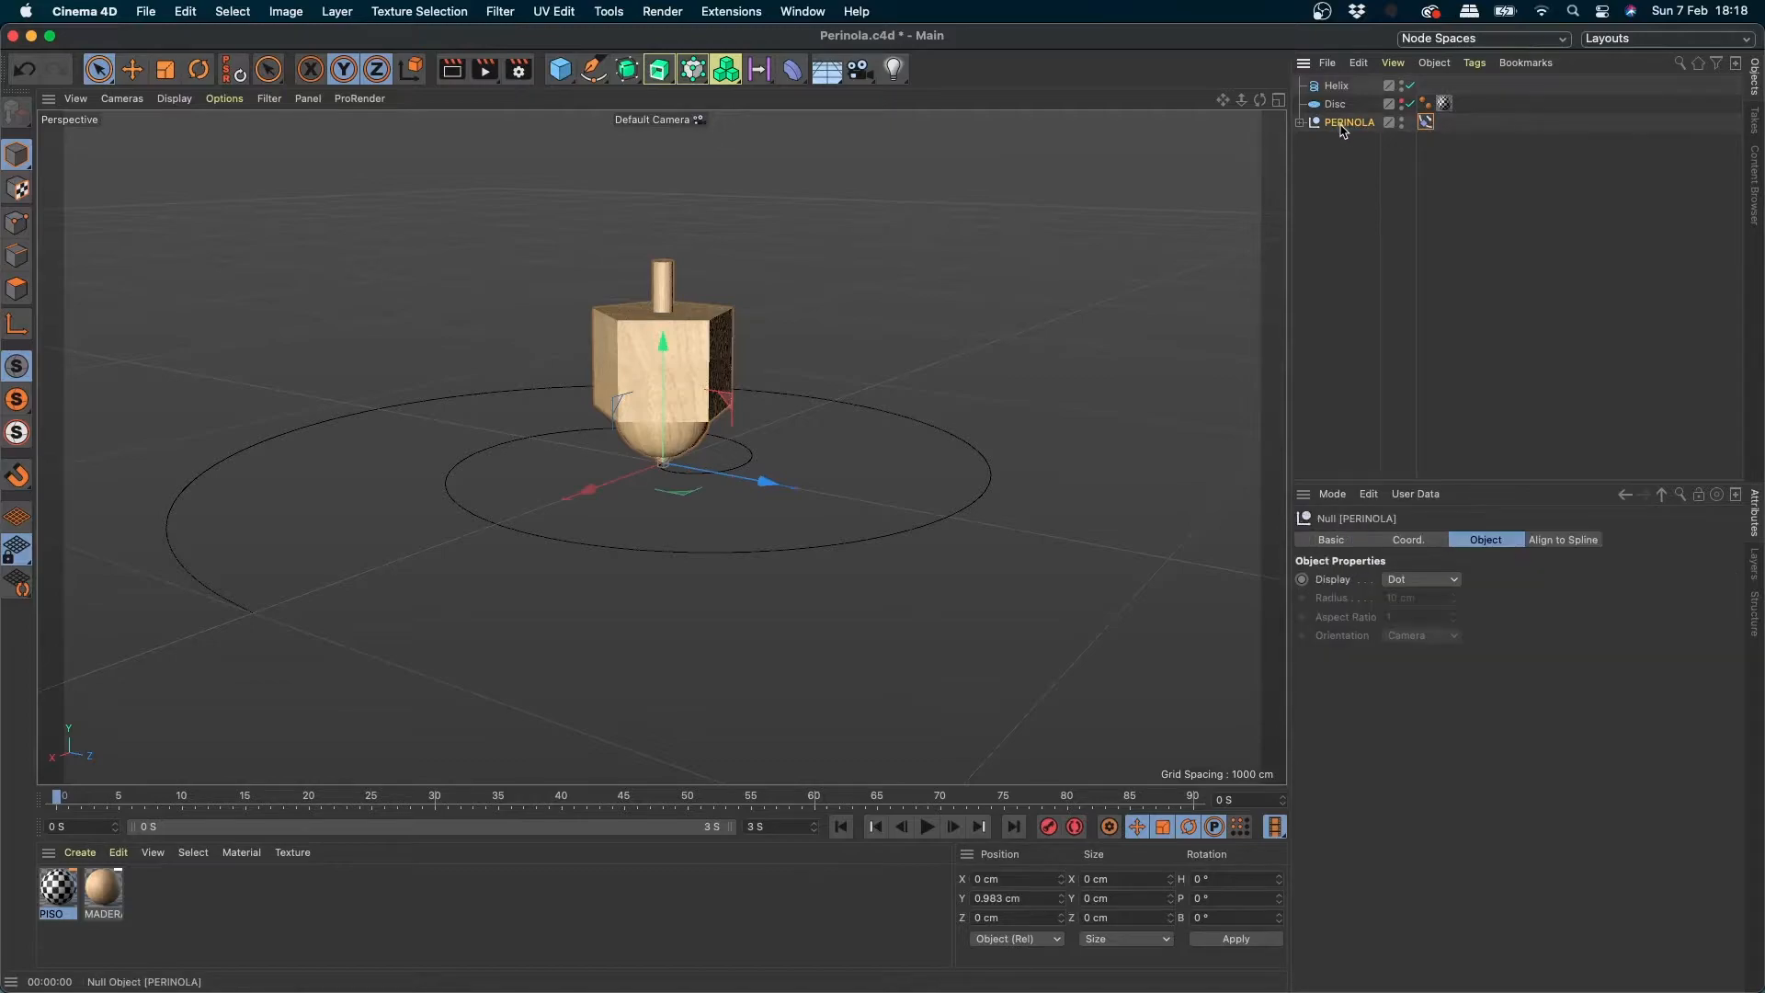
click(1426, 123)
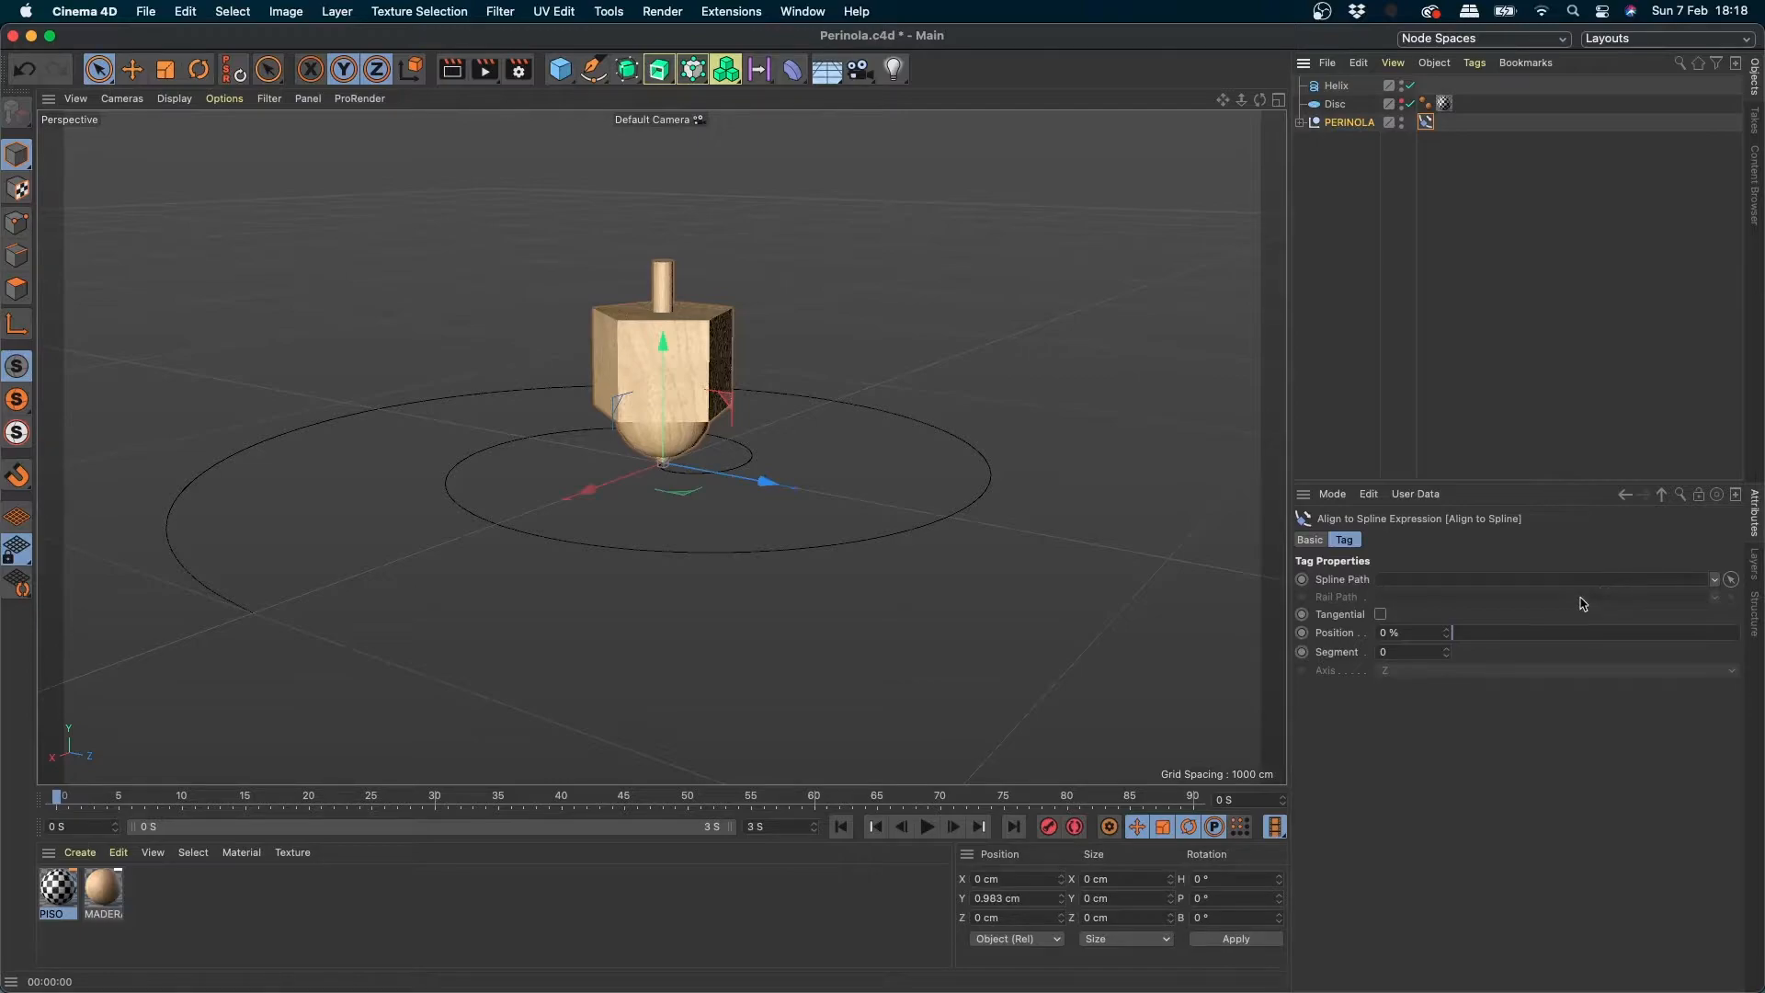
- Assign the Helix as the spline path of the PERINOLA group's Align to Spline tag and clear the selection
click(1337, 87)
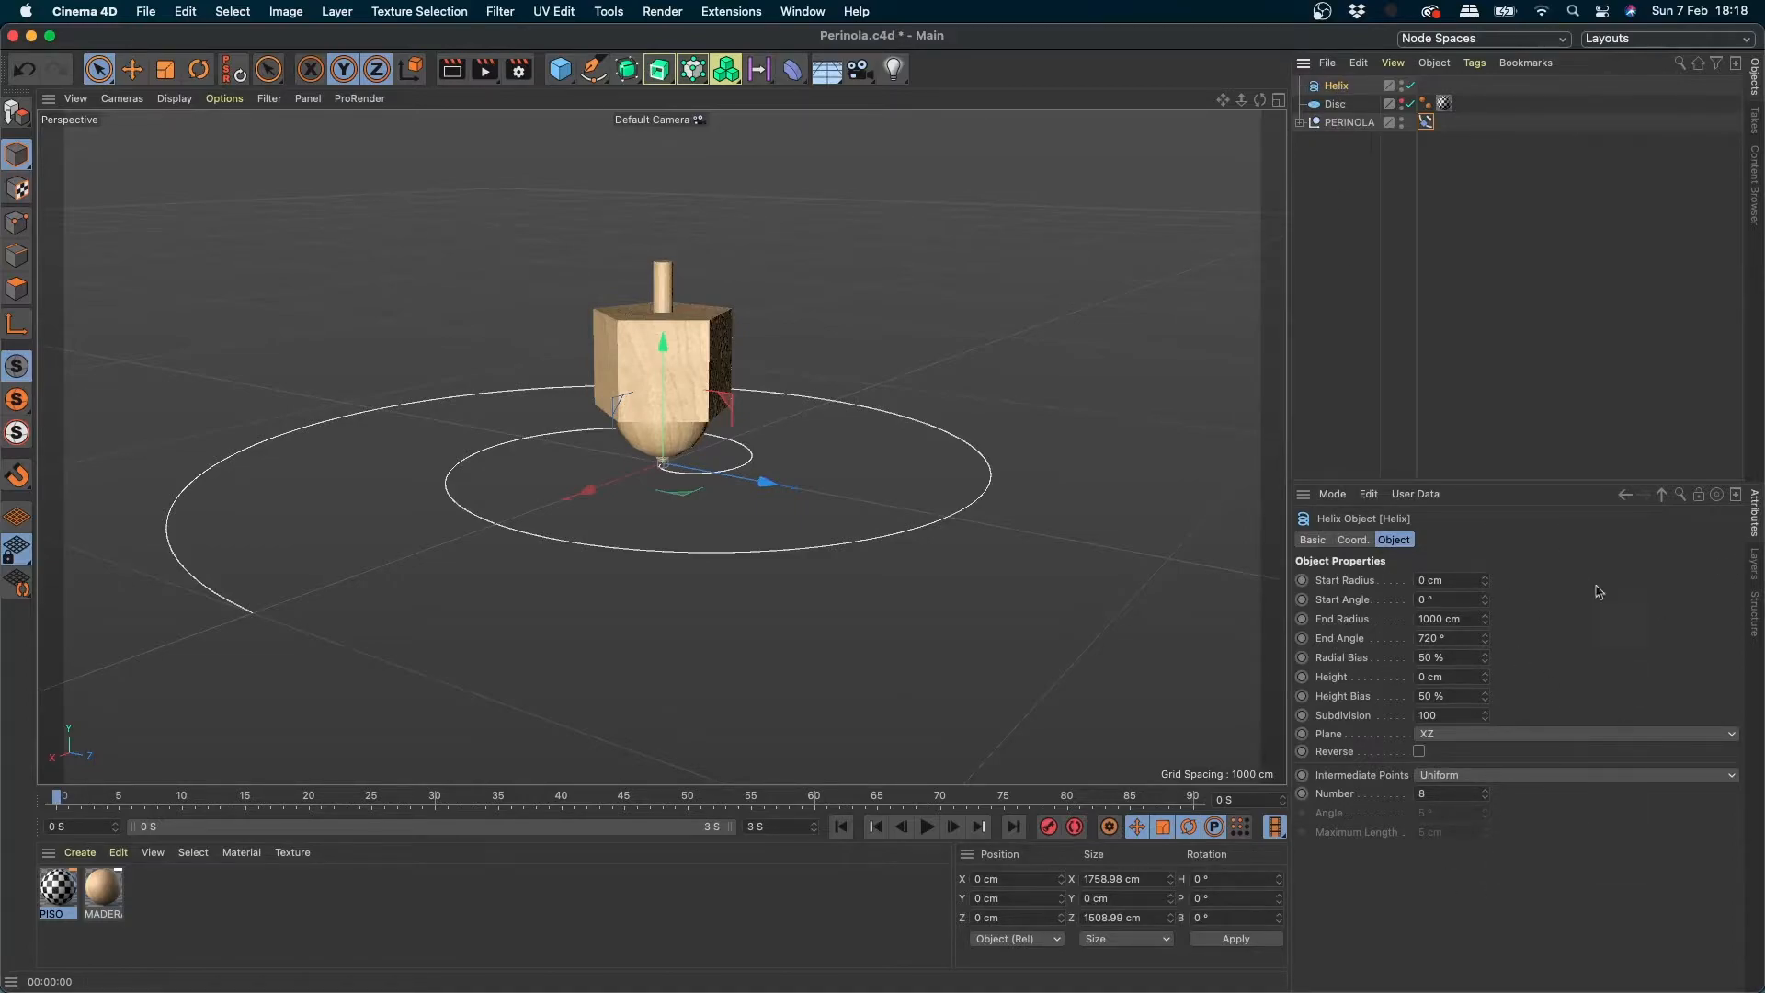
click(1425, 123)
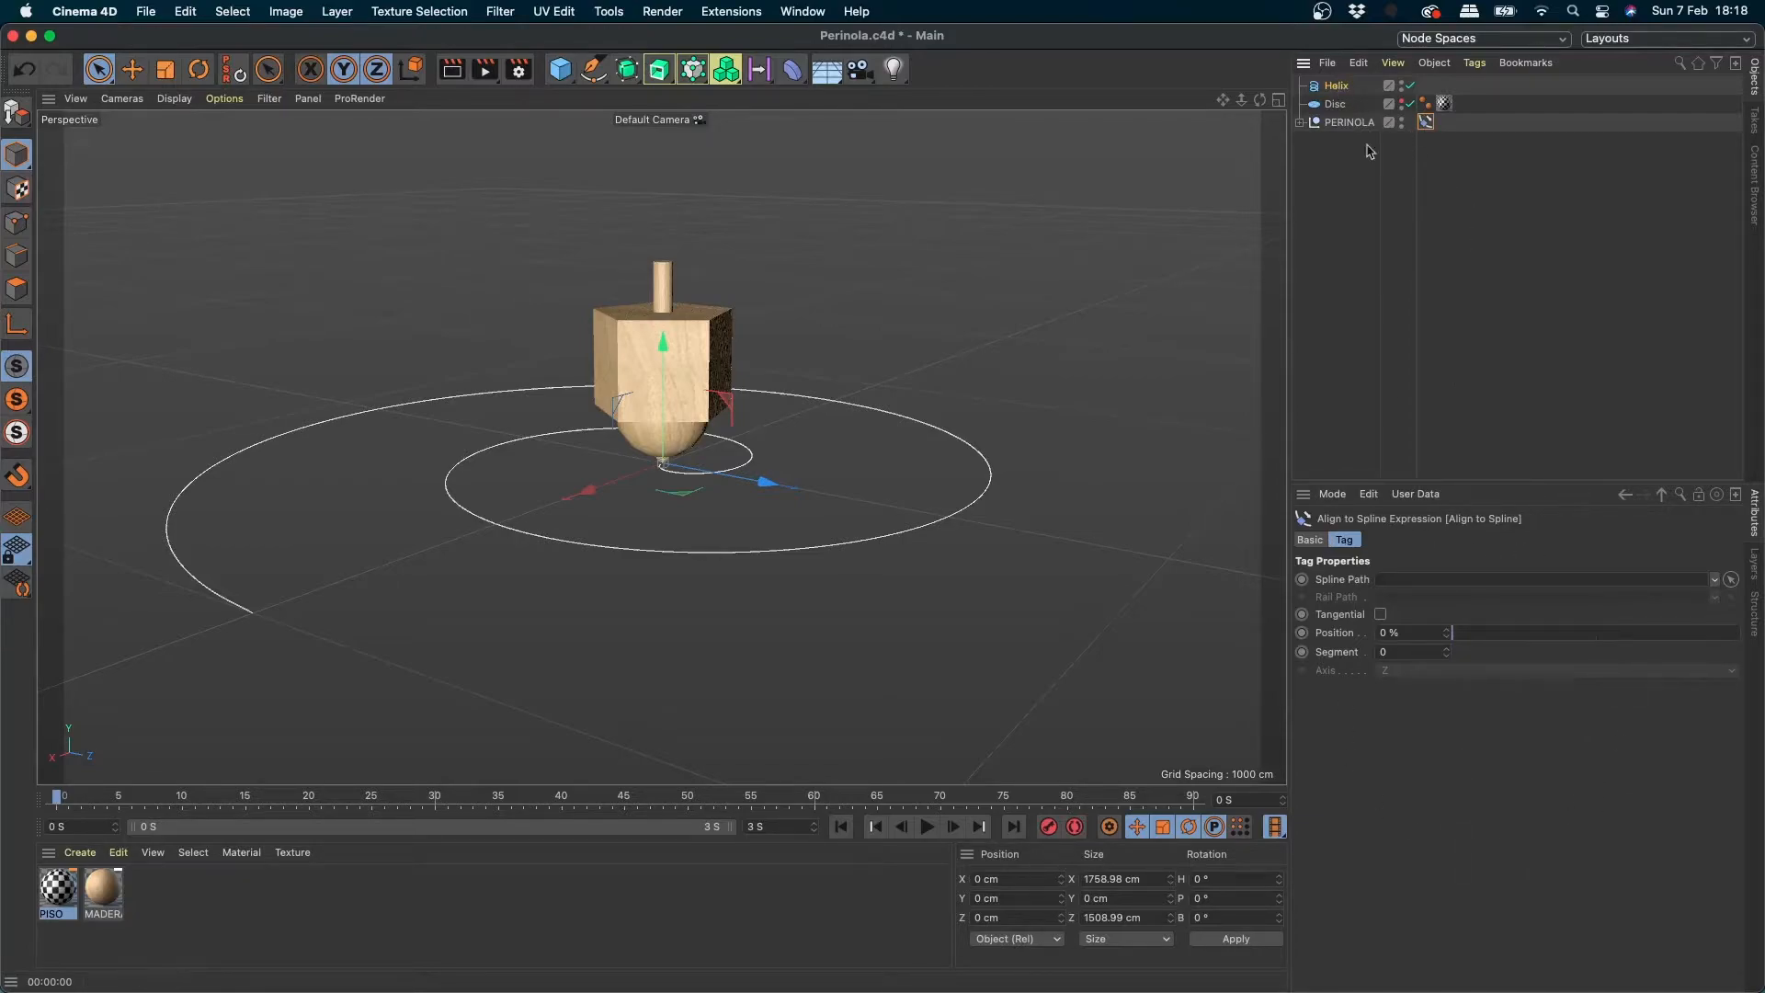
drag(1455, 547, 1401, 587)
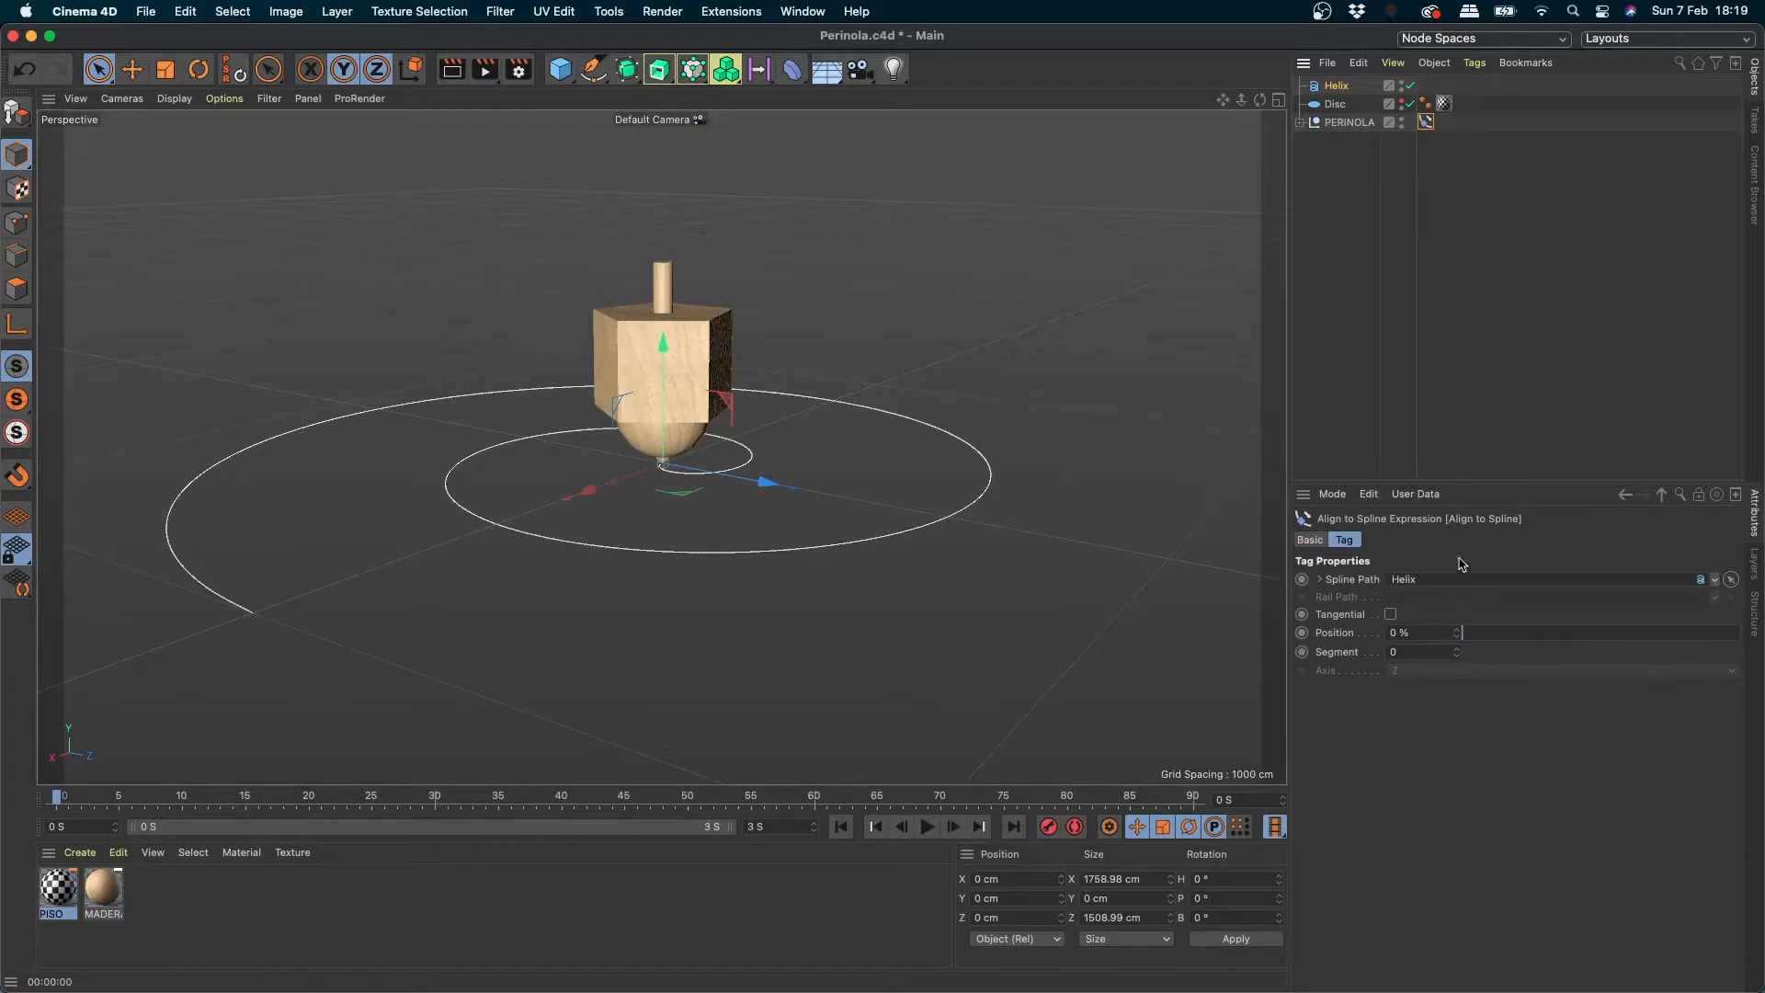
click(1519, 388)
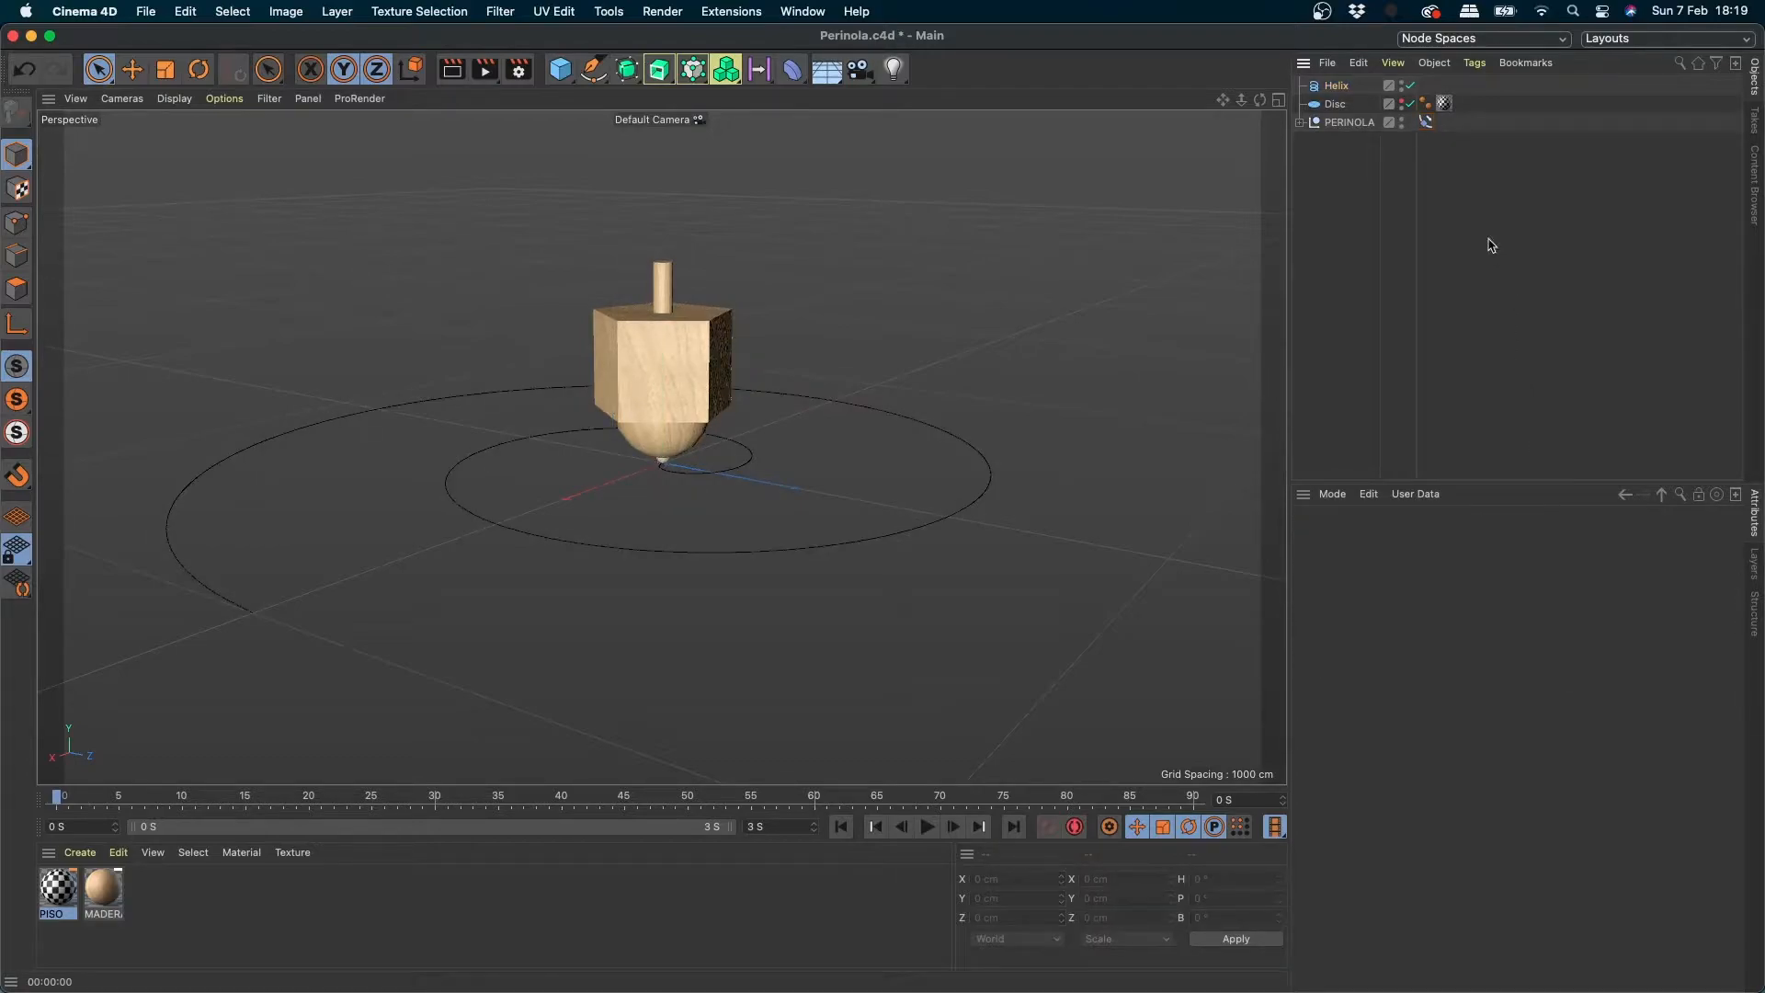
- Test the Align to Spline tag's Position slider and the PERINOLA group's X position, returning the tag's Position to 0 %
click(1424, 123)
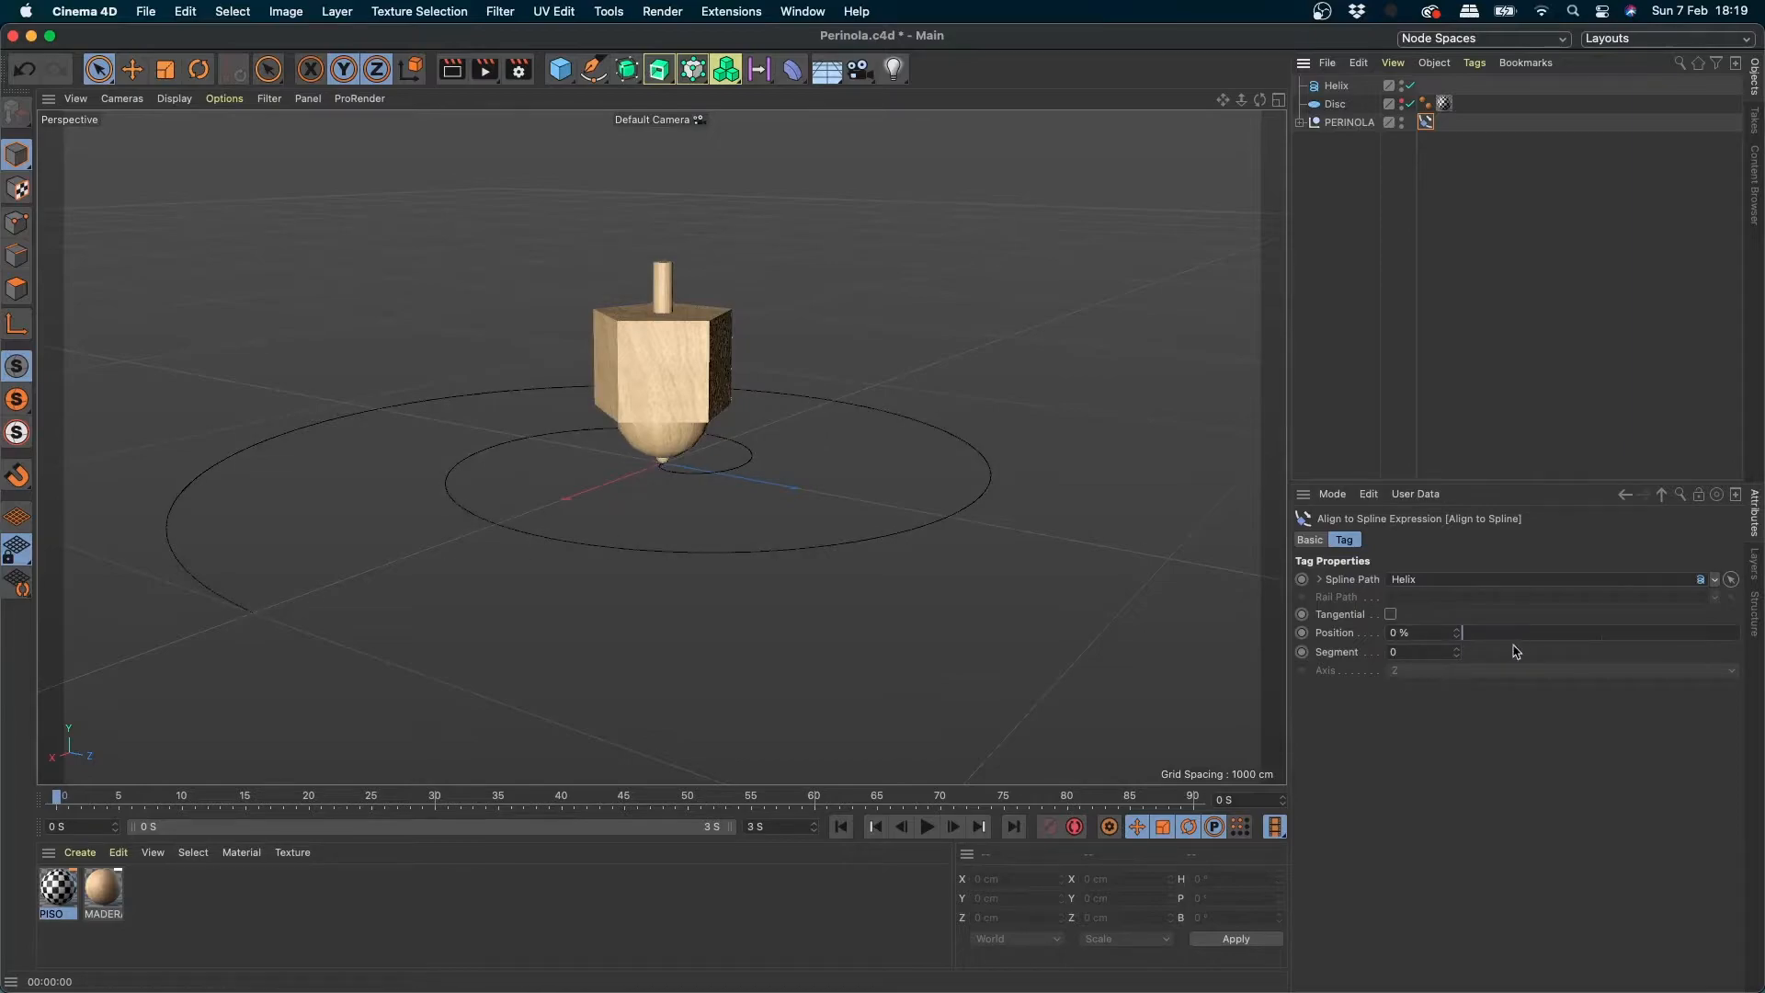
mouse_move(1482, 633)
mouse_down()
mouse_move(1747, 633)
mouse_move(1517, 632)
mouse_move(1696, 617)
mouse_move(1463, 633)
mouse_up()
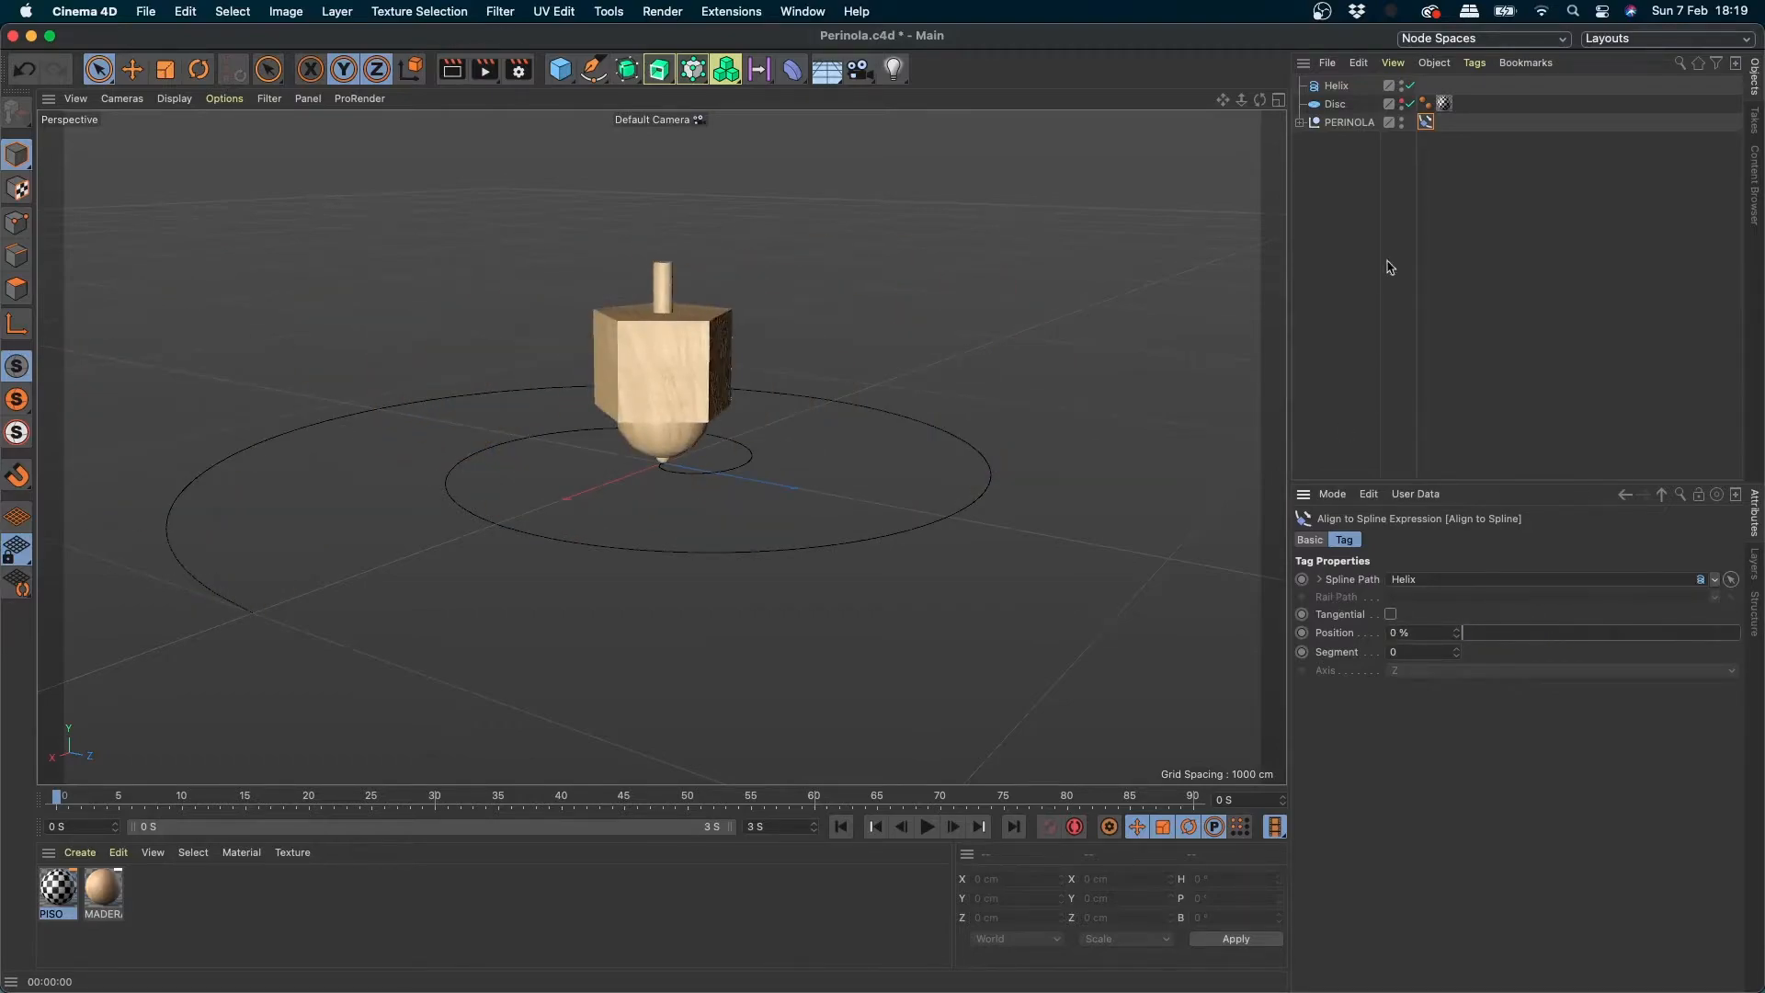
click(1349, 122)
click(1416, 543)
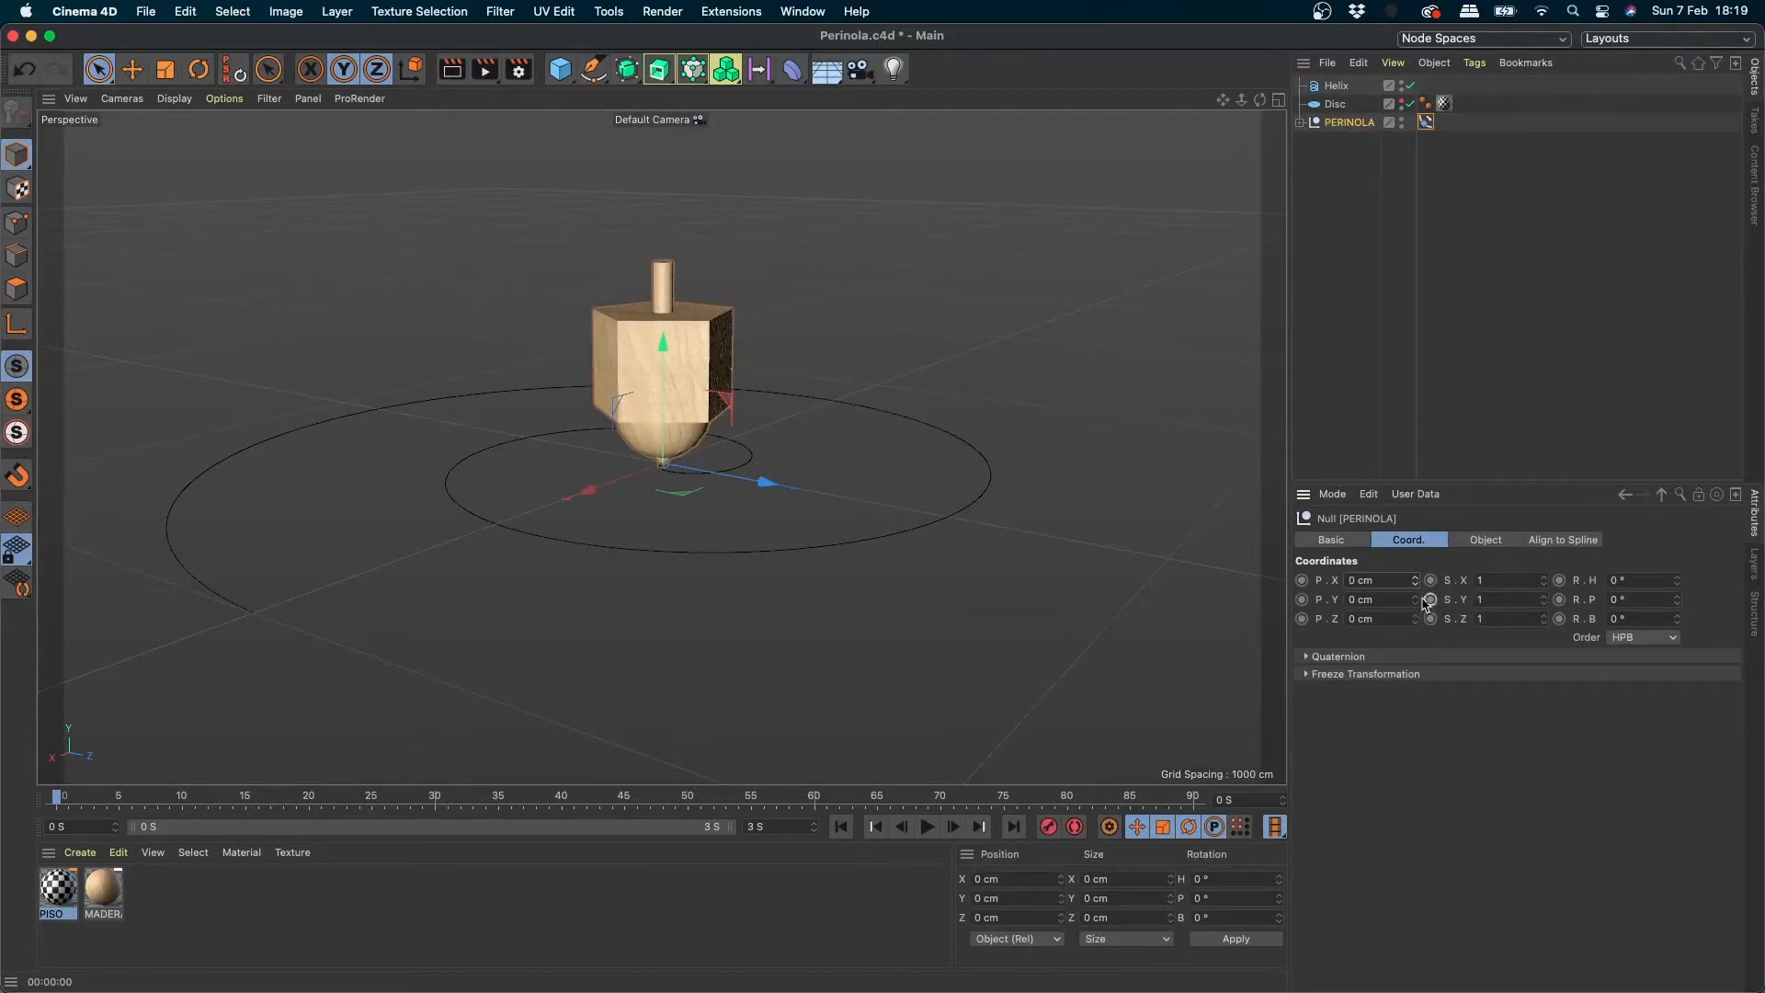
drag(1415, 580, 1416, 556)
click(1426, 122)
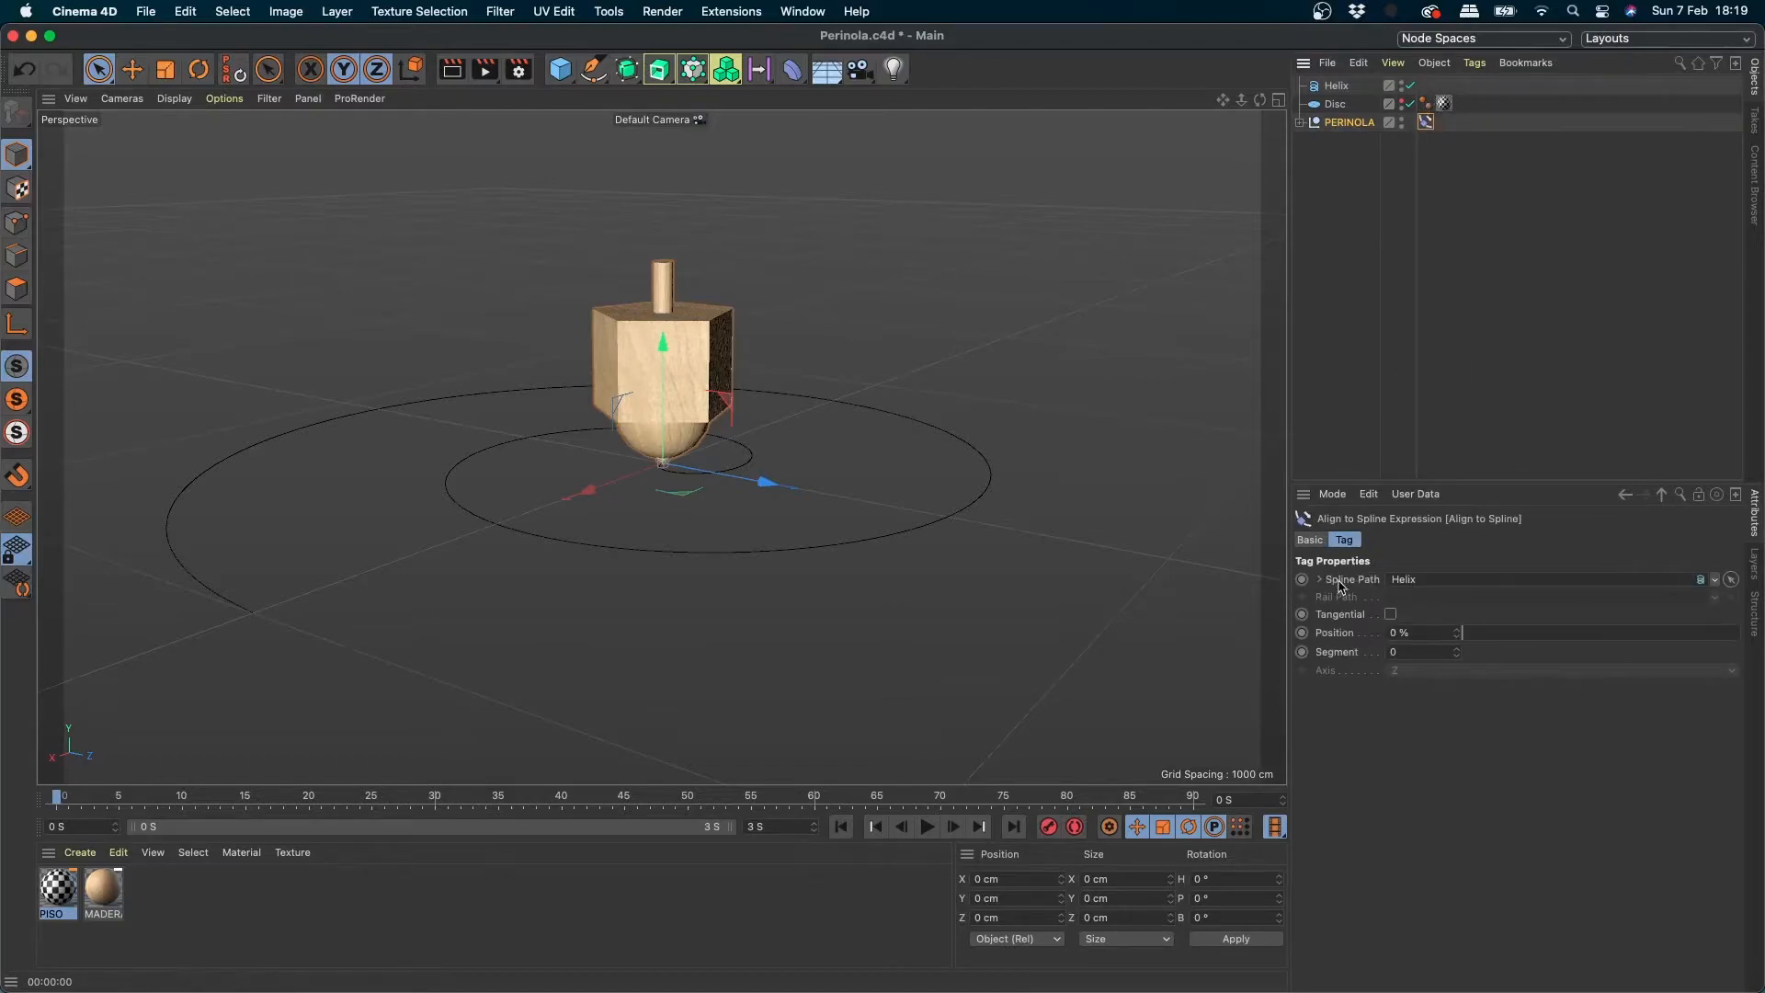
drag(1469, 630, 1221, 615)
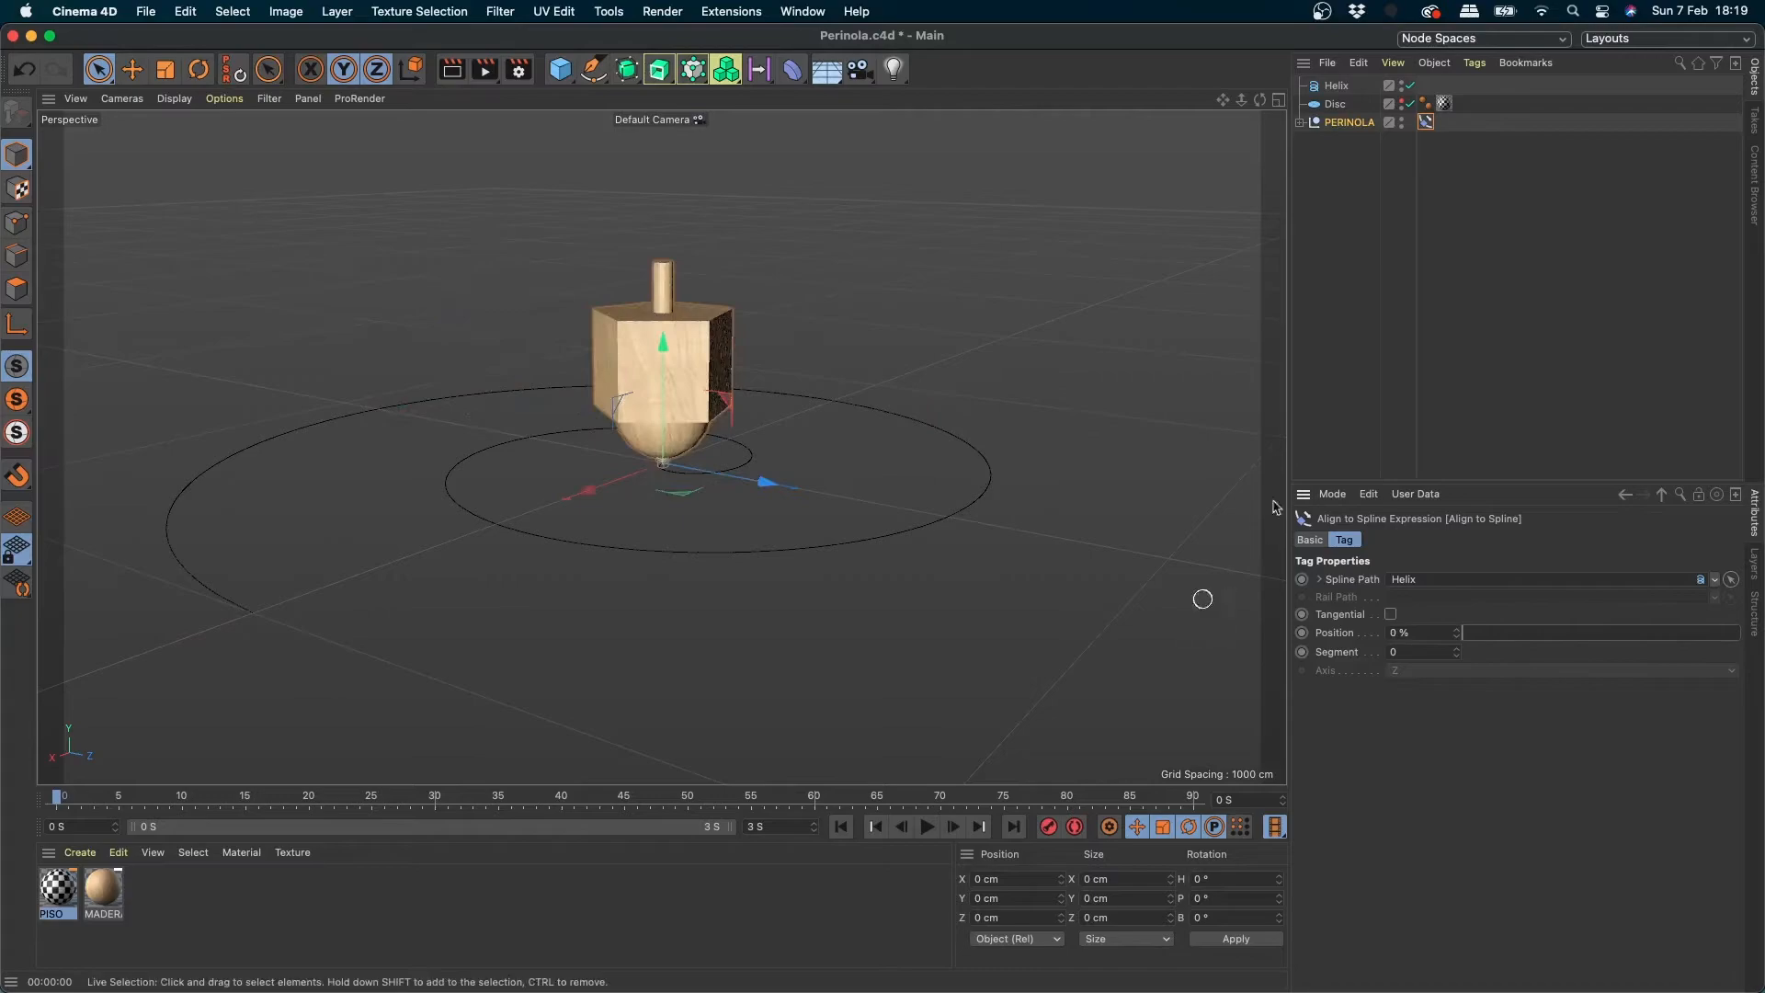
- Show the checkered Disc again and set the Align to Spline tag's Position to 100 %
click(1401, 108)
click(1402, 100)
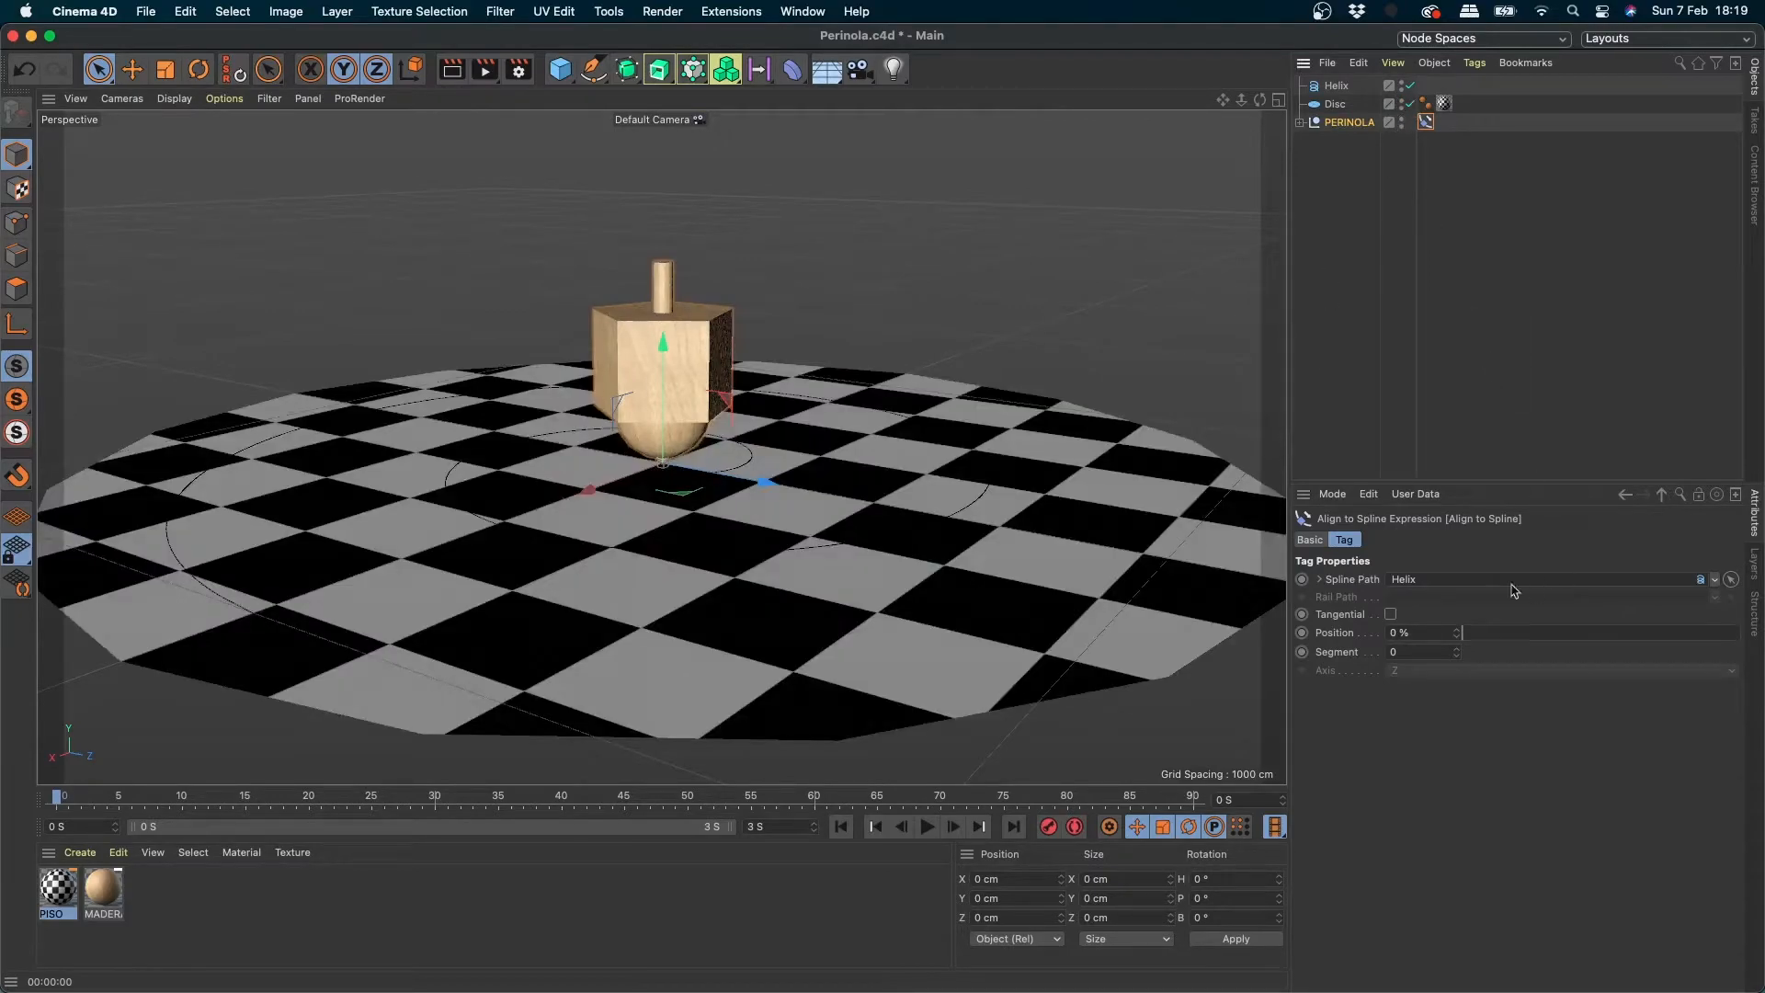
drag(1467, 632, 1753, 624)
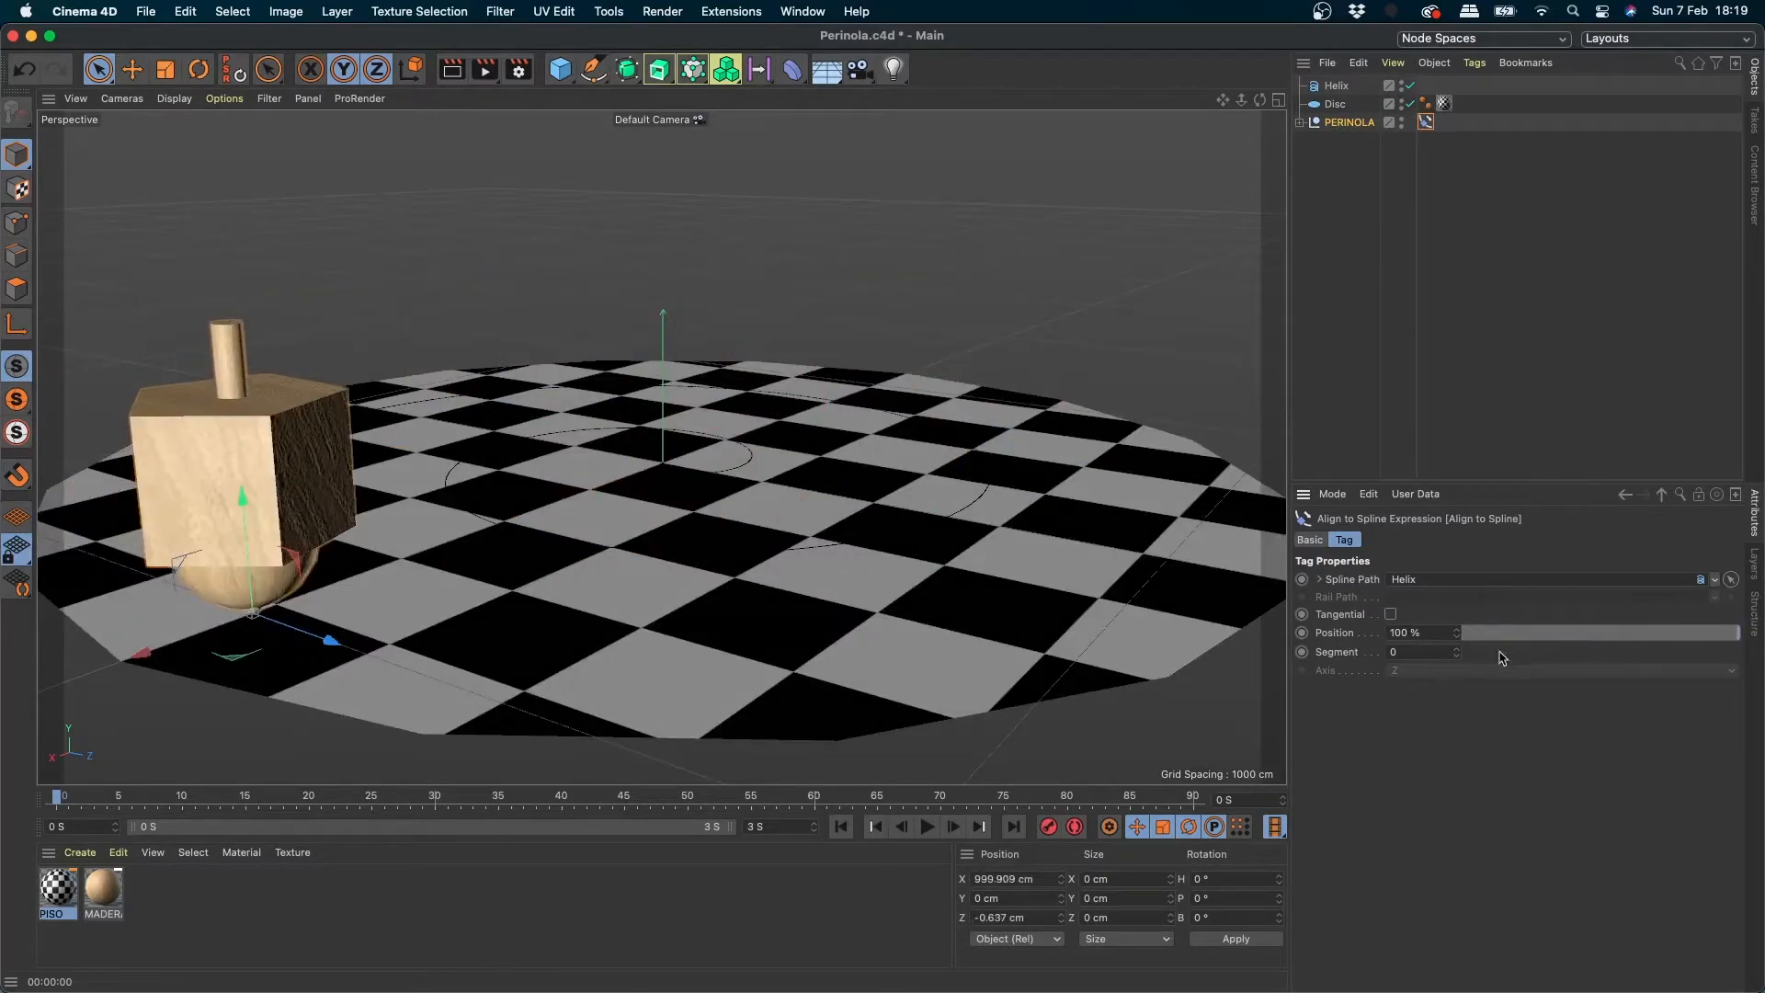
drag(1541, 633, 1752, 626)
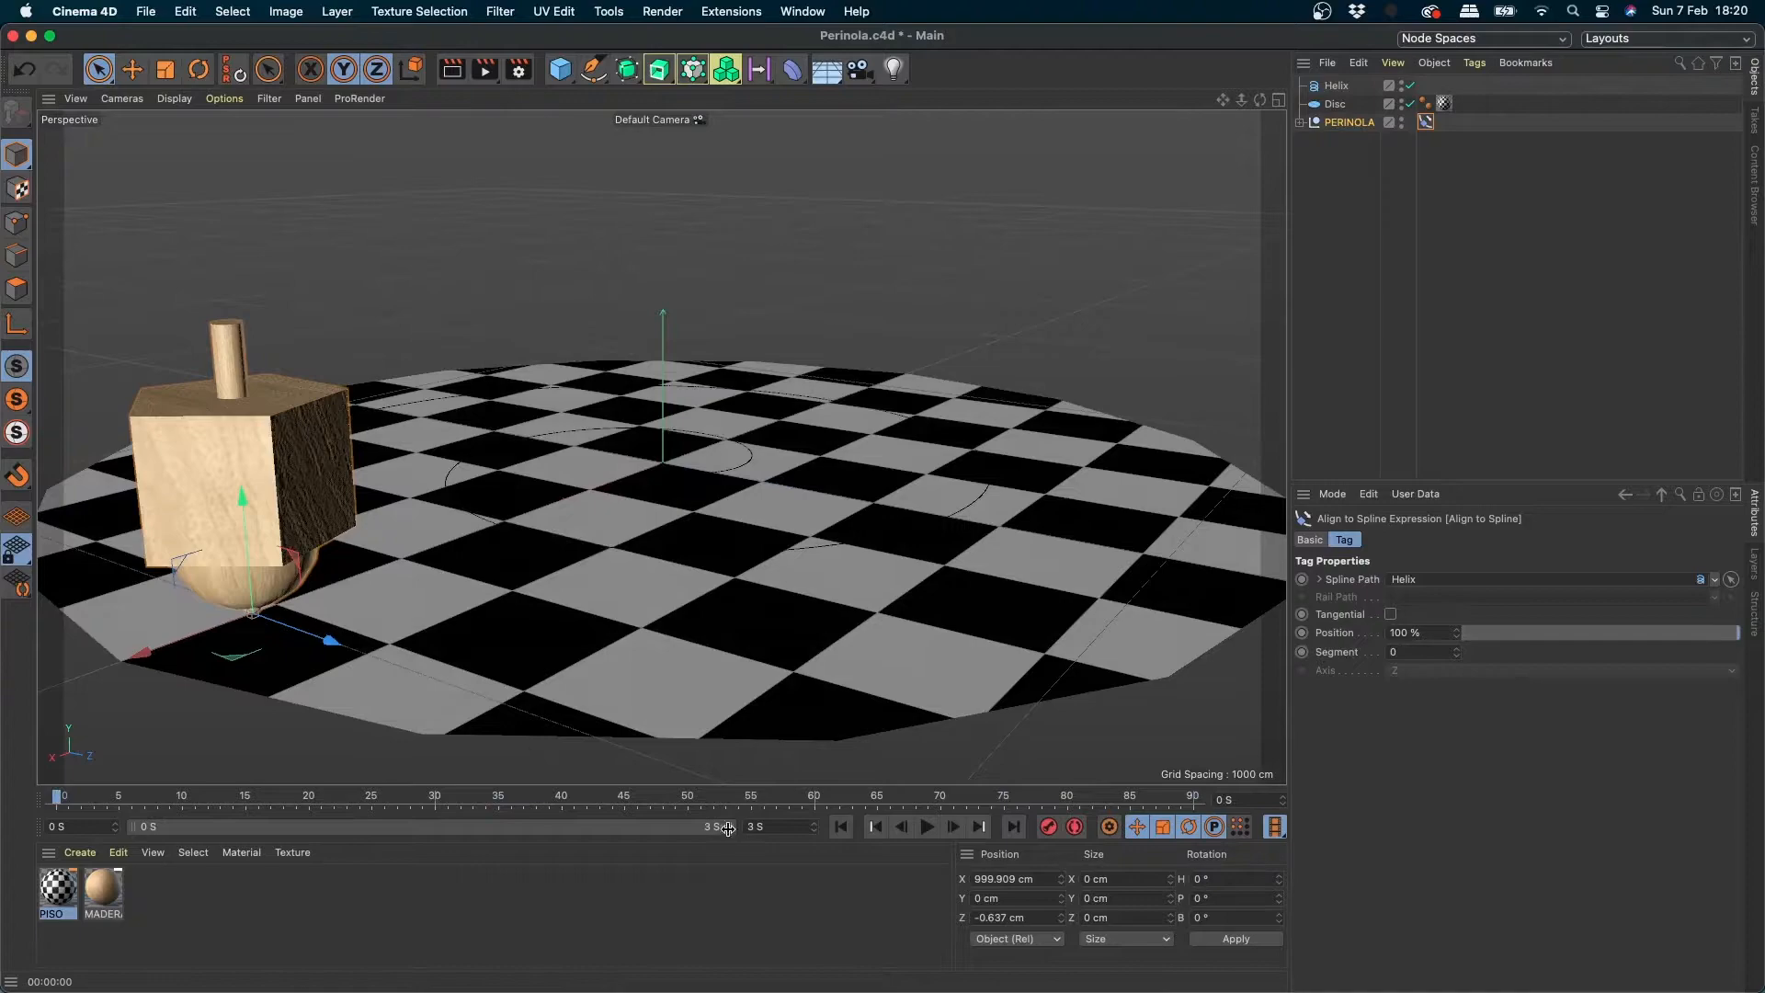
- Extend the animation length to 5 seconds and keyframe the Align to Spline Position of 100 % at frame 0
drag(731, 826, 502, 826)
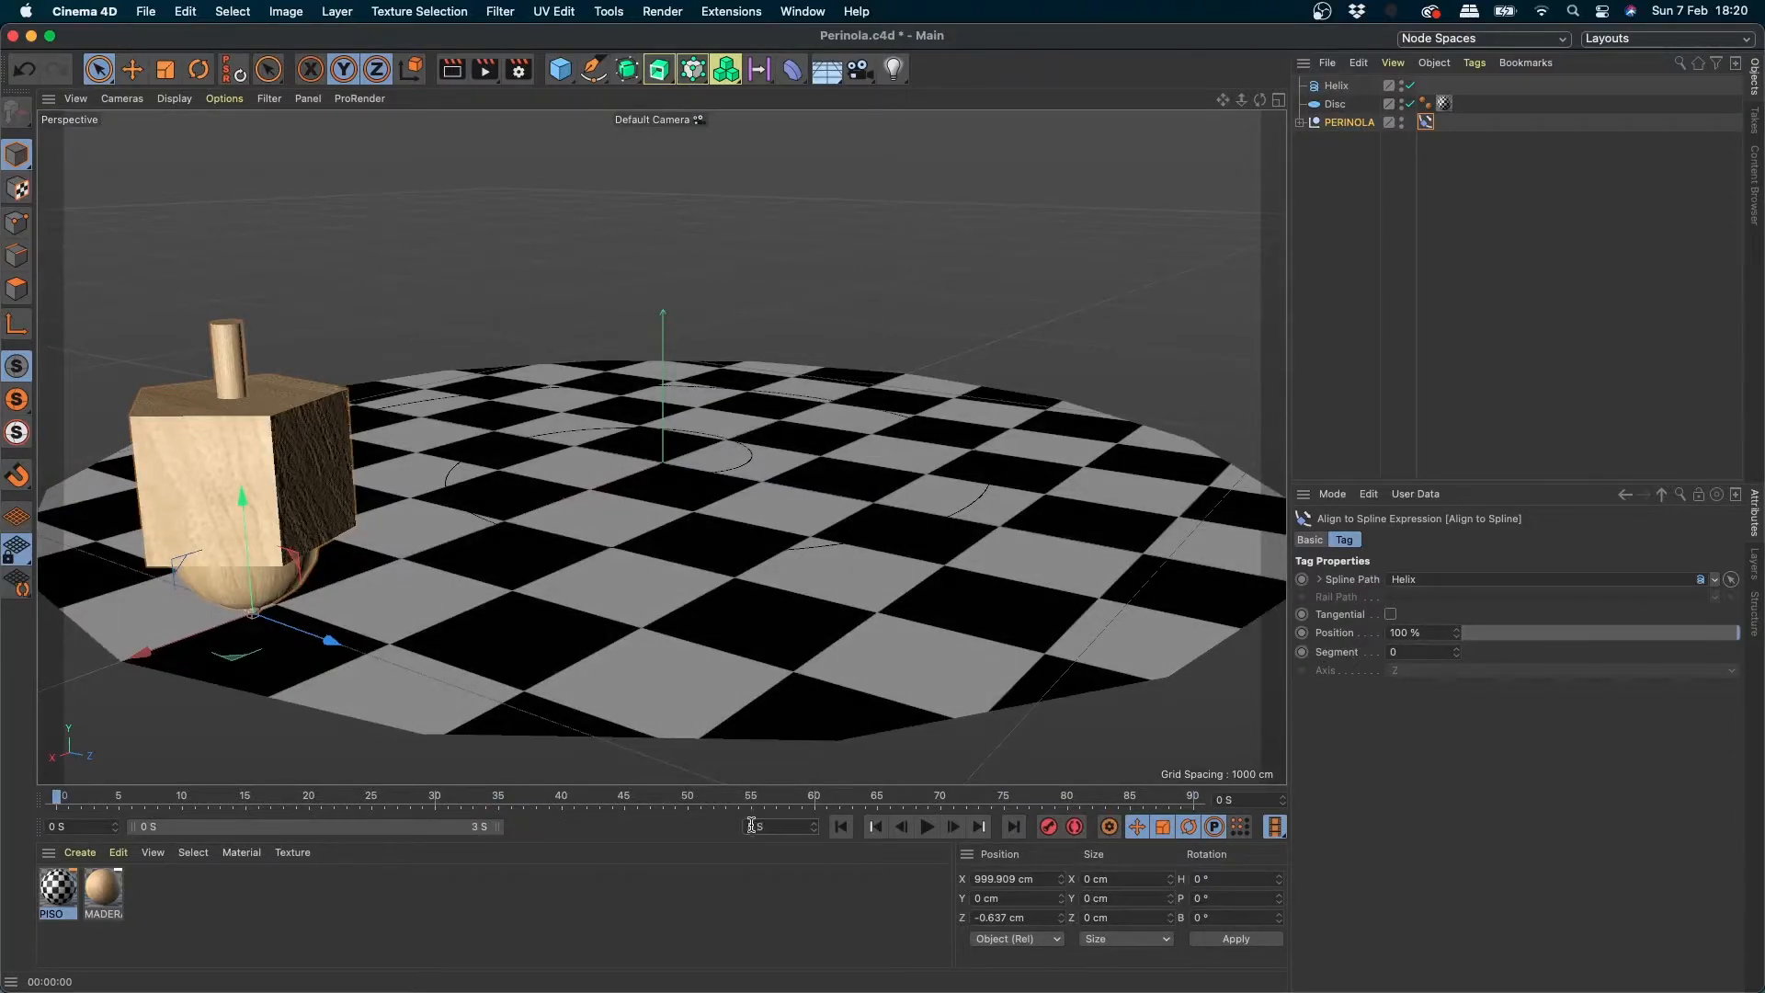
drag(502, 826, 731, 826)
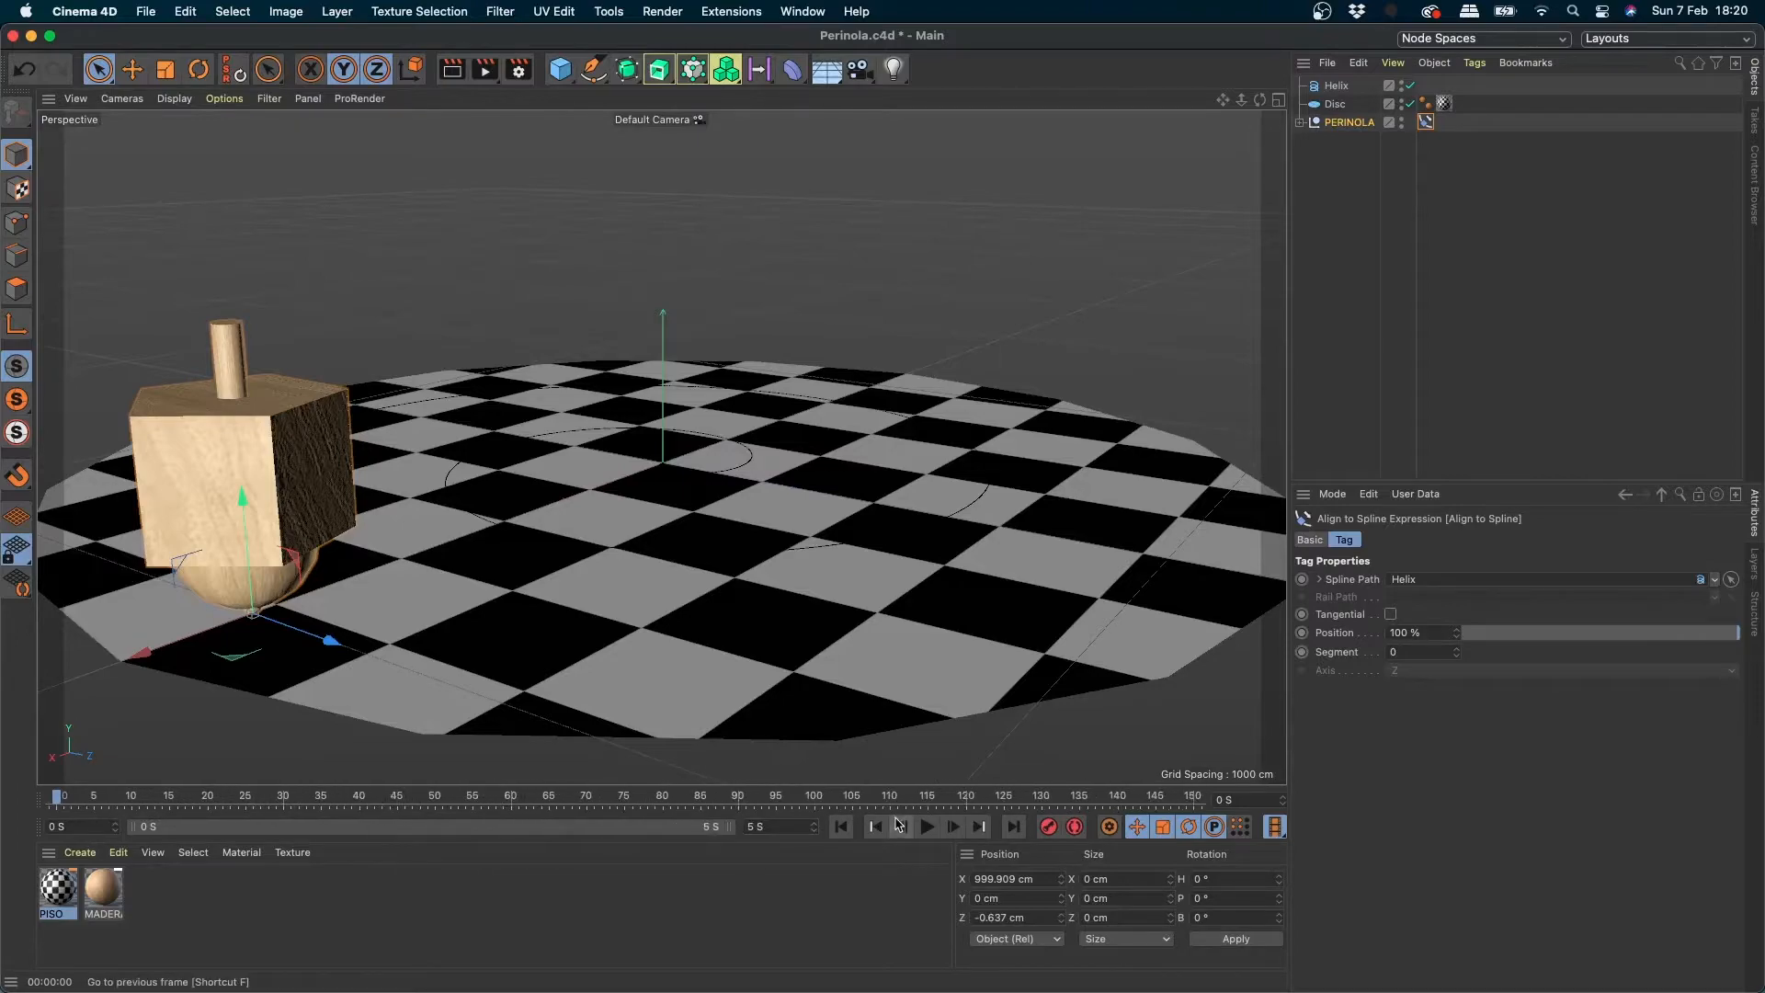
drag(57, 796, 18, 807)
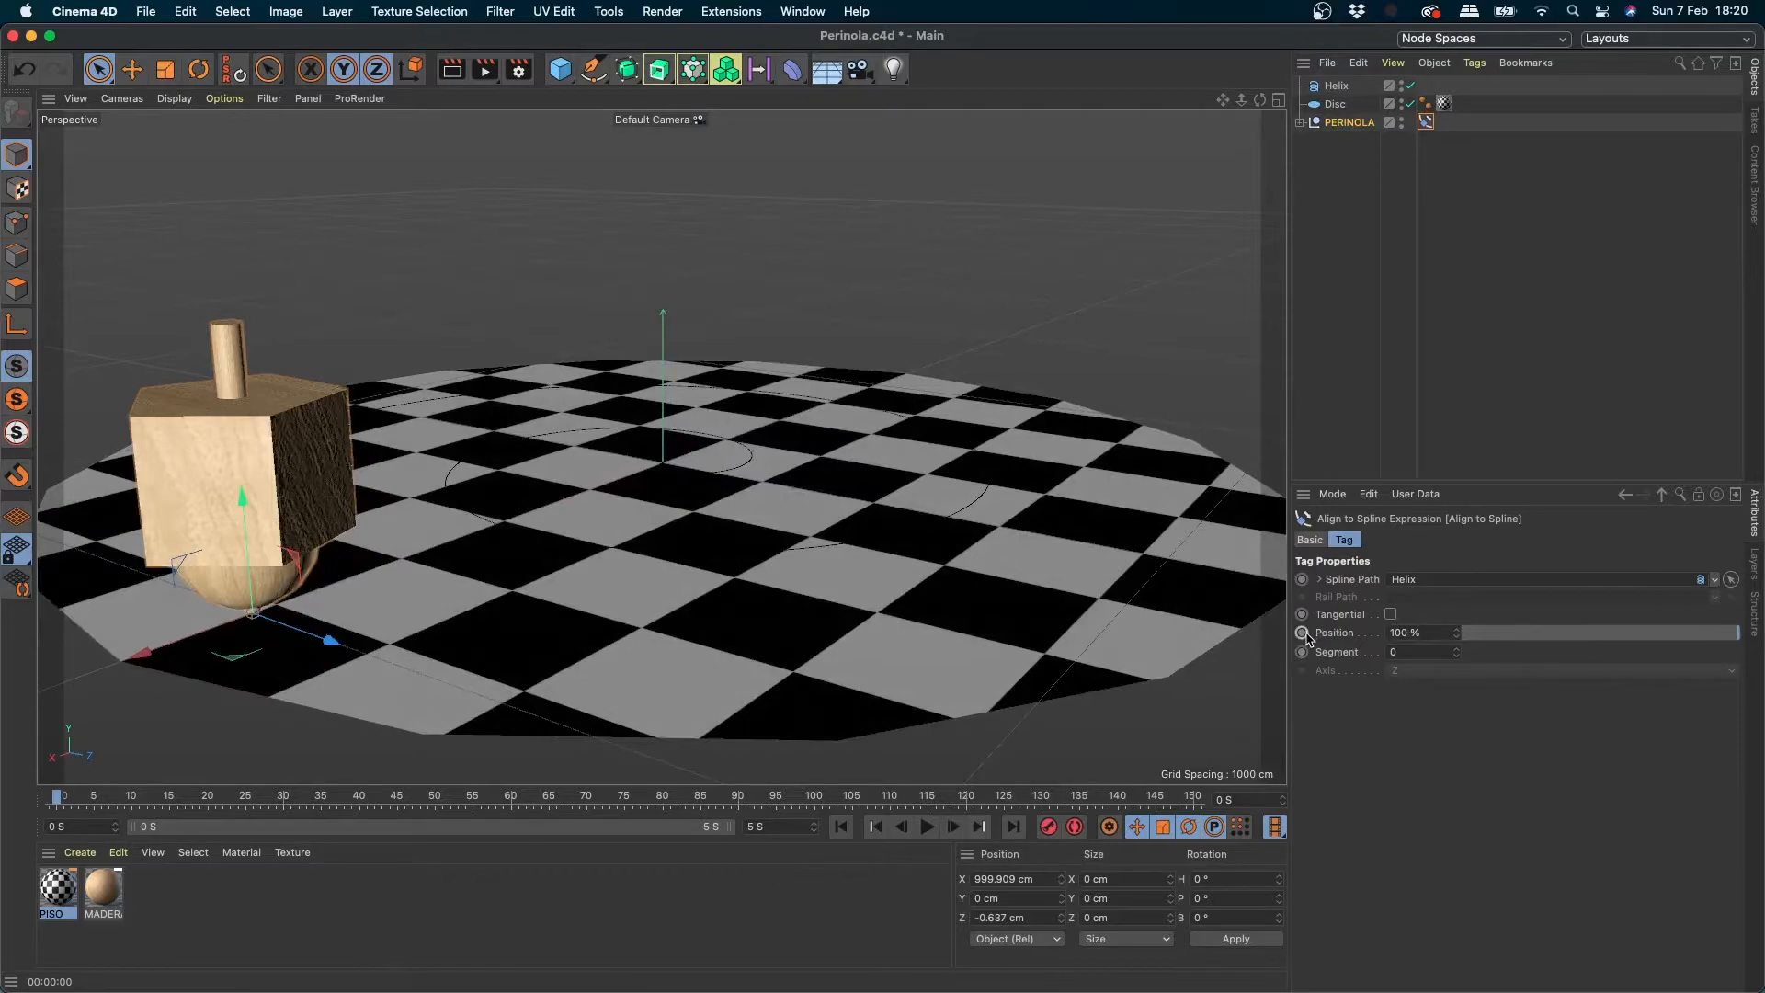
- Keyframe the Align to Spline tag's Position at 0 % on frame 60
drag(123, 799, 512, 800)
drag(1632, 634, 1329, 637)
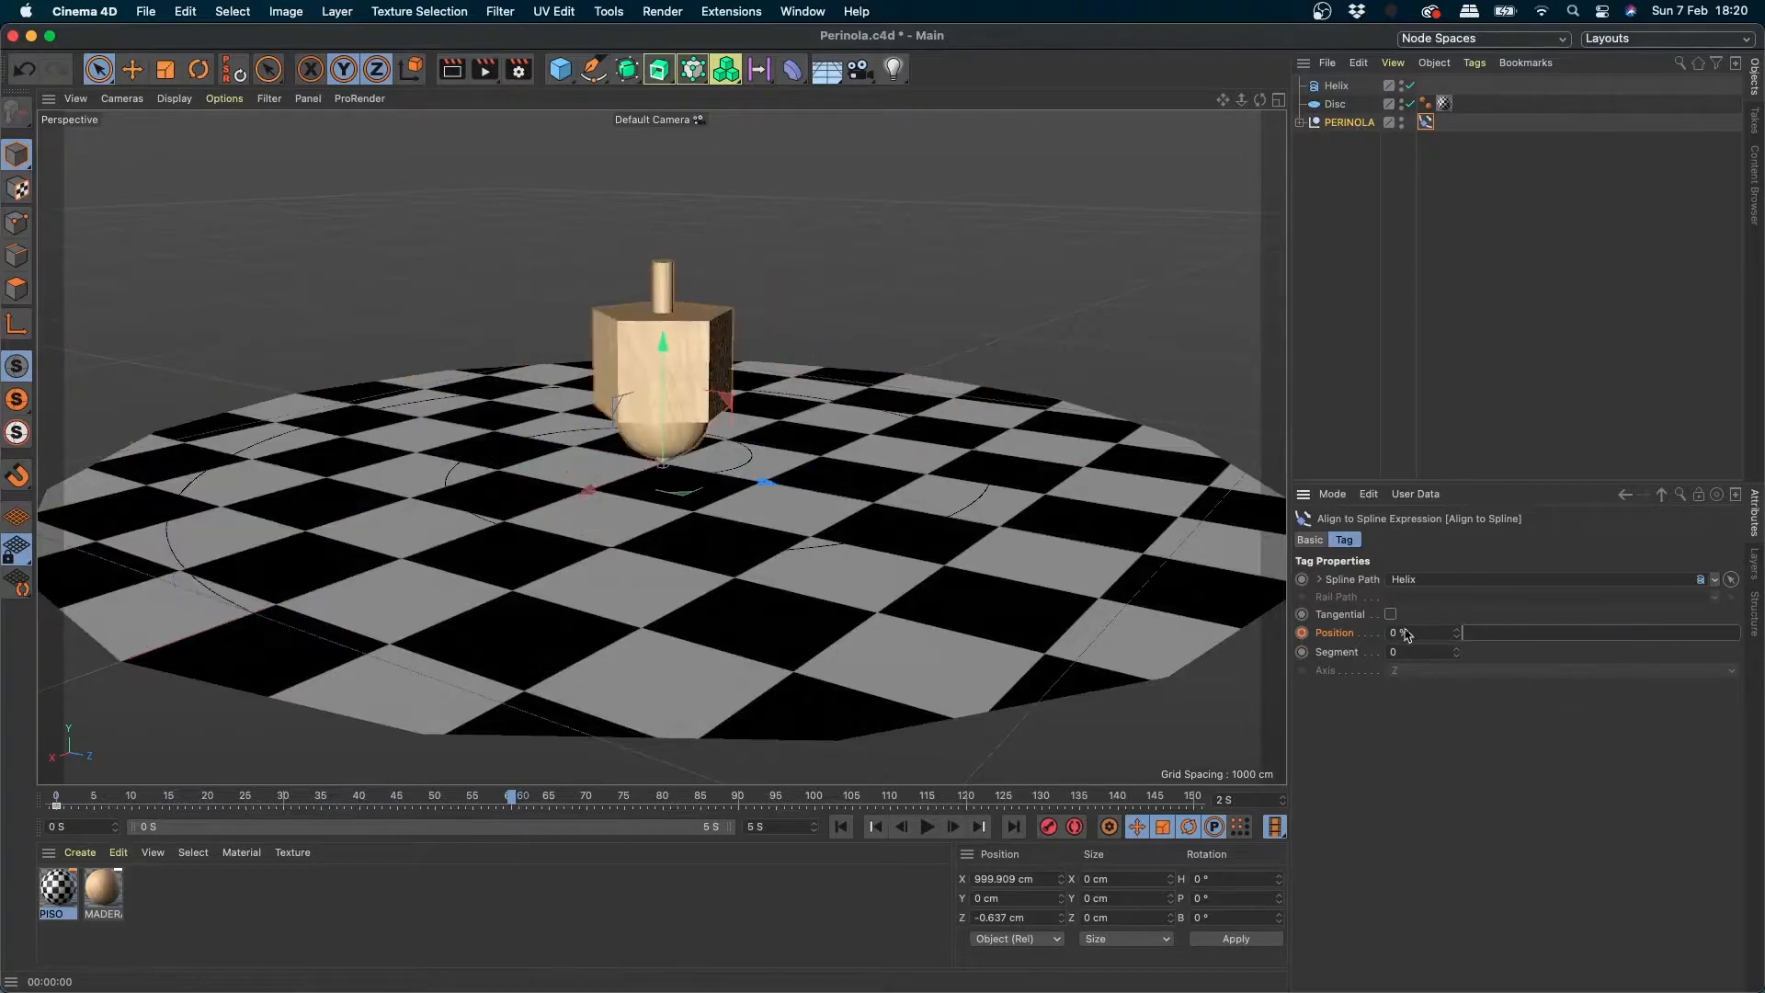
click(1303, 634)
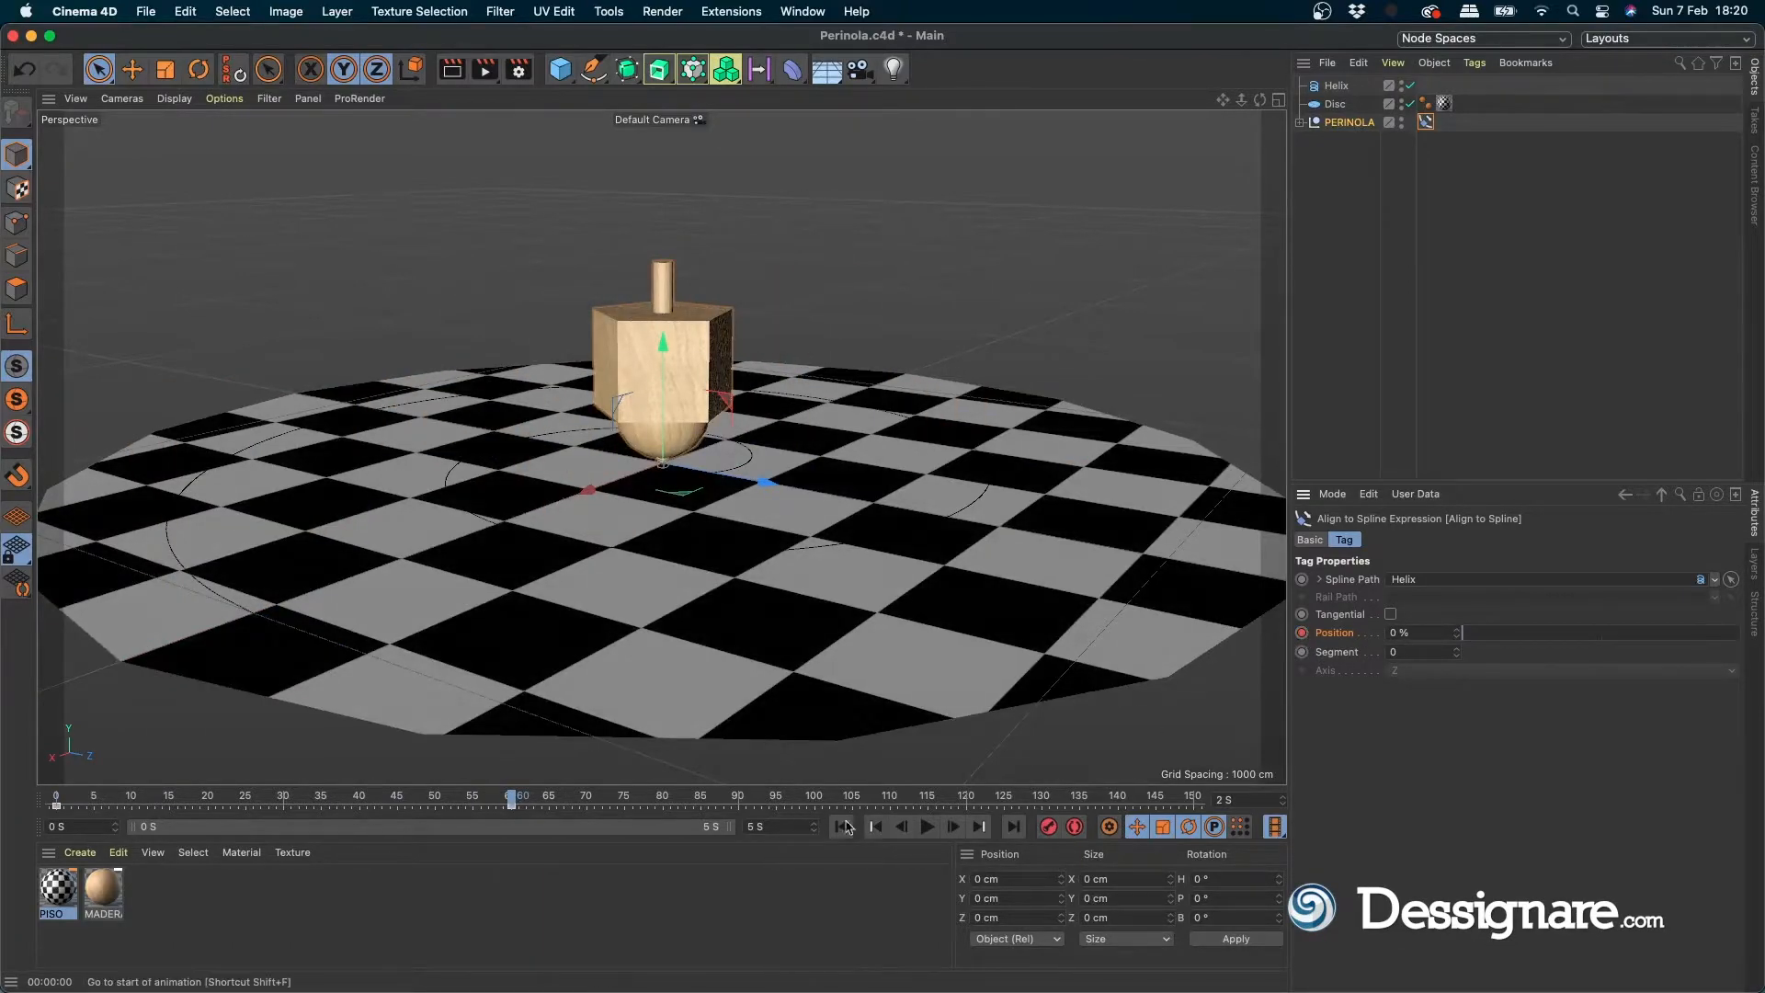
- Play the animation from the start twice to check how the PERINOLA travels along the spiral
click(843, 827)
click(928, 826)
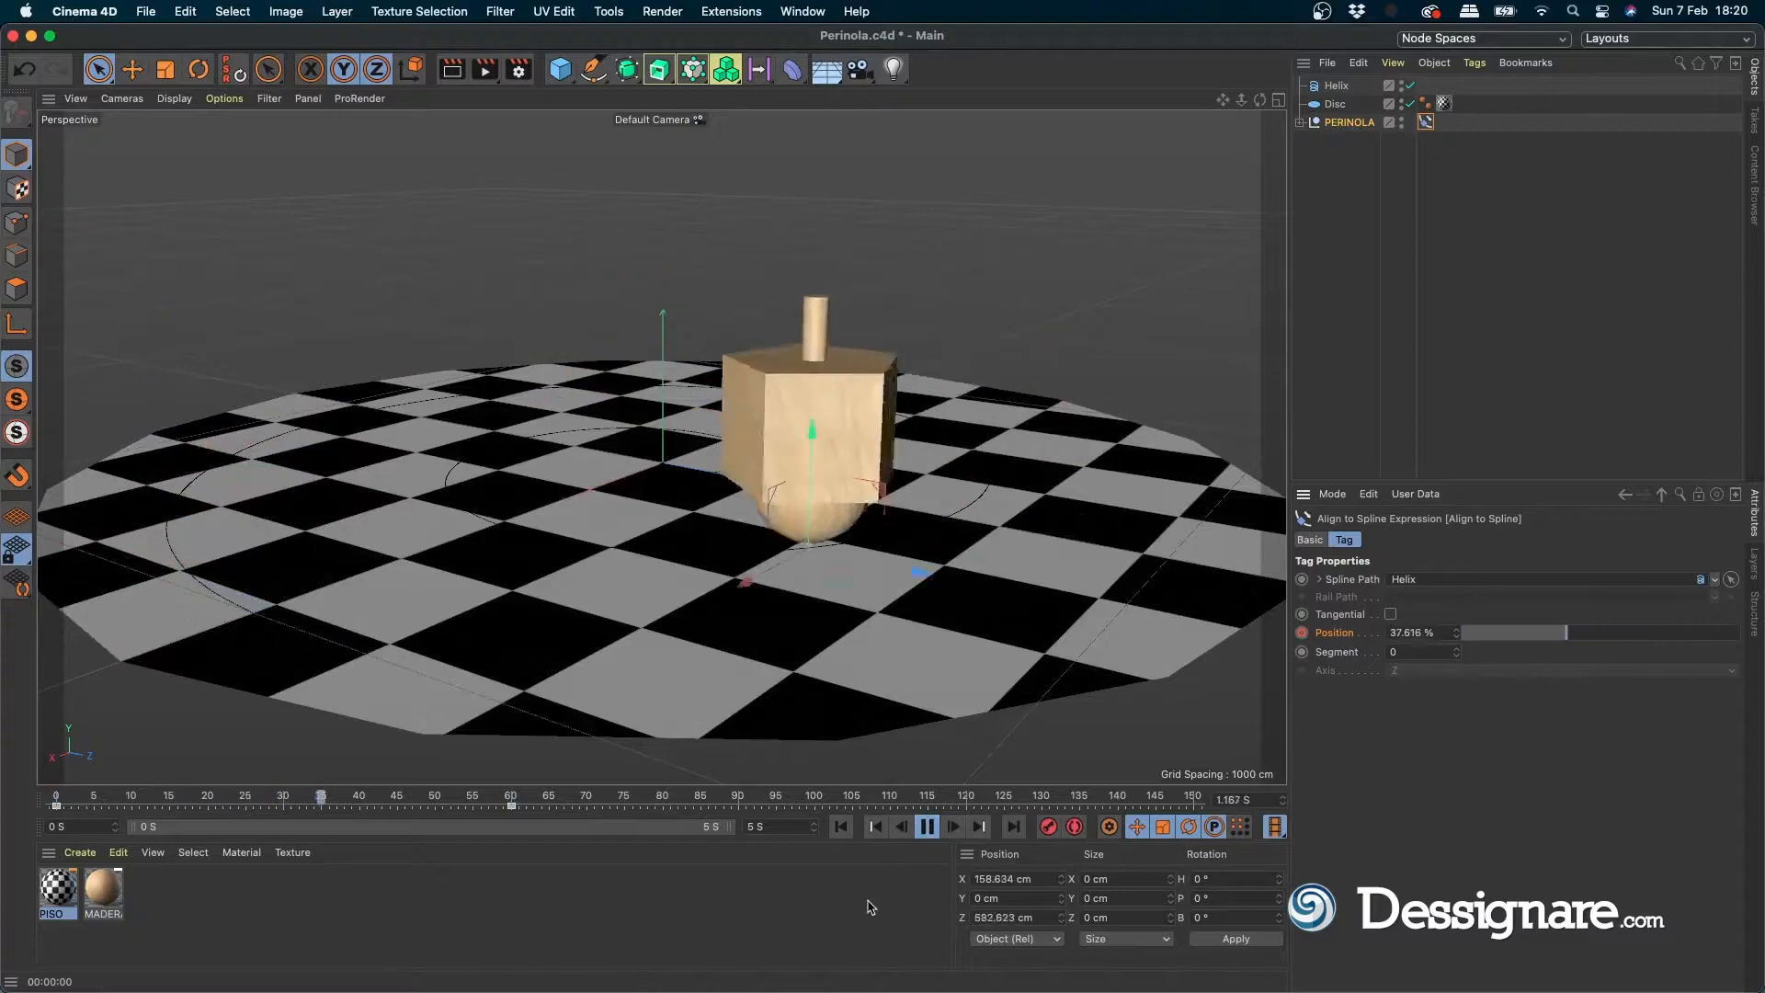
click(928, 826)
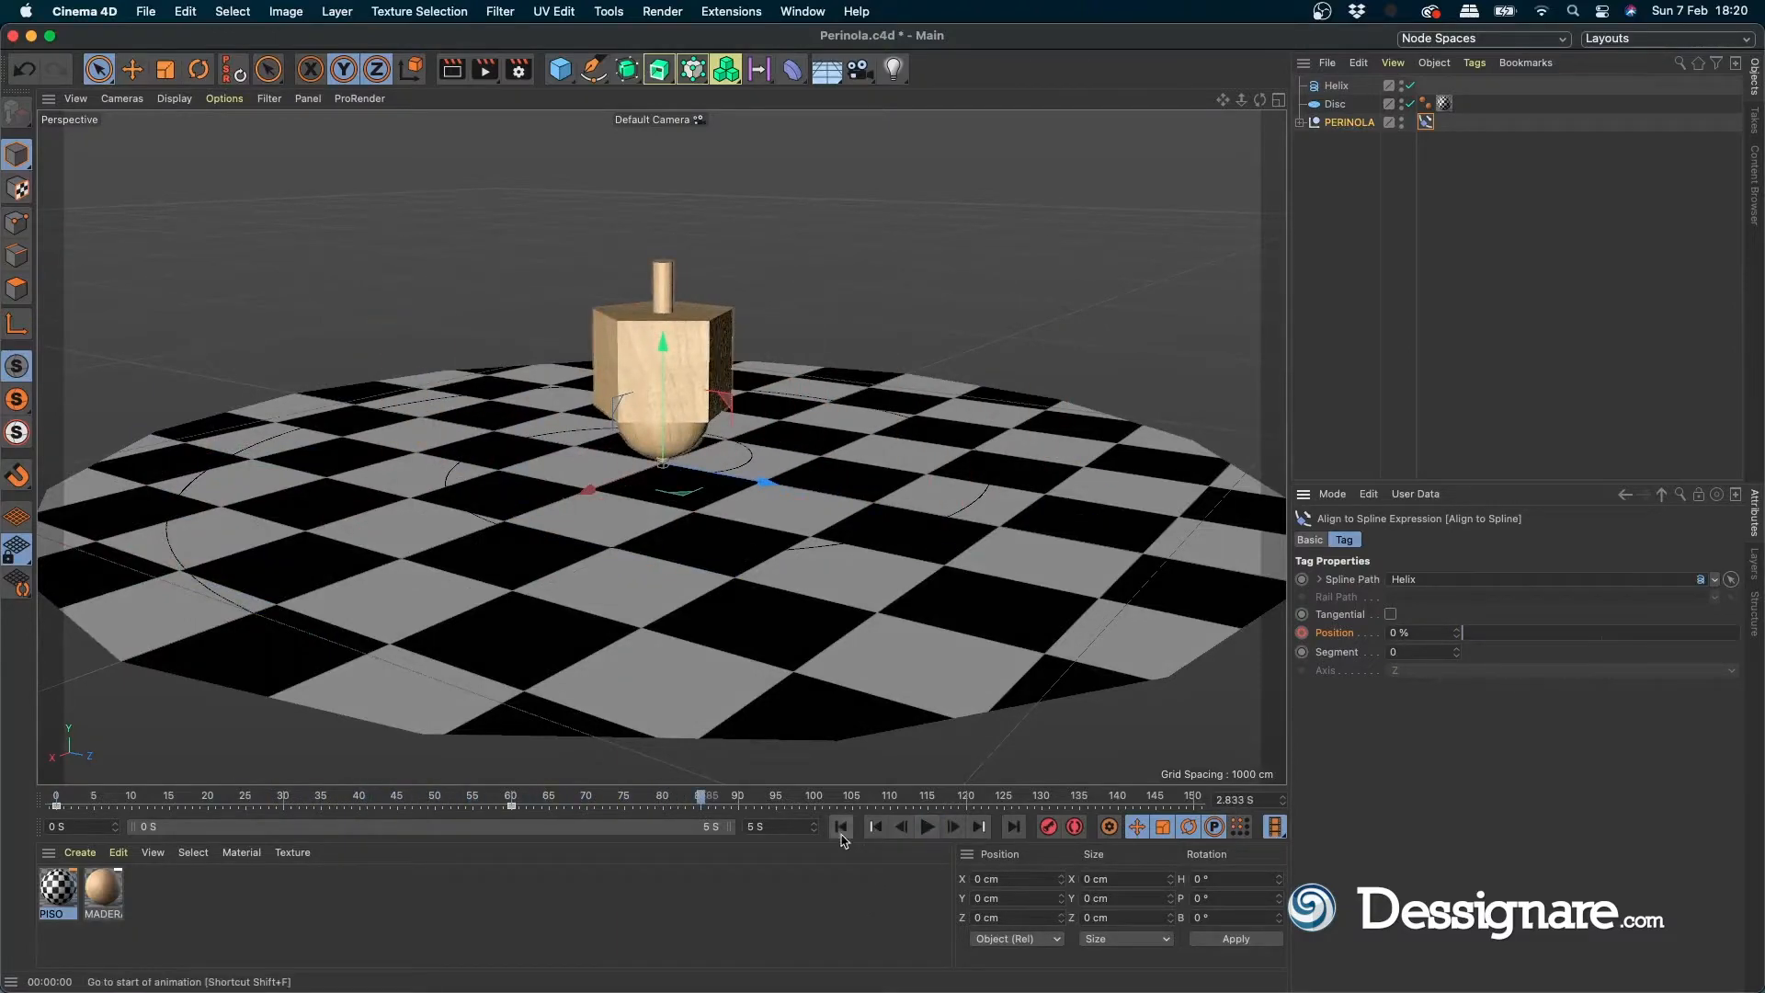
click(842, 827)
click(928, 827)
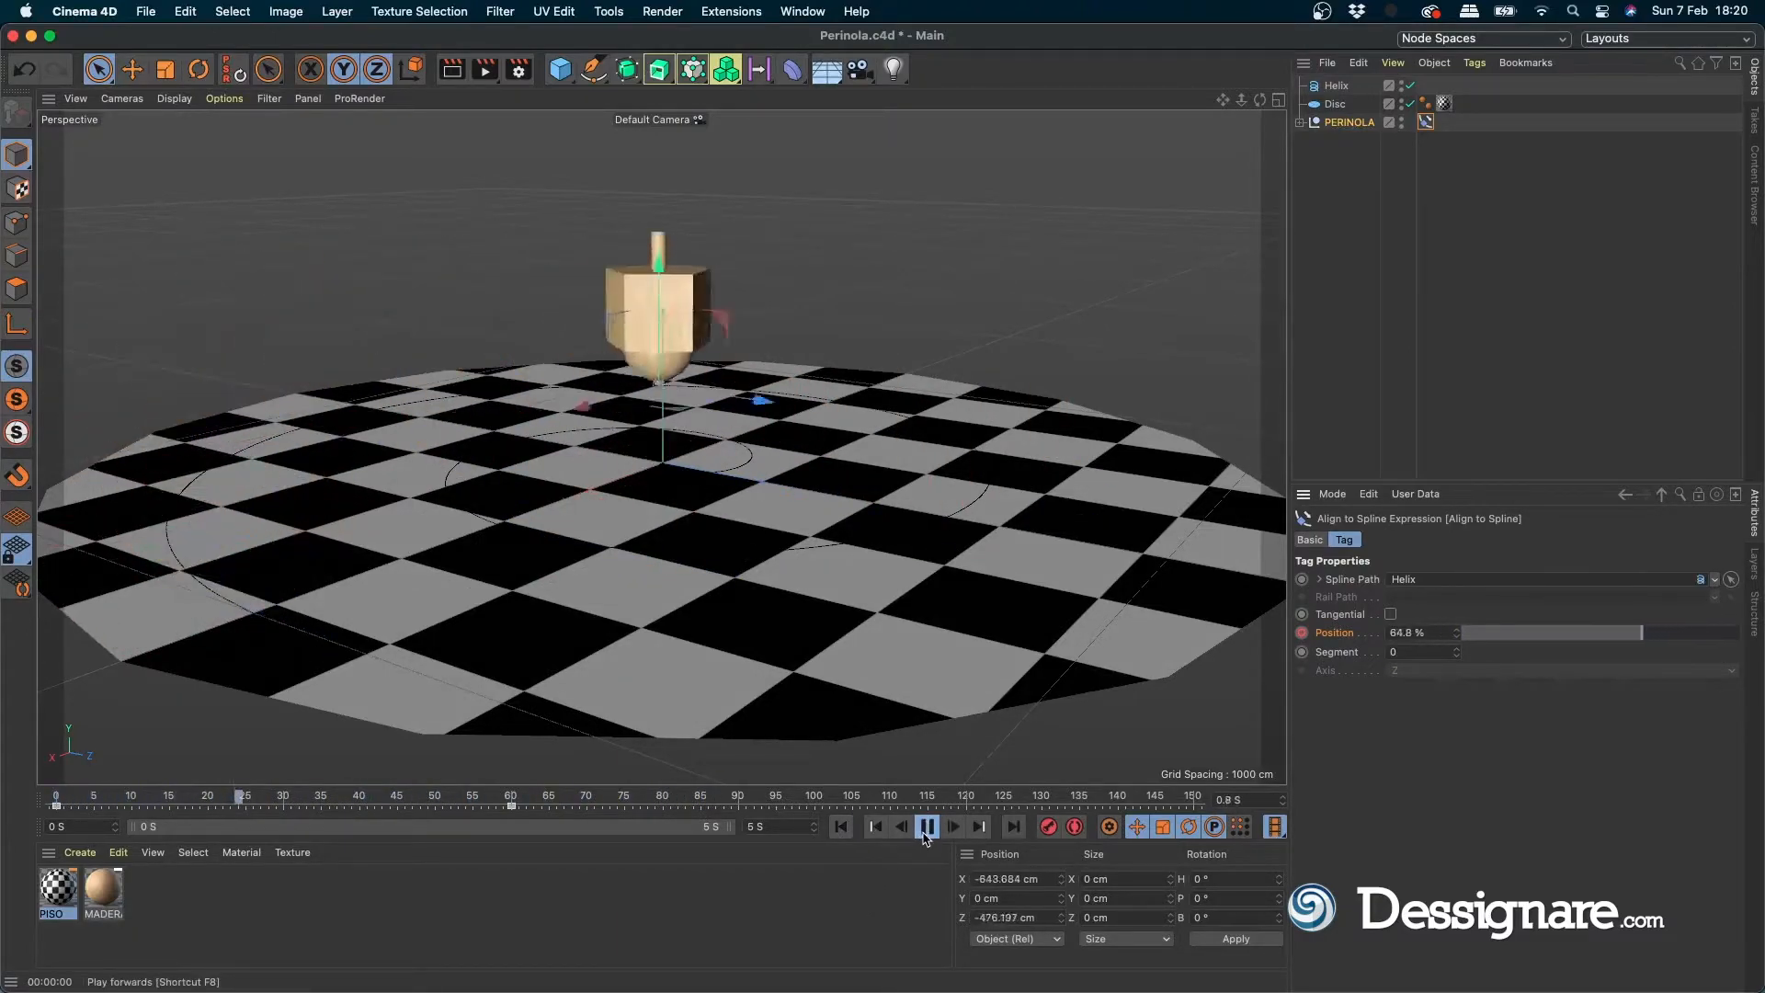
click(927, 832)
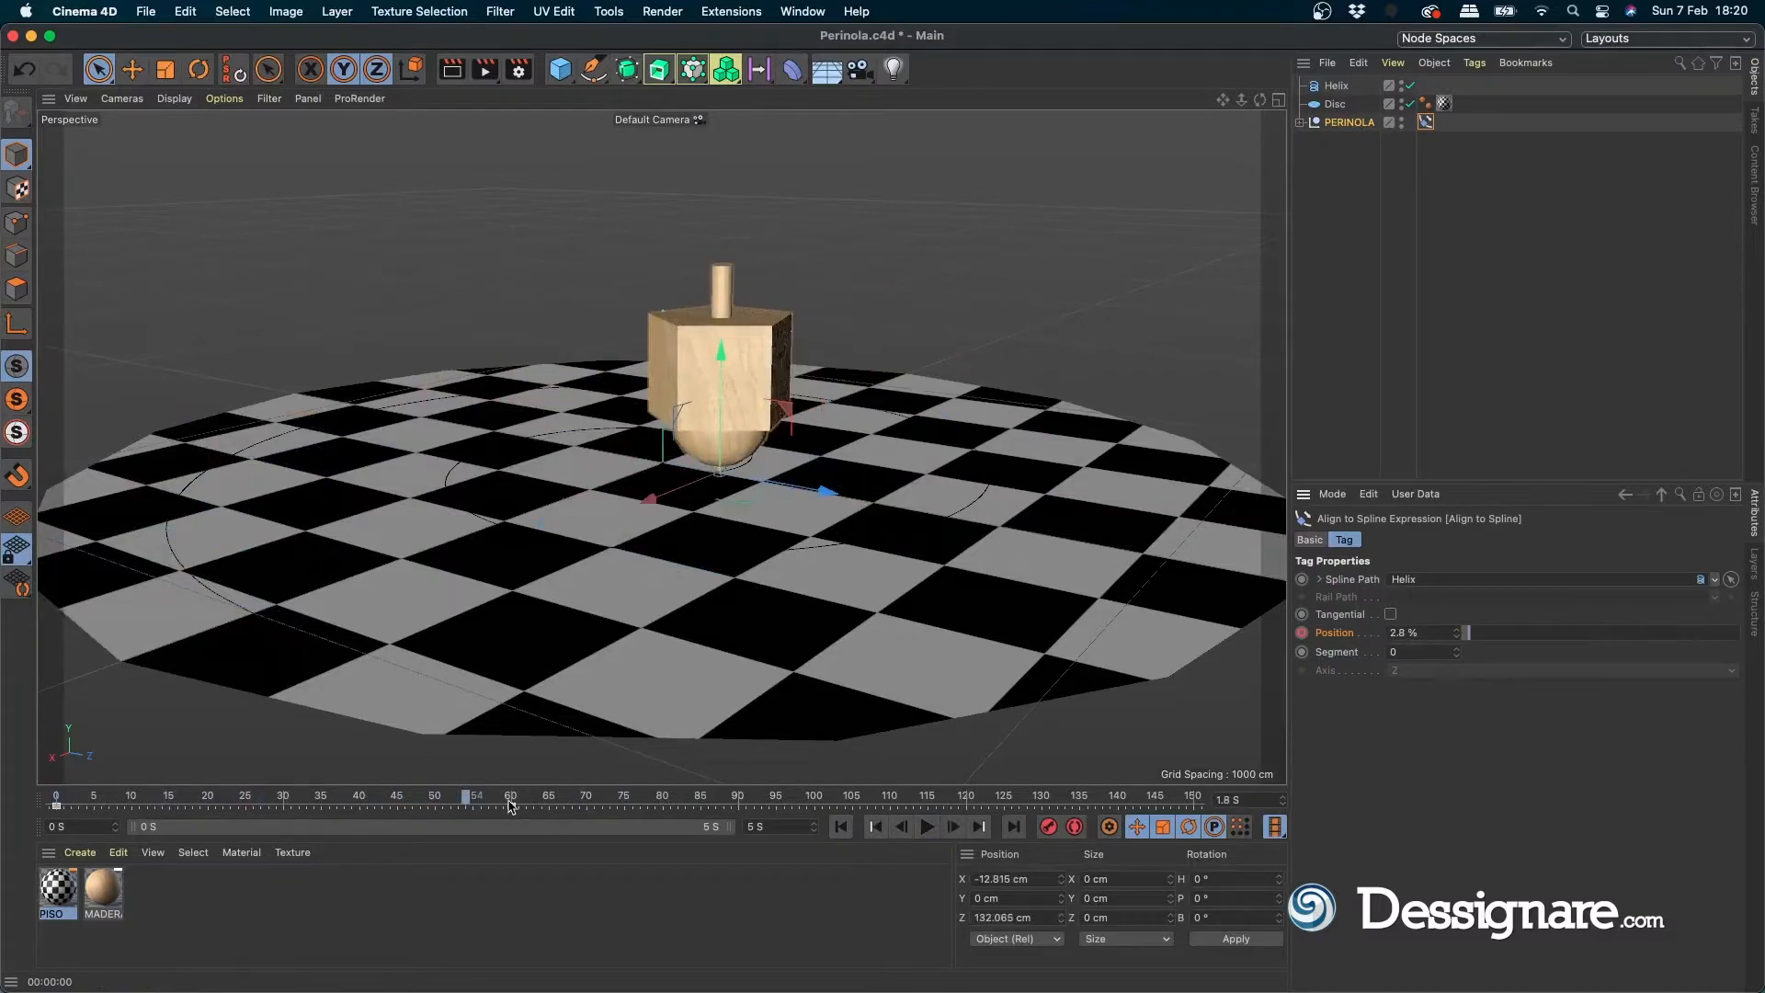
- Move the final Position keyframe to frame 90, play back the slower motion and return to frame 0
drag(511, 806, 738, 808)
click(841, 829)
click(928, 831)
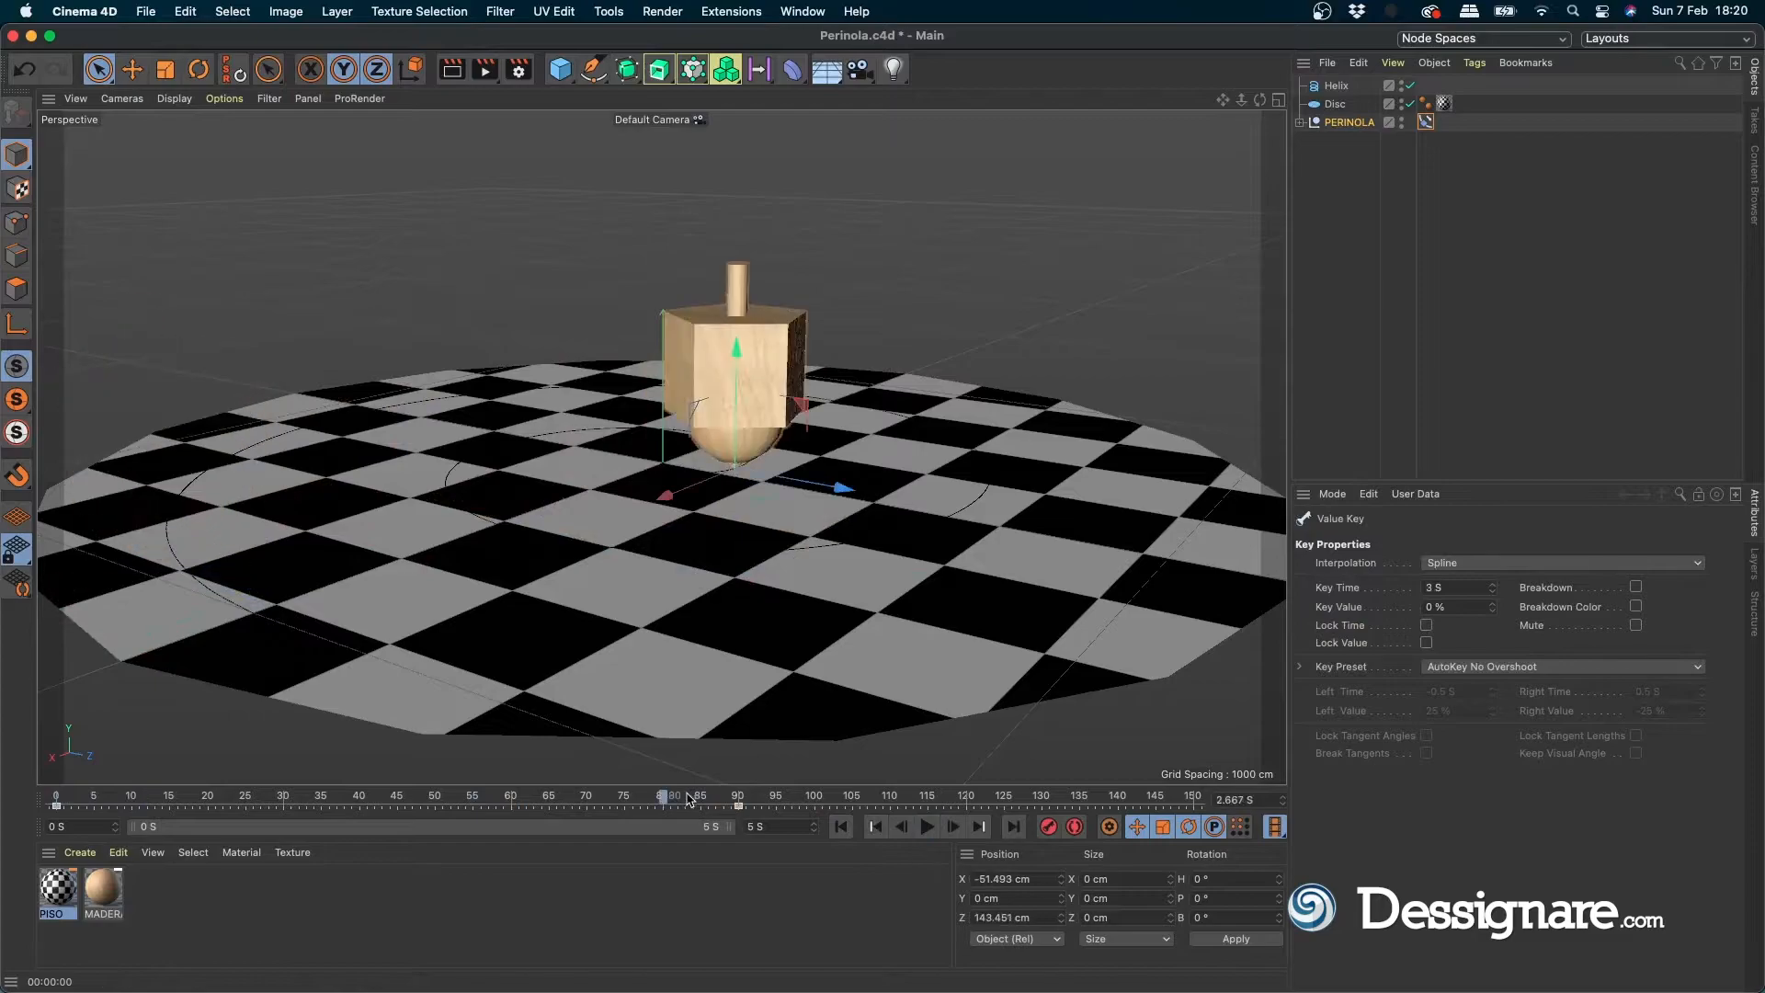
drag(72, 798, 56, 798)
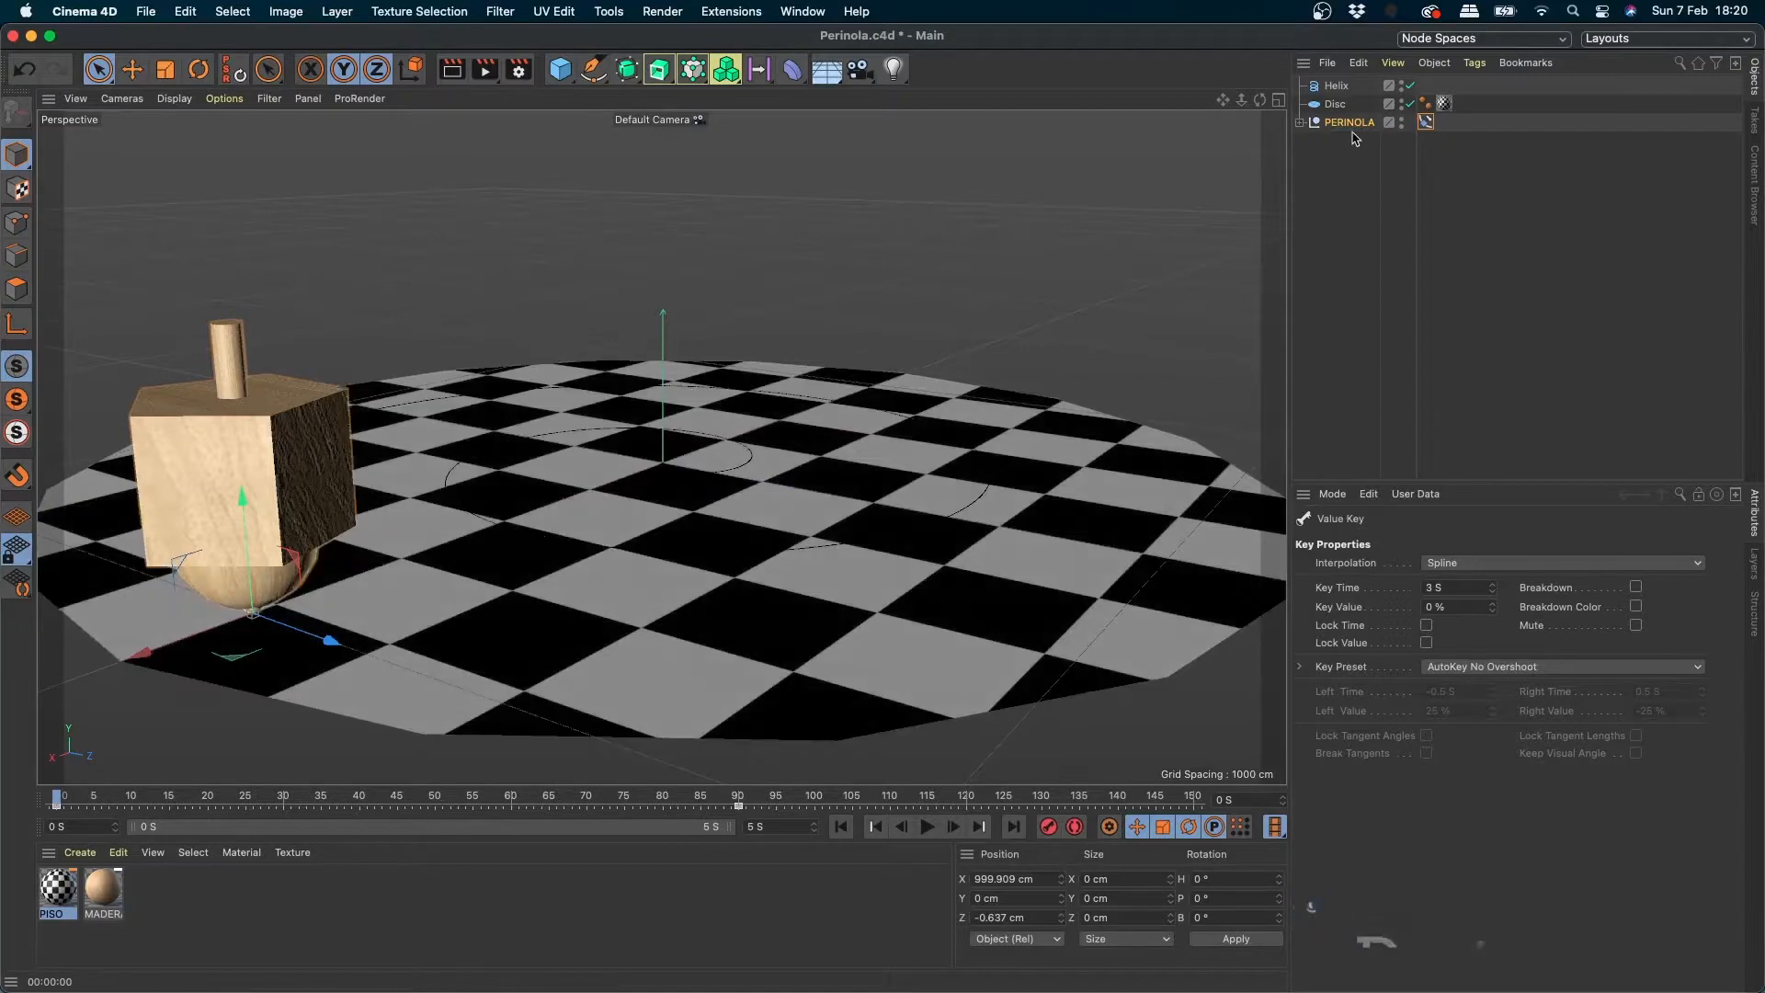
- Try rotating the PERINOLA group about its bank and pitch axes and undo the test rotations
click(1420, 287)
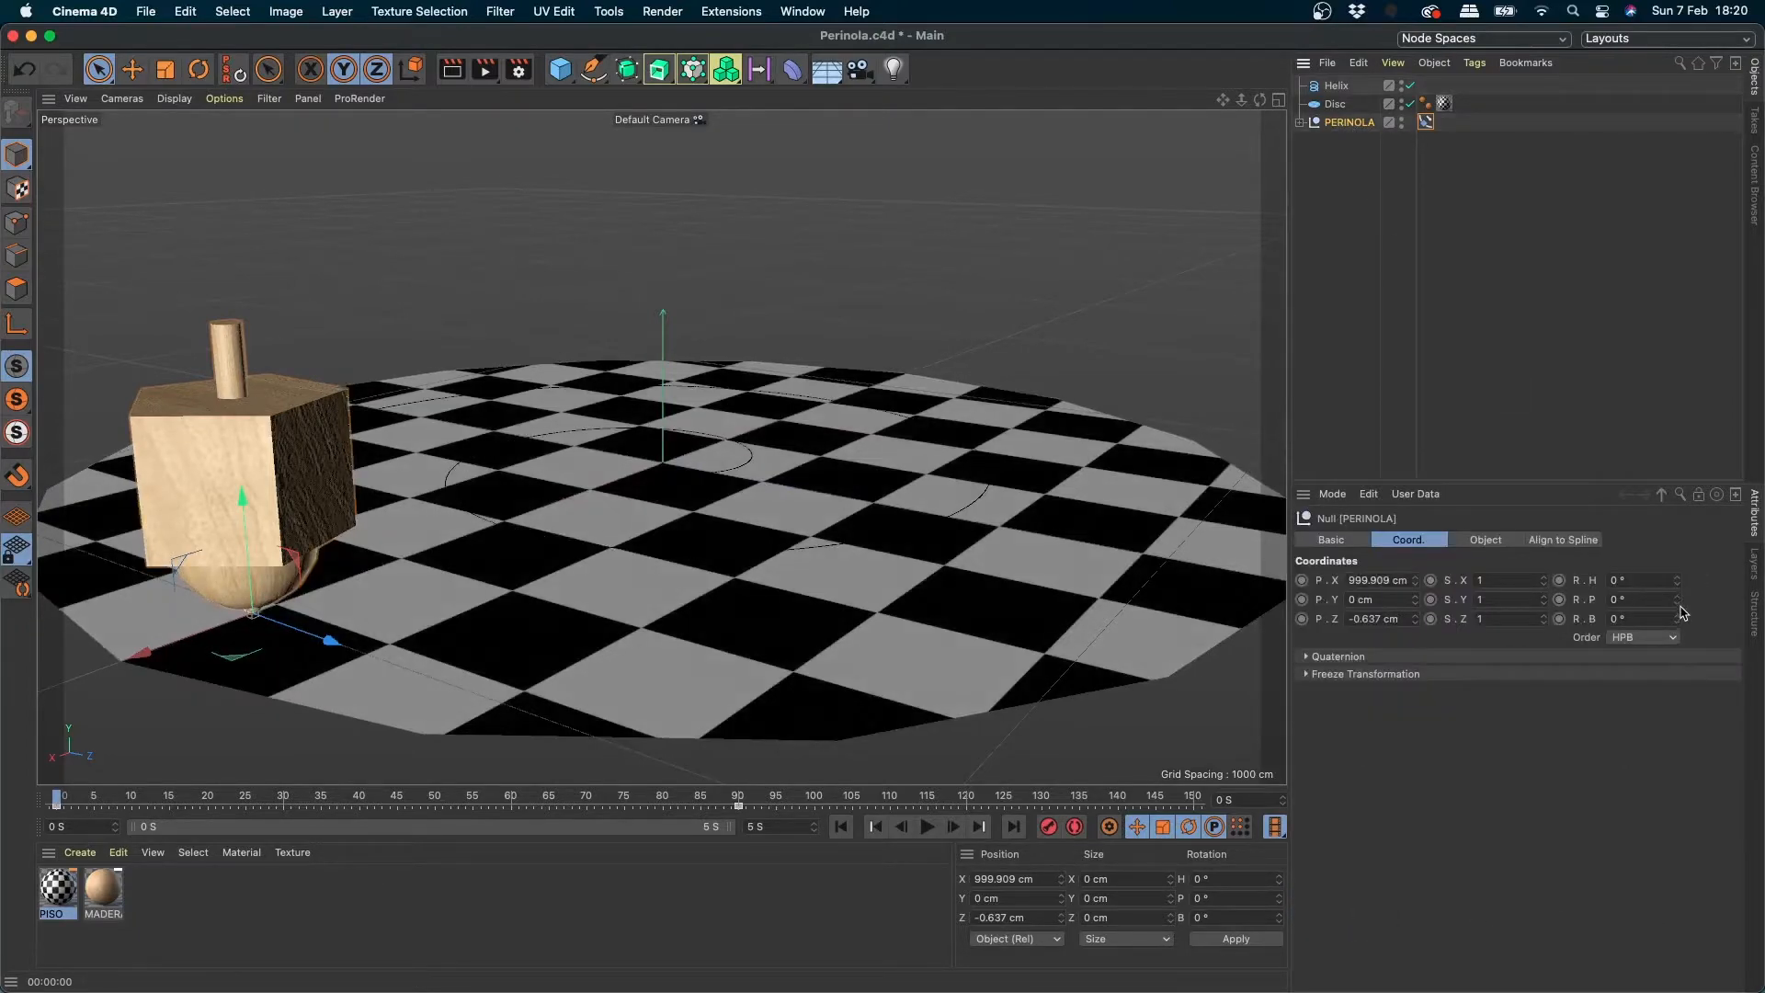
drag(1677, 619, 1671, 493)
key(super+z)
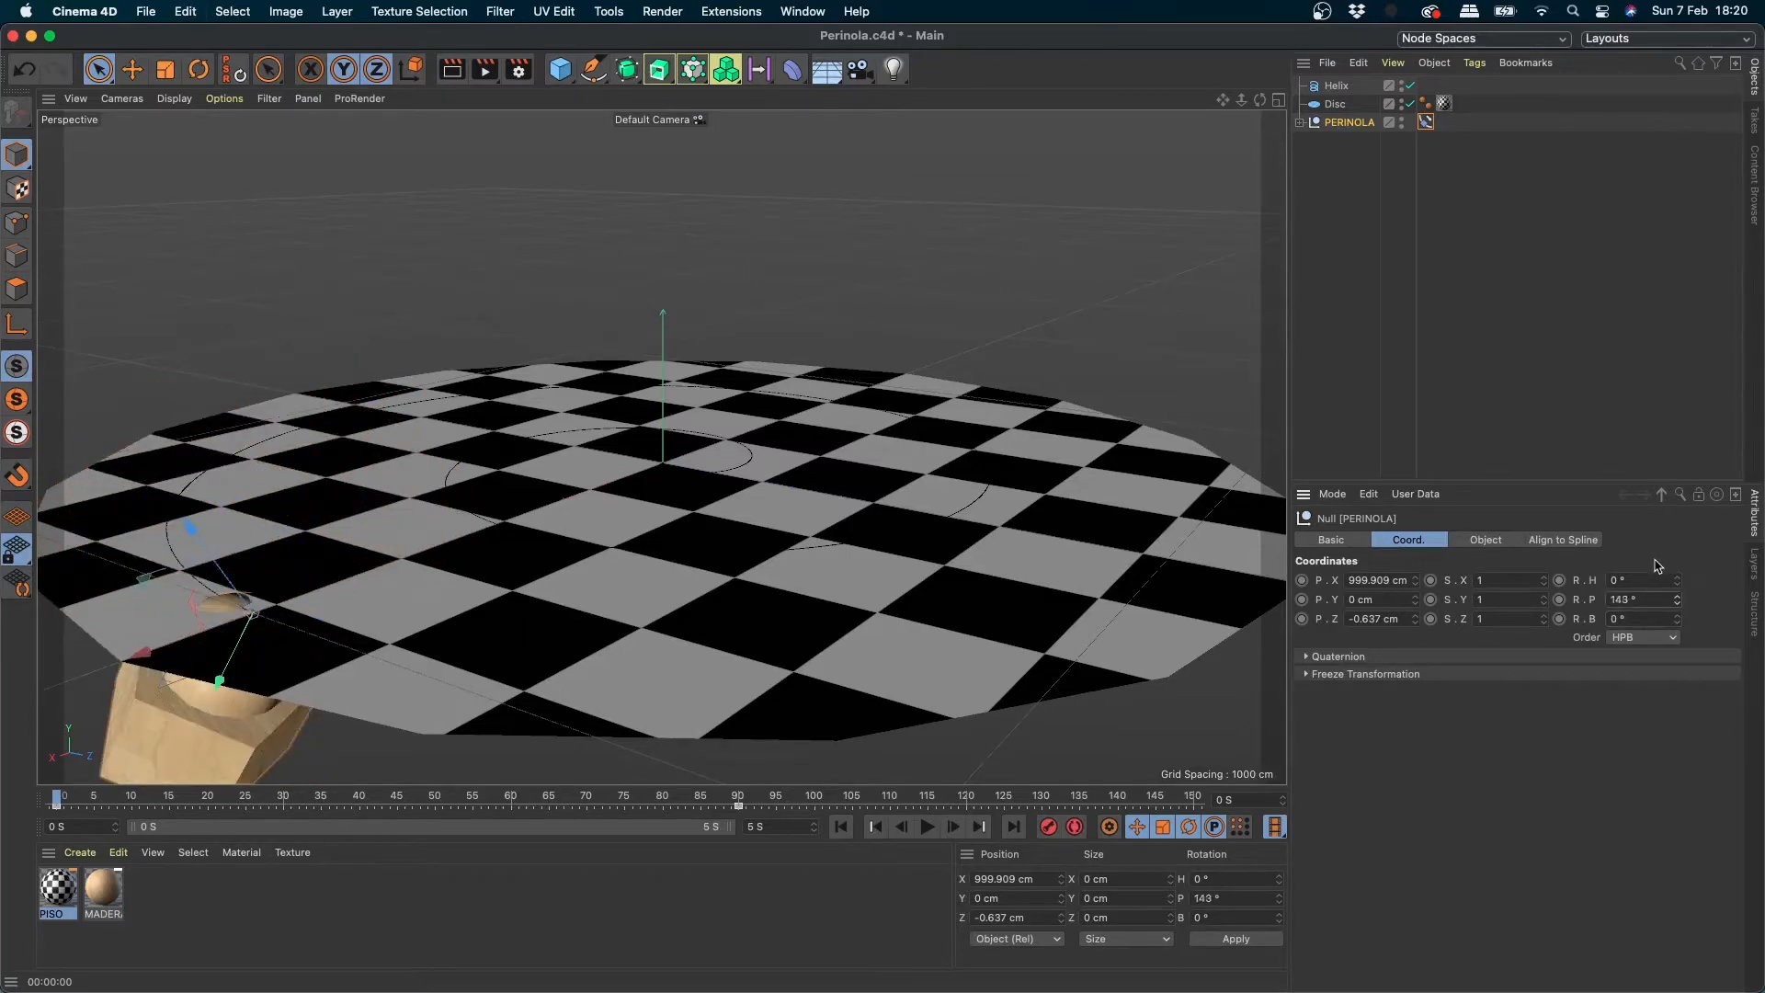
key(super+z)
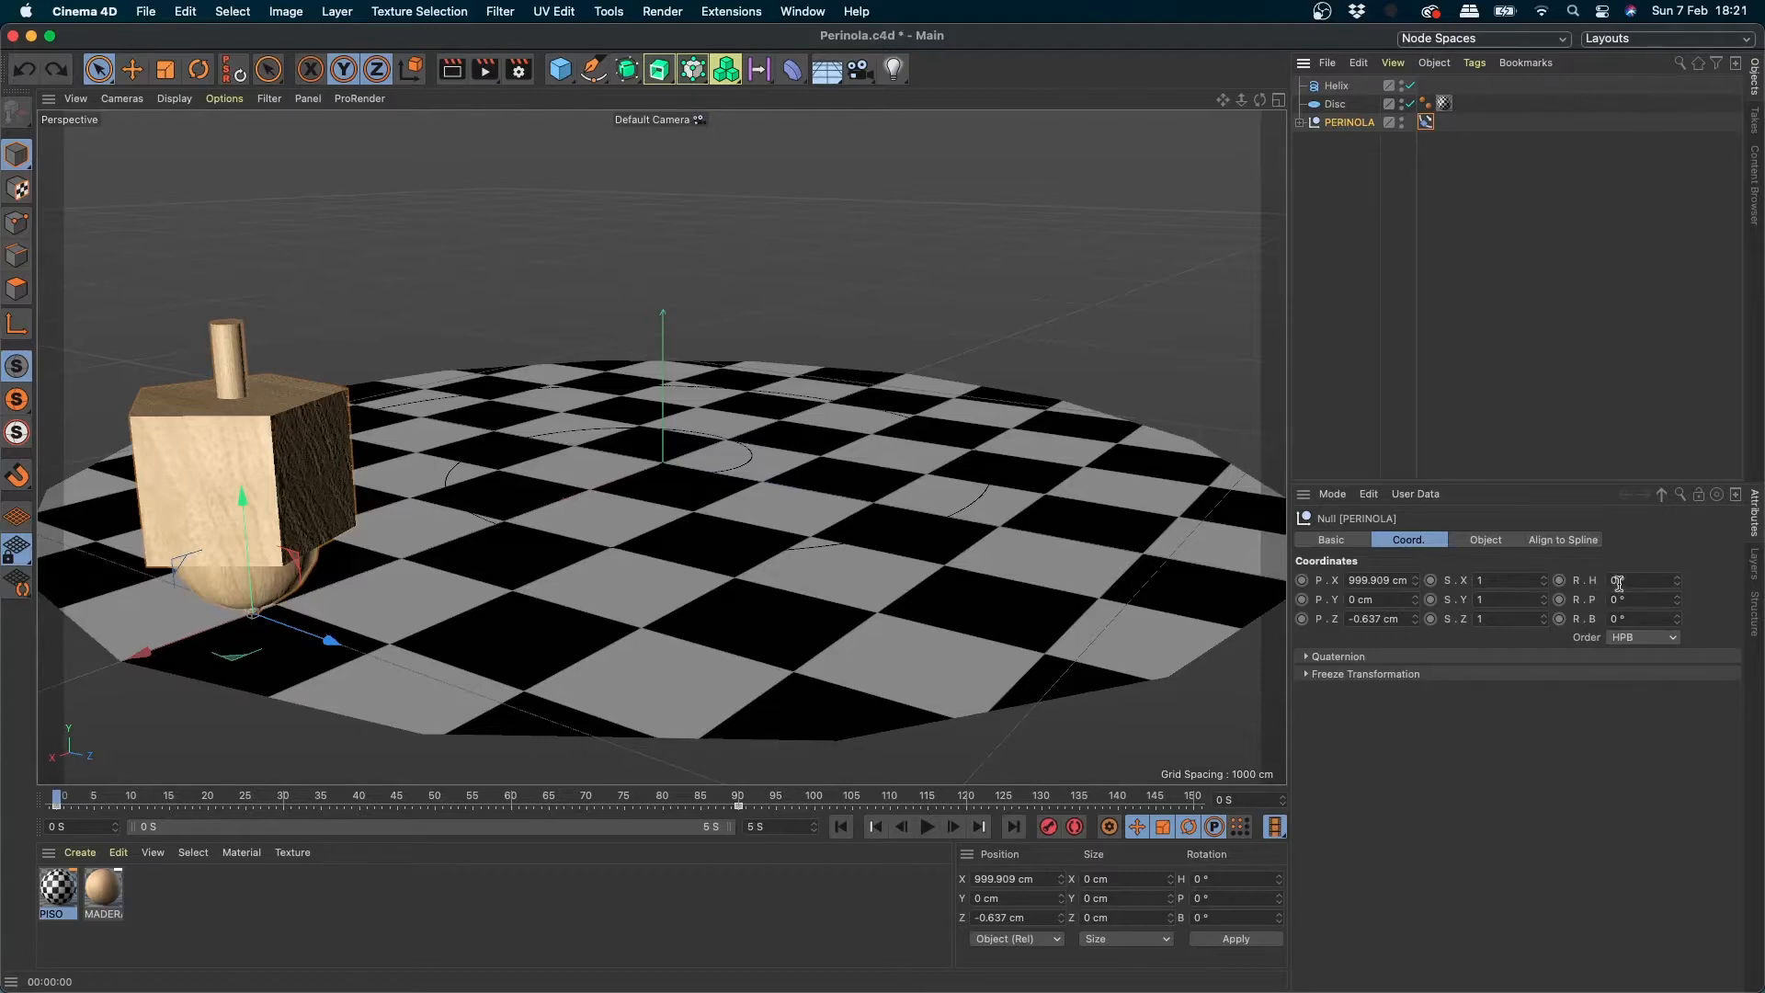
- Keyframe the PERINOLA group's heading rotation (R.H) at 0° on frame 0 and -600° on frame 90
drag(80, 786, 81, 788)
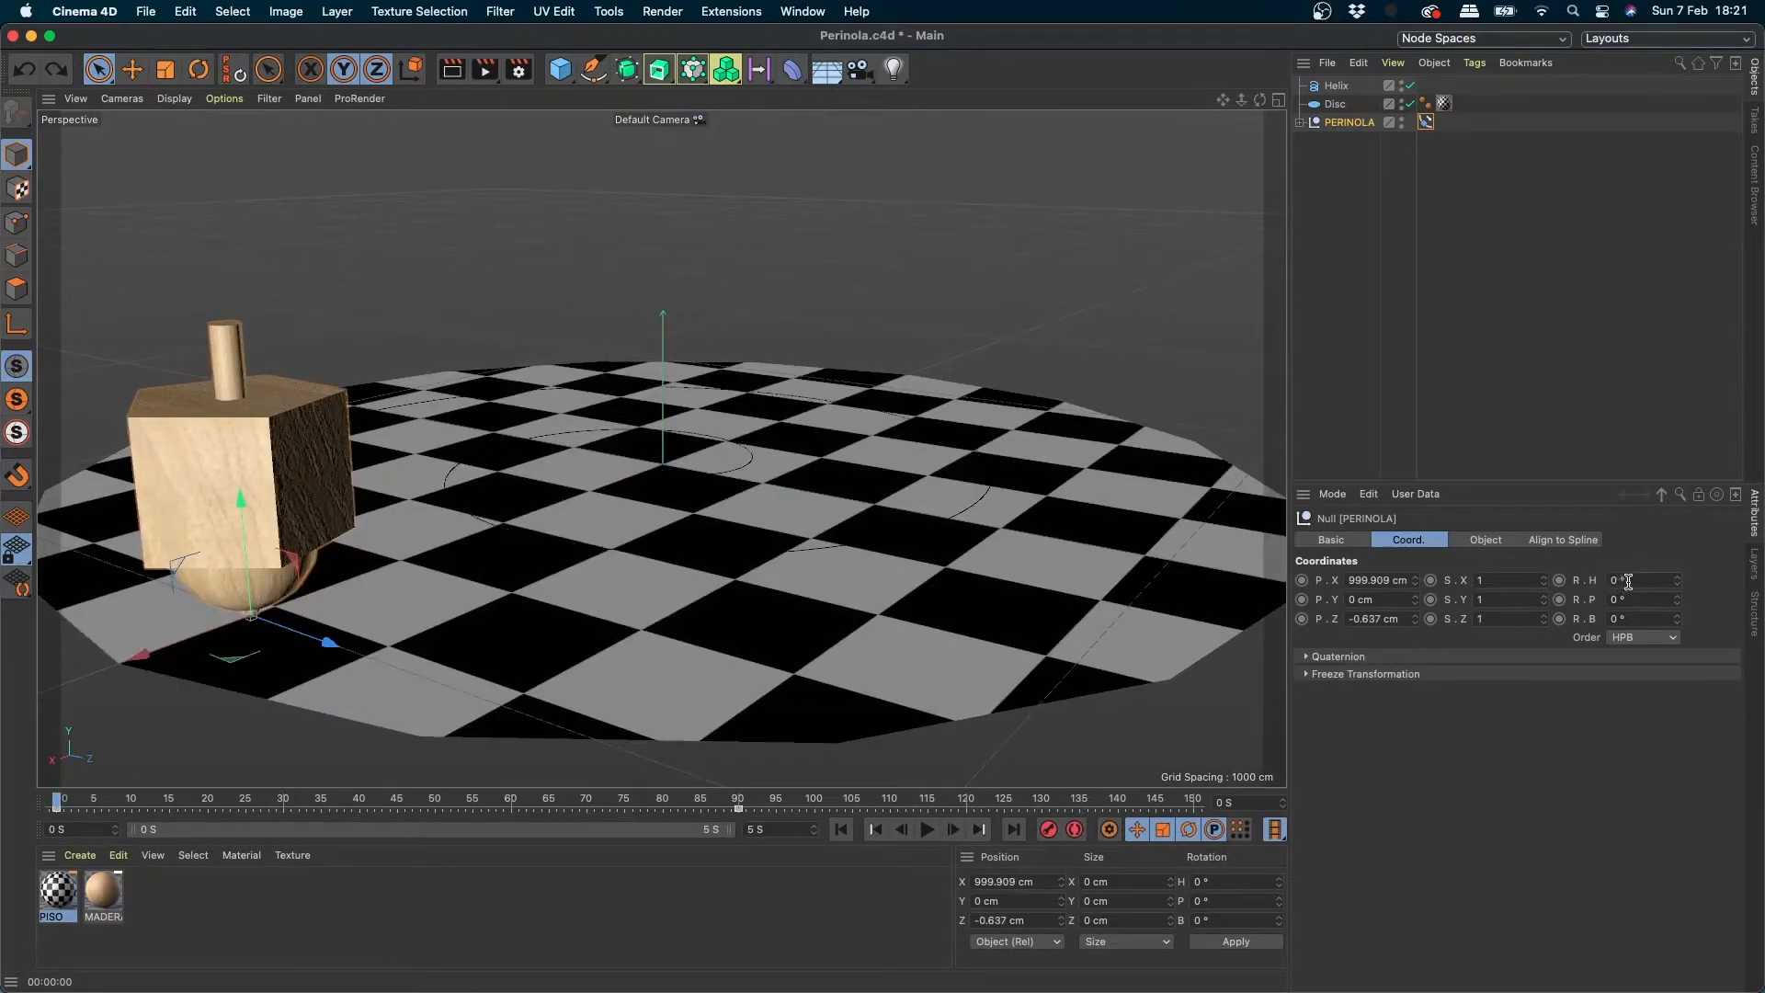
click(1629, 583)
drag(343, 791, 739, 807)
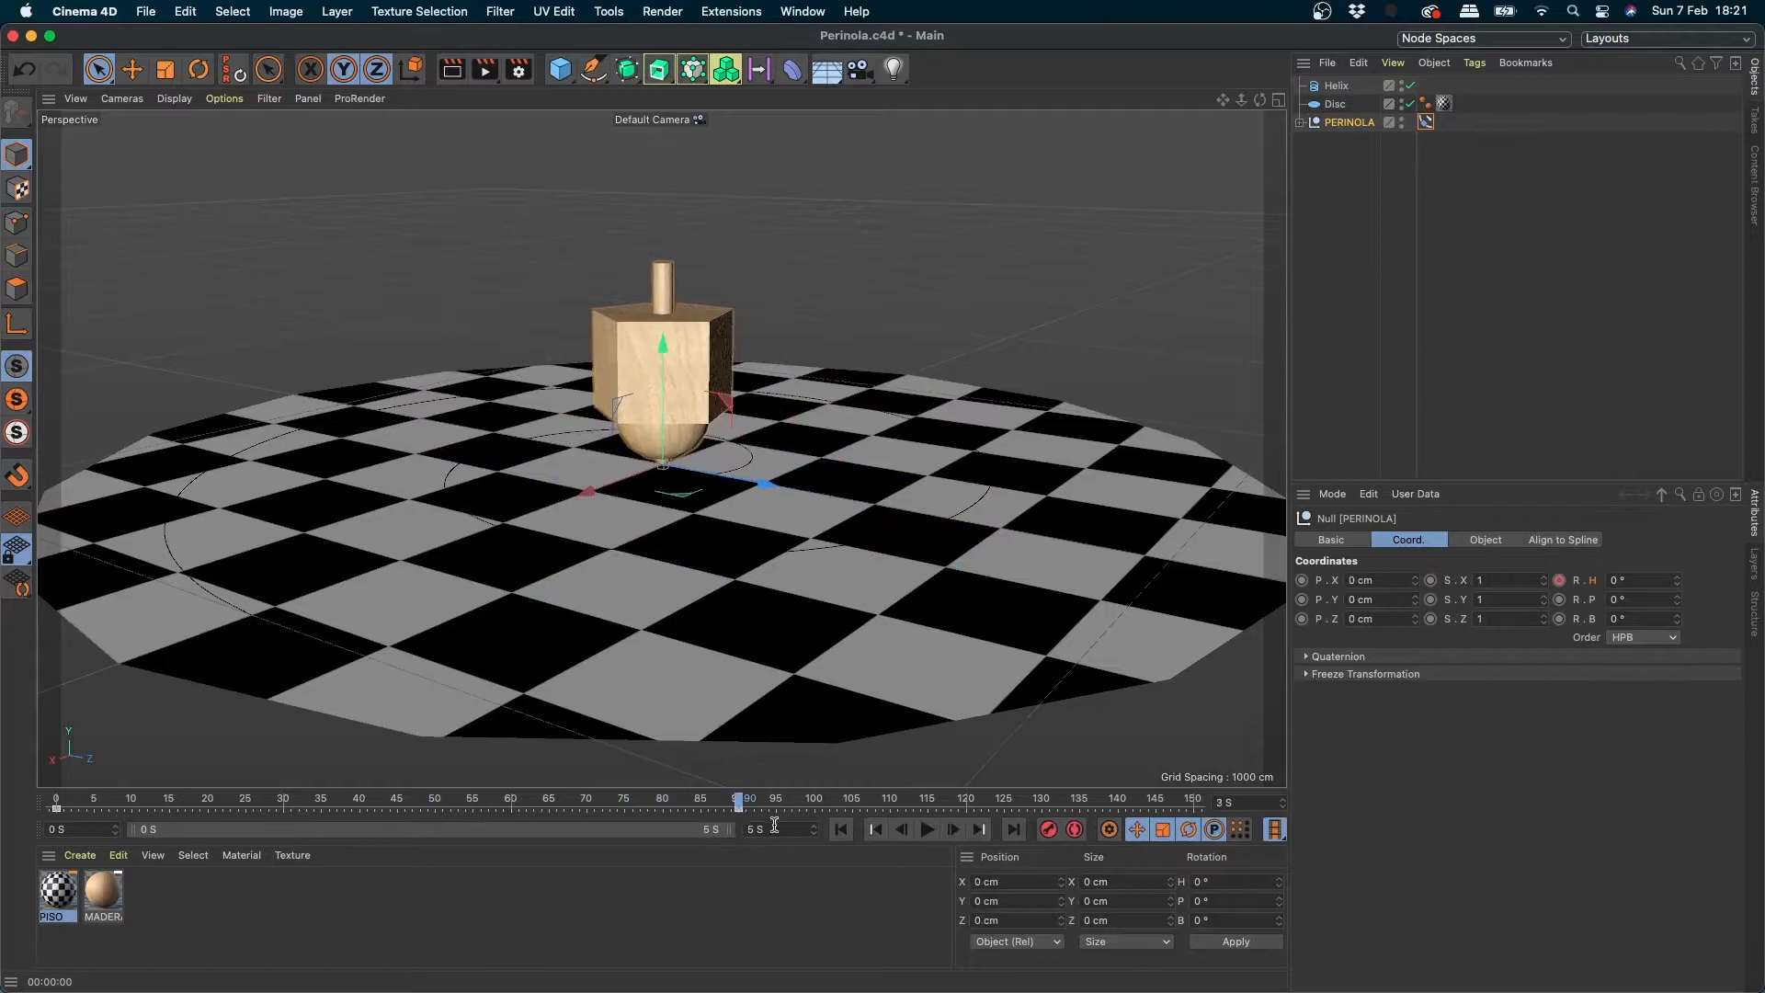
drag(1677, 580, 1678, 781)
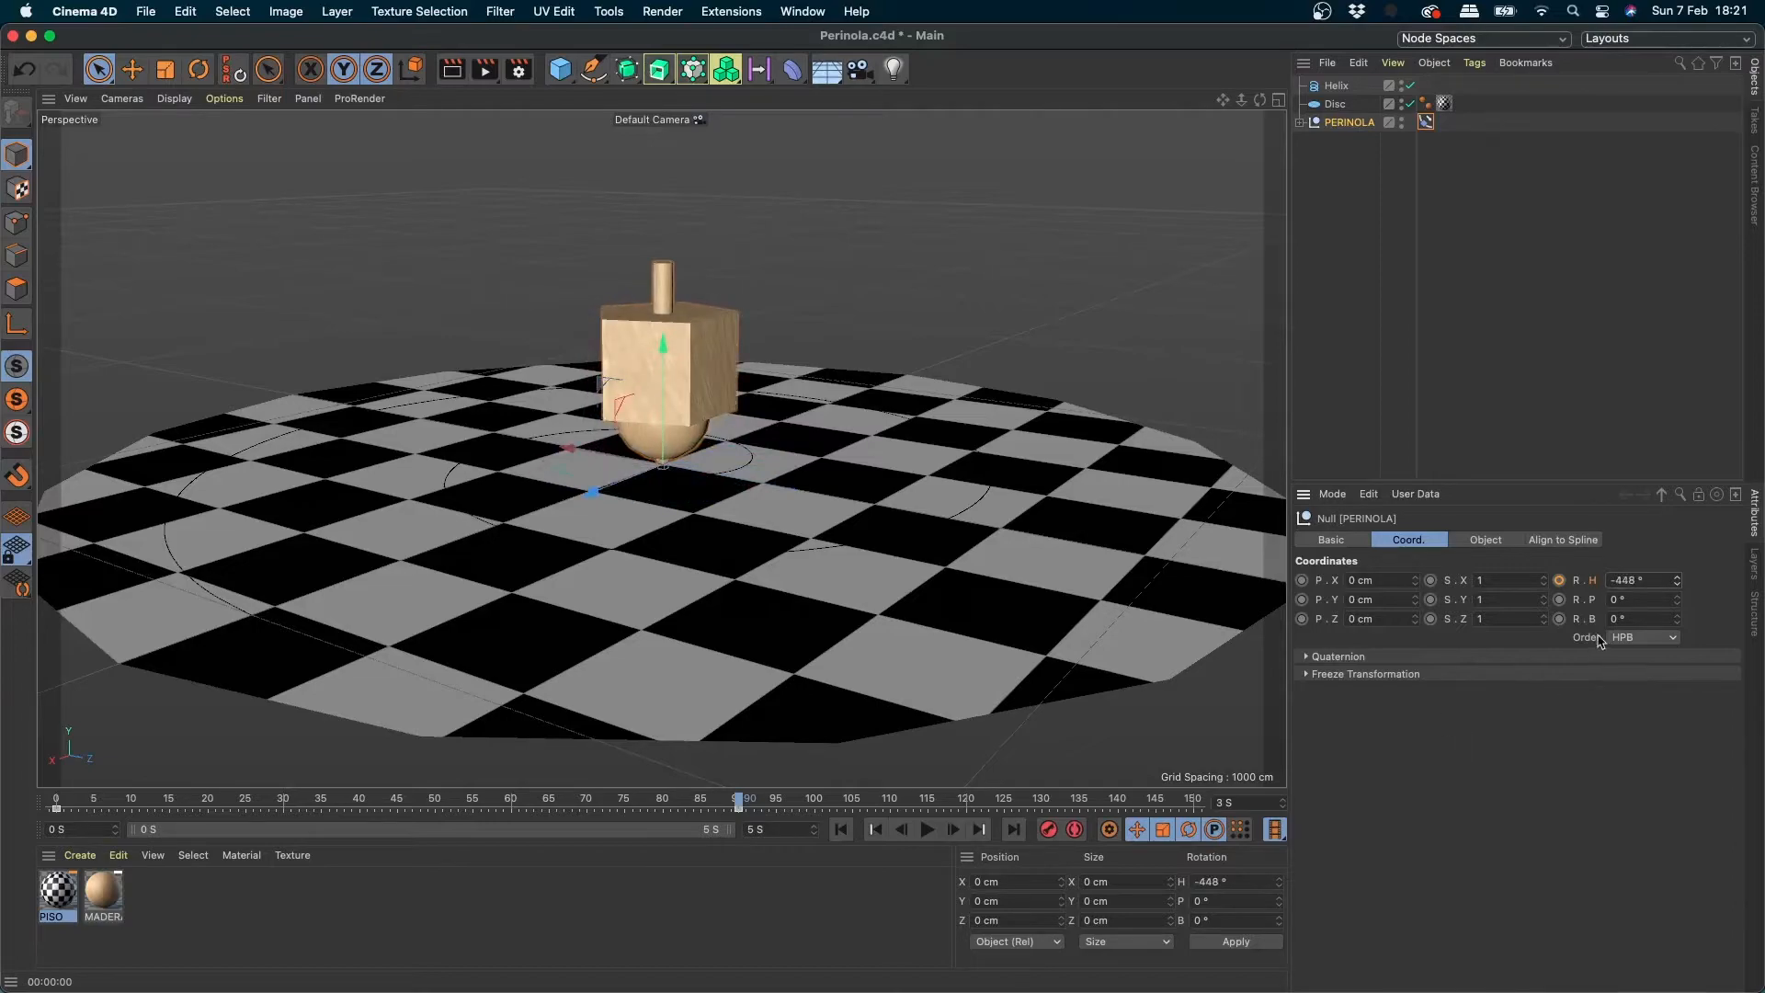
drag(1681, 585, 1621, 699)
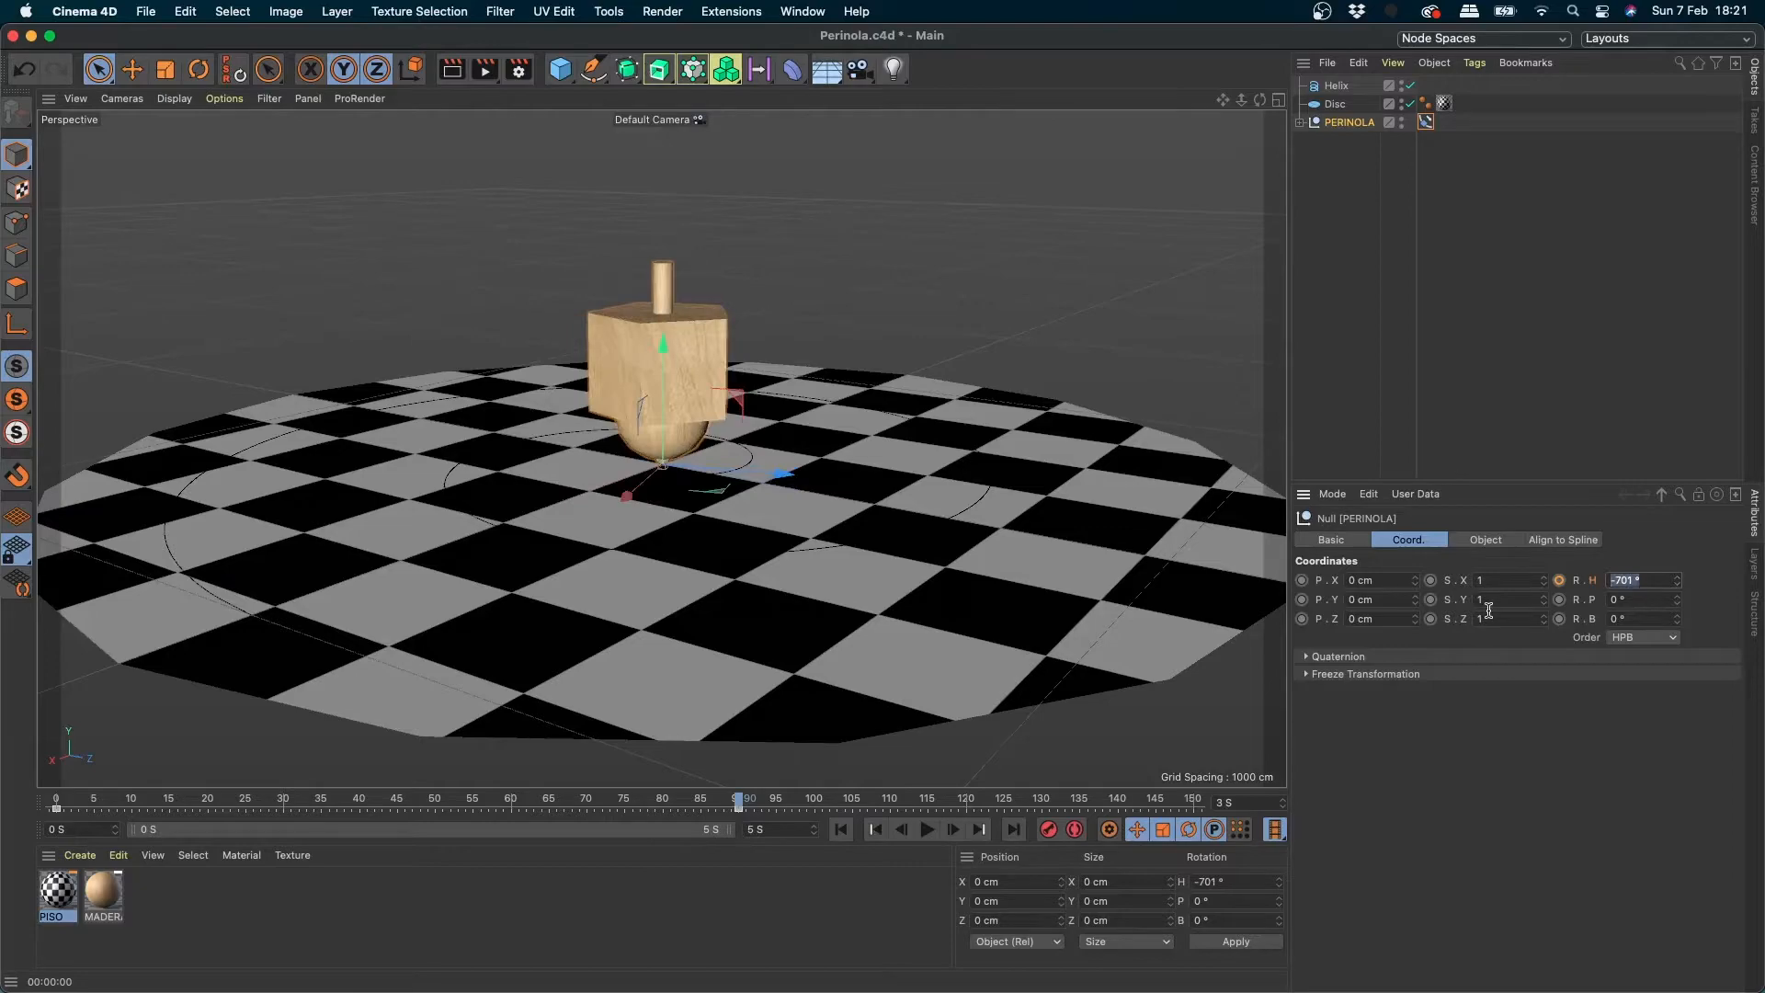
key(Return)
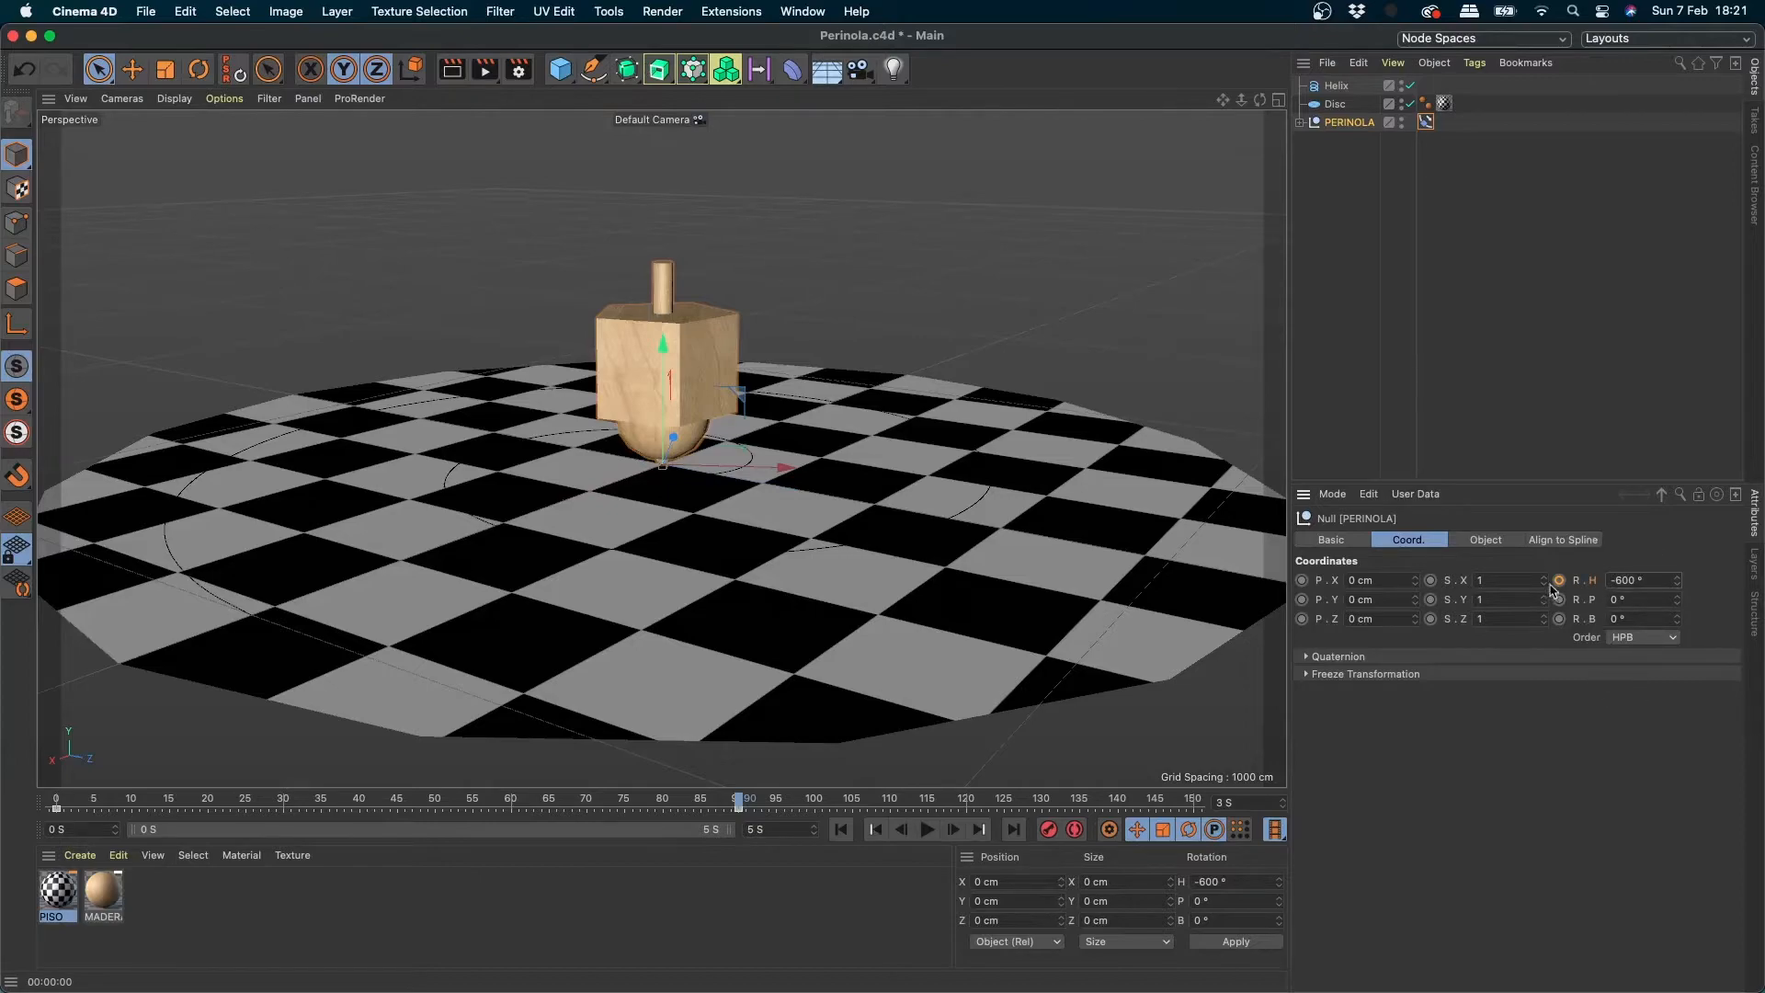
- Play the animation from the start to check the PERINOLA's spin along the spiral
click(841, 829)
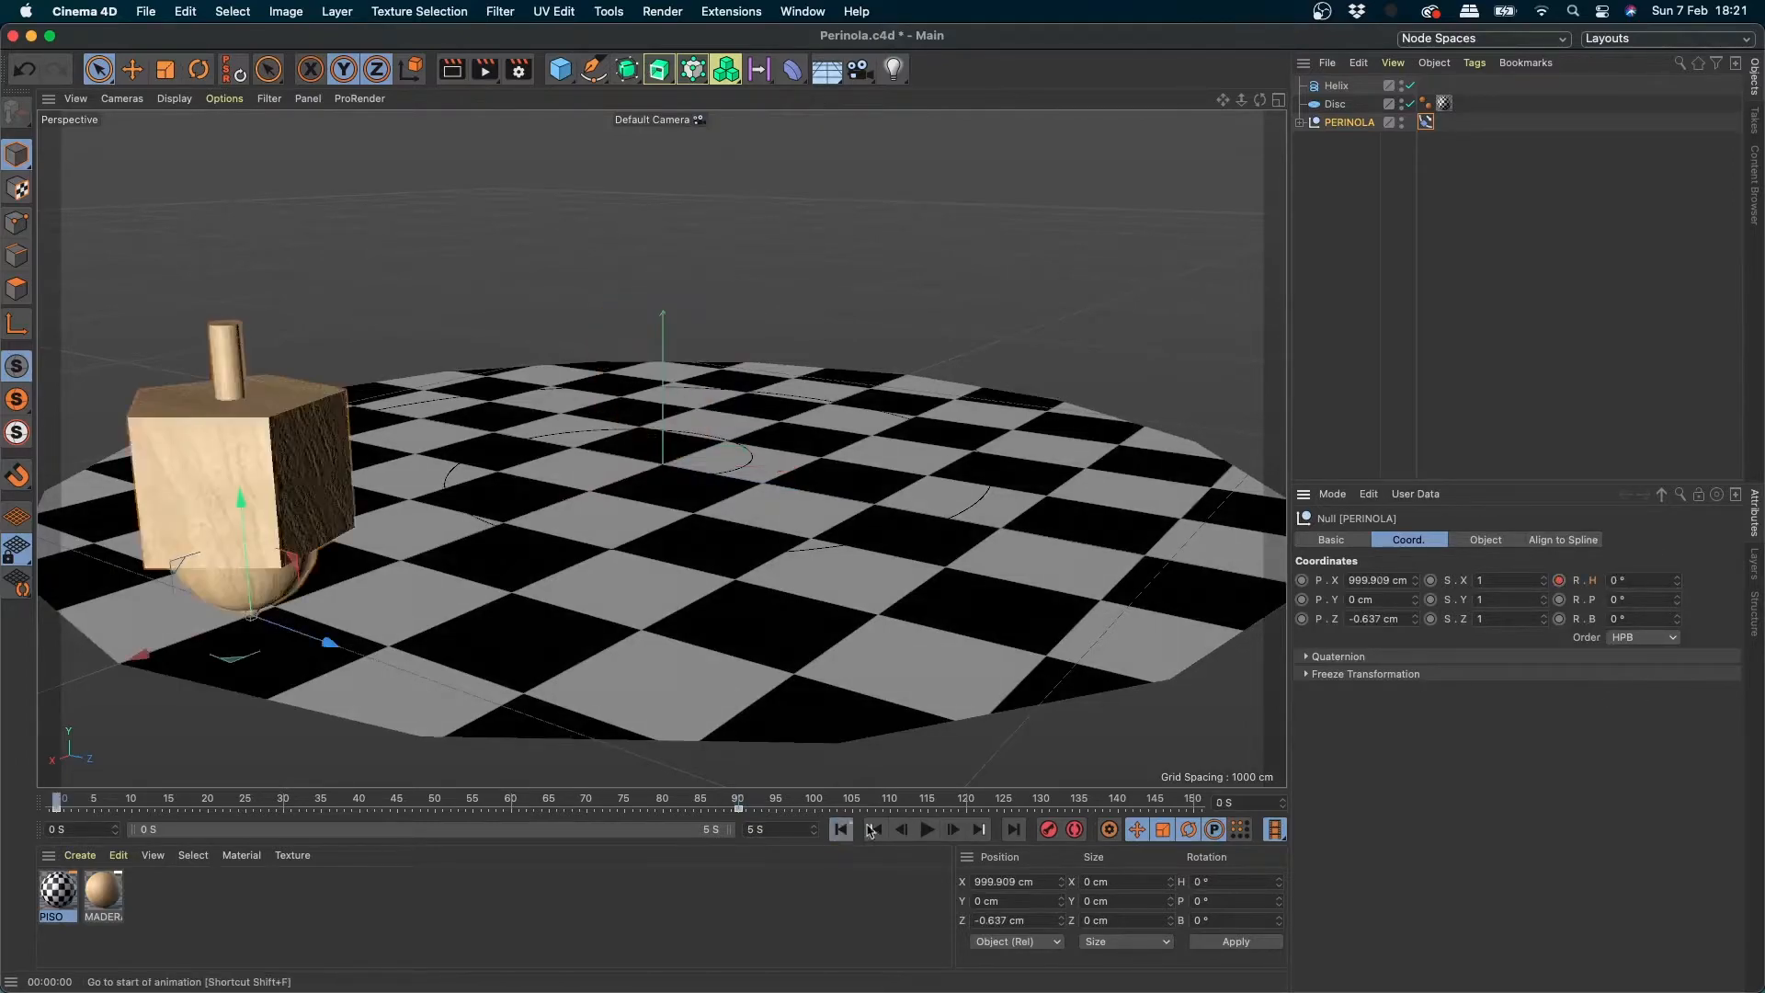
click(927, 830)
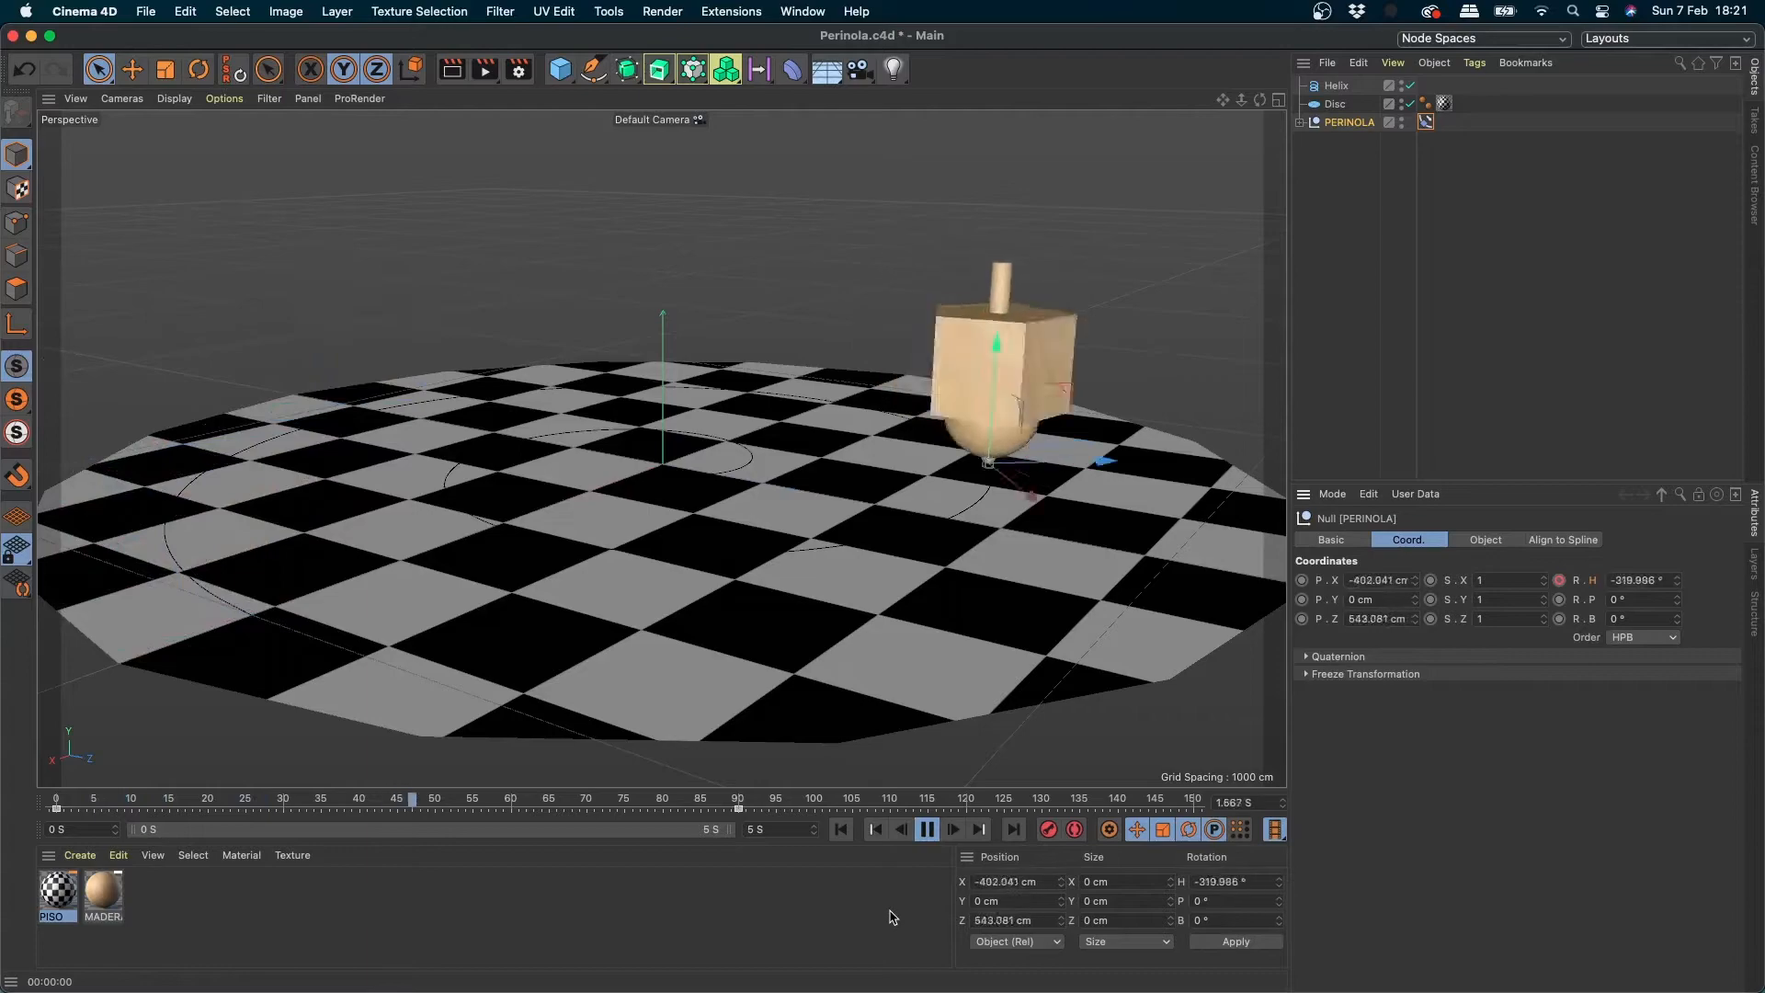
click(922, 832)
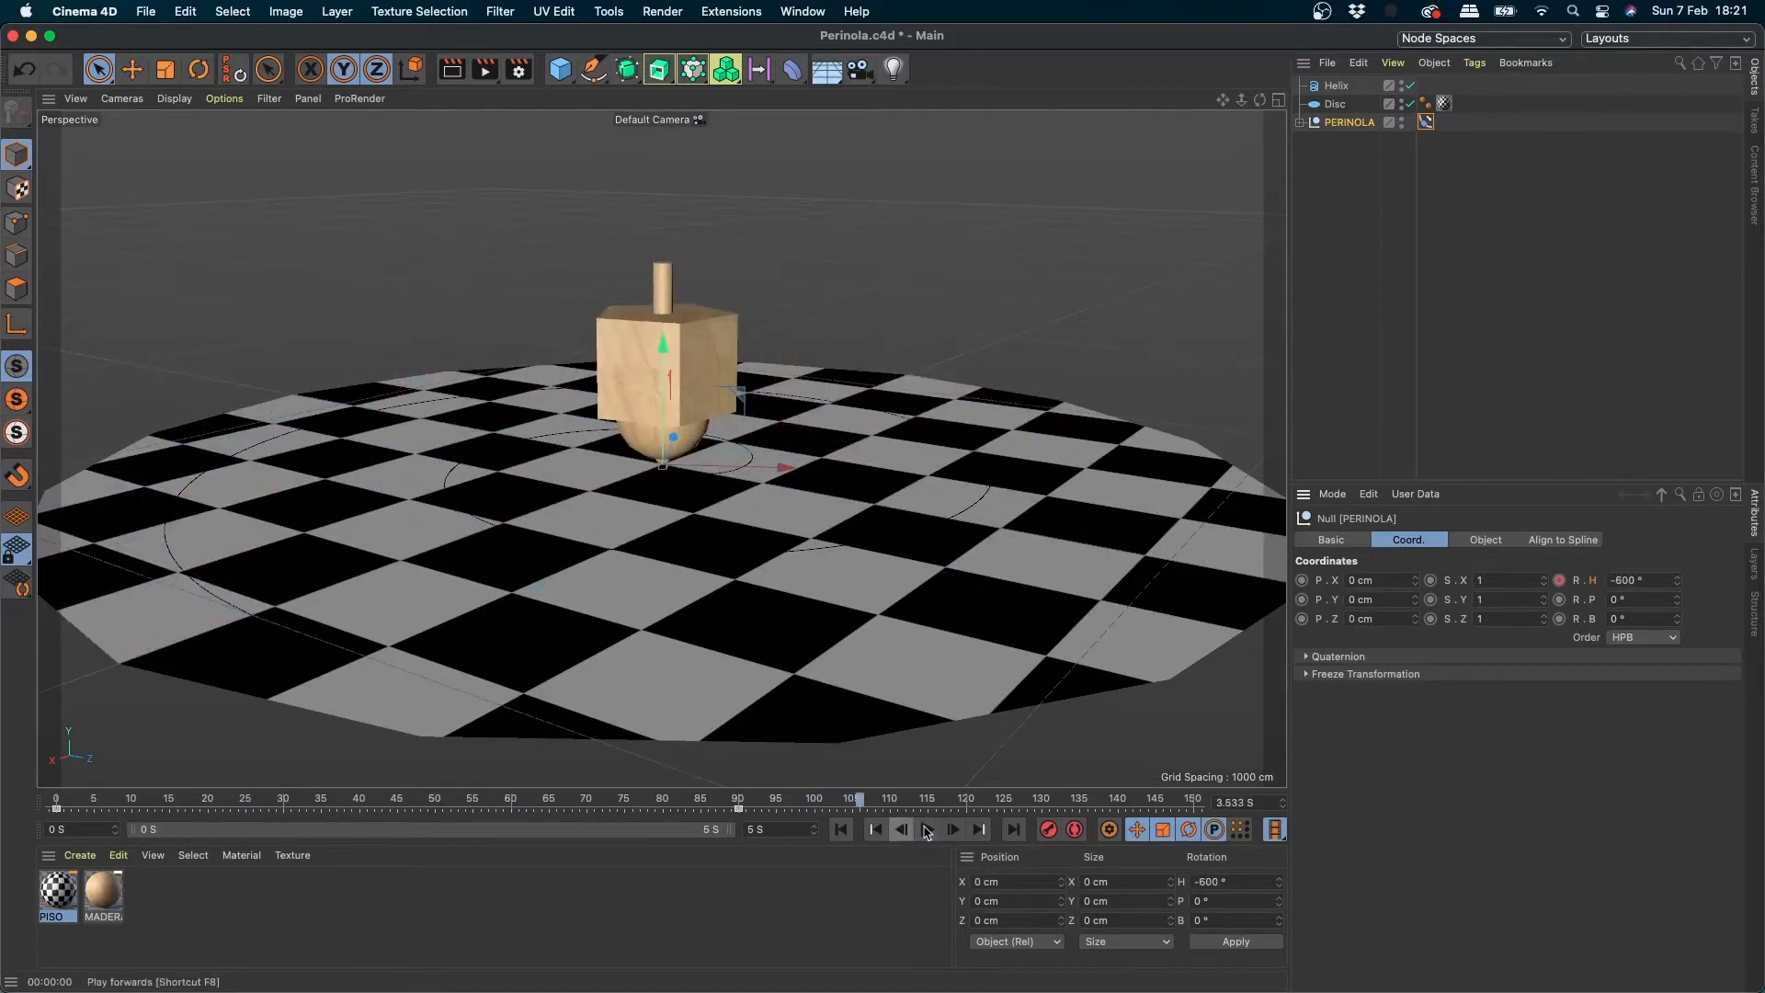
- Change the PERINOLA group's heading rotation (R.H) keyframe at frame 90 to -1200°
drag(767, 804, 738, 805)
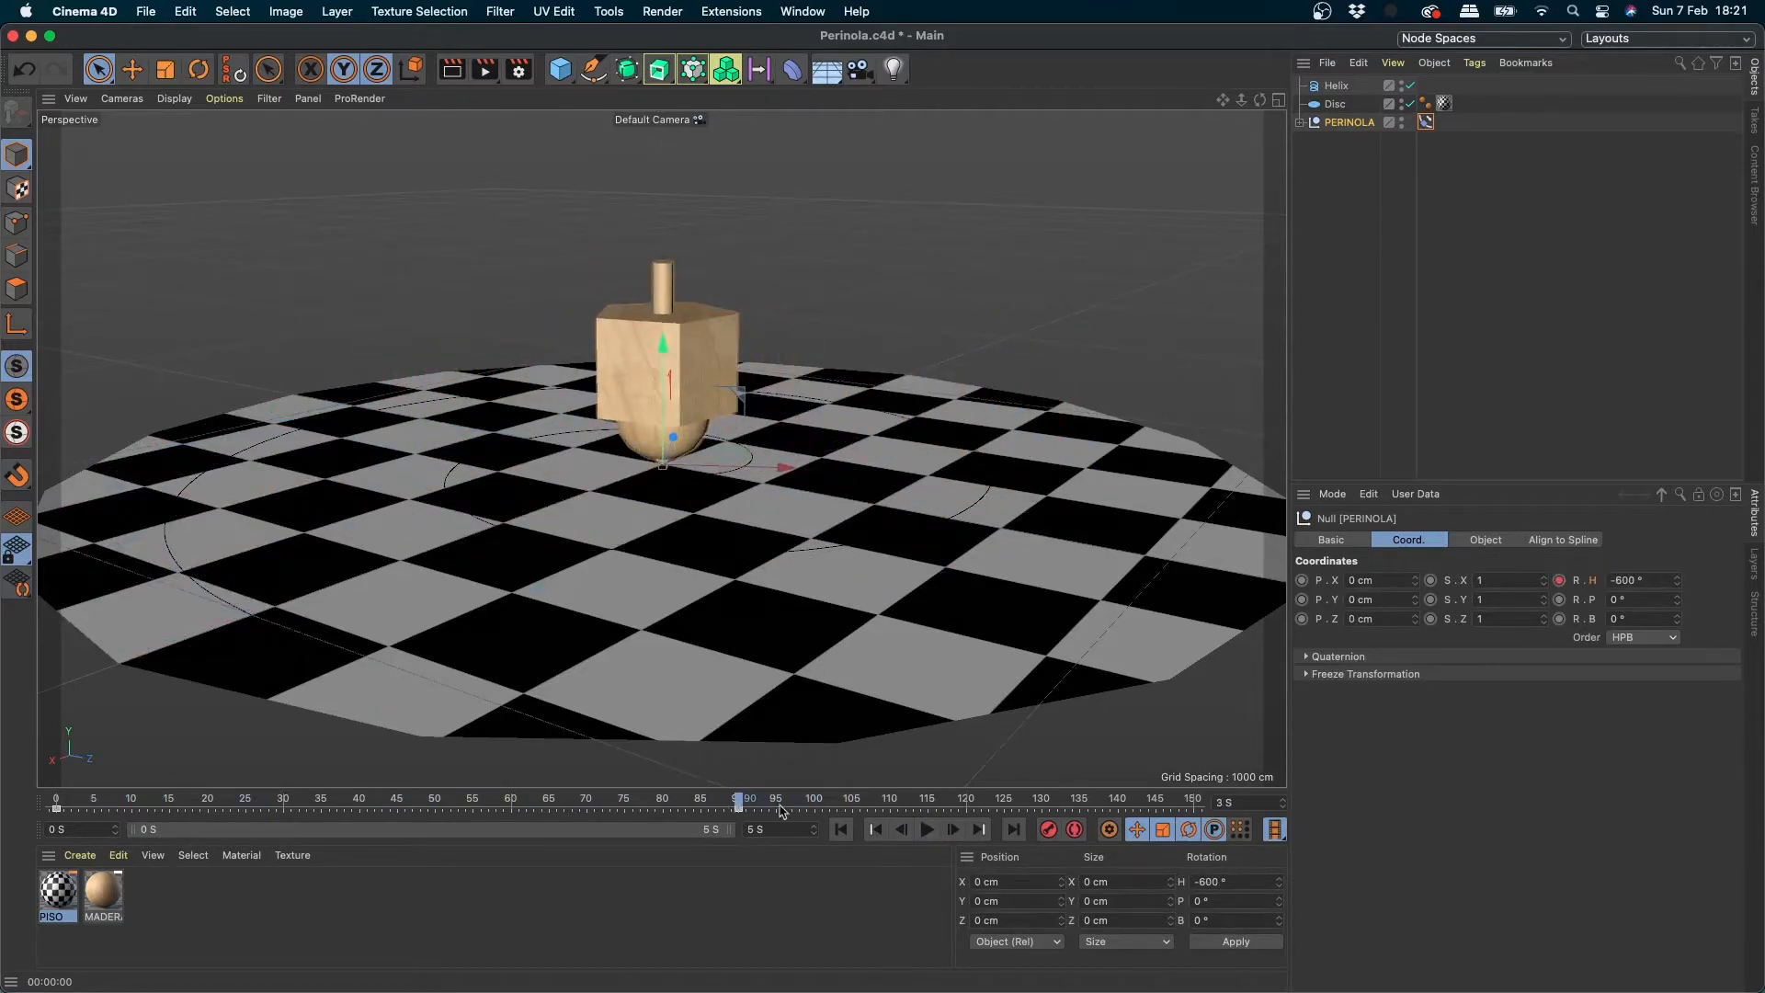
click(1662, 580)
text(-1200)
key(Return)
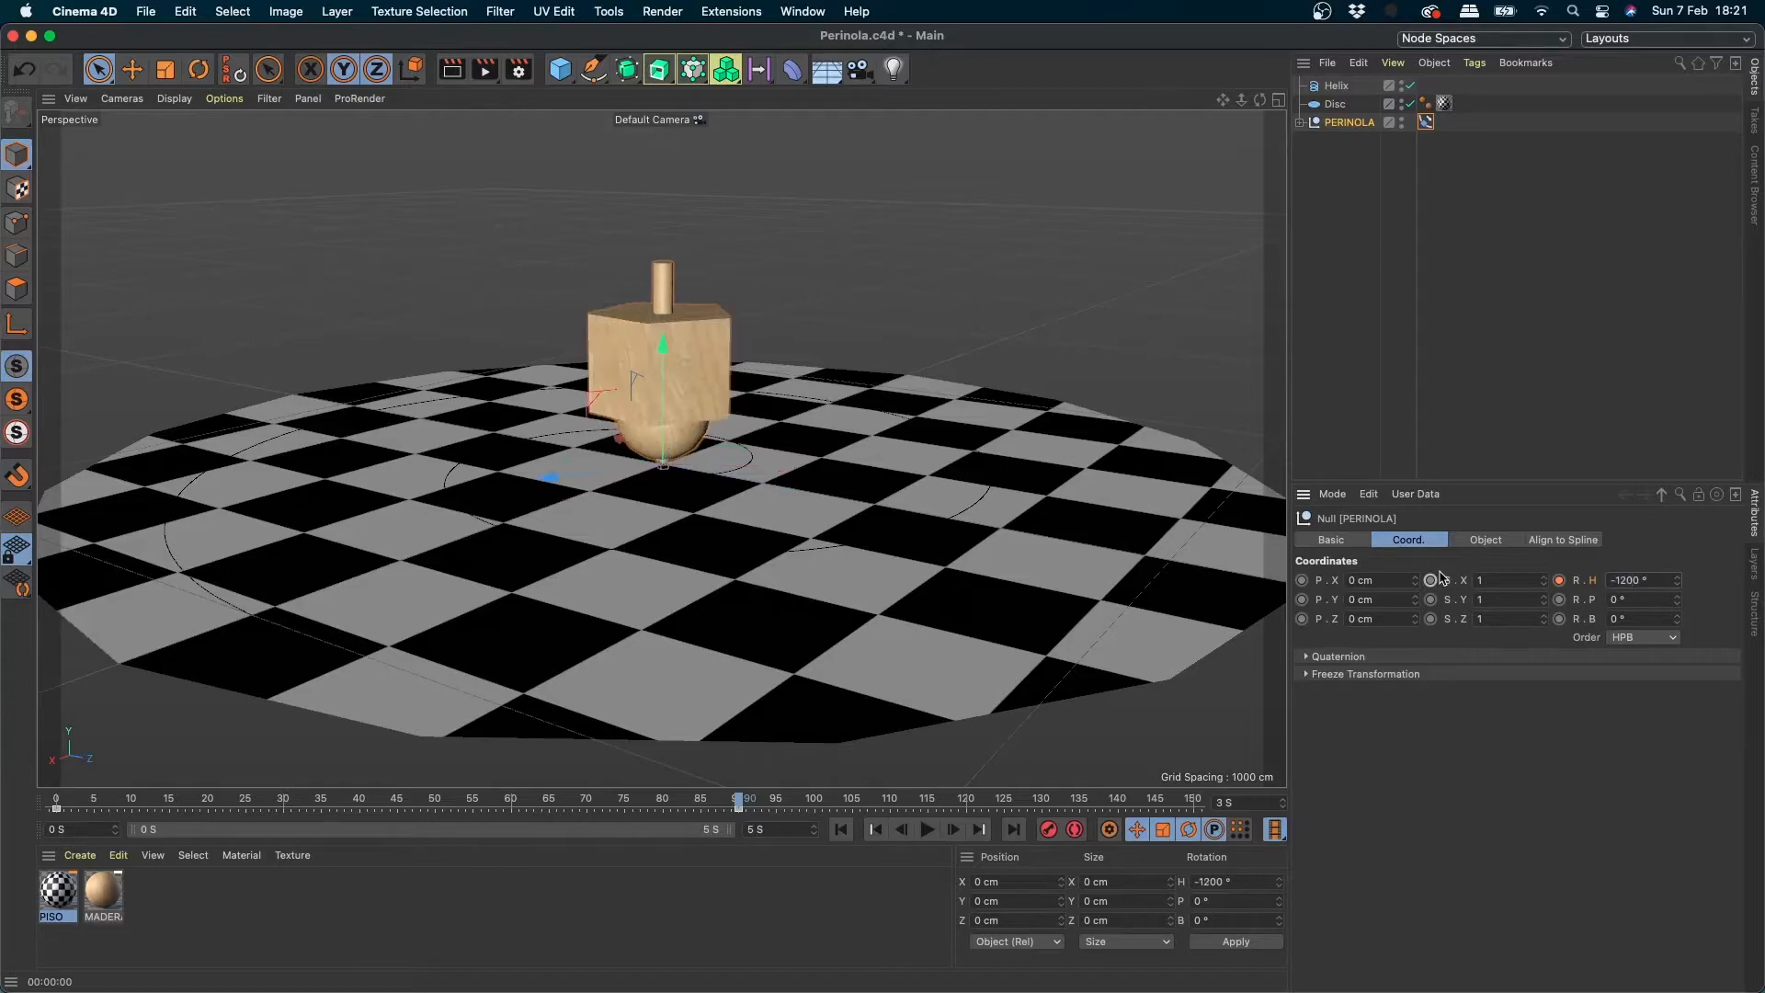
- Replay the animation from frame 0 to check the faster spin
click(842, 829)
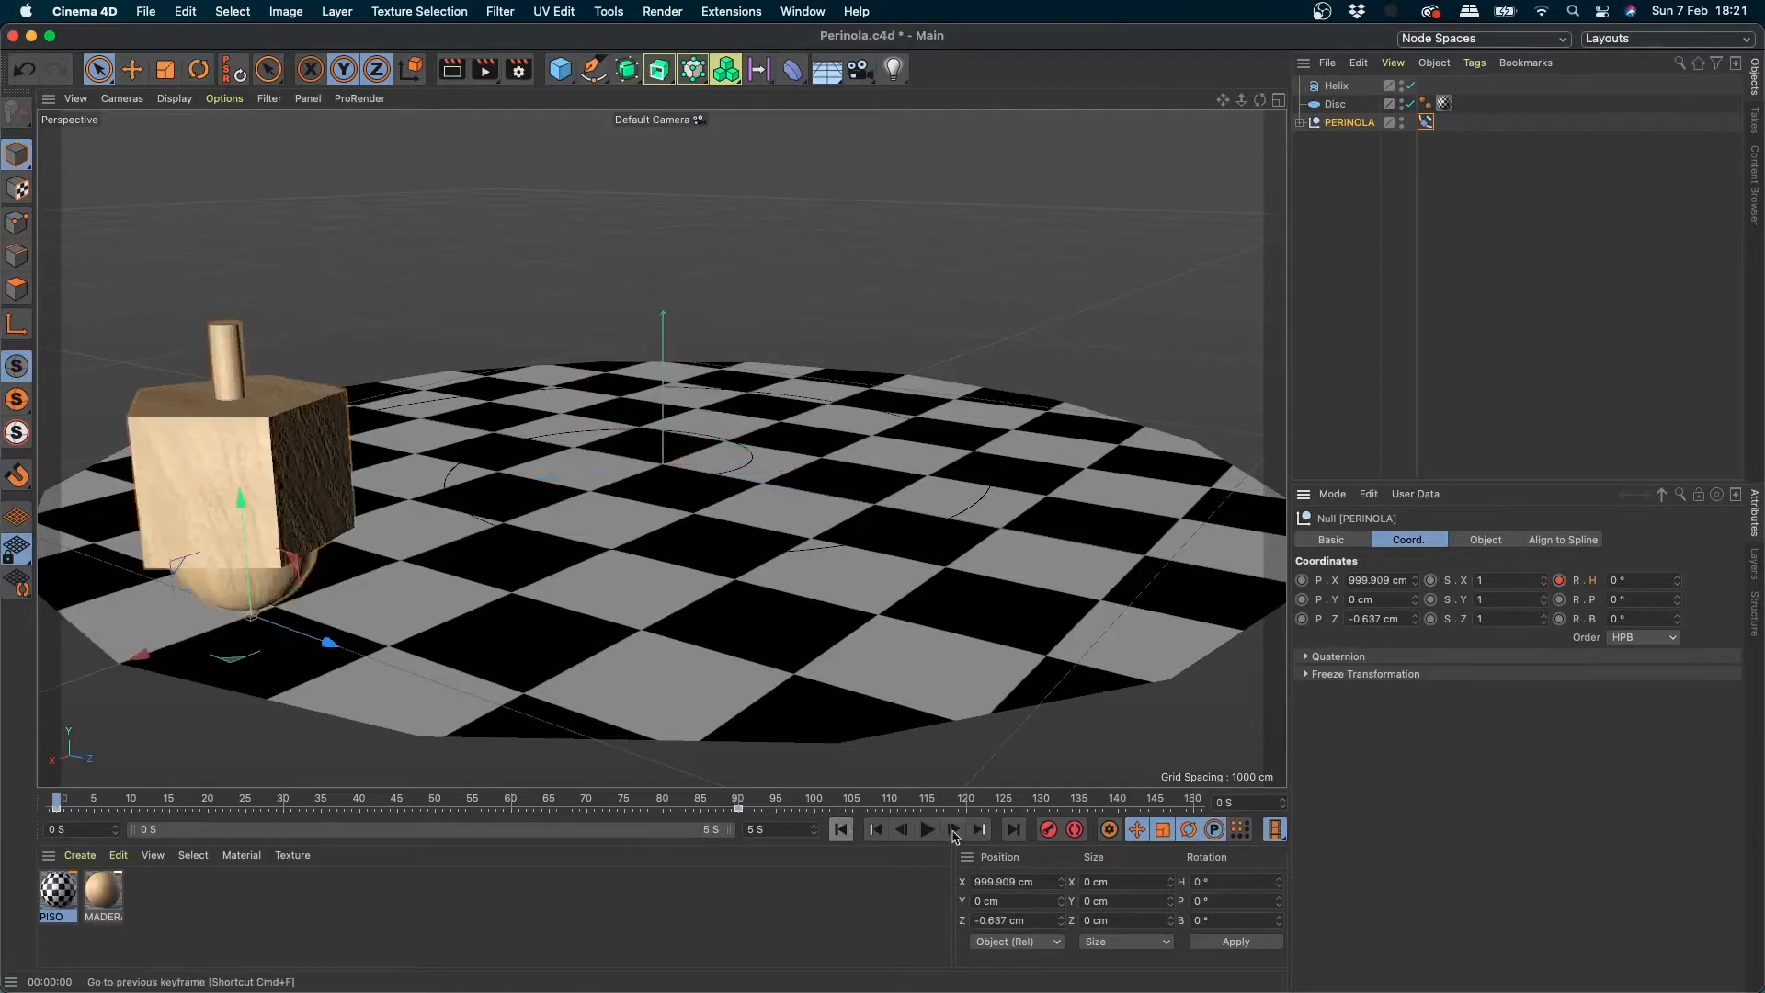
click(927, 829)
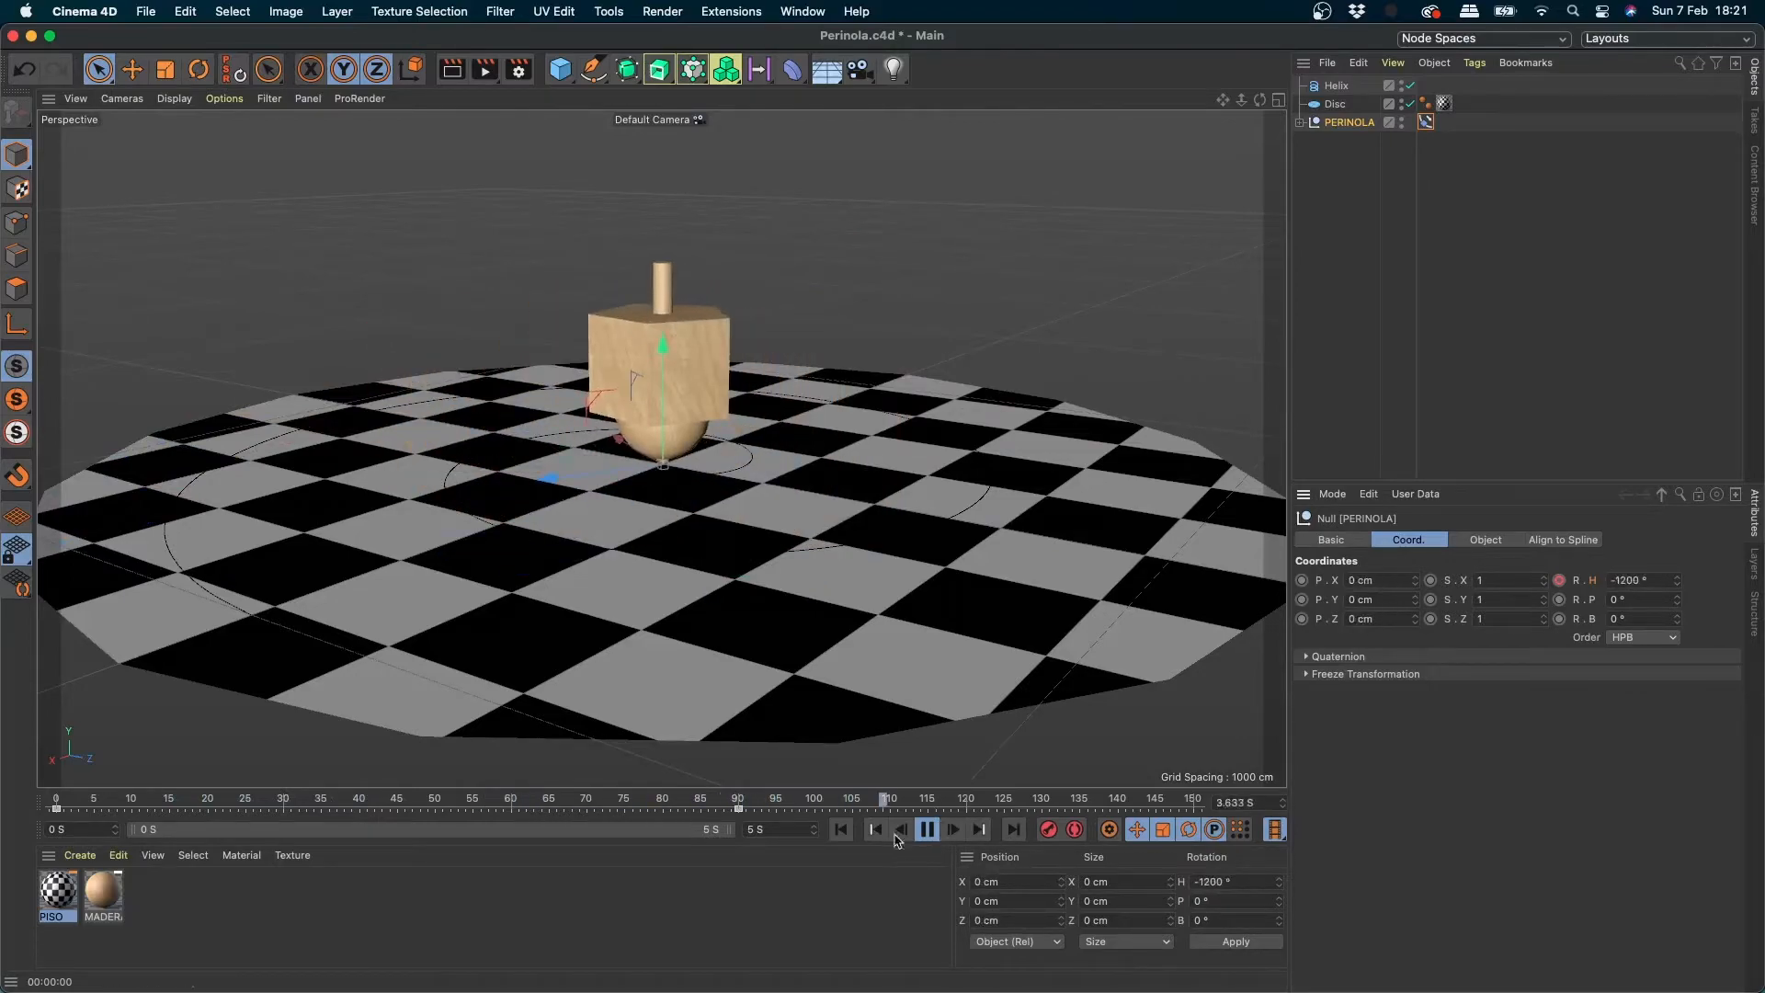
click(927, 829)
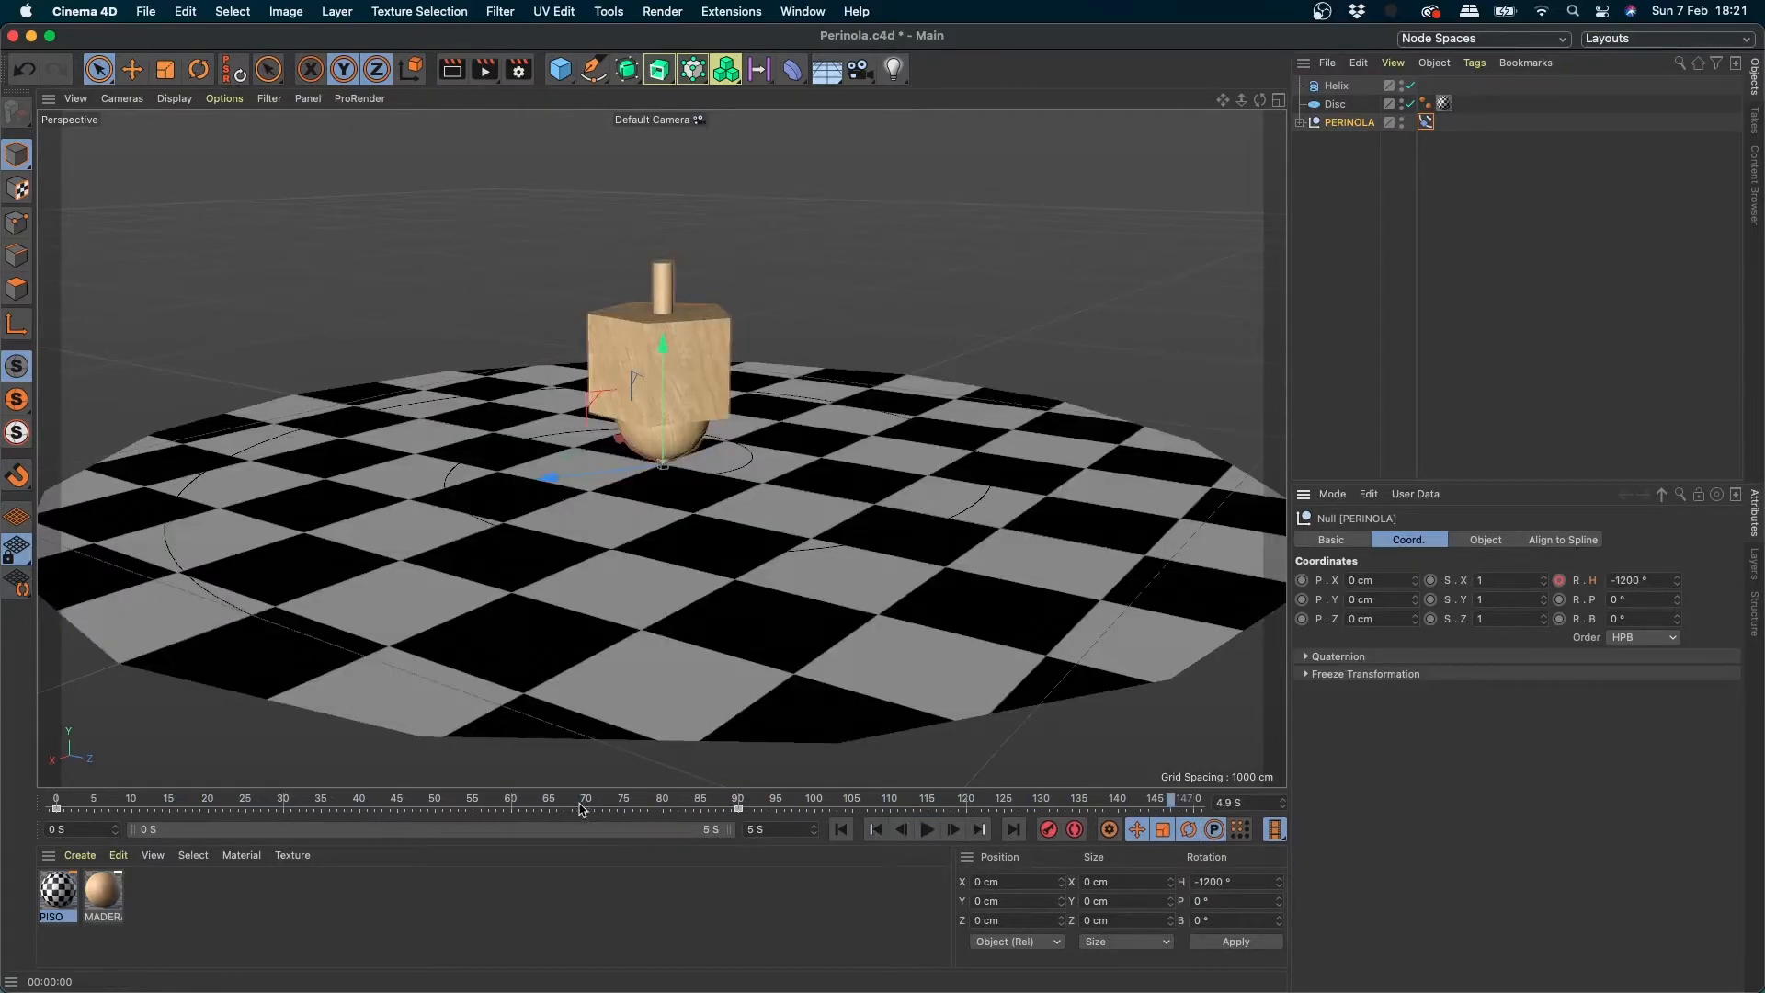
- Play the animation around frame 90 to check how the PERINOLA behaves when its spin ends
drag(583, 805, 739, 855)
click(927, 830)
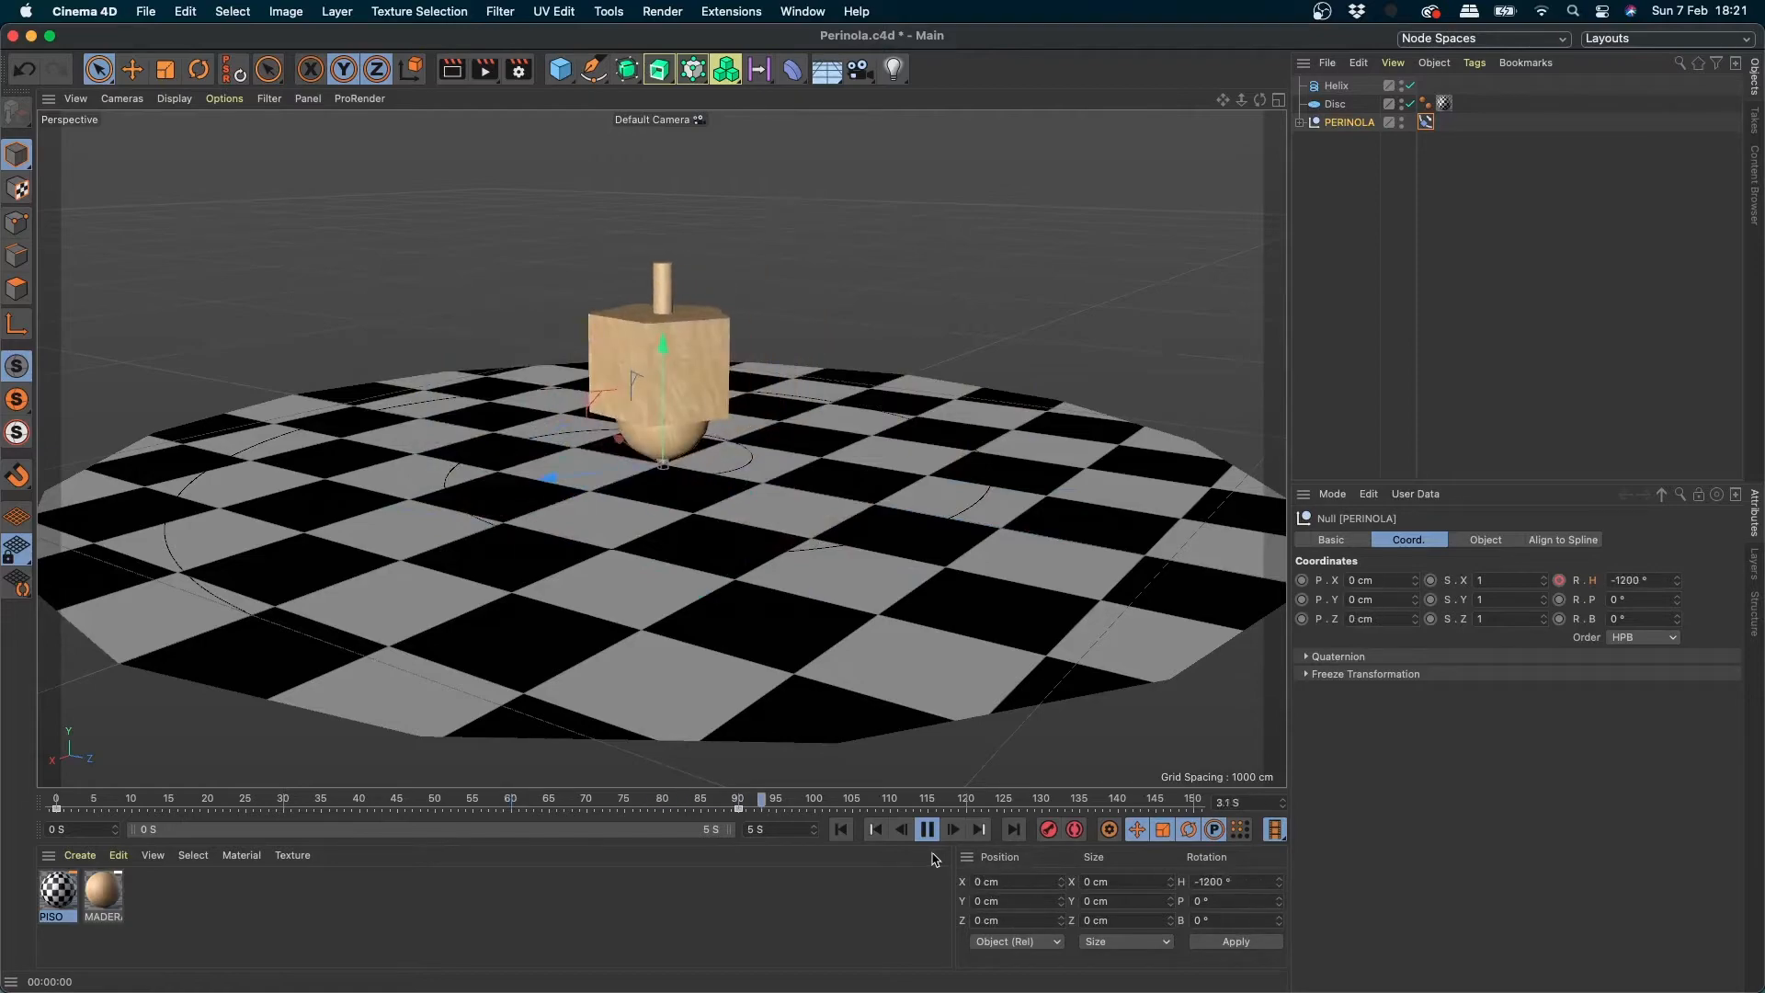
click(926, 829)
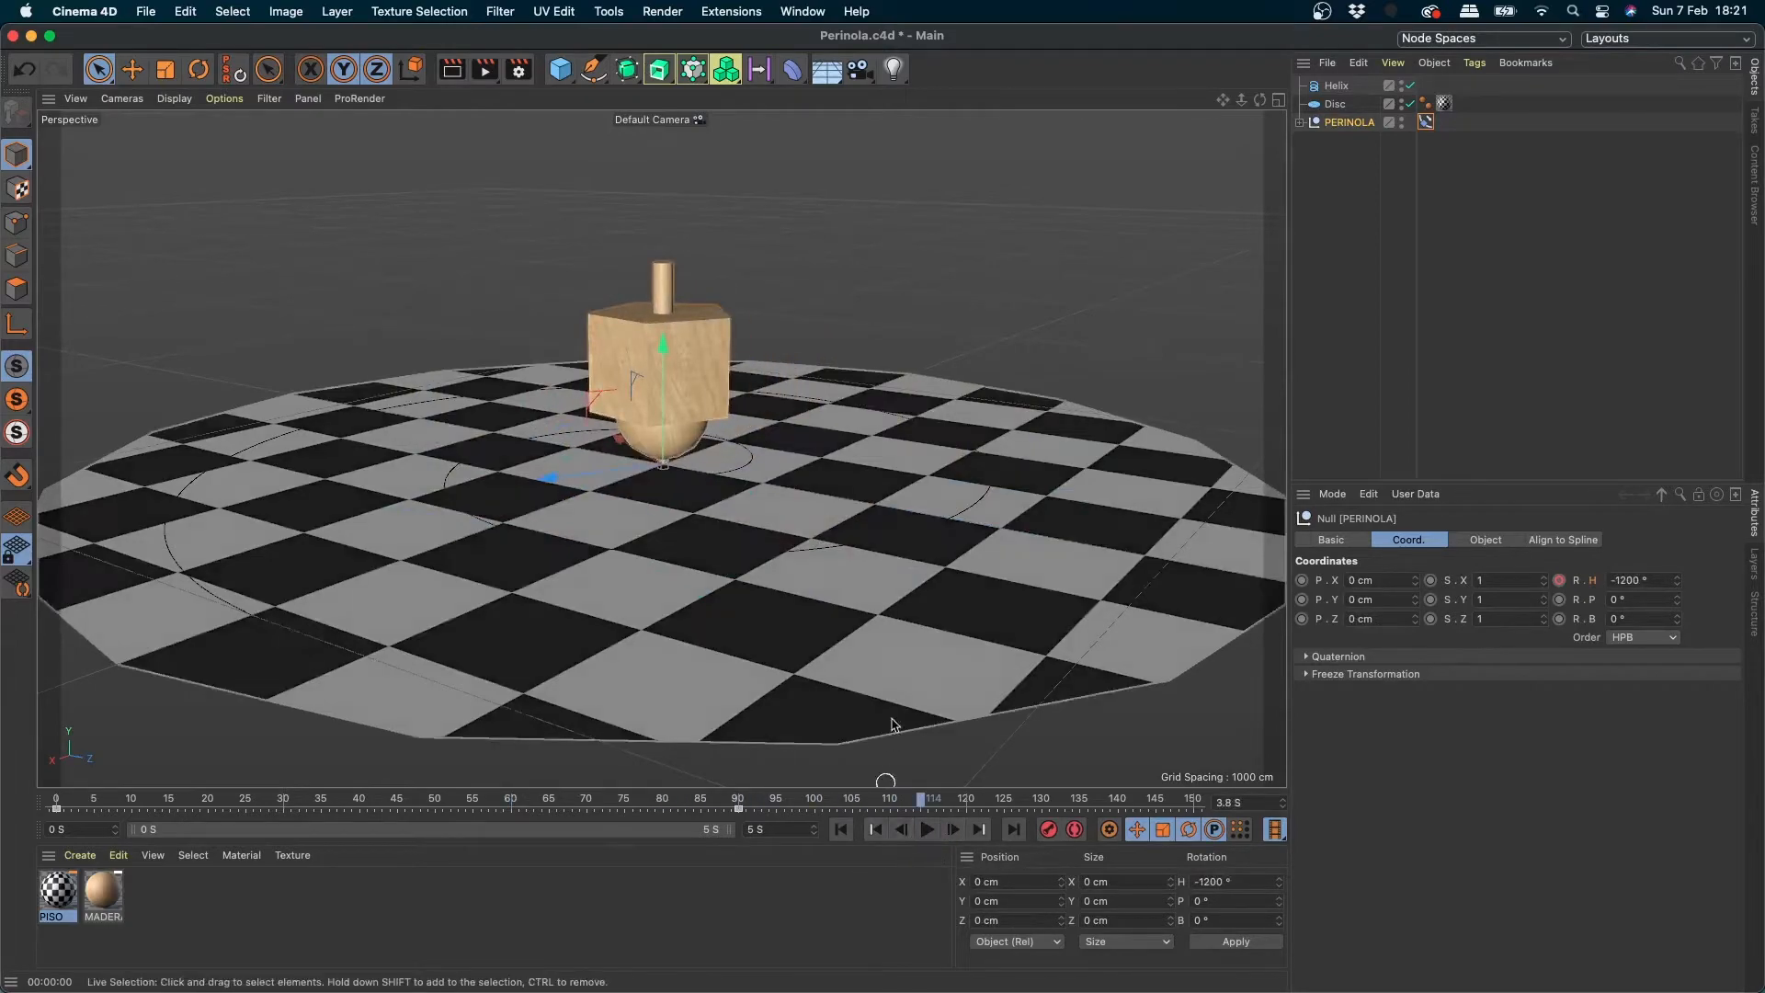
- At frame 90, tip the PERINOLA group over by setting its pitch rotation (R.P) to 89°
scroll(724, 344, up, 10)
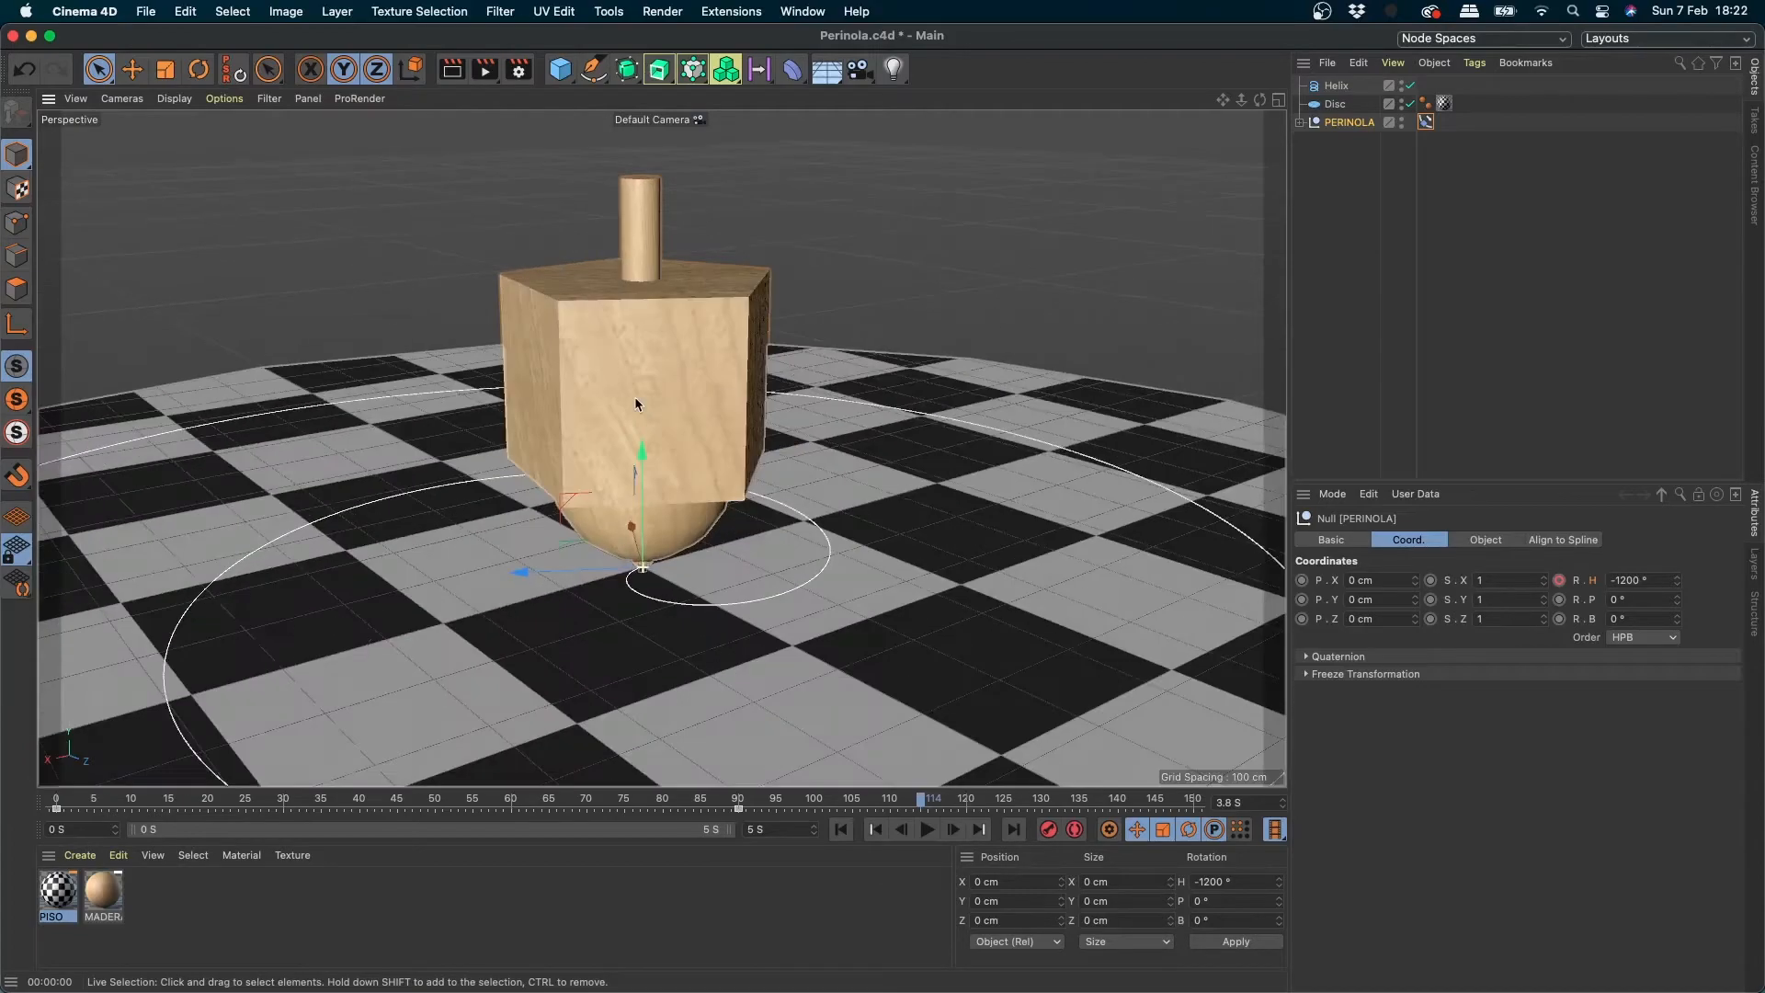
alt+drag(634, 395, 662, 631)
drag(689, 804, 747, 805)
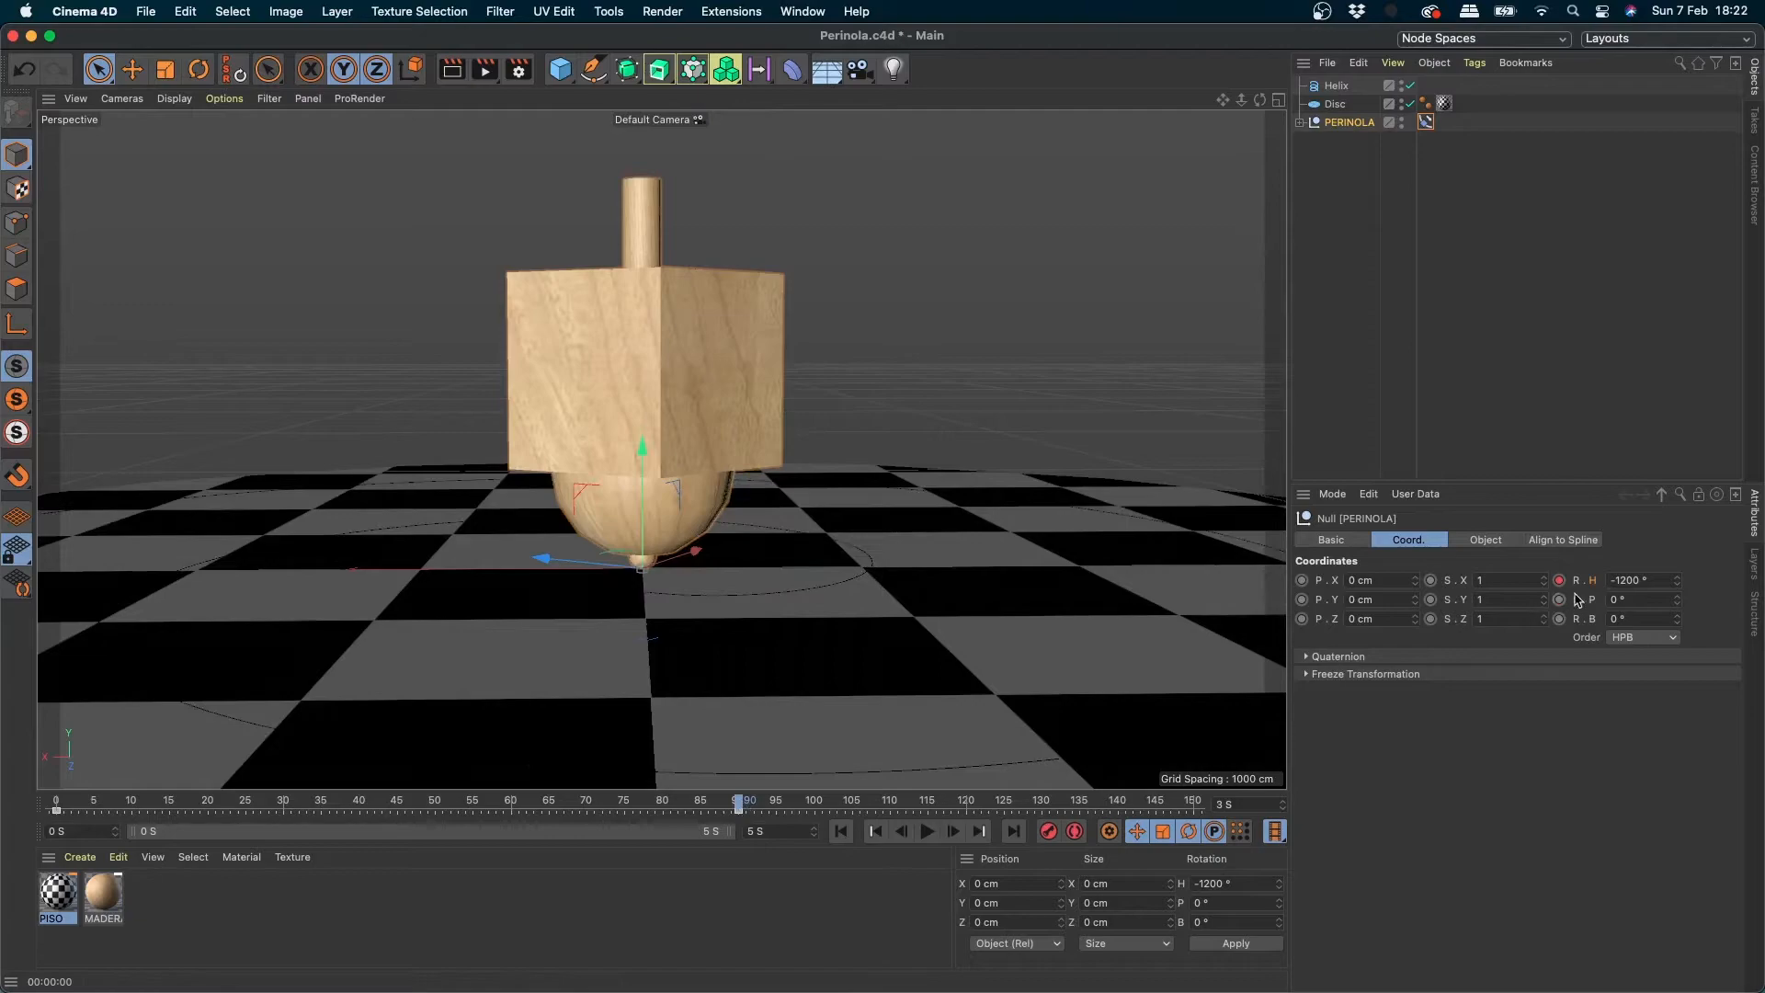
drag(1678, 600, 1677, 518)
drag(1676, 600, 1676, 594)
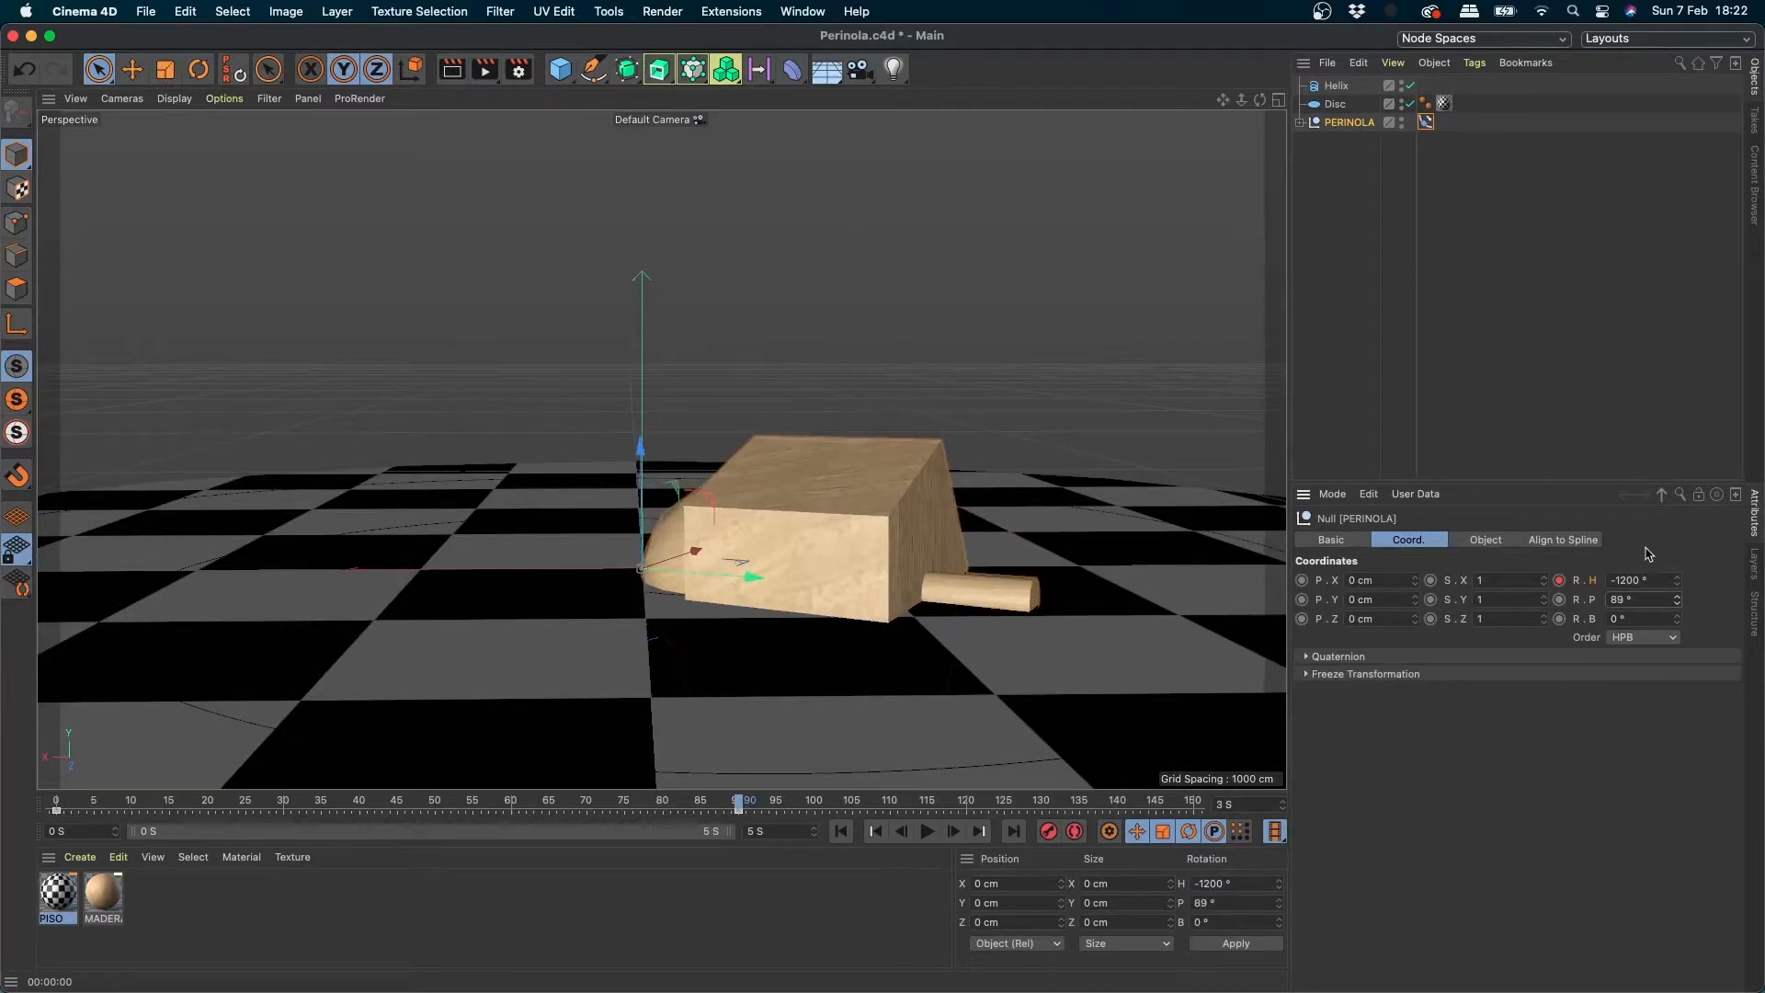
- Hide the checkered Disc in the viewport and reduce the PERINOLA group's pitch rotation (R.P) to 82°
click(1400, 102)
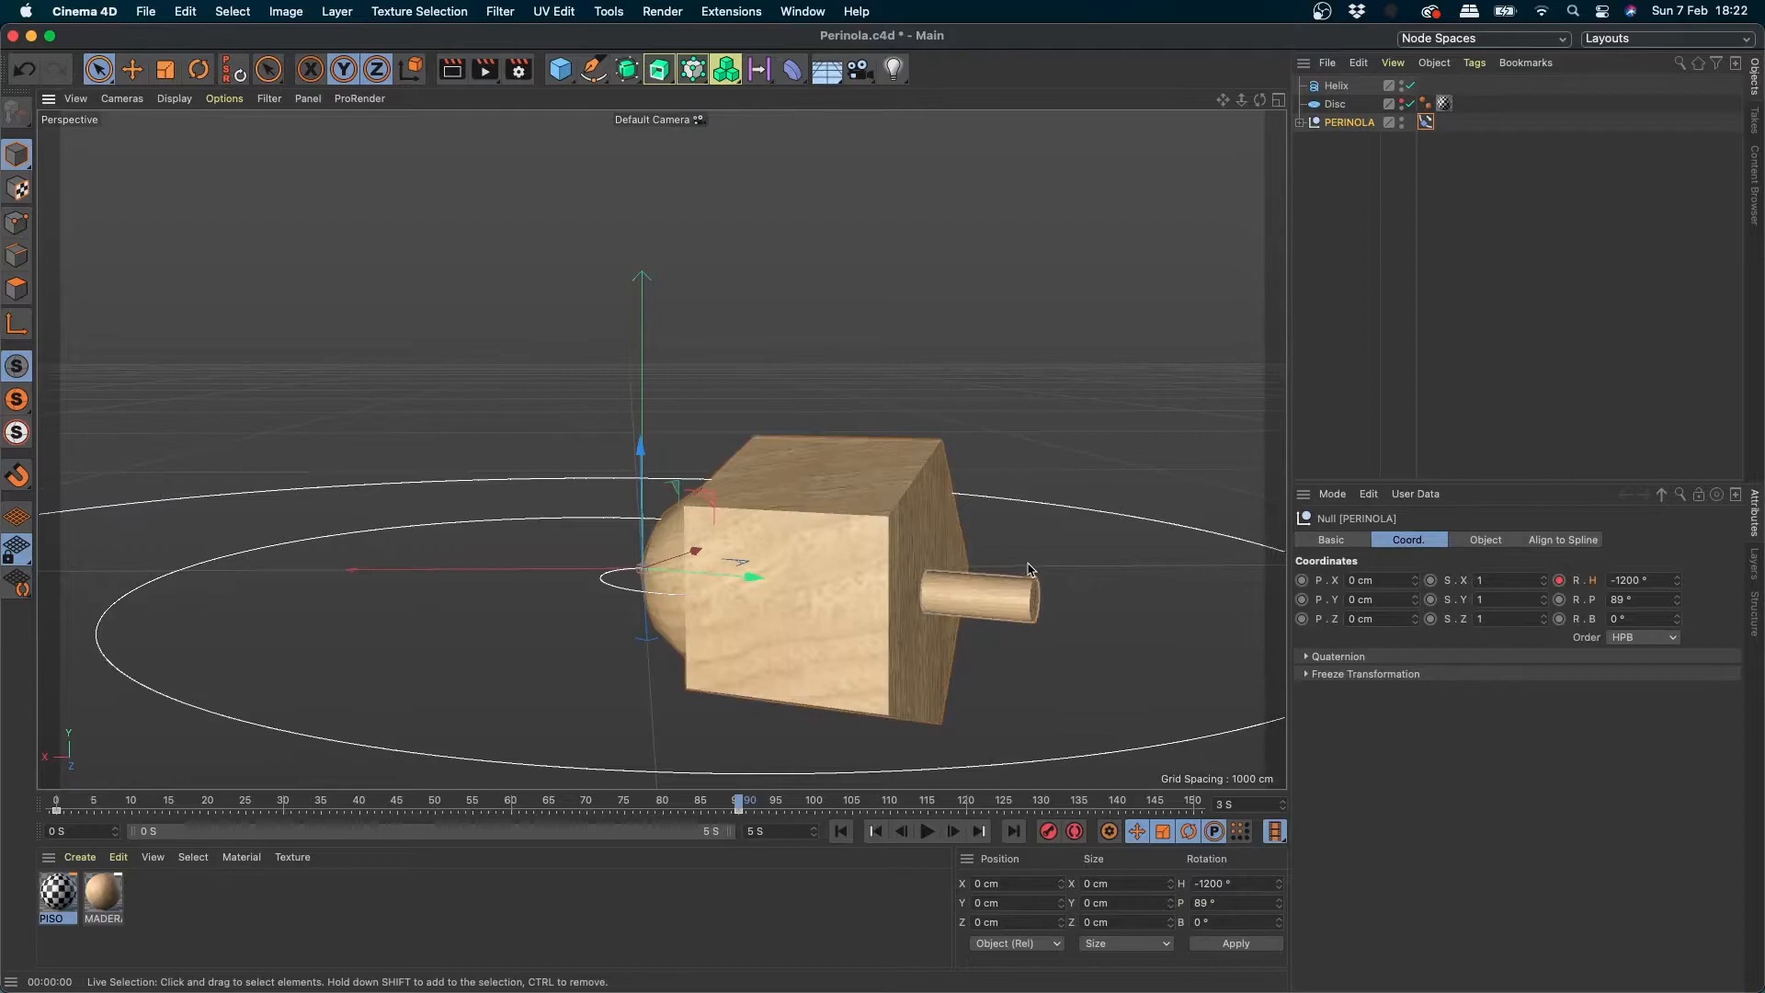
scroll(958, 603, up, 2)
alt+drag(958, 603, 676, 565)
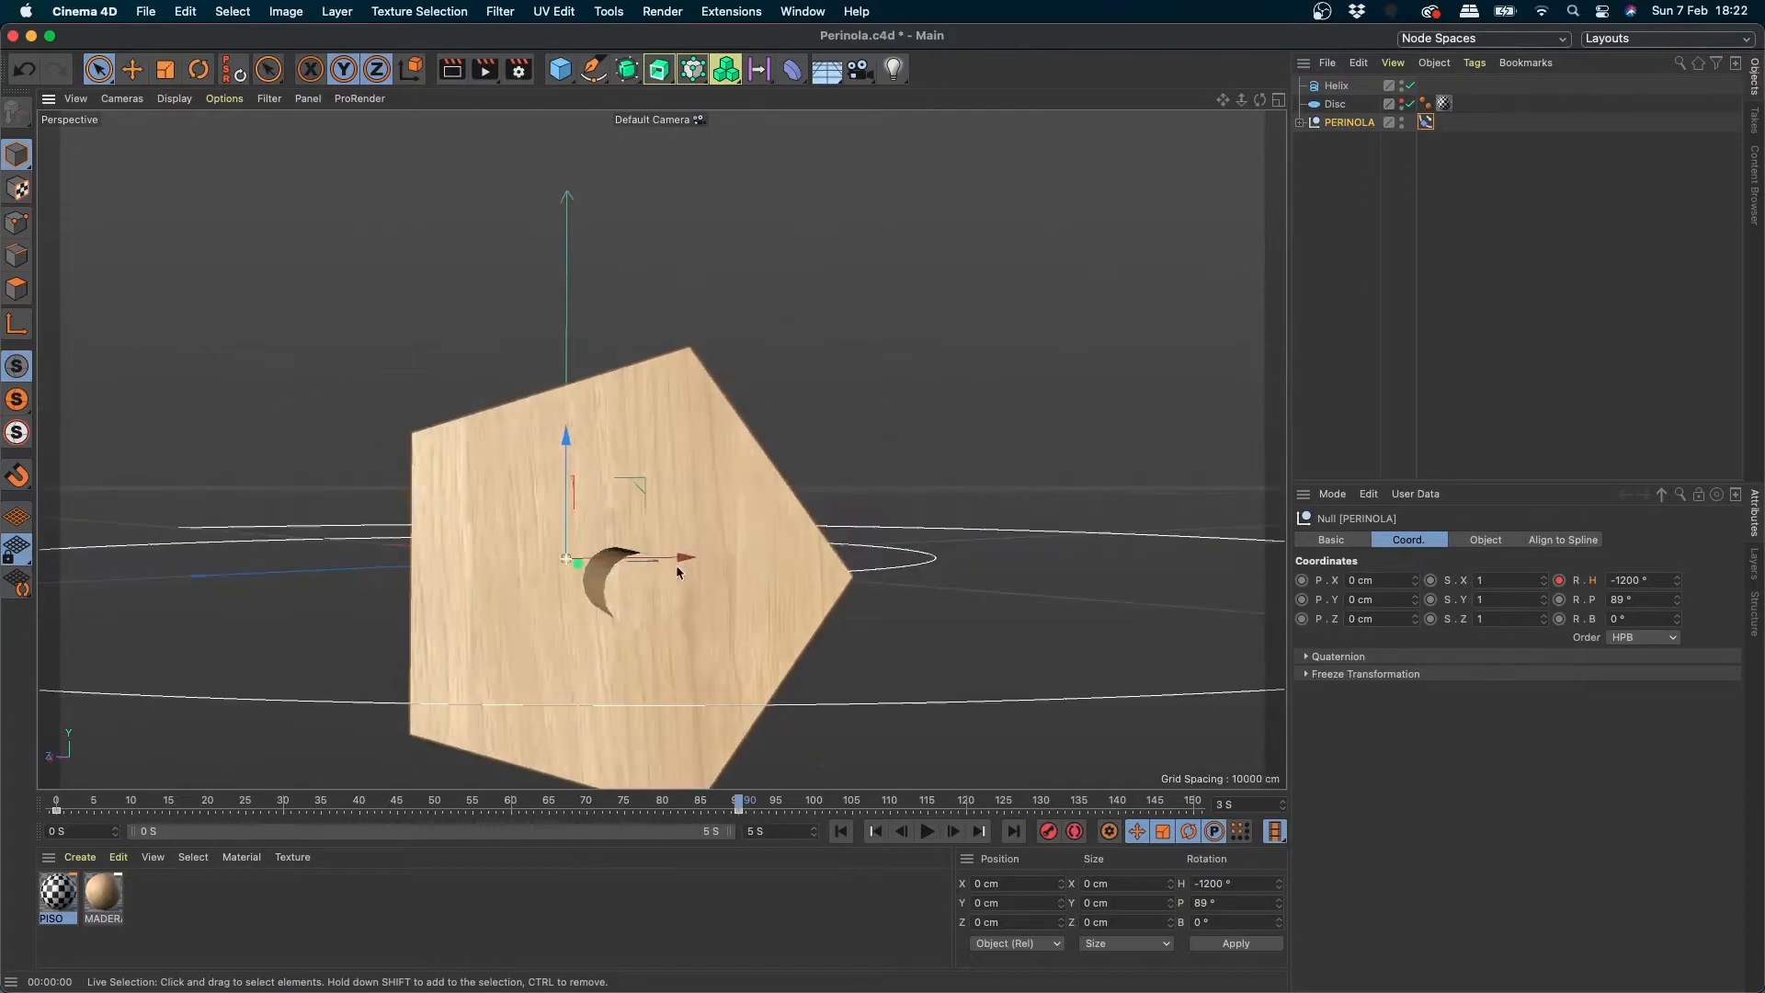
mouse_move(1677, 599)
mouse_down()
mouse_move(1678, 575)
mouse_move(1676, 602)
mouse_up()
key(super+z)
key(super+z)
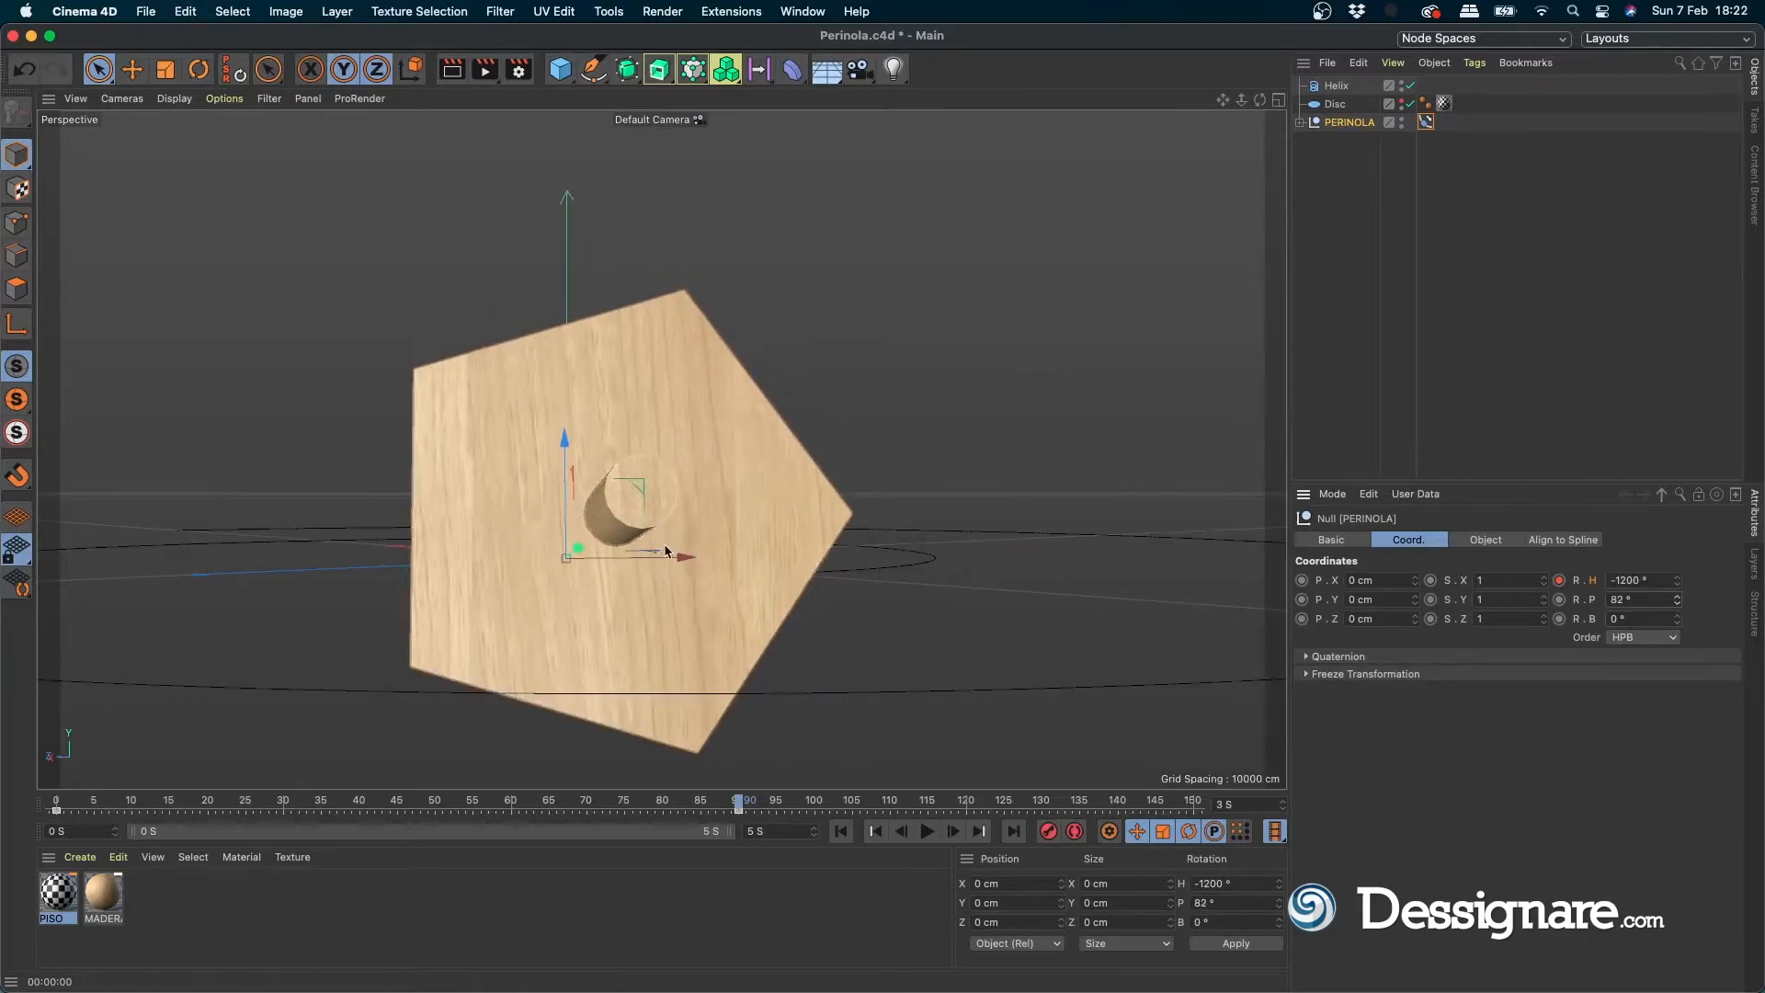
- Rotate the PERINOLA group freehand onto its side, to about H -1109.9°, P 74.6° and B -89.4°
alt+drag(609, 559, 703, 603)
key(r)
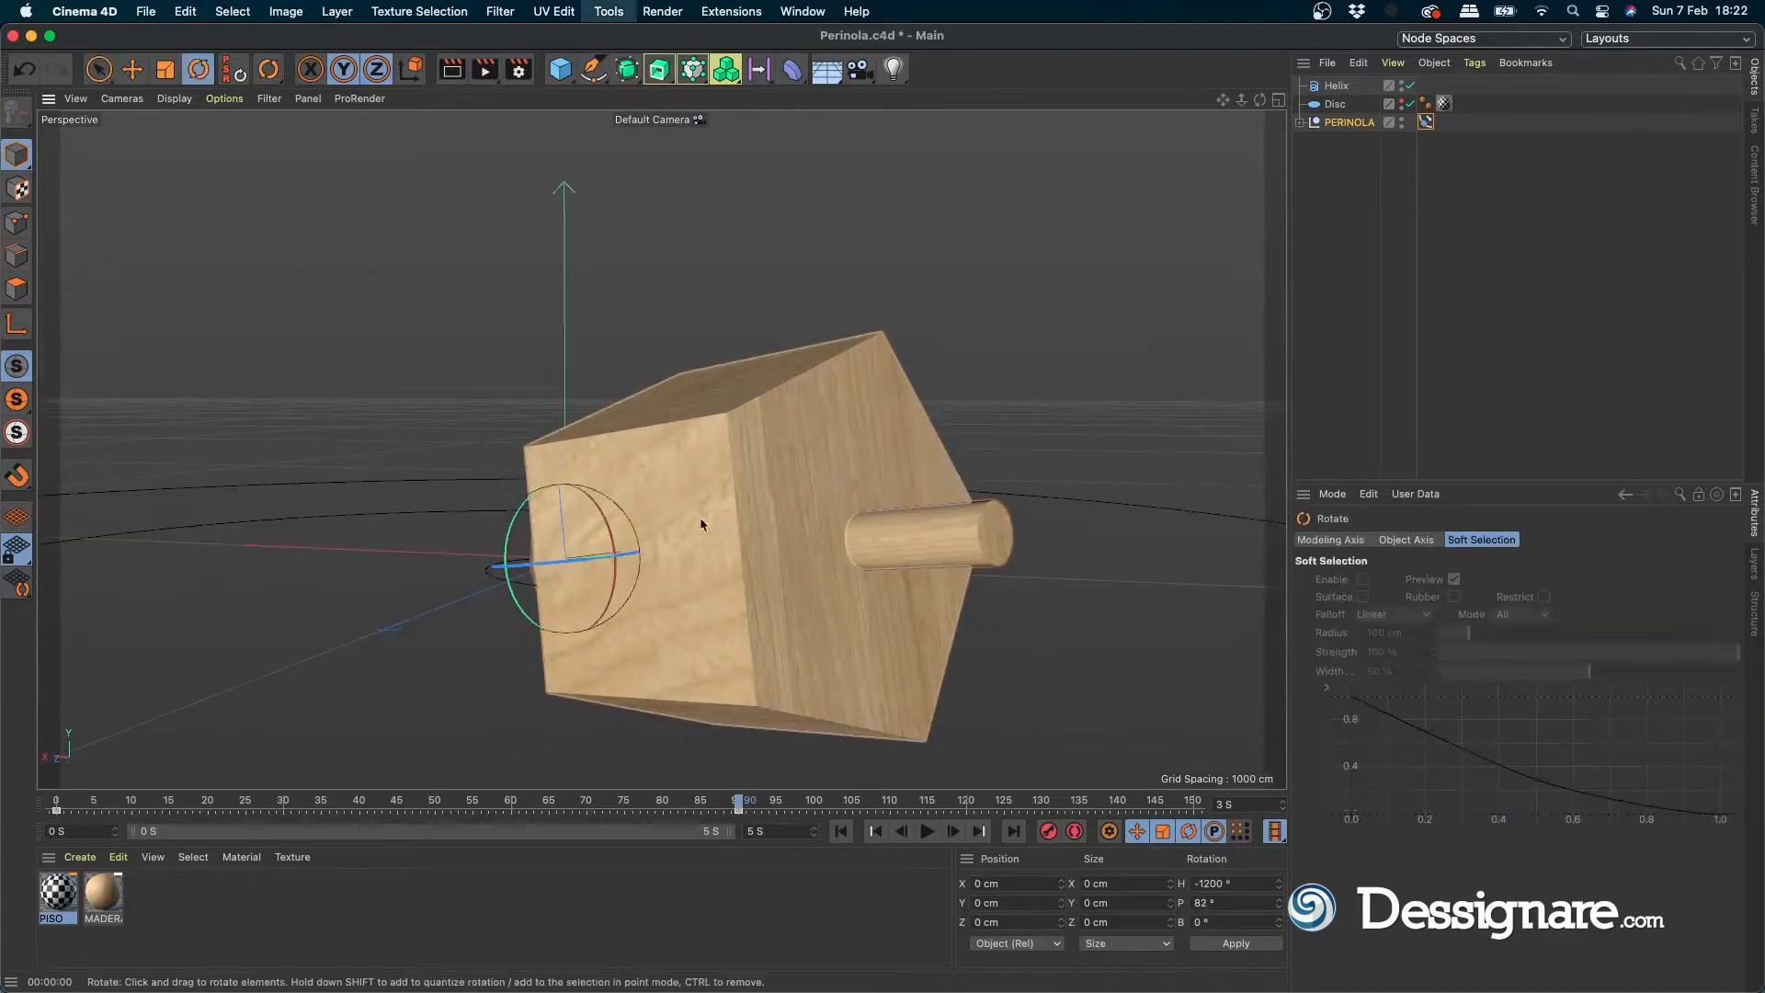
drag(557, 538, 517, 540)
key(space)
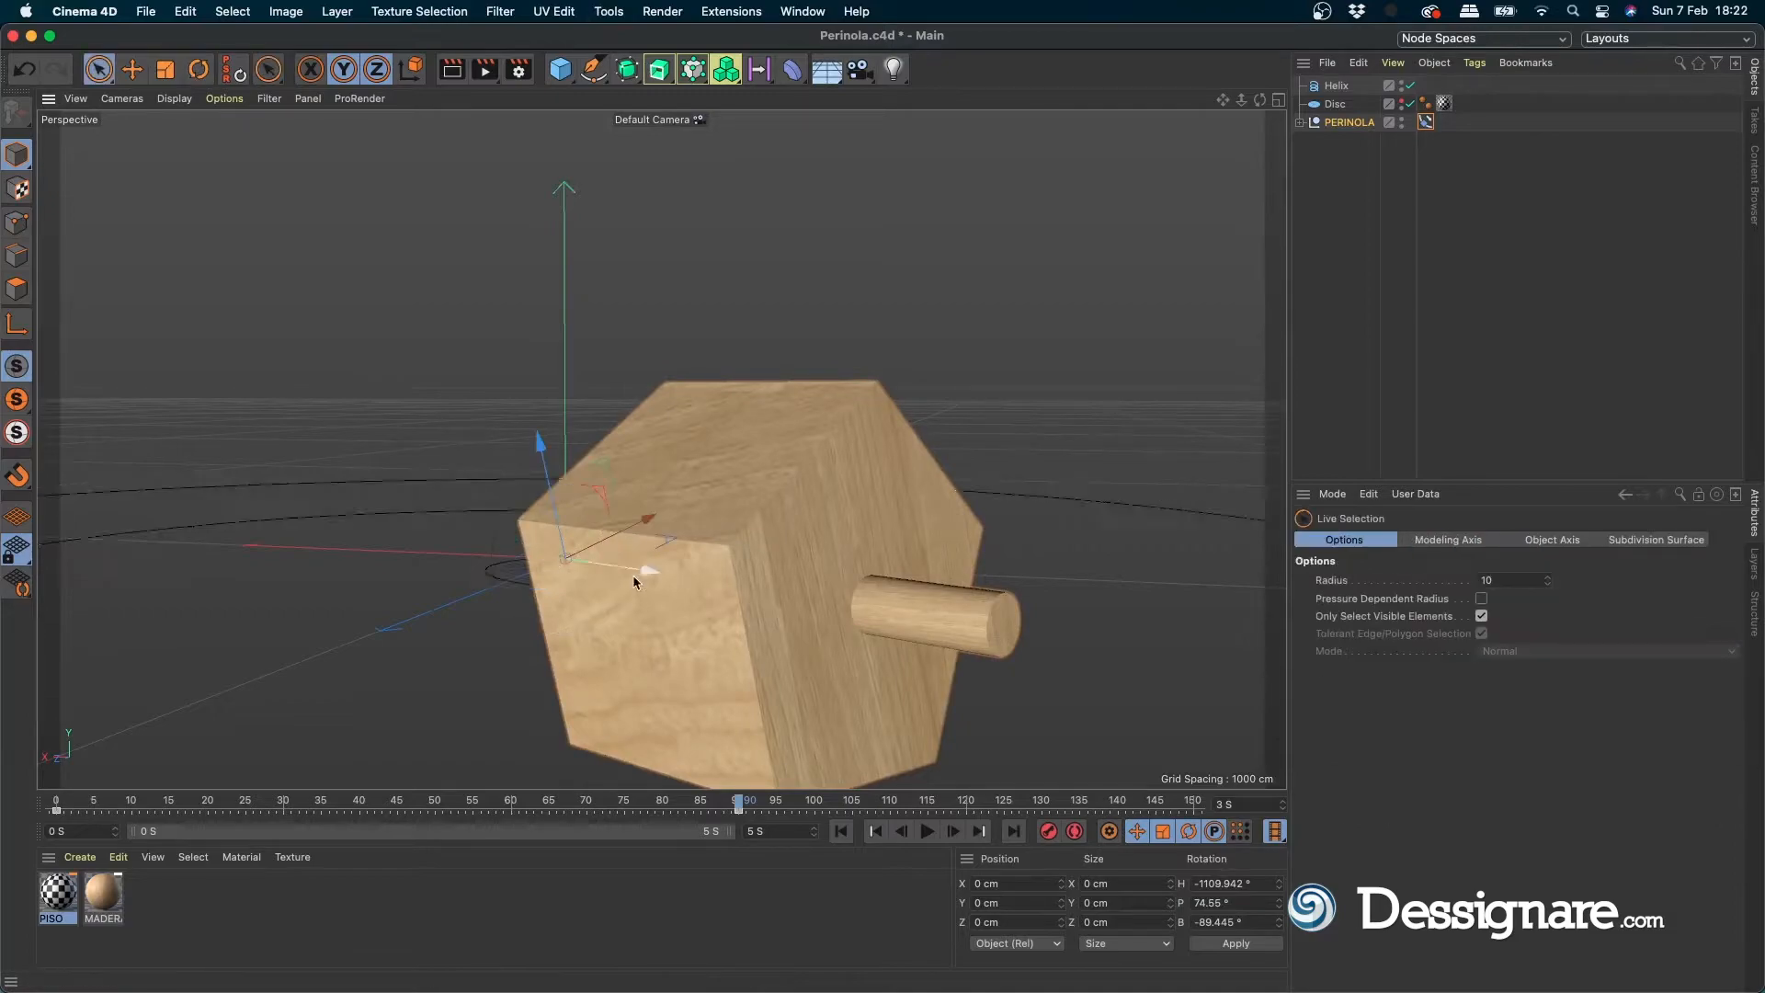
alt+drag(633, 575, 1060, 339)
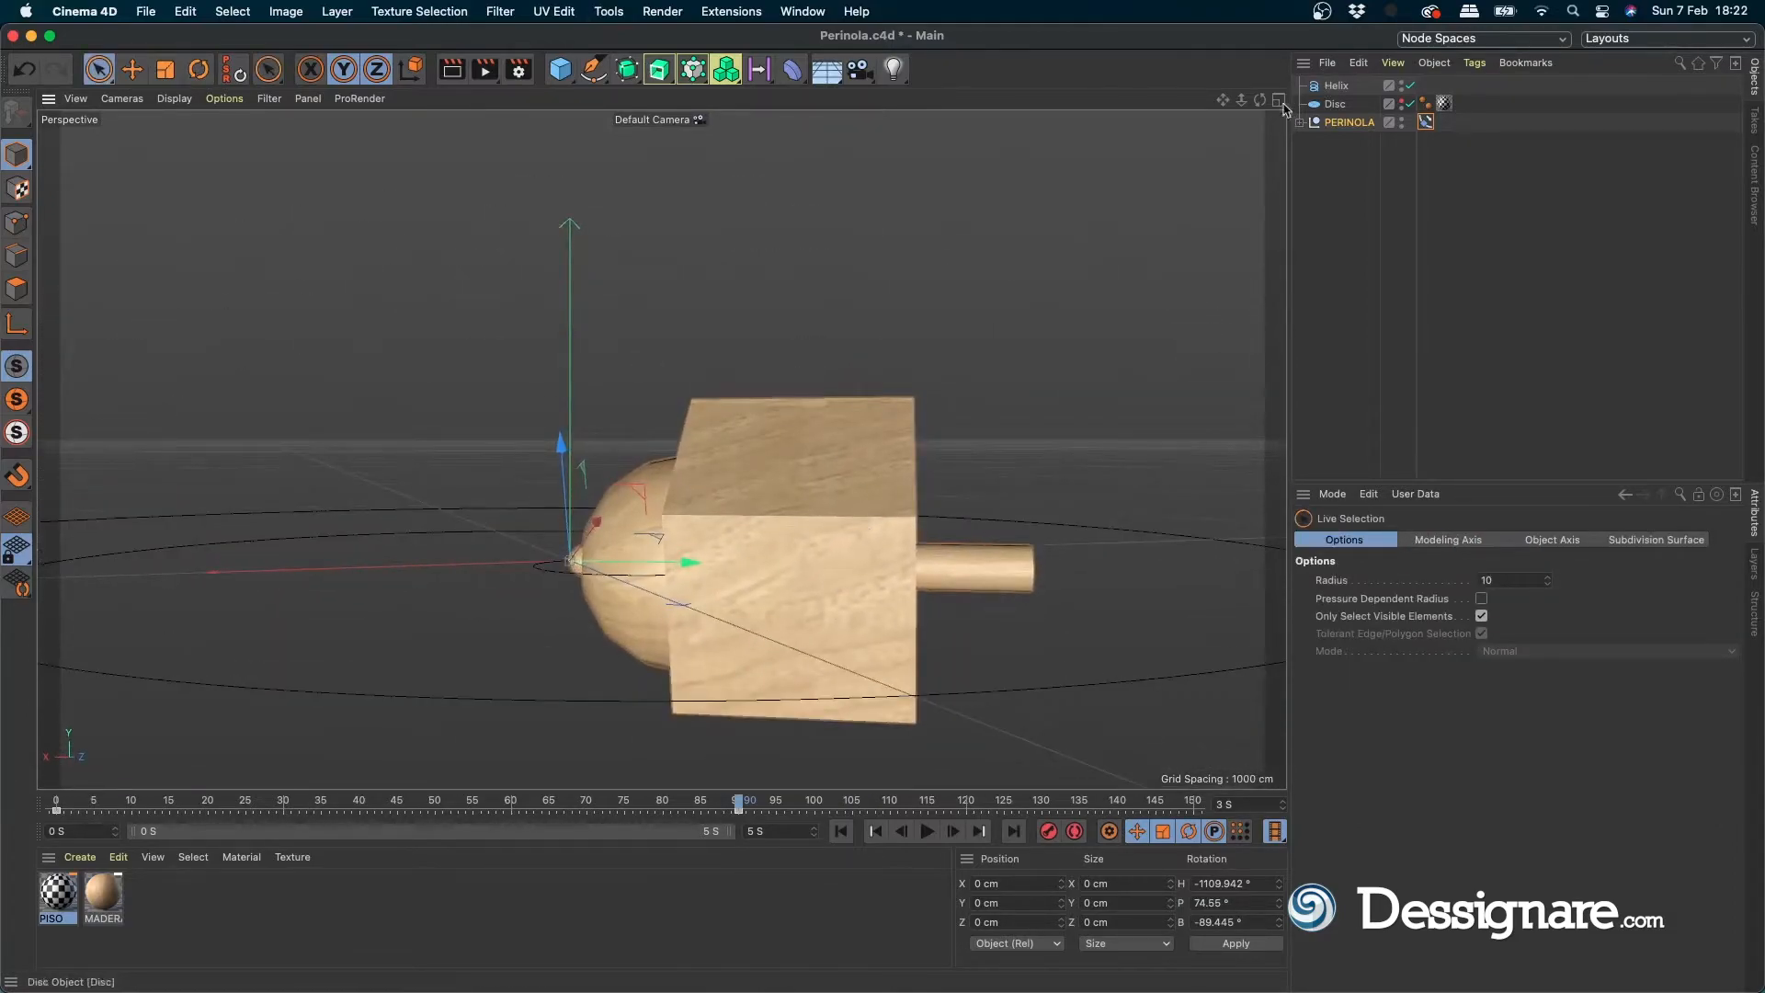
- Fine-tune the lying PERINOLA in the right view to about H -1109.85°, P 71.62°, B -89.53°, and keyframe its rotation at frame 90
middle_click(1203, 320)
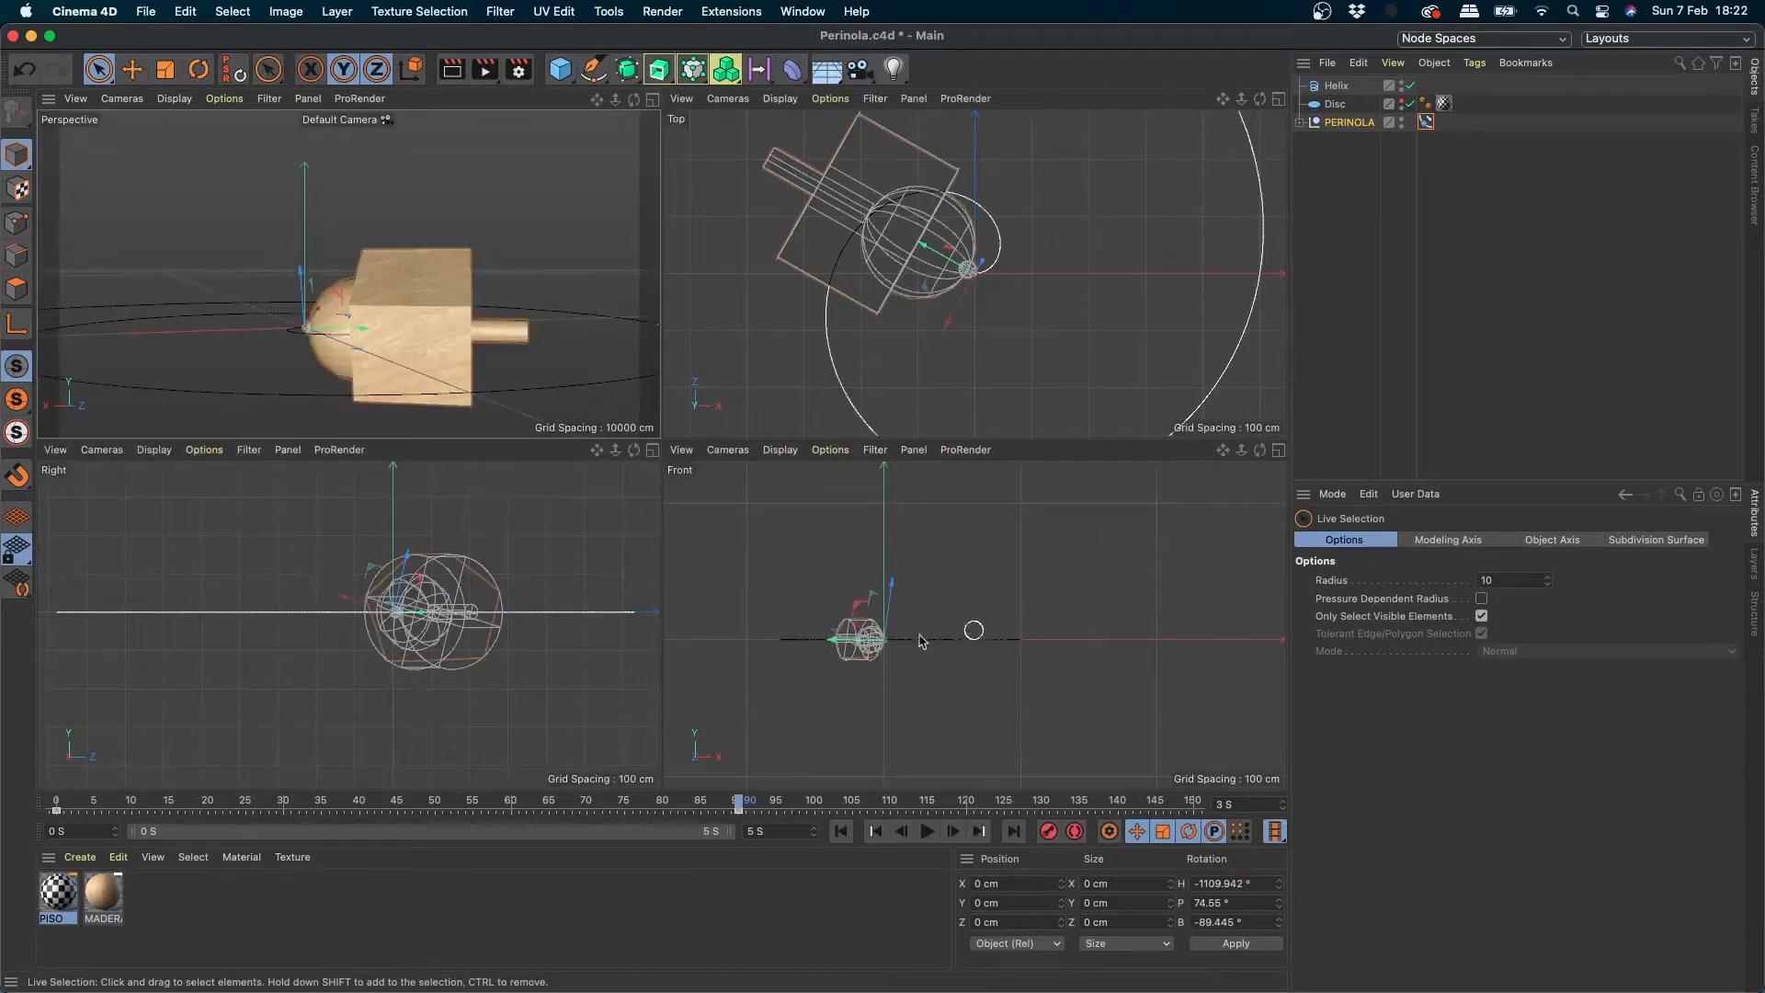
scroll(976, 613, up, 5)
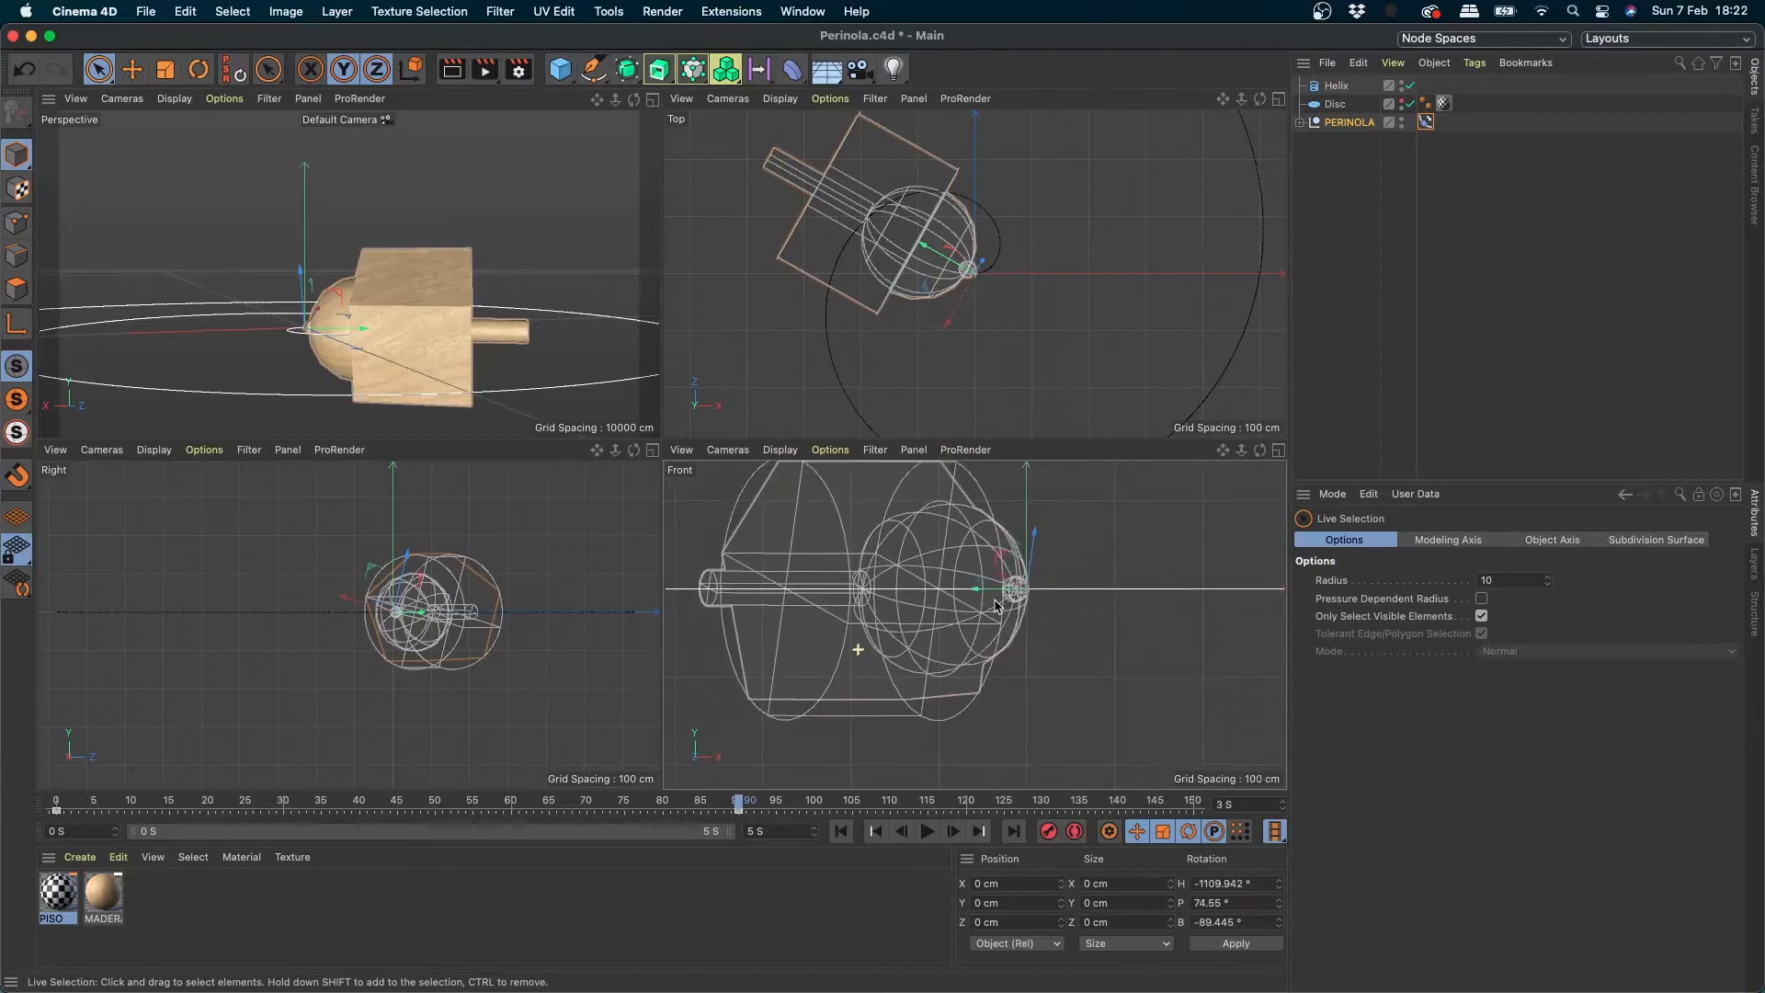
scroll(590, 650, up, 5)
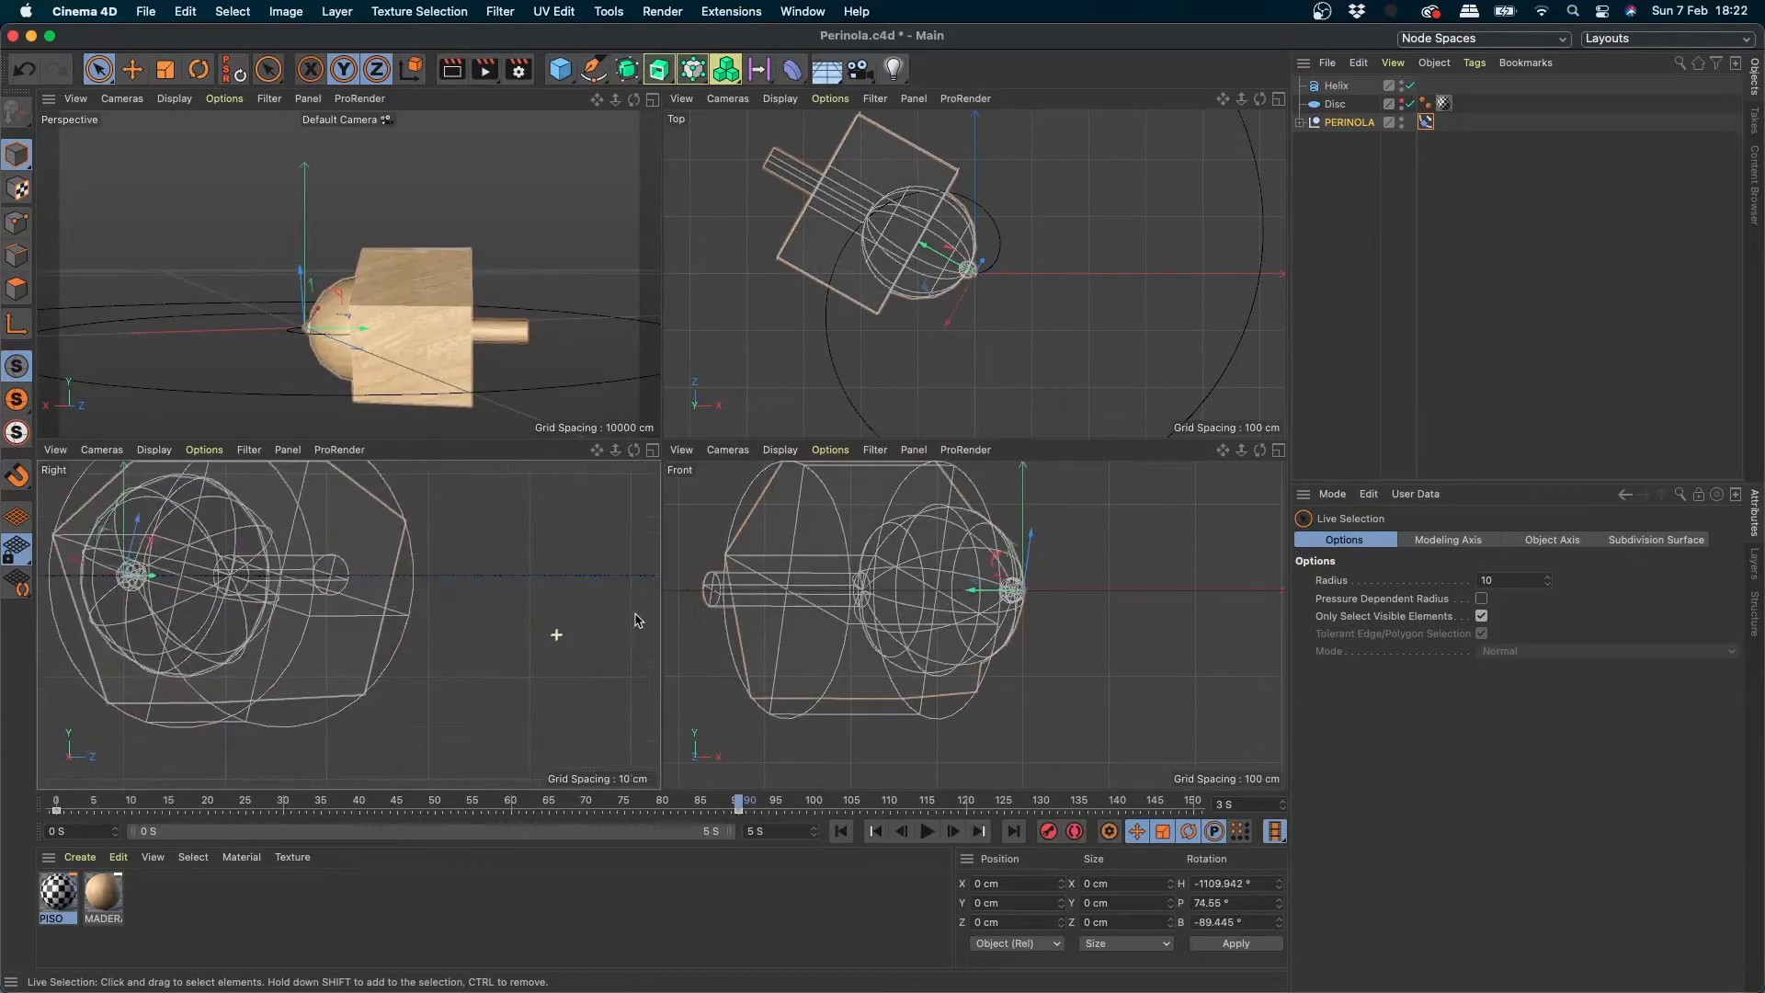
key(r)
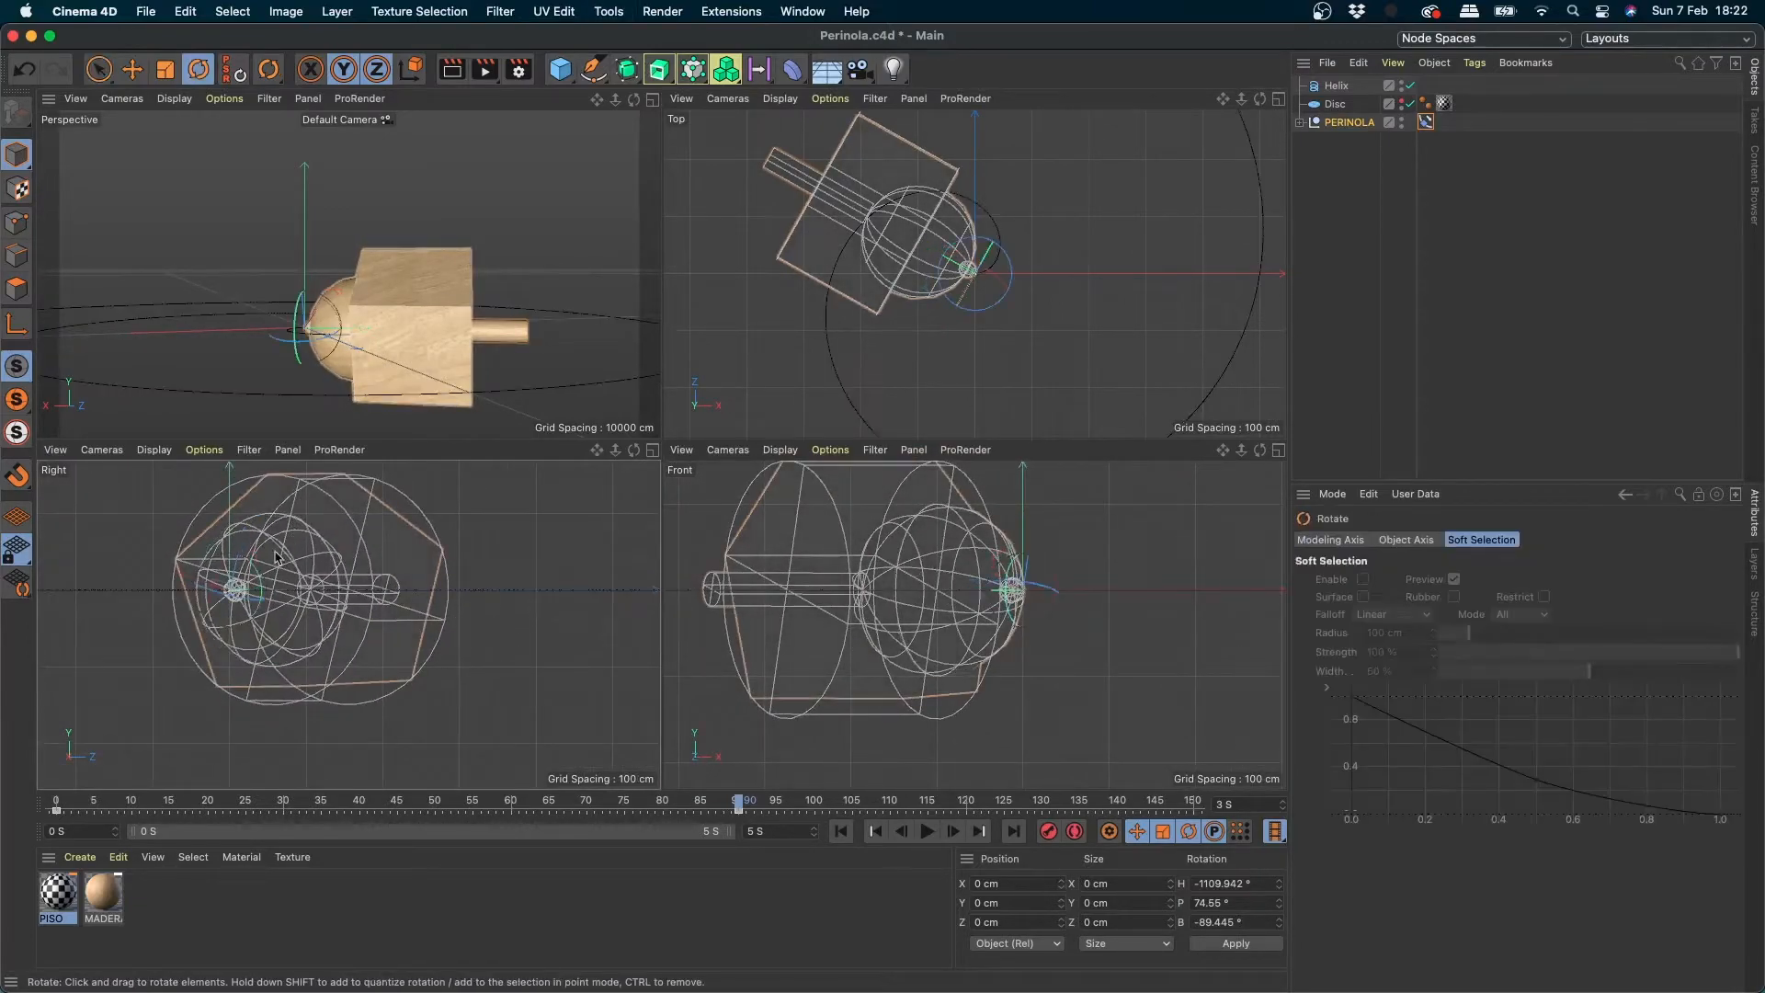
drag(264, 568, 261, 577)
key(space)
middle_click(628, 120)
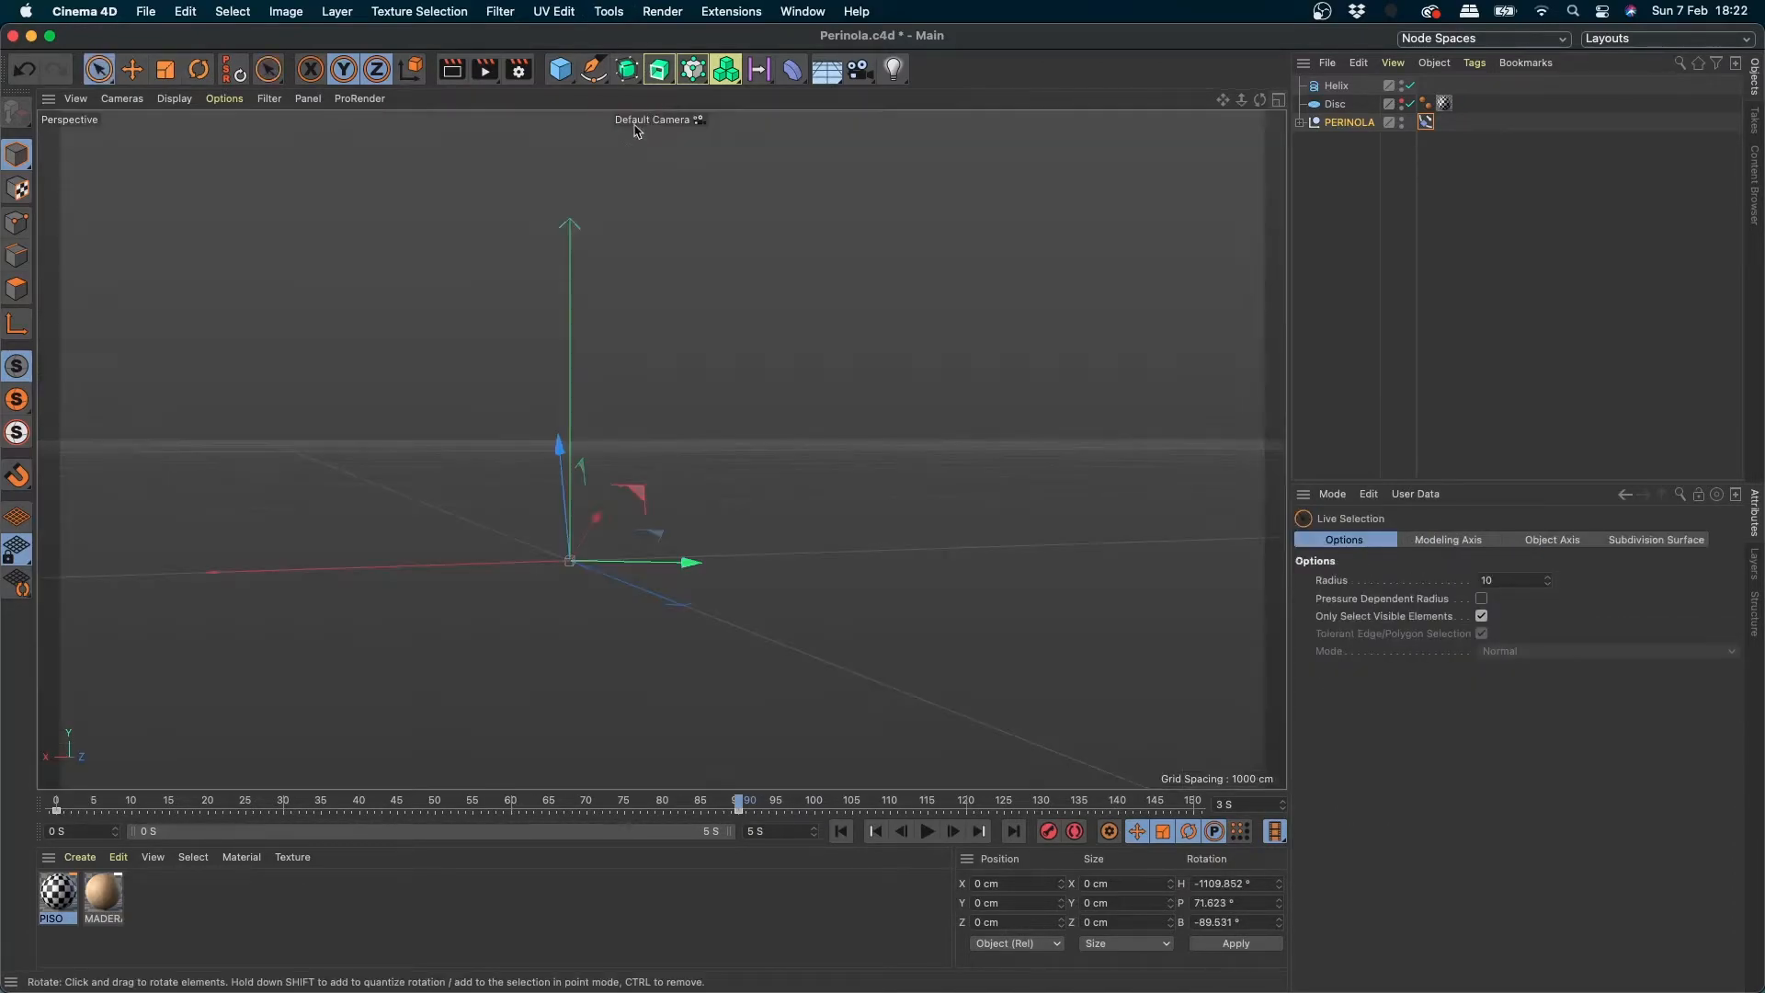
click(1346, 127)
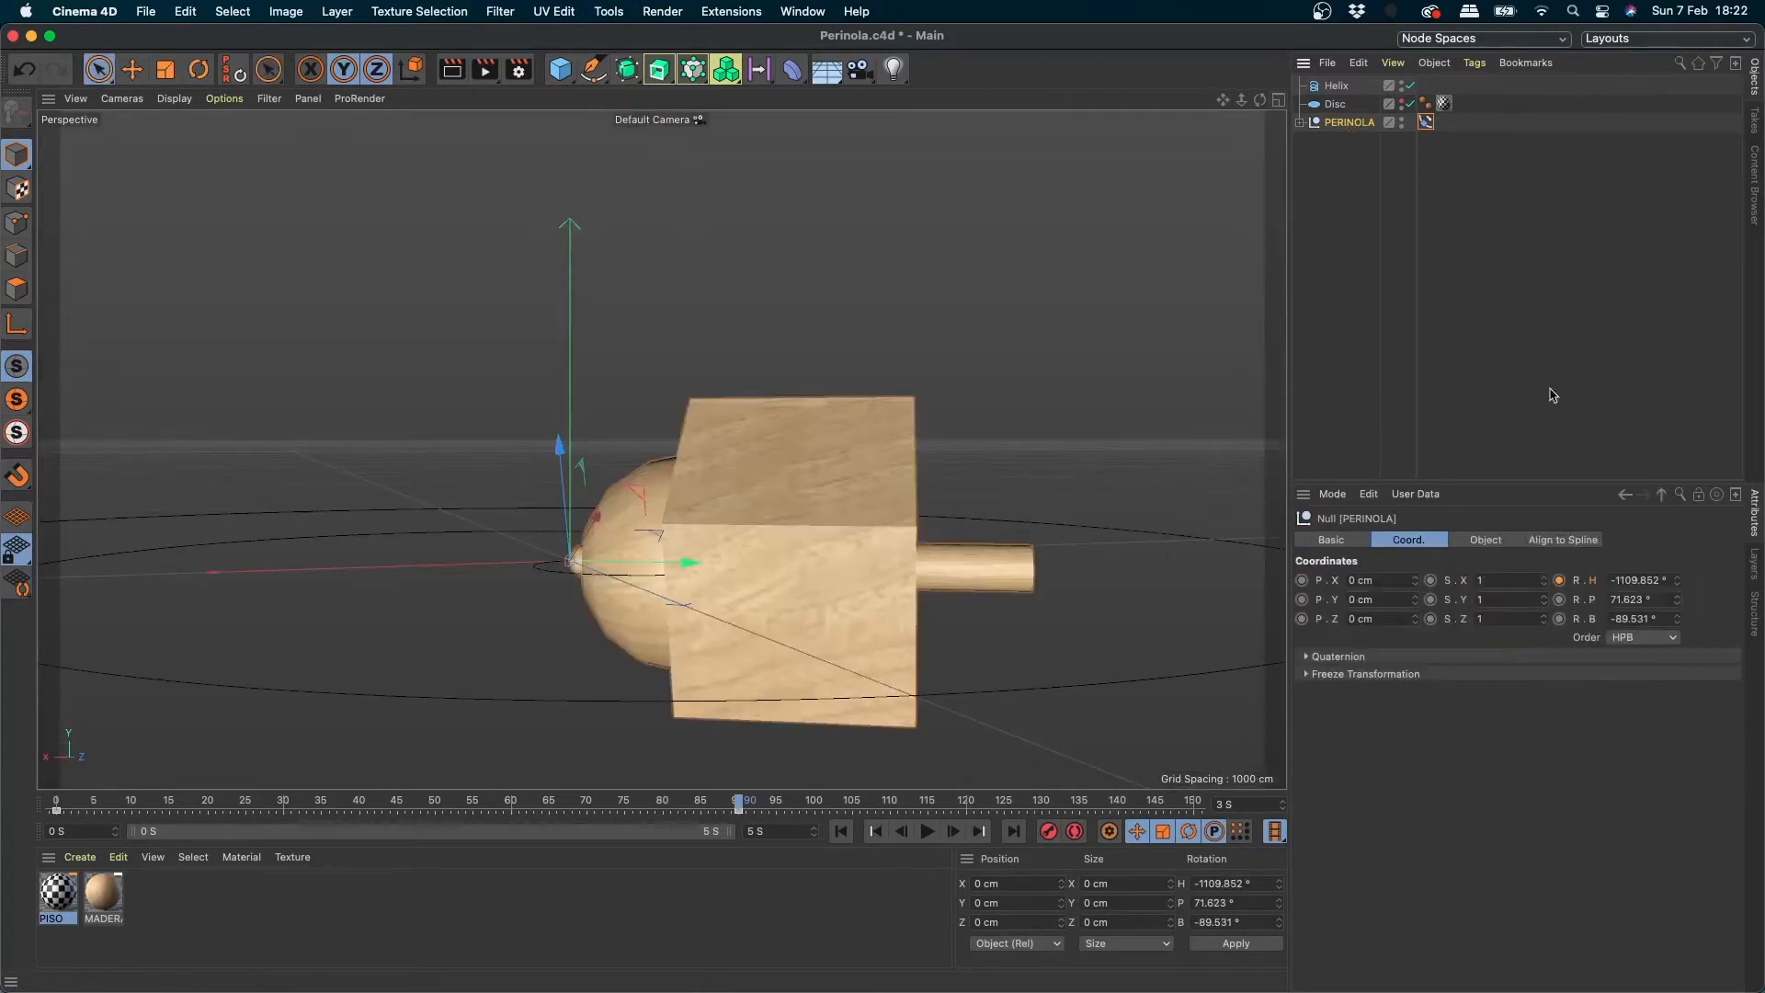
click(1561, 581)
- At frame 65, rotate the PERINOLA group nearly upright, to about P 6.4° and B 3.4°, and keyframe its rotation
drag(725, 791, 549, 812)
key(r)
drag(305, 477, 289, 643)
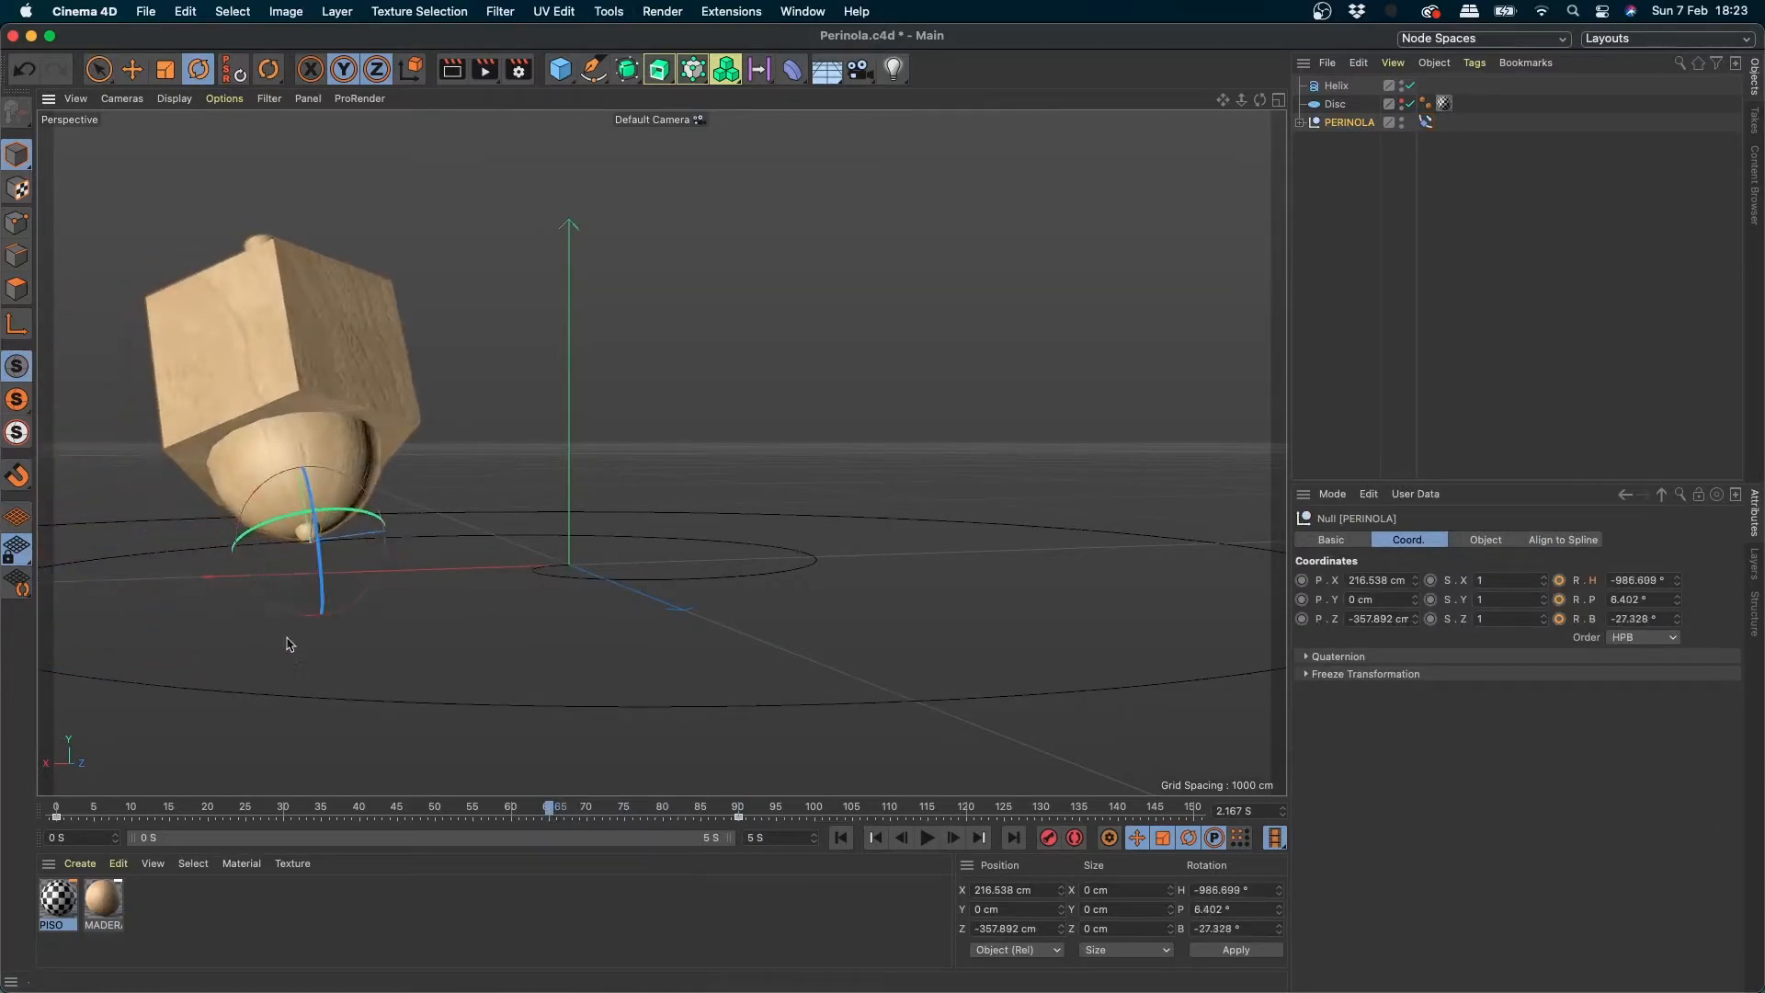
drag(315, 543, 327, 601)
key(space)
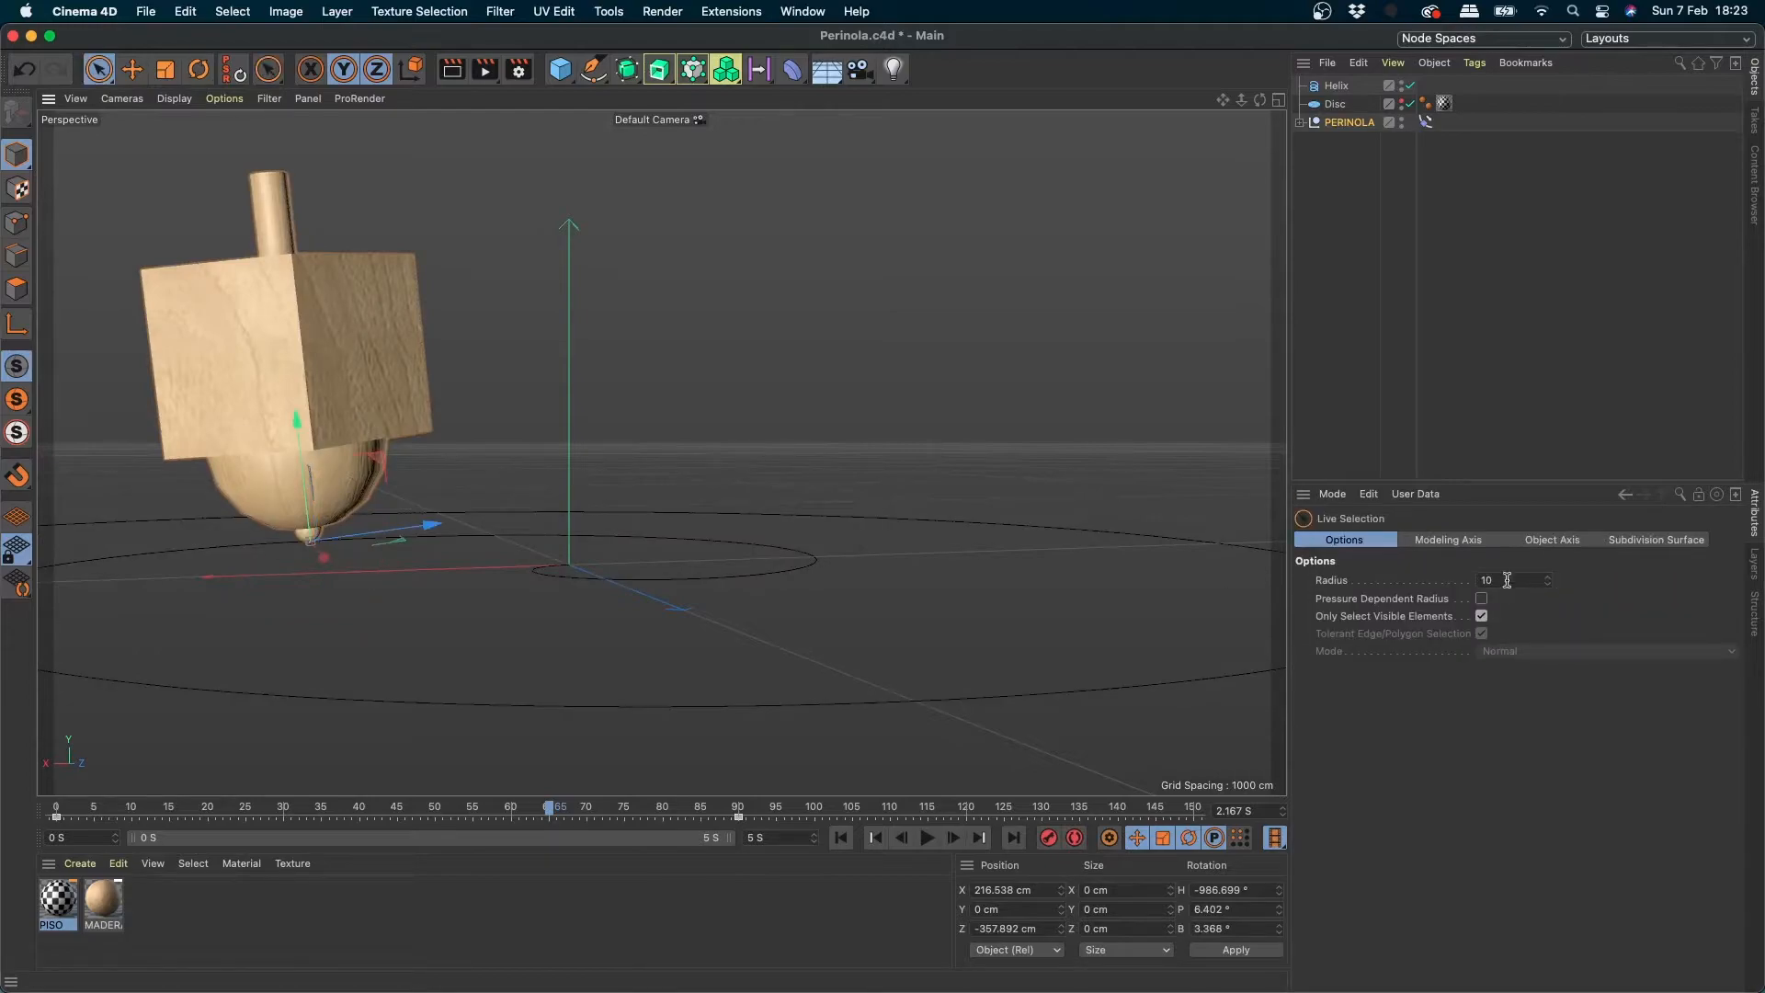
click(1324, 121)
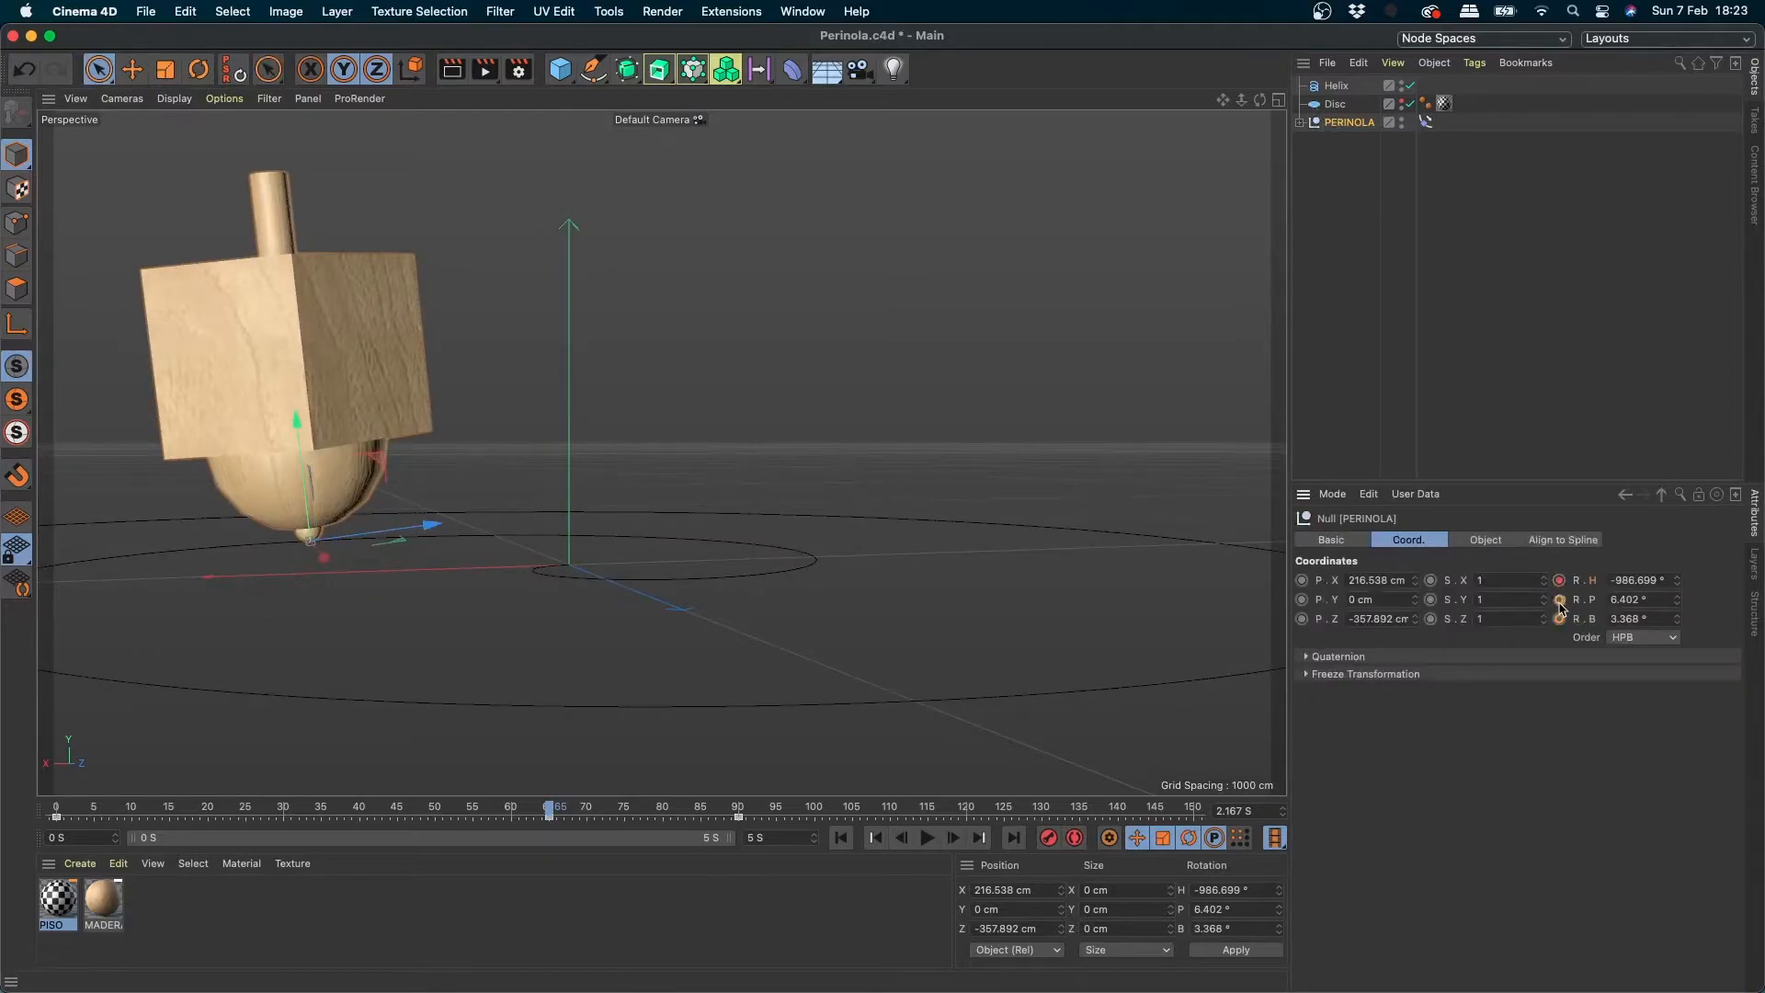
- Play the animation with the whole spiral in view to check how the PERINOLA tips over
drag(548, 811, 101, 813)
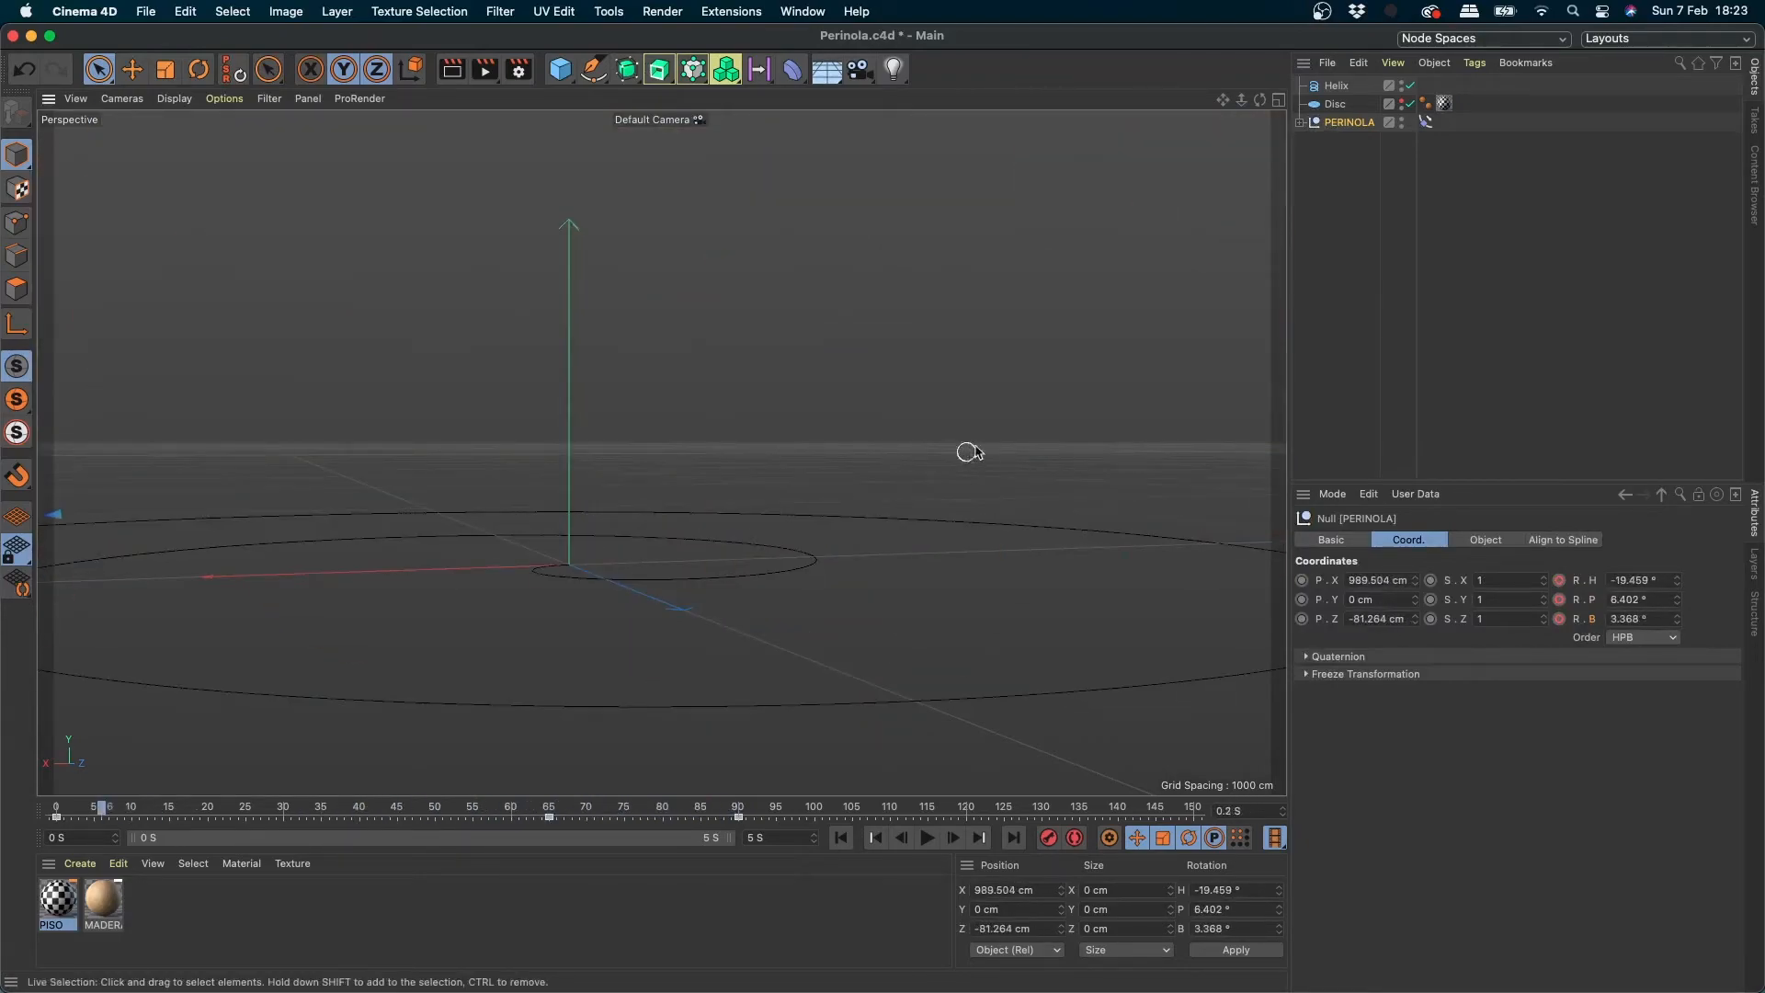
scroll(961, 451, down, 5)
alt+drag(811, 499, 762, 712)
click(775, 609)
click(928, 838)
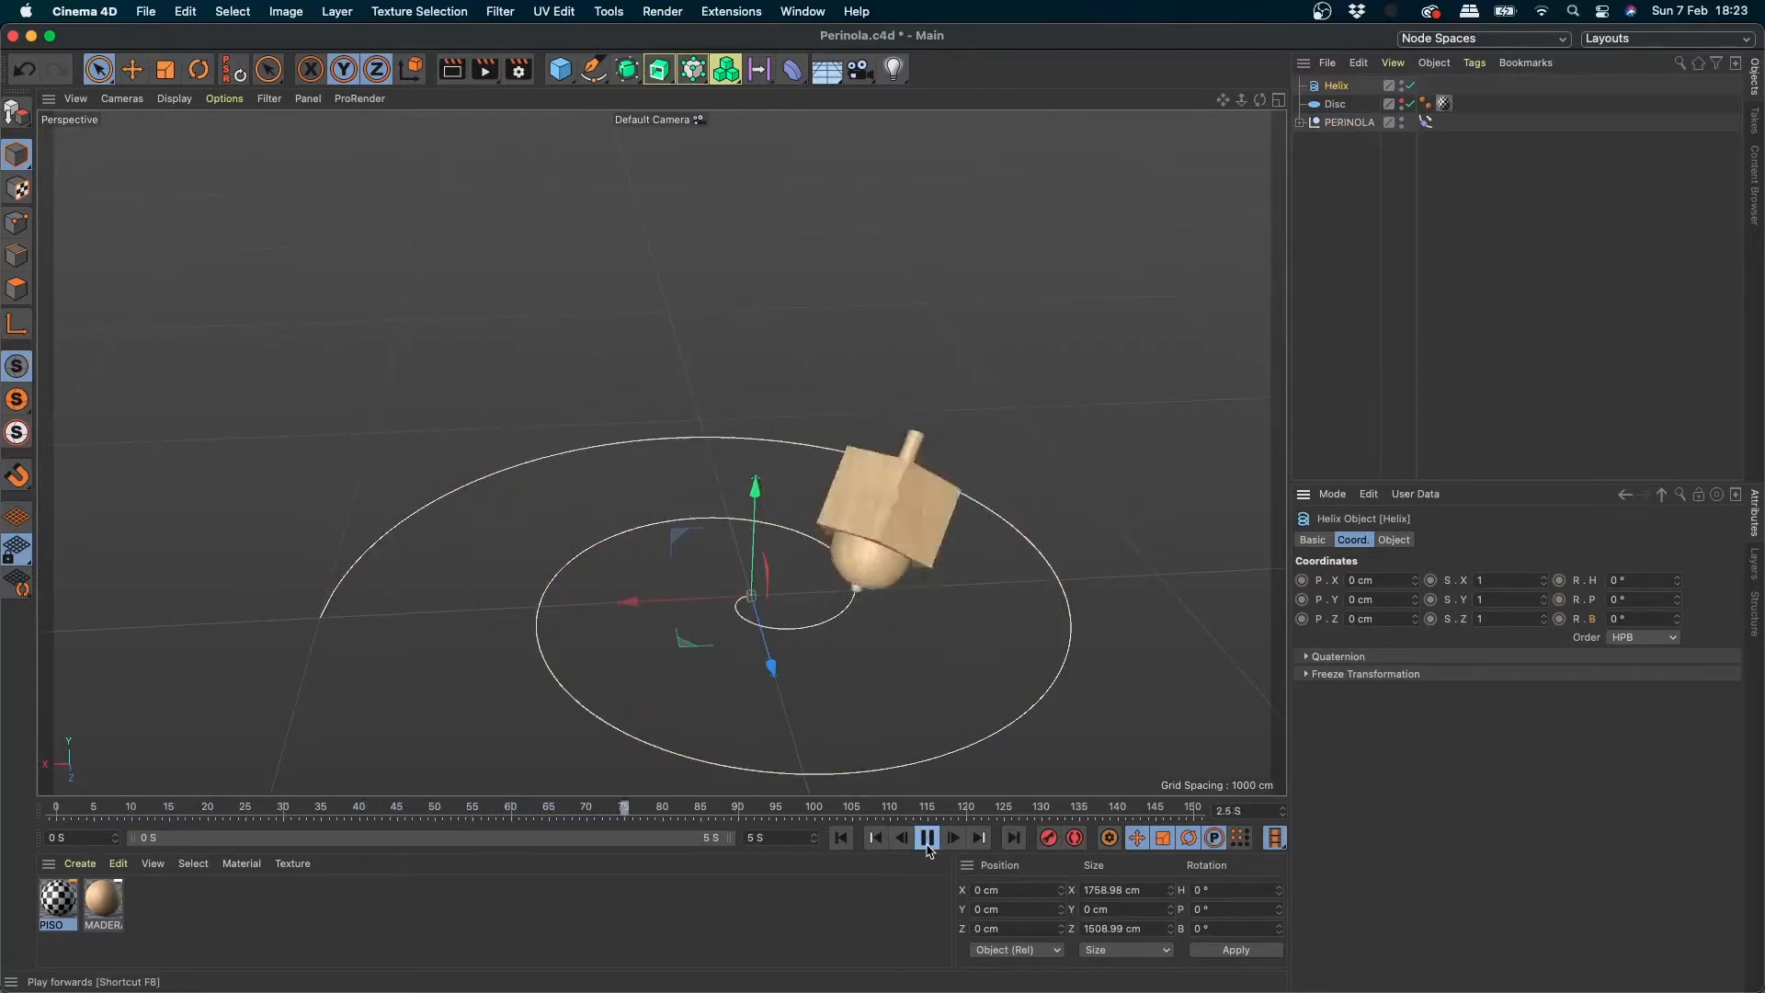
click(929, 838)
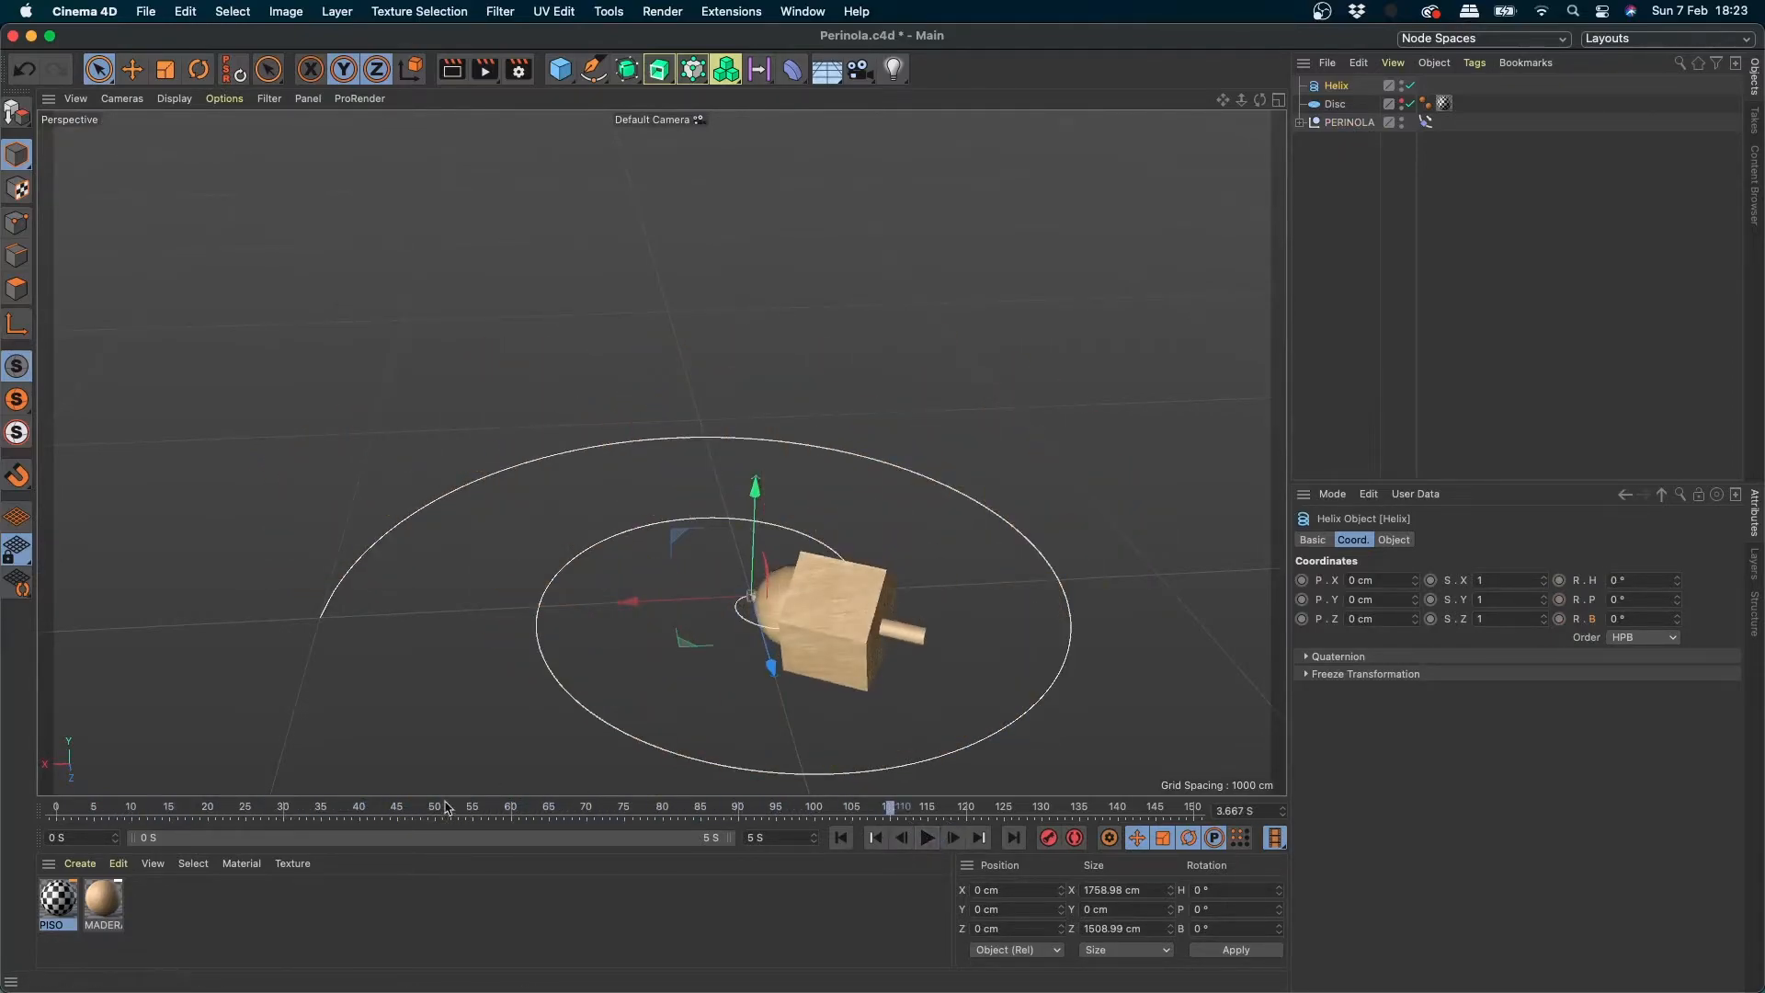
drag(446, 807, 694, 809)
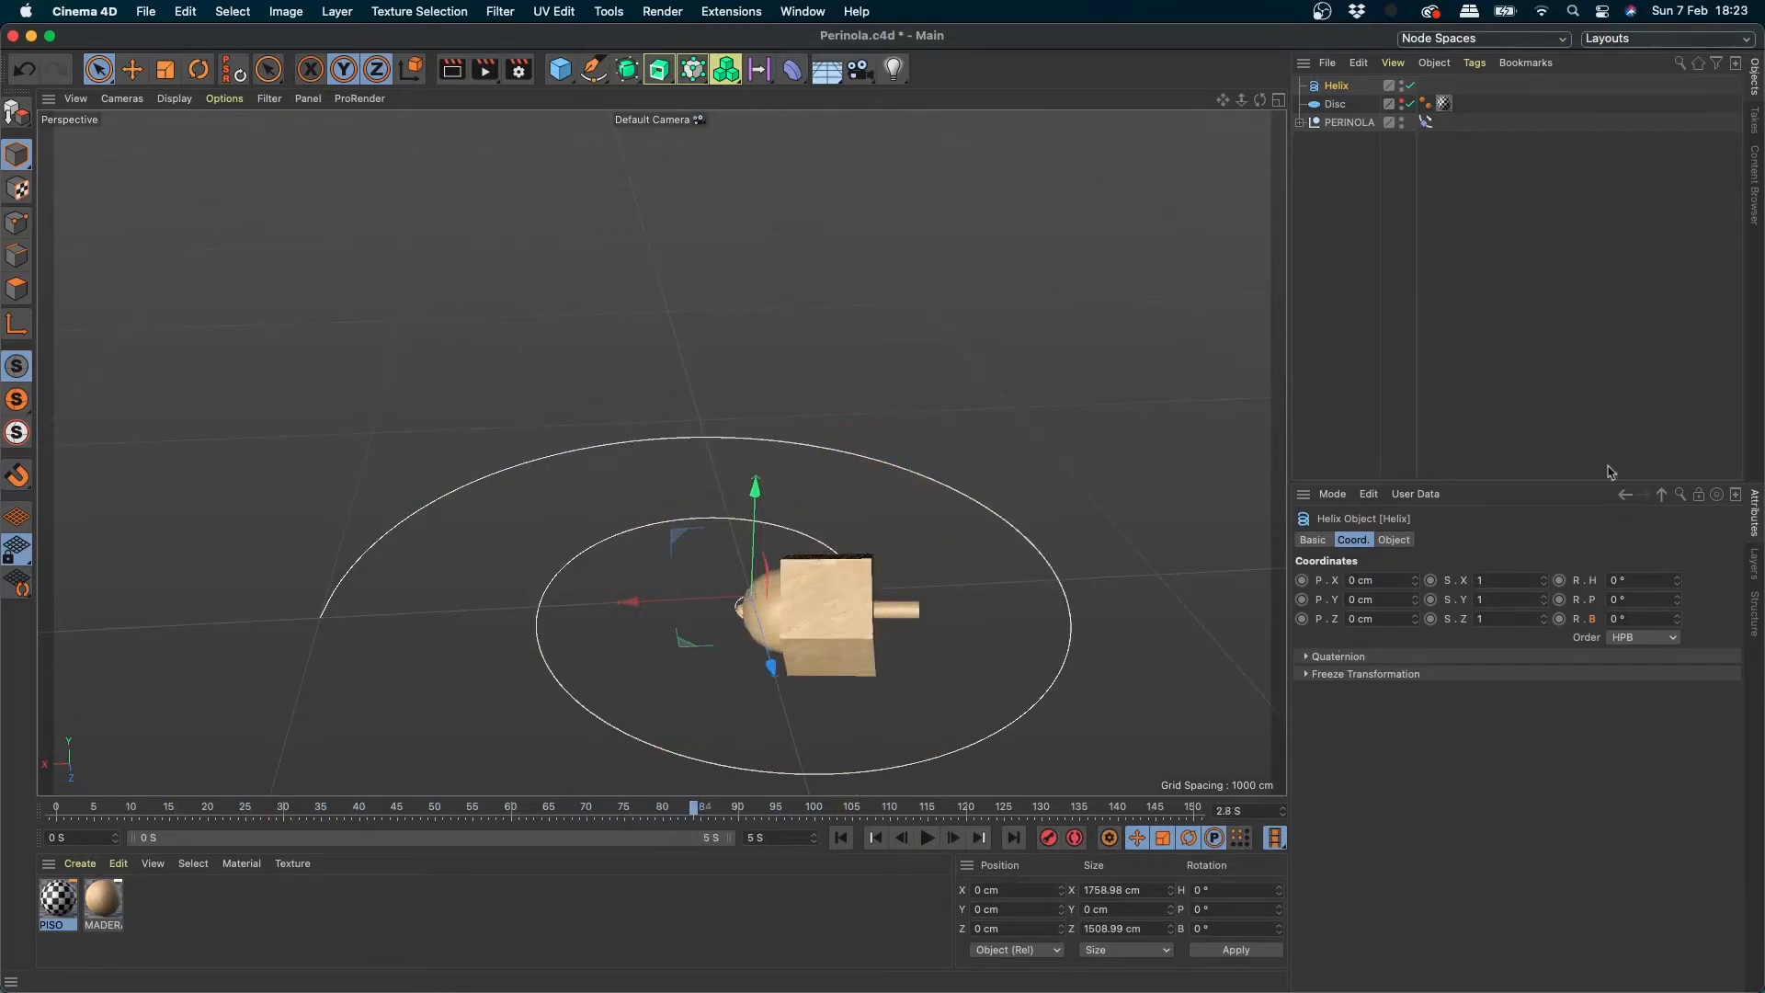
drag(1678, 580, 1639, 580)
click(1349, 122)
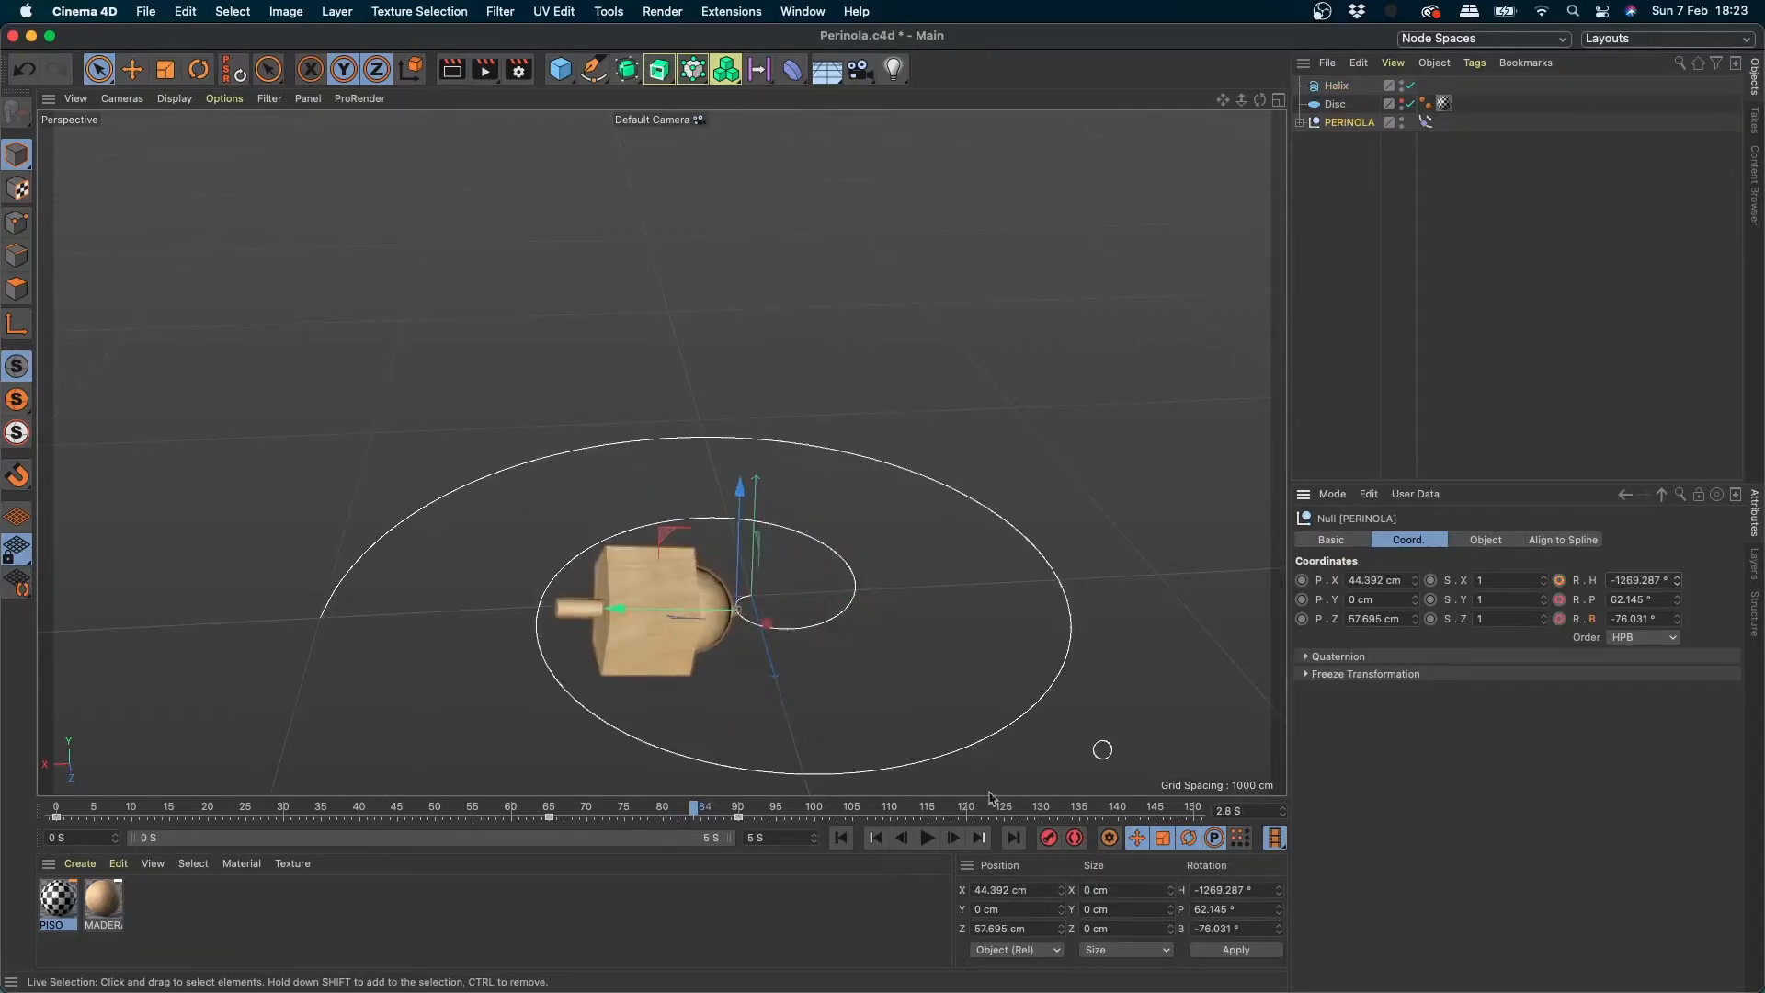
key(super+z)
- At frame 122, set the PERINOLA group's heading rotation (R.H) to -1400.852° and keyframe it
drag(511, 807, 926, 806)
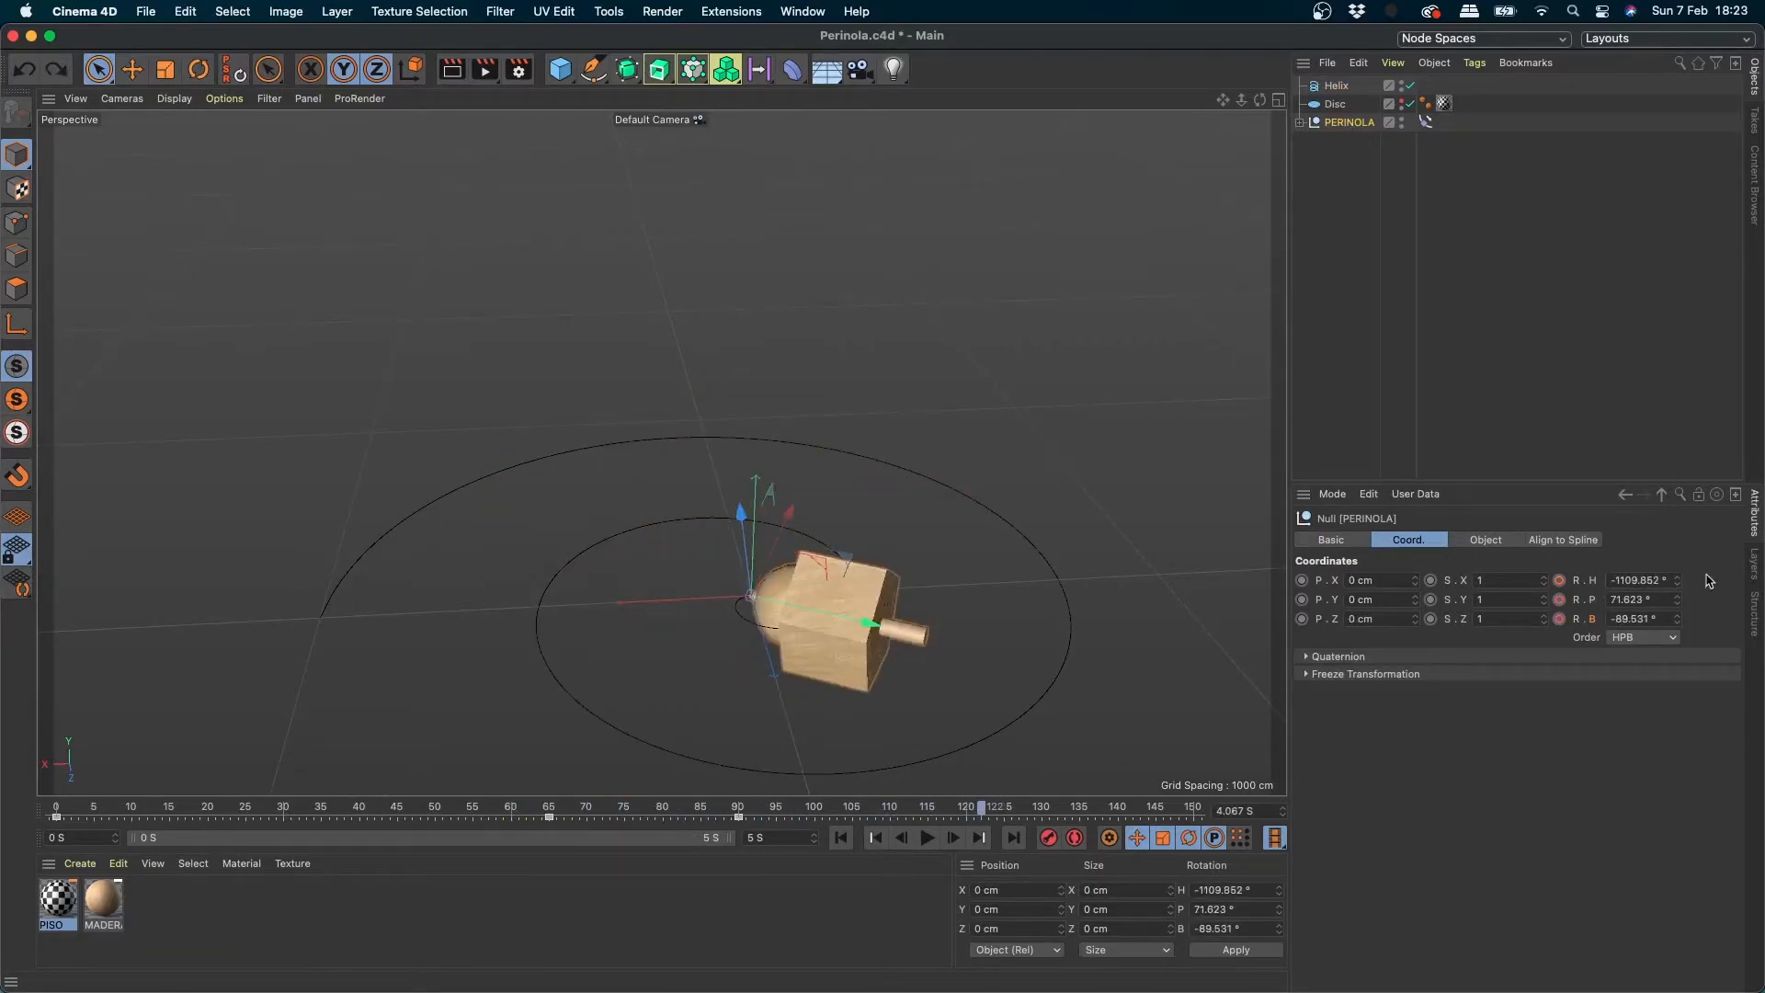
drag(1679, 585, 1655, 585)
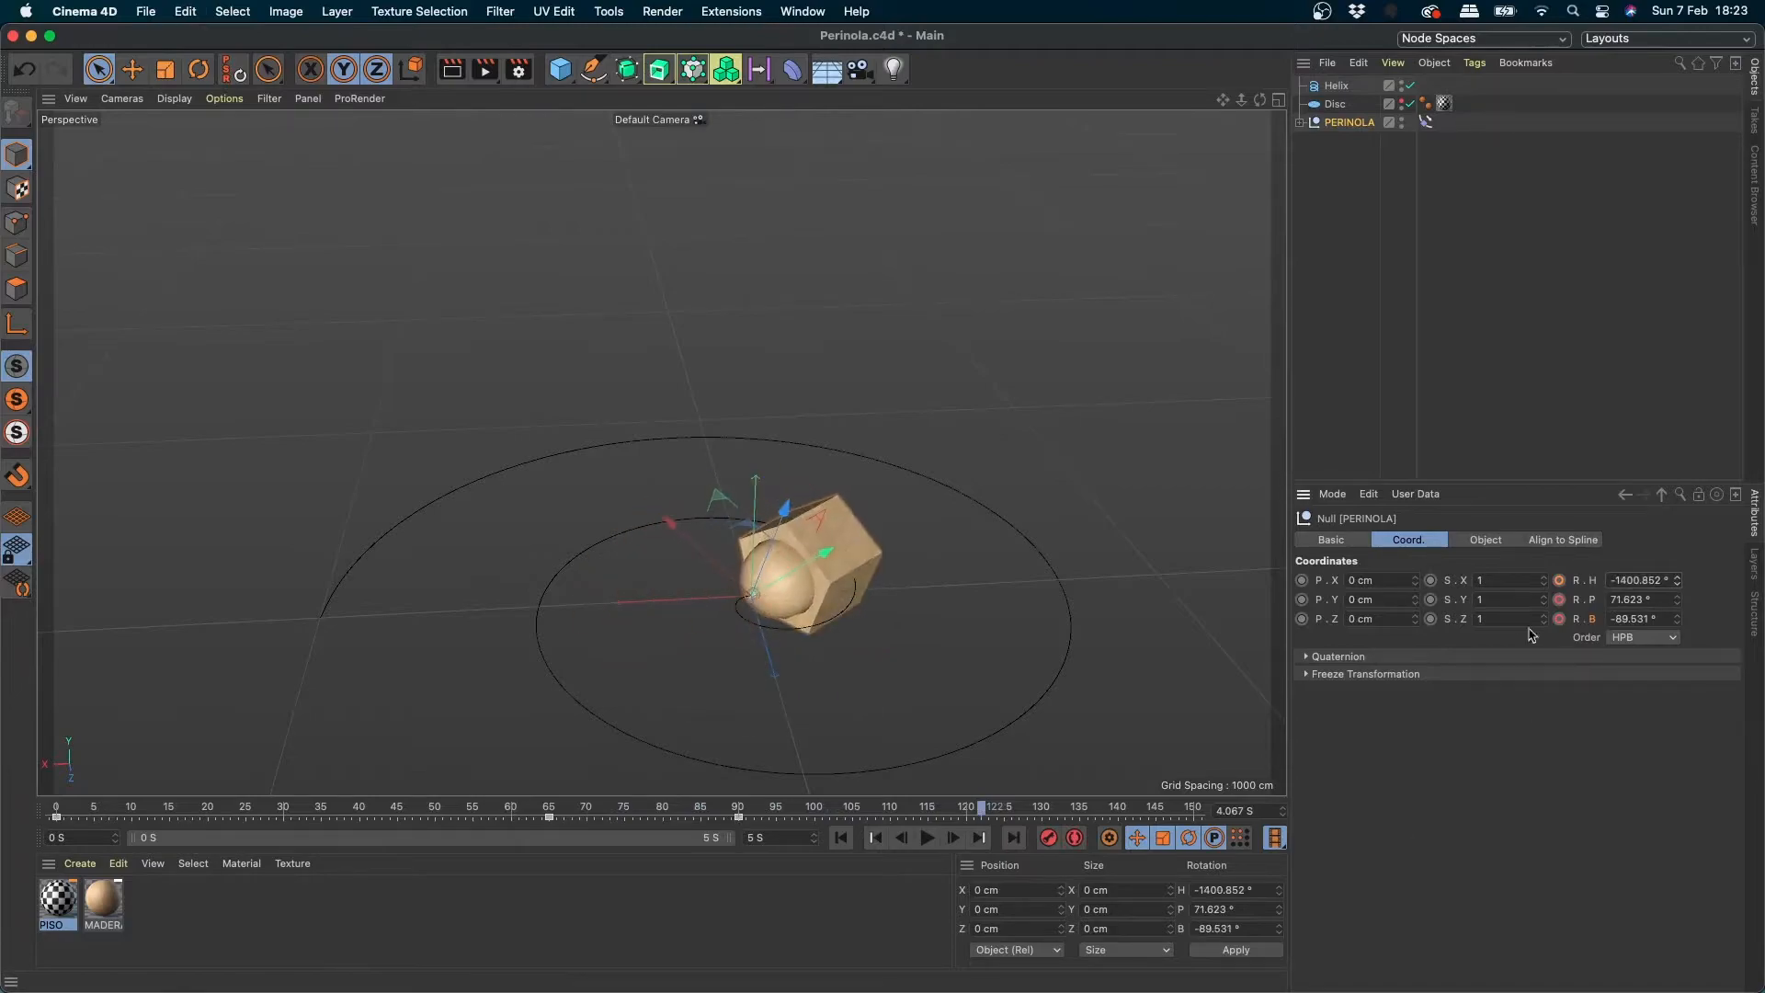
click(1560, 580)
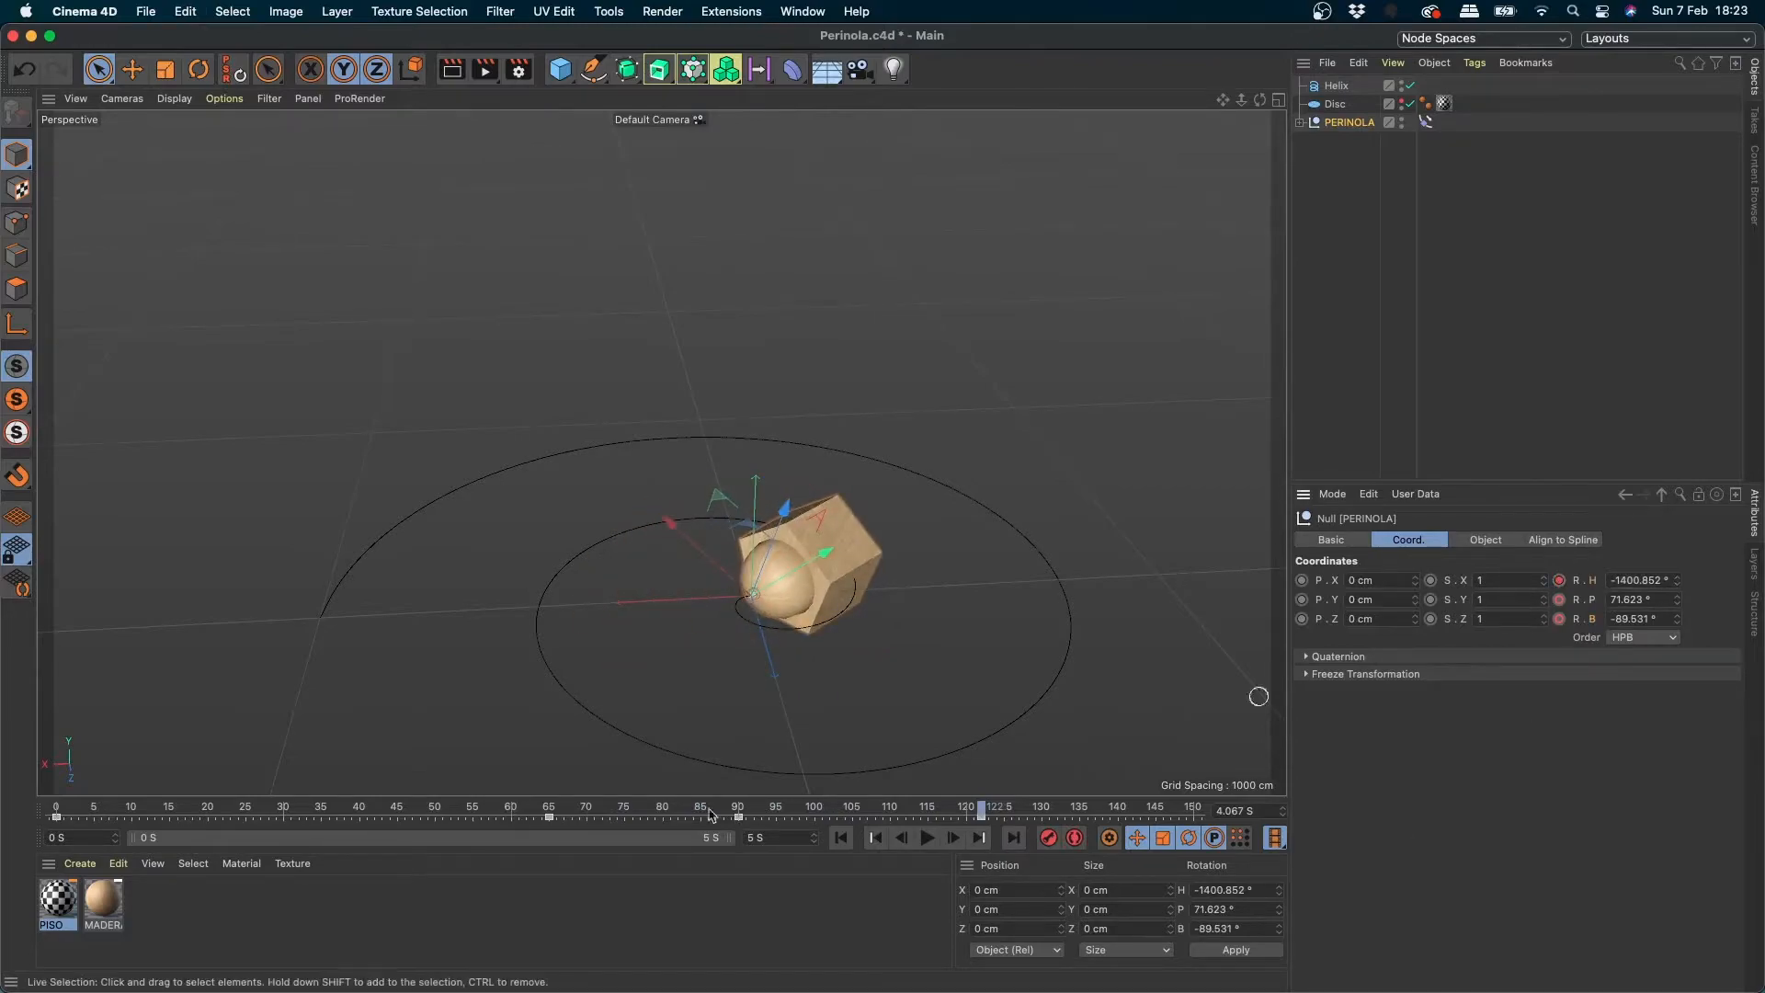
- Replay the animation from the start and inspect the fallen PERINOLA's final pose from several angles
click(841, 837)
click(931, 839)
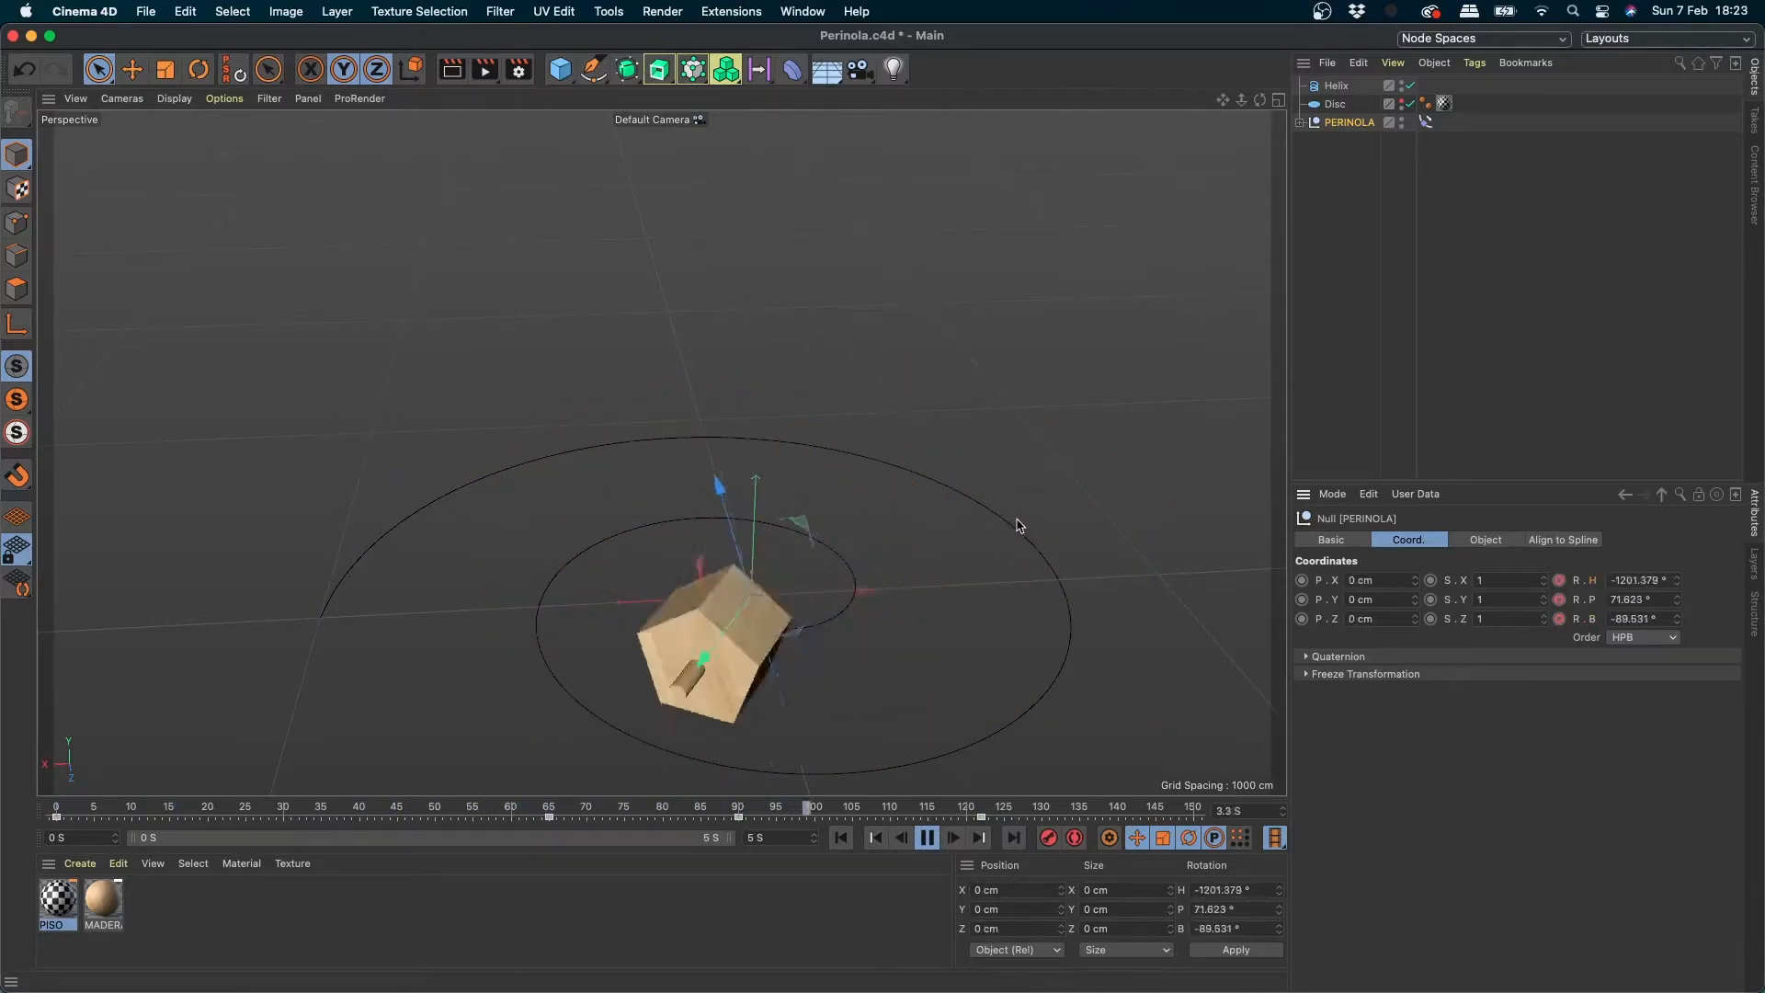
click(926, 838)
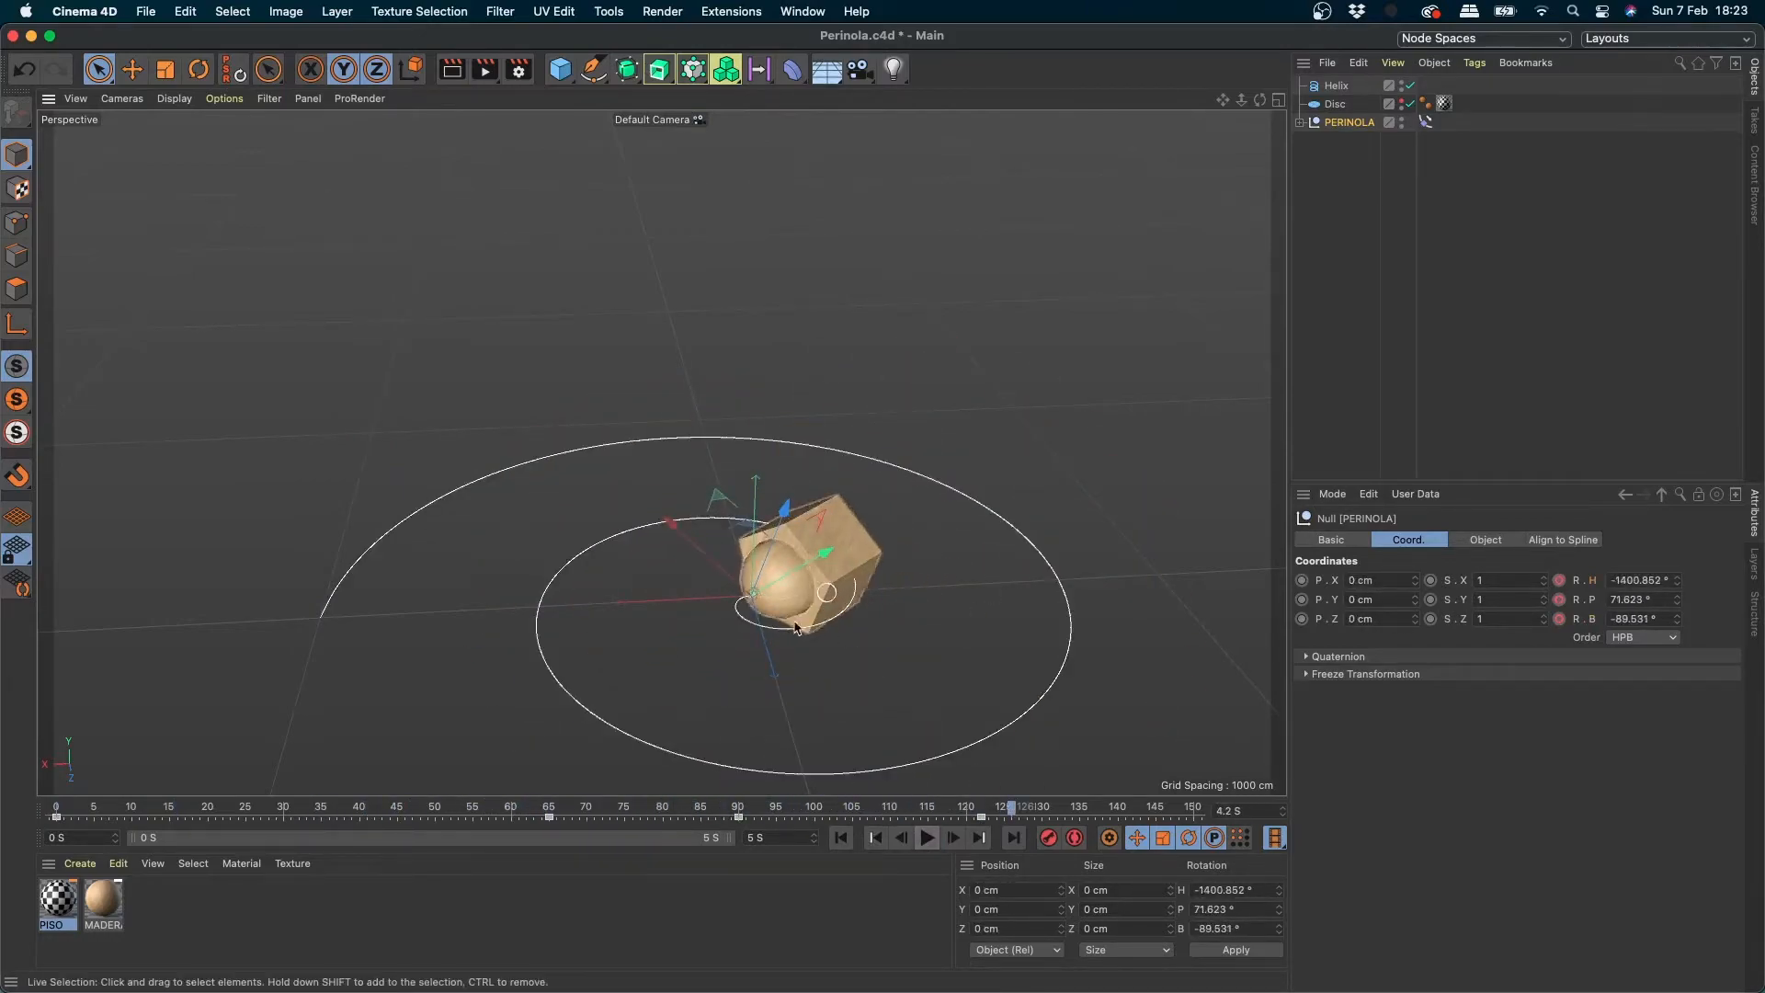
alt+drag(858, 608, 781, 579)
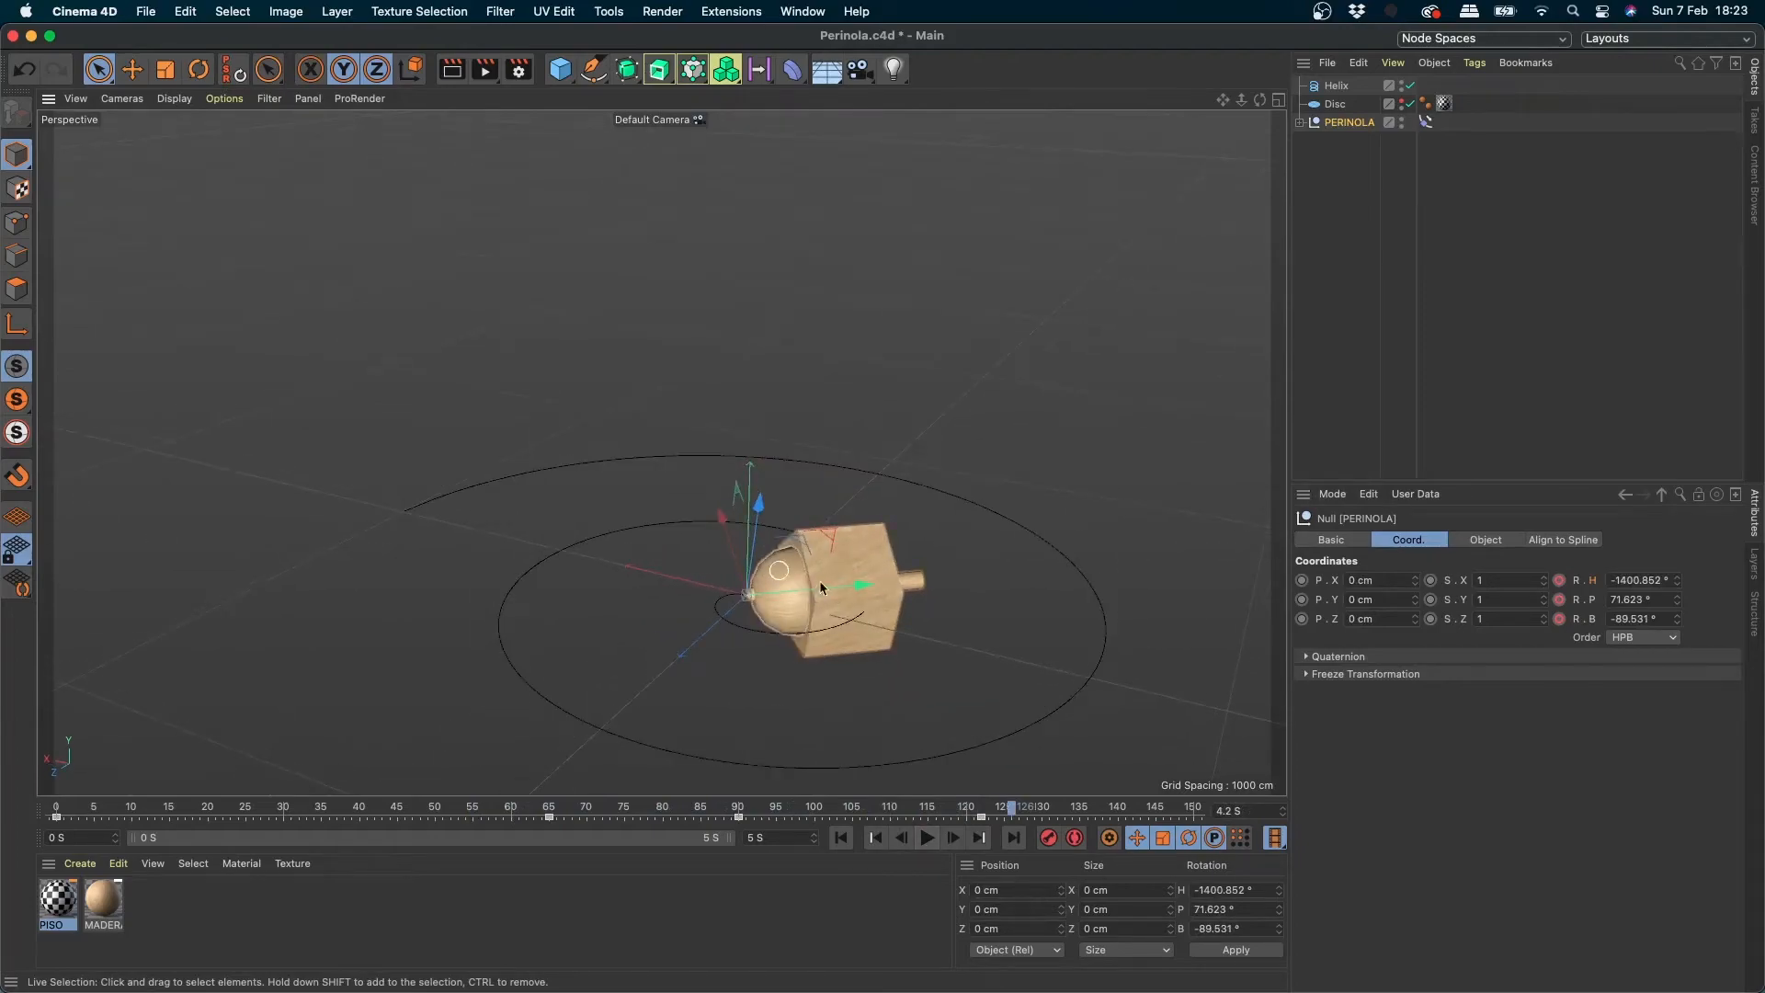
mouse_move(873, 571)
alt+right_down()
mouse_move(970, 554)
mouse_move(875, 571)
alt+right_up()
alt+drag(874, 571, 948, 713)
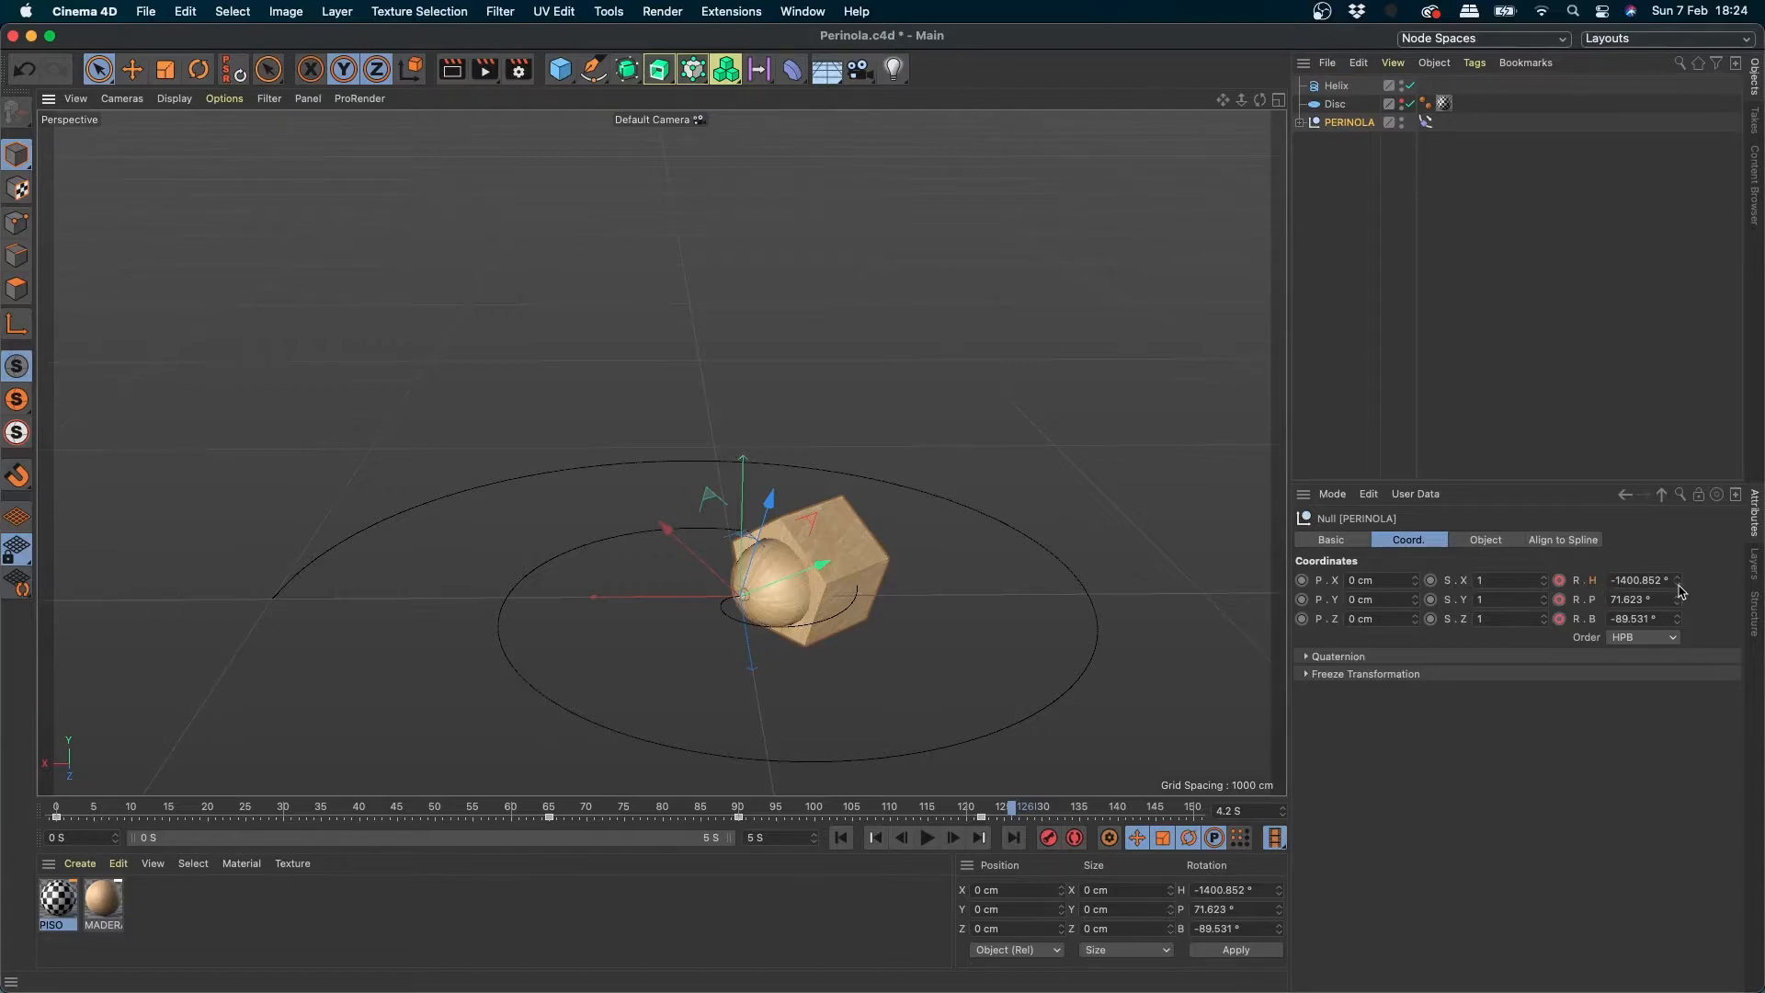
- At frame 126, set the PERINOLA group's heading rotation (R.H) to -1414.852°
drag(1679, 586, 1646, 600)
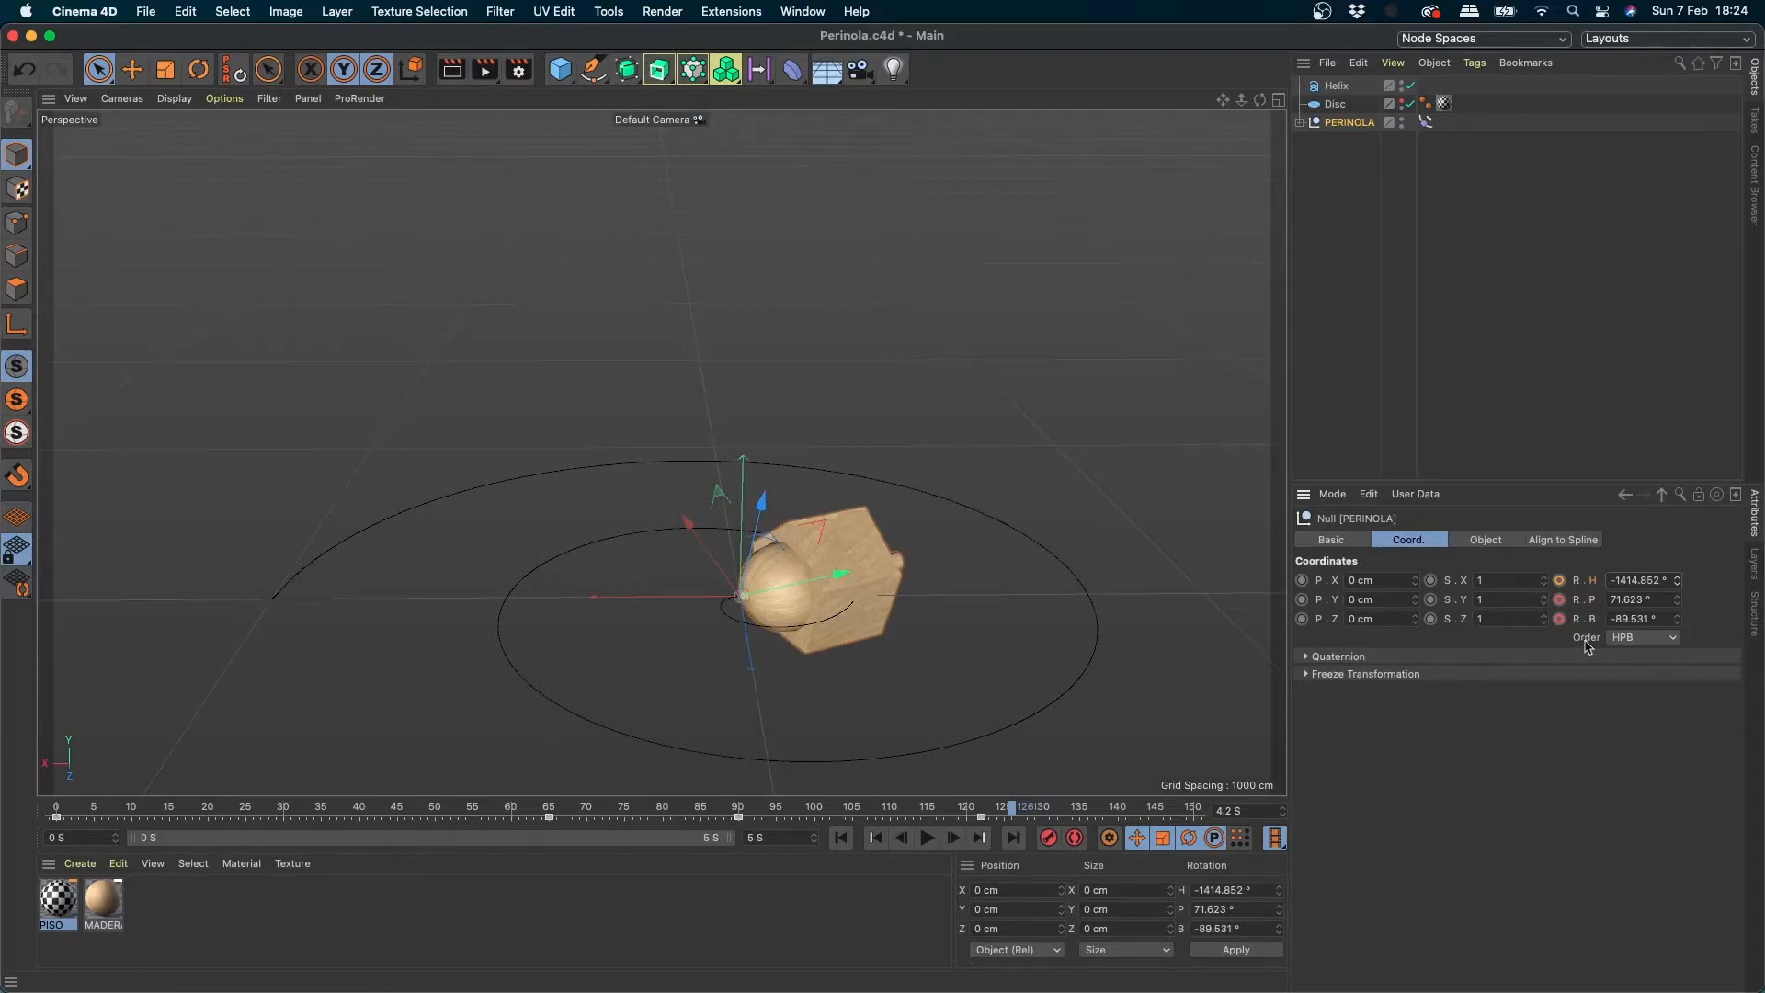
click(1653, 644)
click(1694, 570)
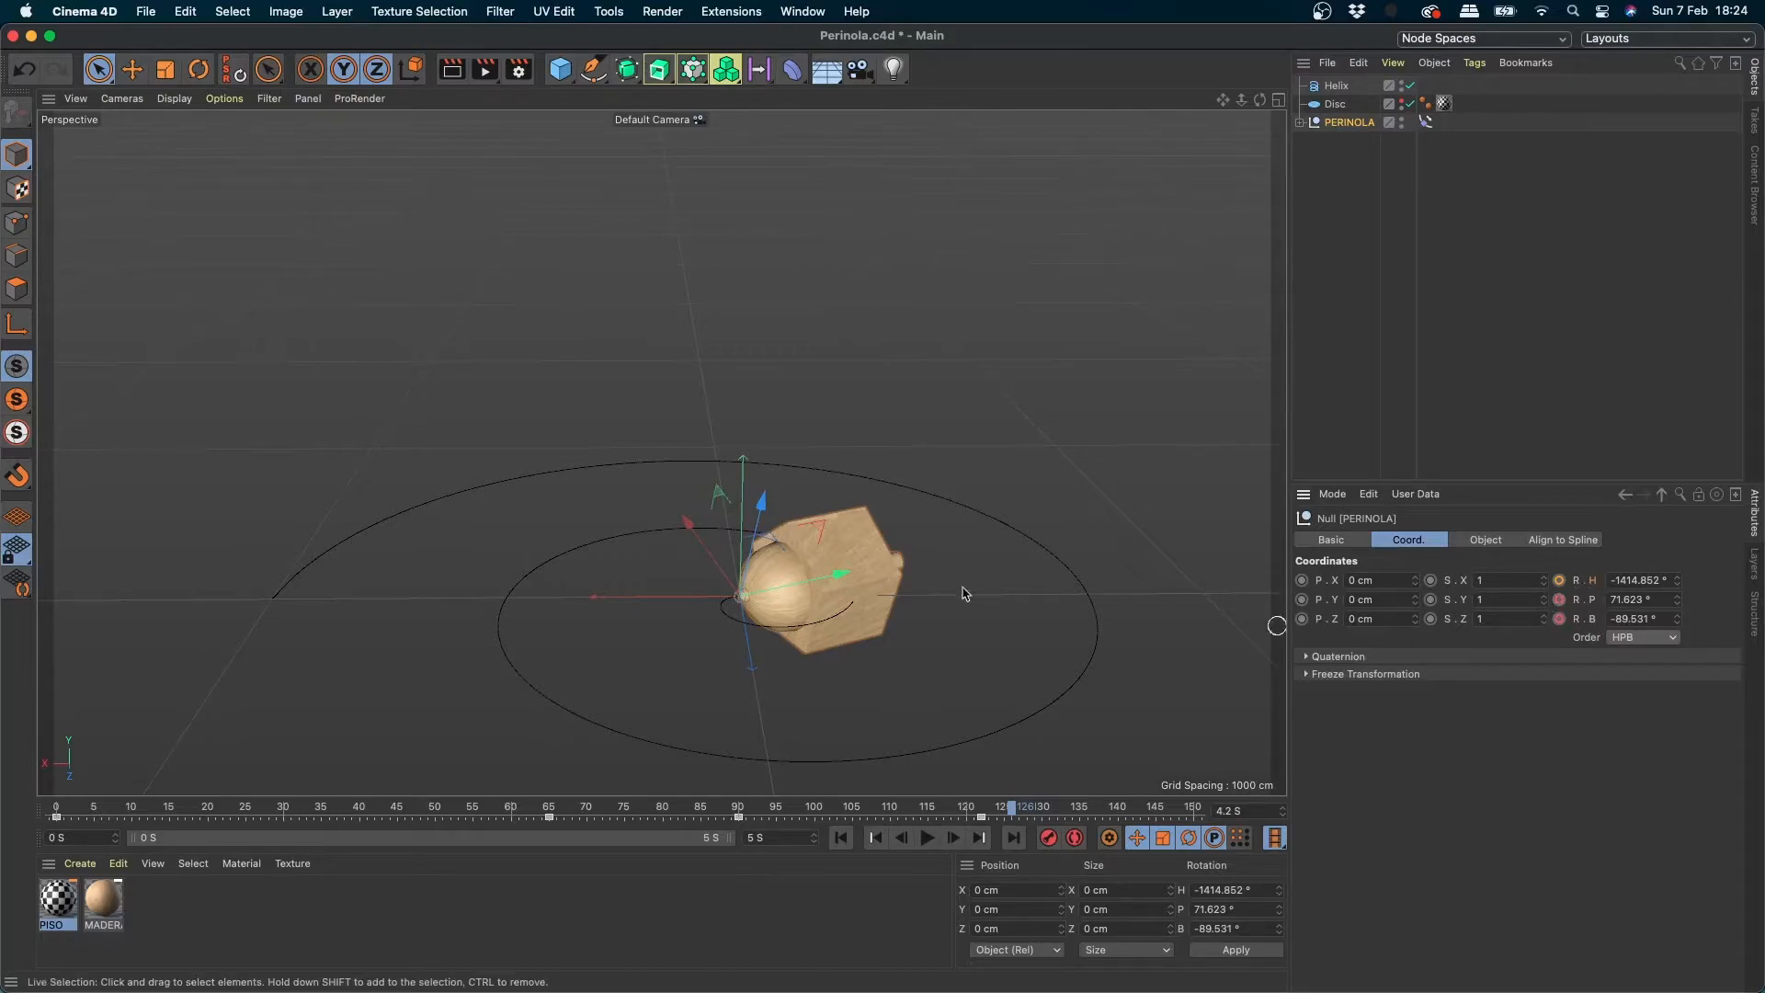
scroll(901, 593, up, 3)
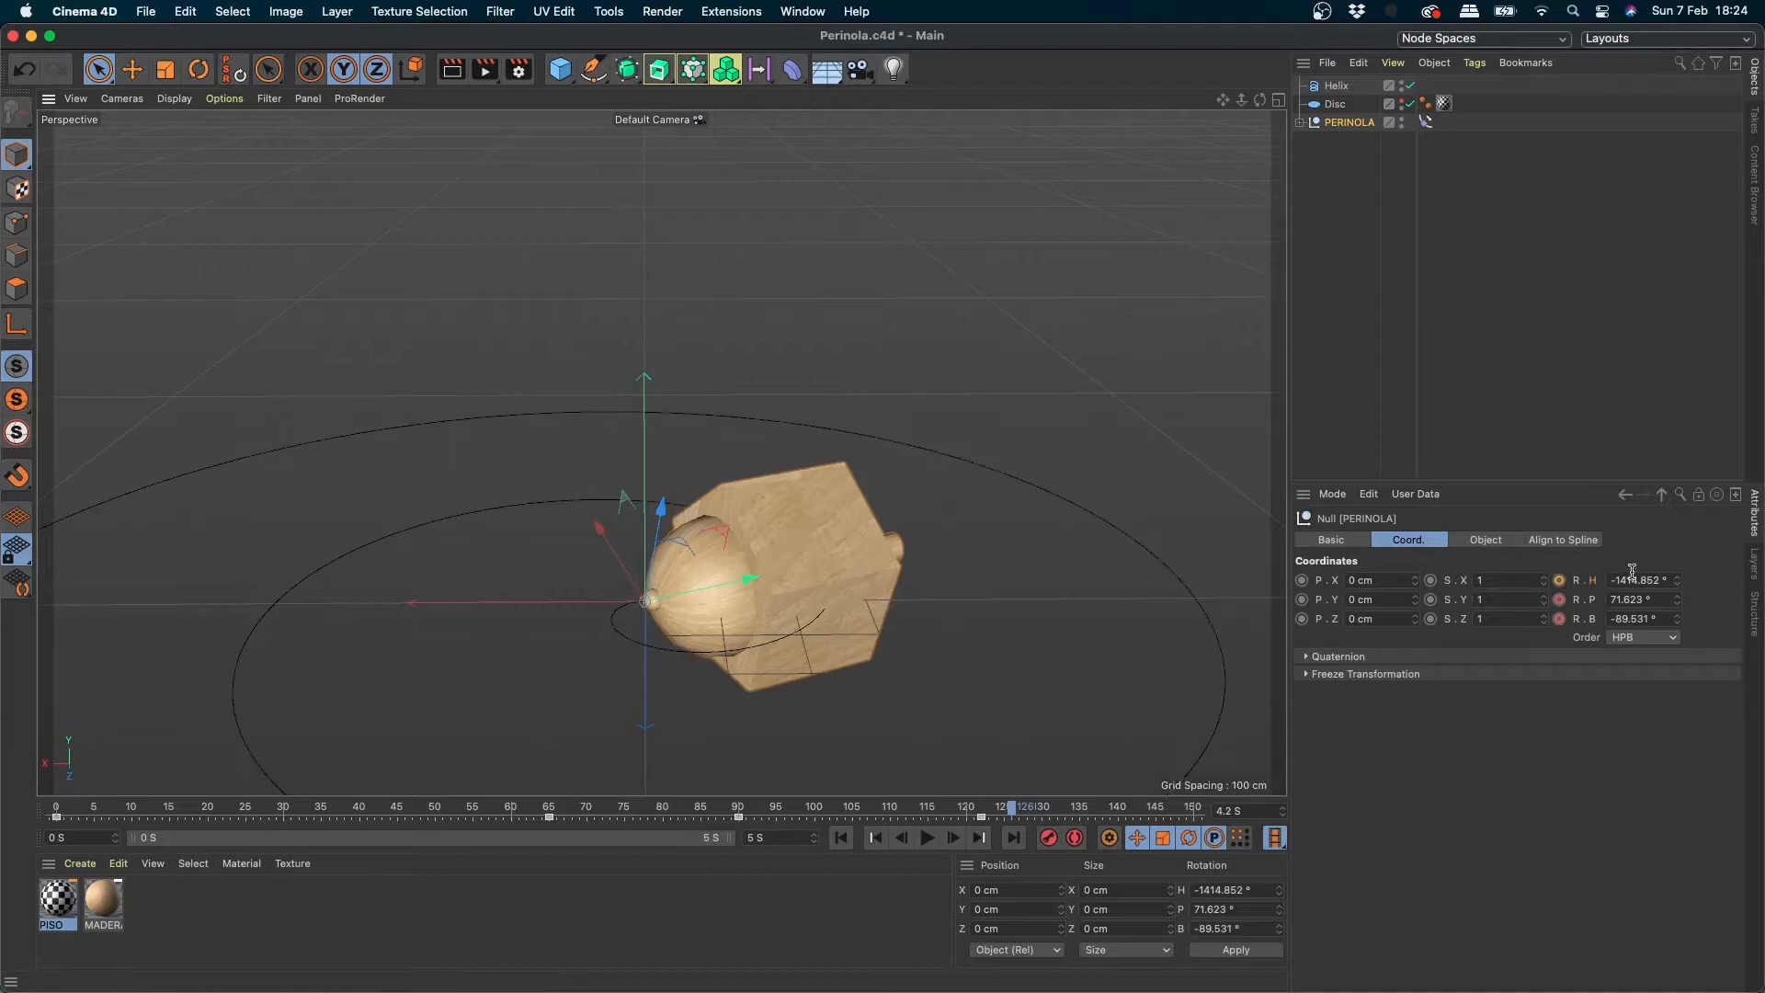
- At frame 126, try rotating the PERINOLA to R.H -1423.852°, R.P 67.623° and R.B -92.531°
mouse_move(1678, 586)
mouse_down()
mouse_move(1678, 559)
mouse_move(1663, 599)
mouse_up()
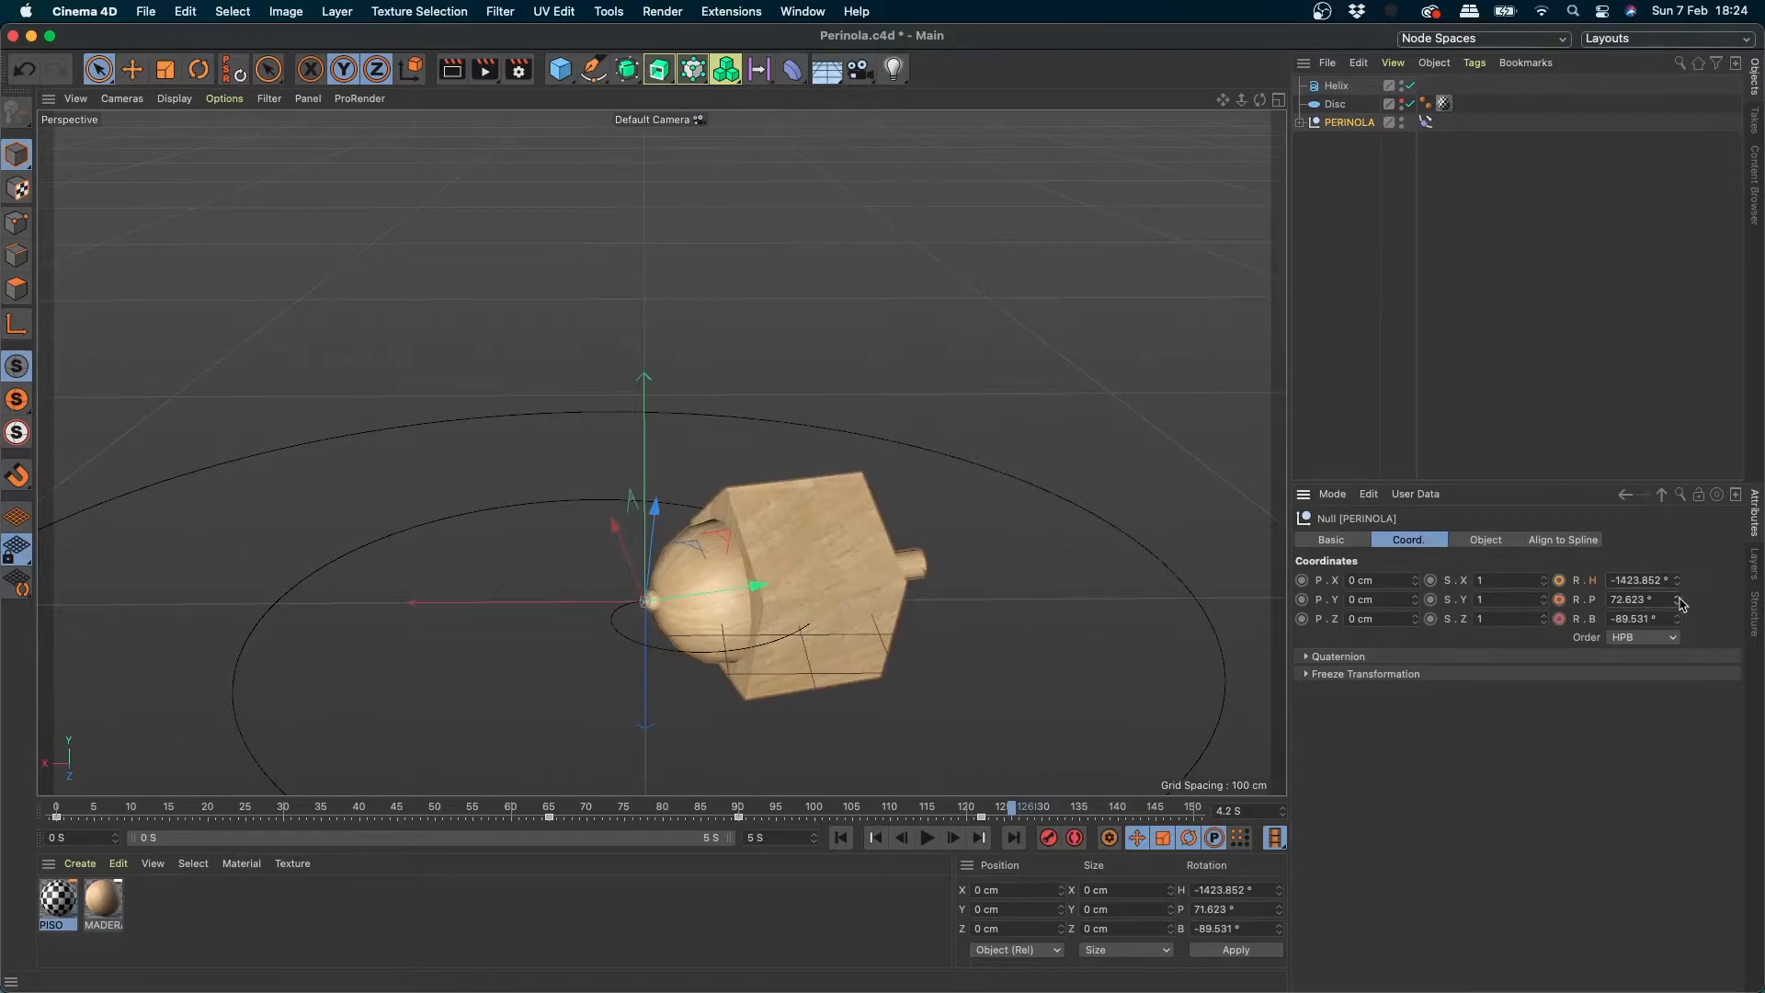
drag(1679, 603, 1678, 632)
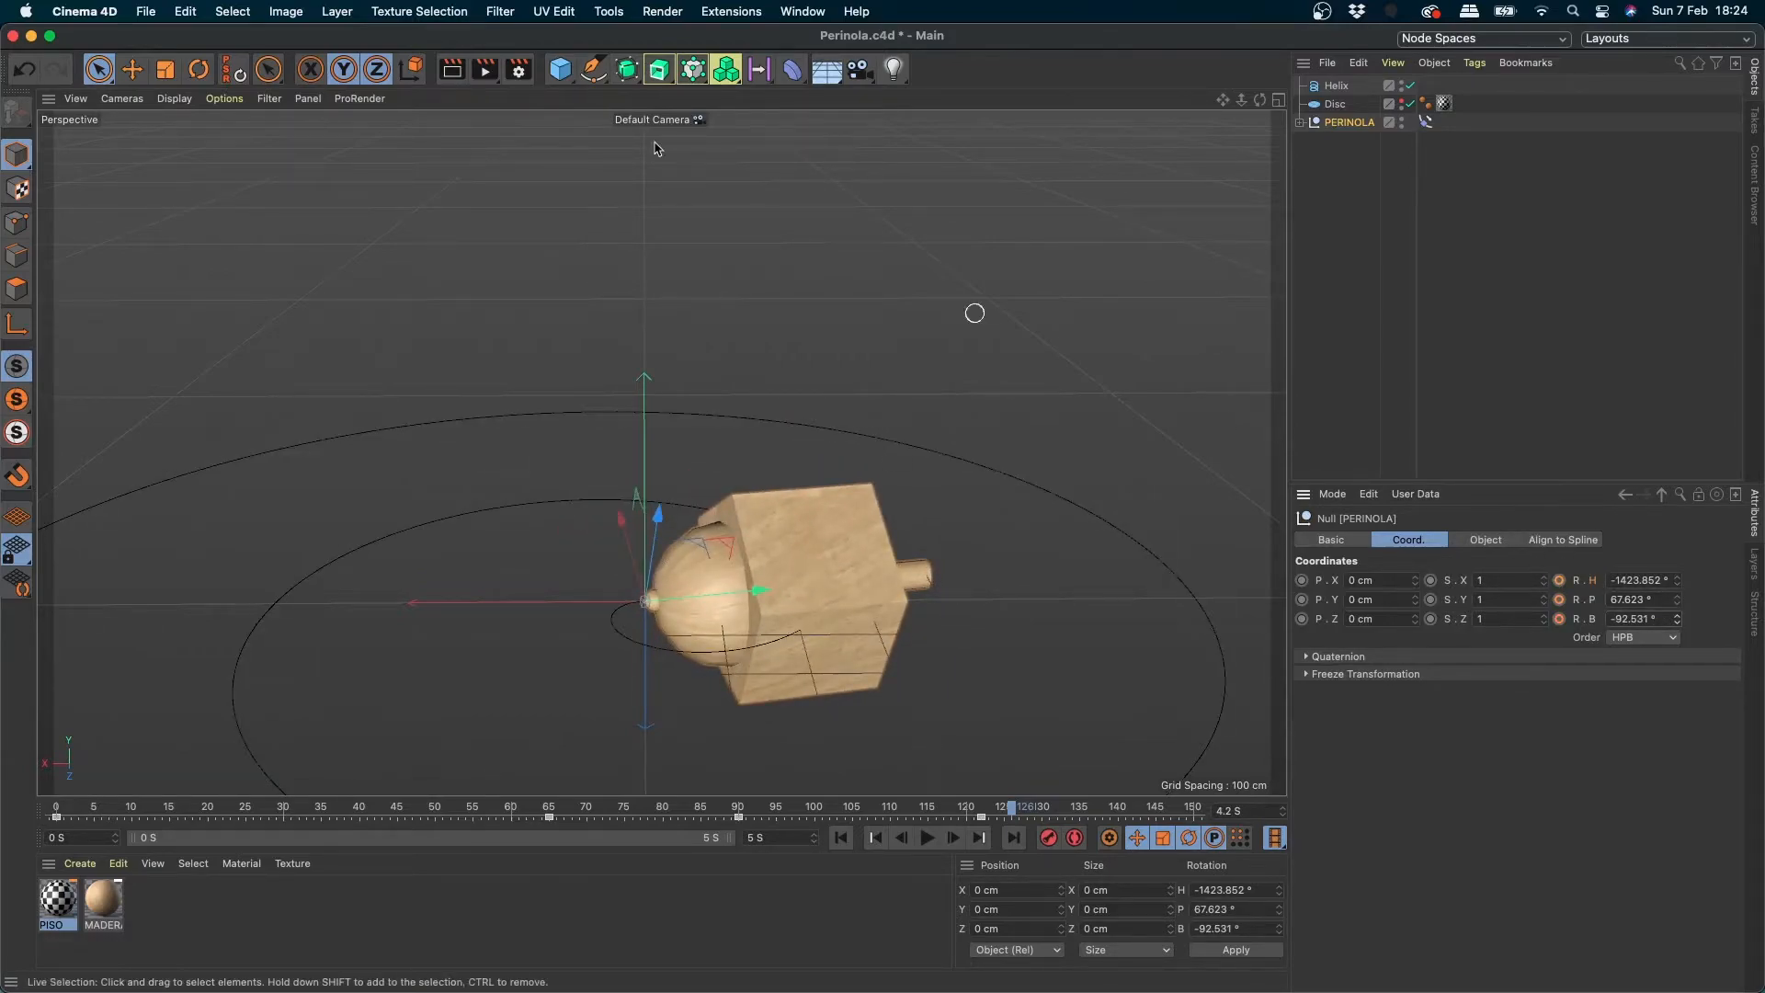
- Create a new project and add a Figure object to it
click(136, 17)
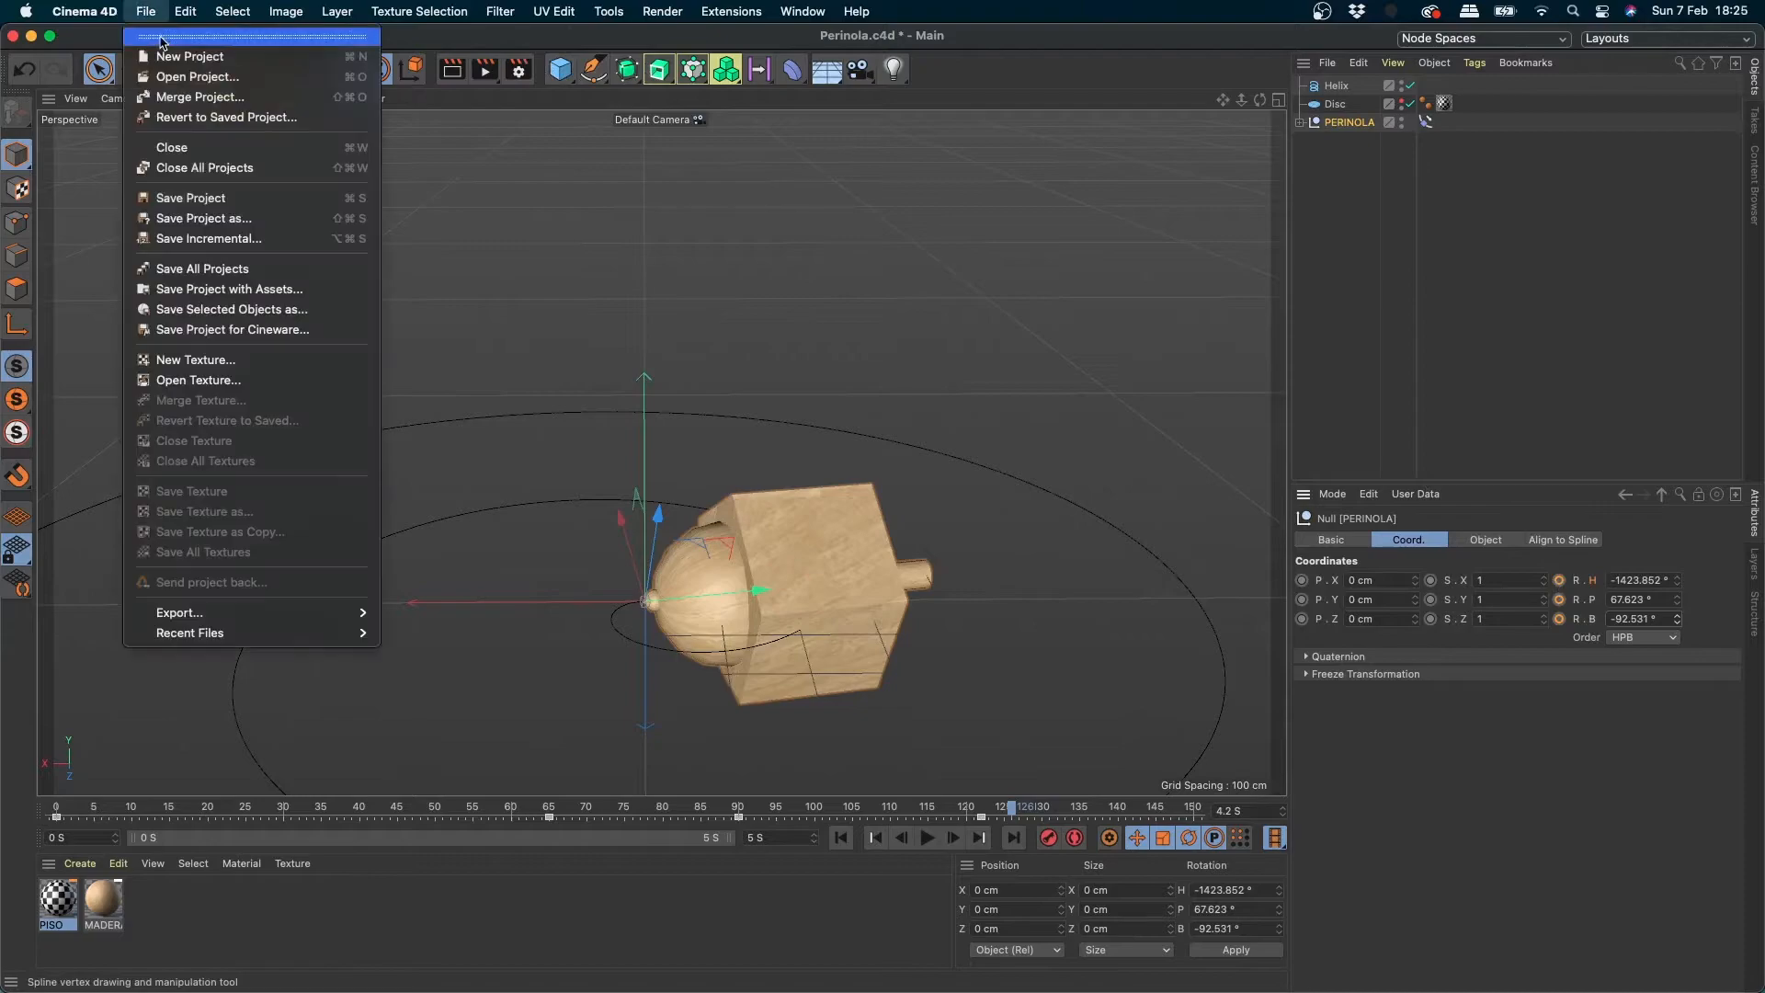
click(167, 51)
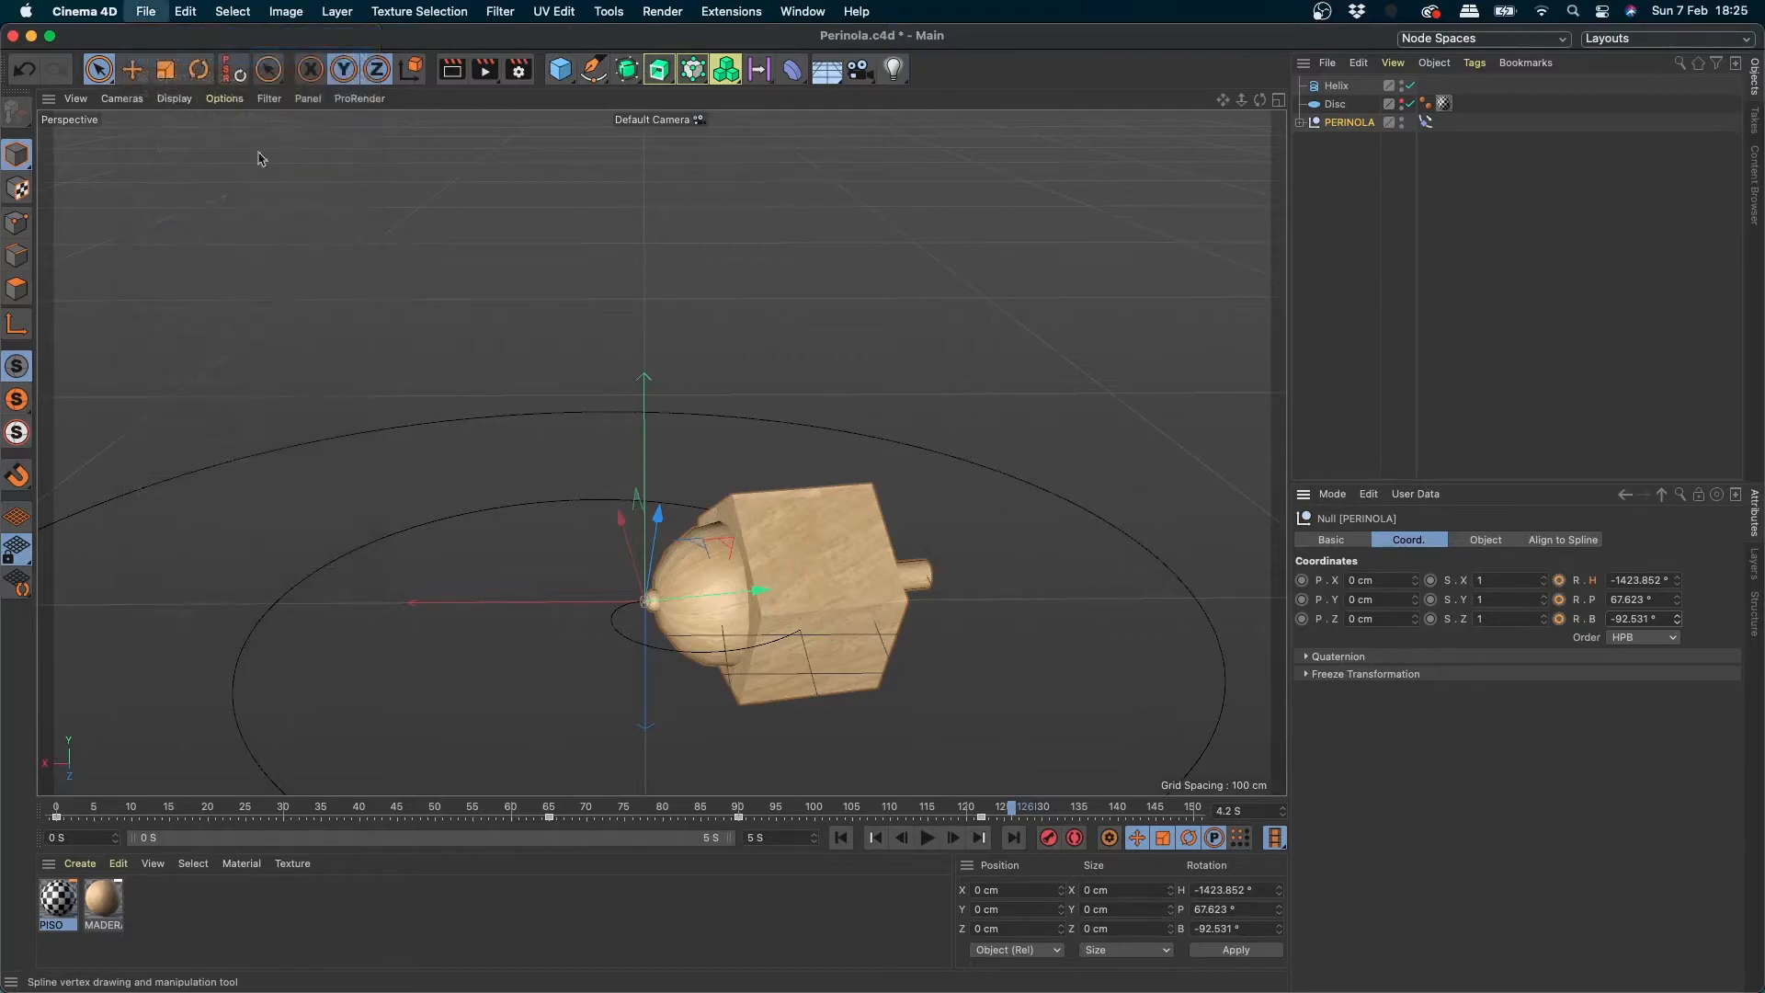
click(560, 69)
click(833, 175)
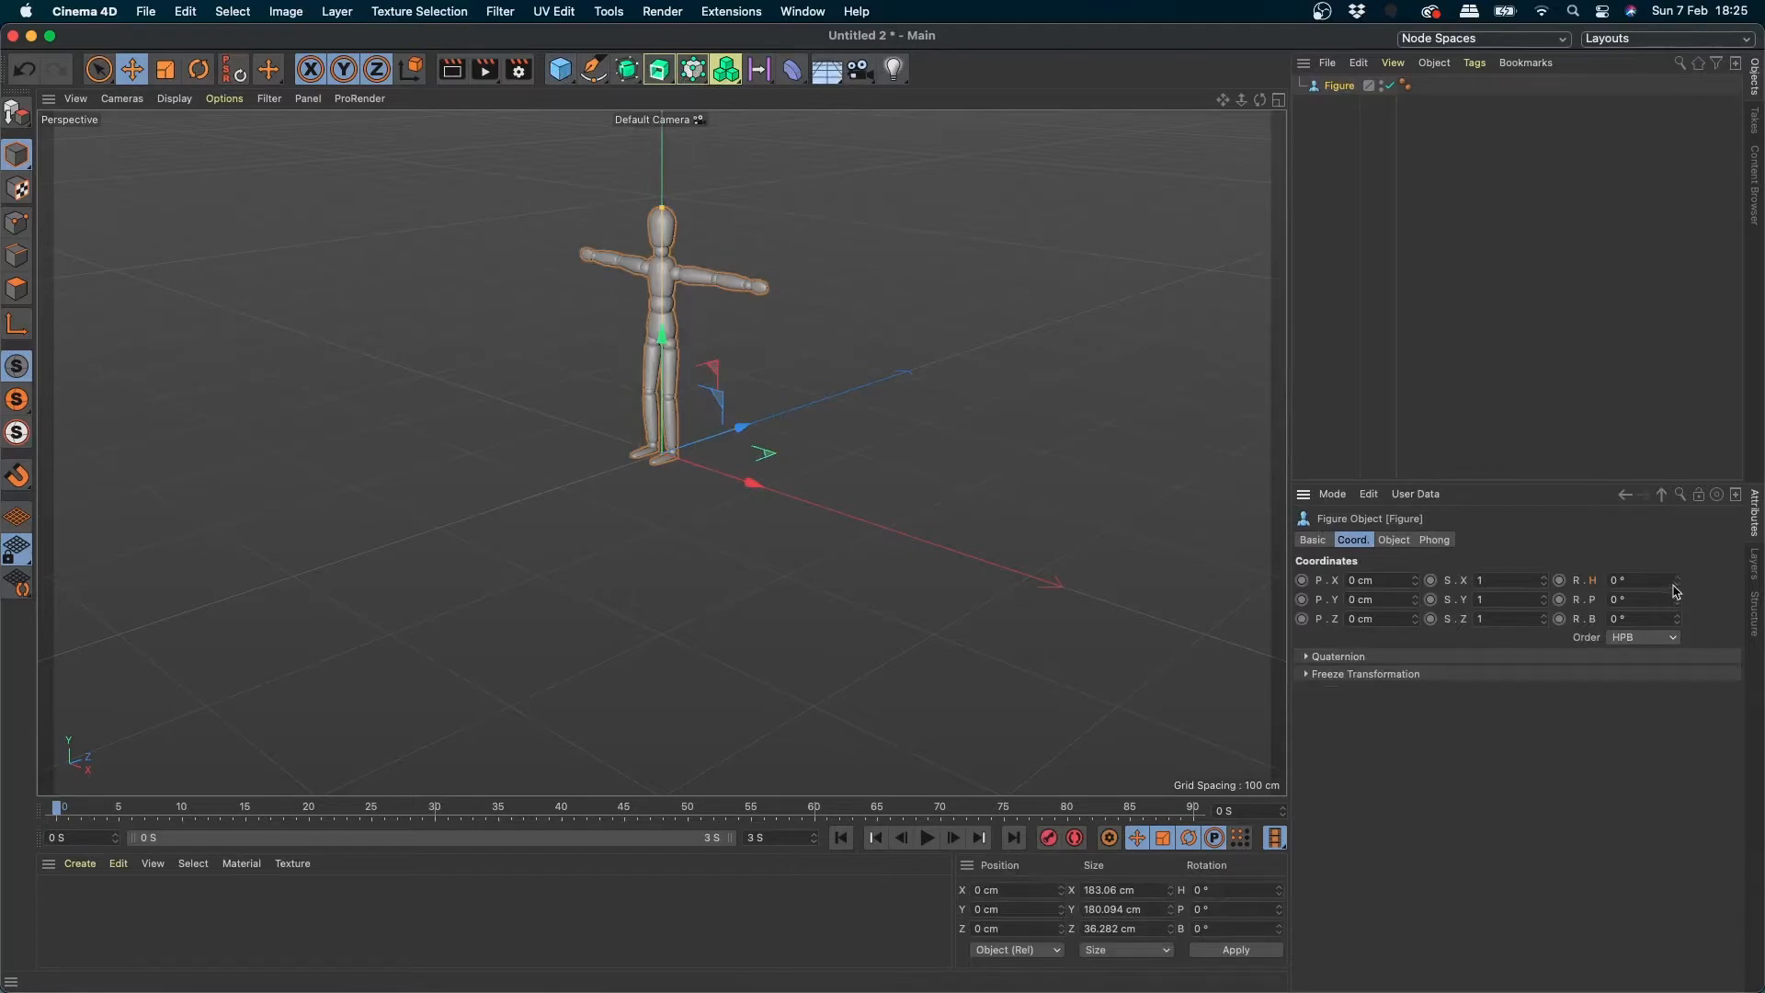
- Try the Figure's rotation values, leaving its heading (R.H) at 20°, and examine the available rotation order options
drag(1676, 591, 1633, 660)
key(super+z)
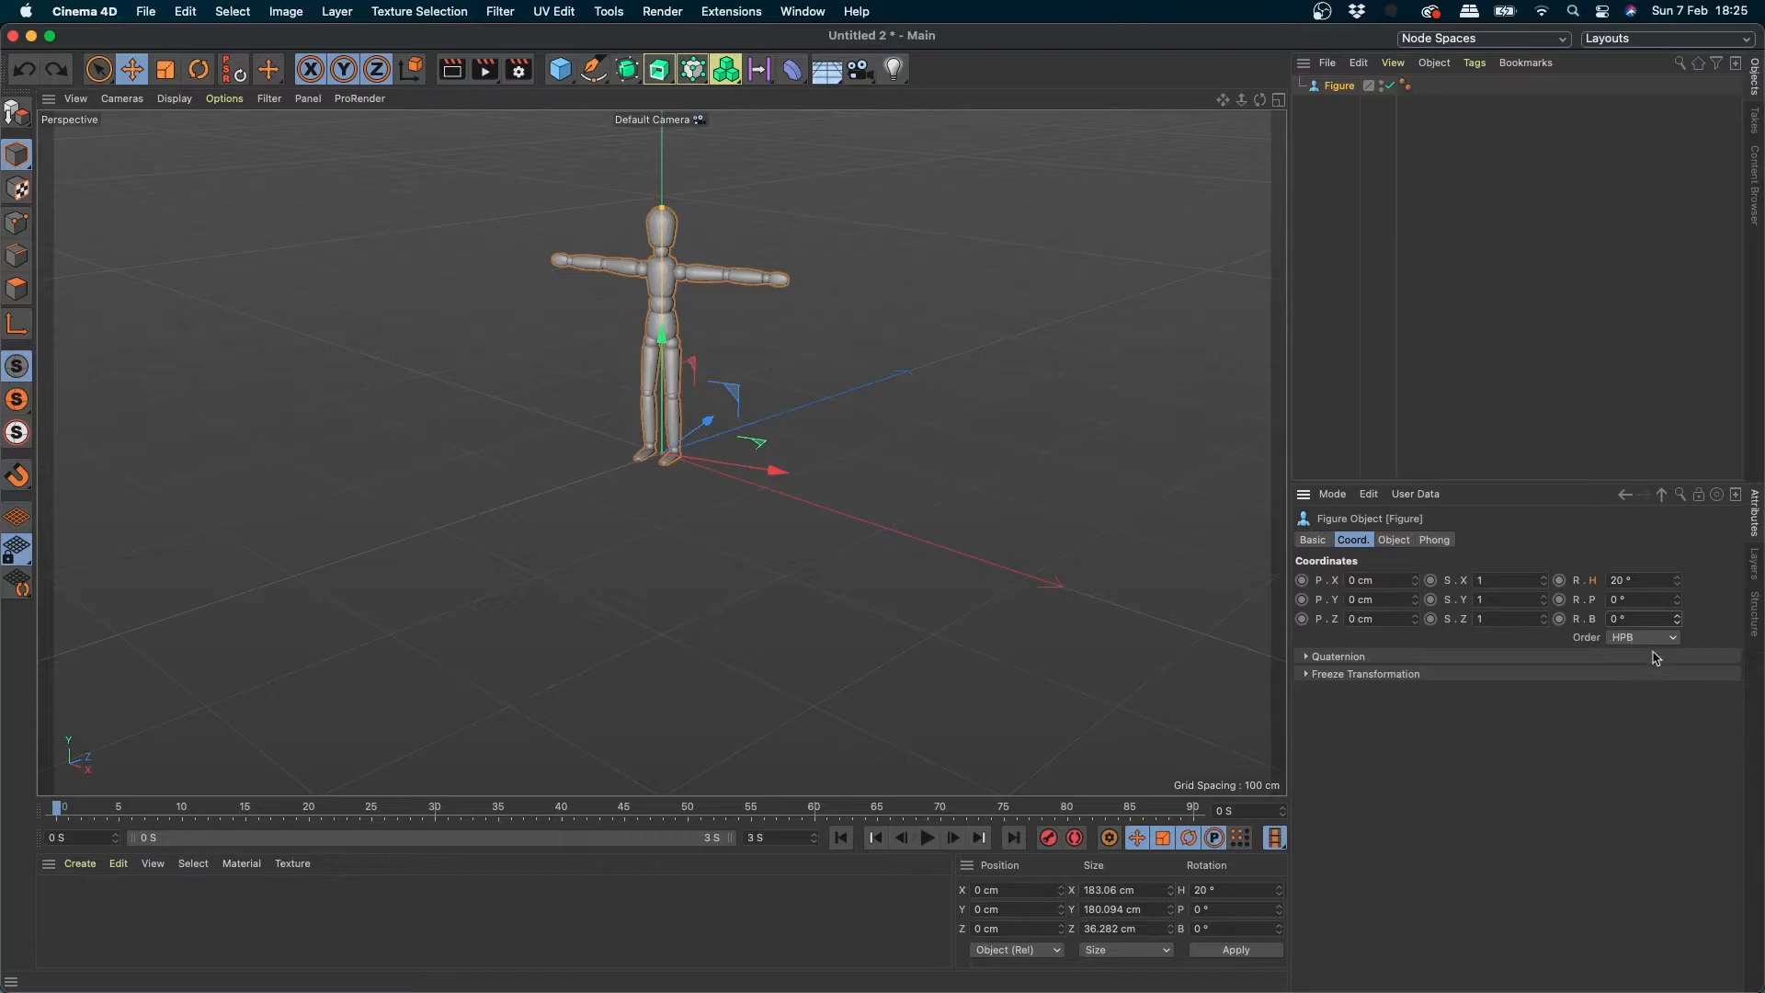
click(1644, 639)
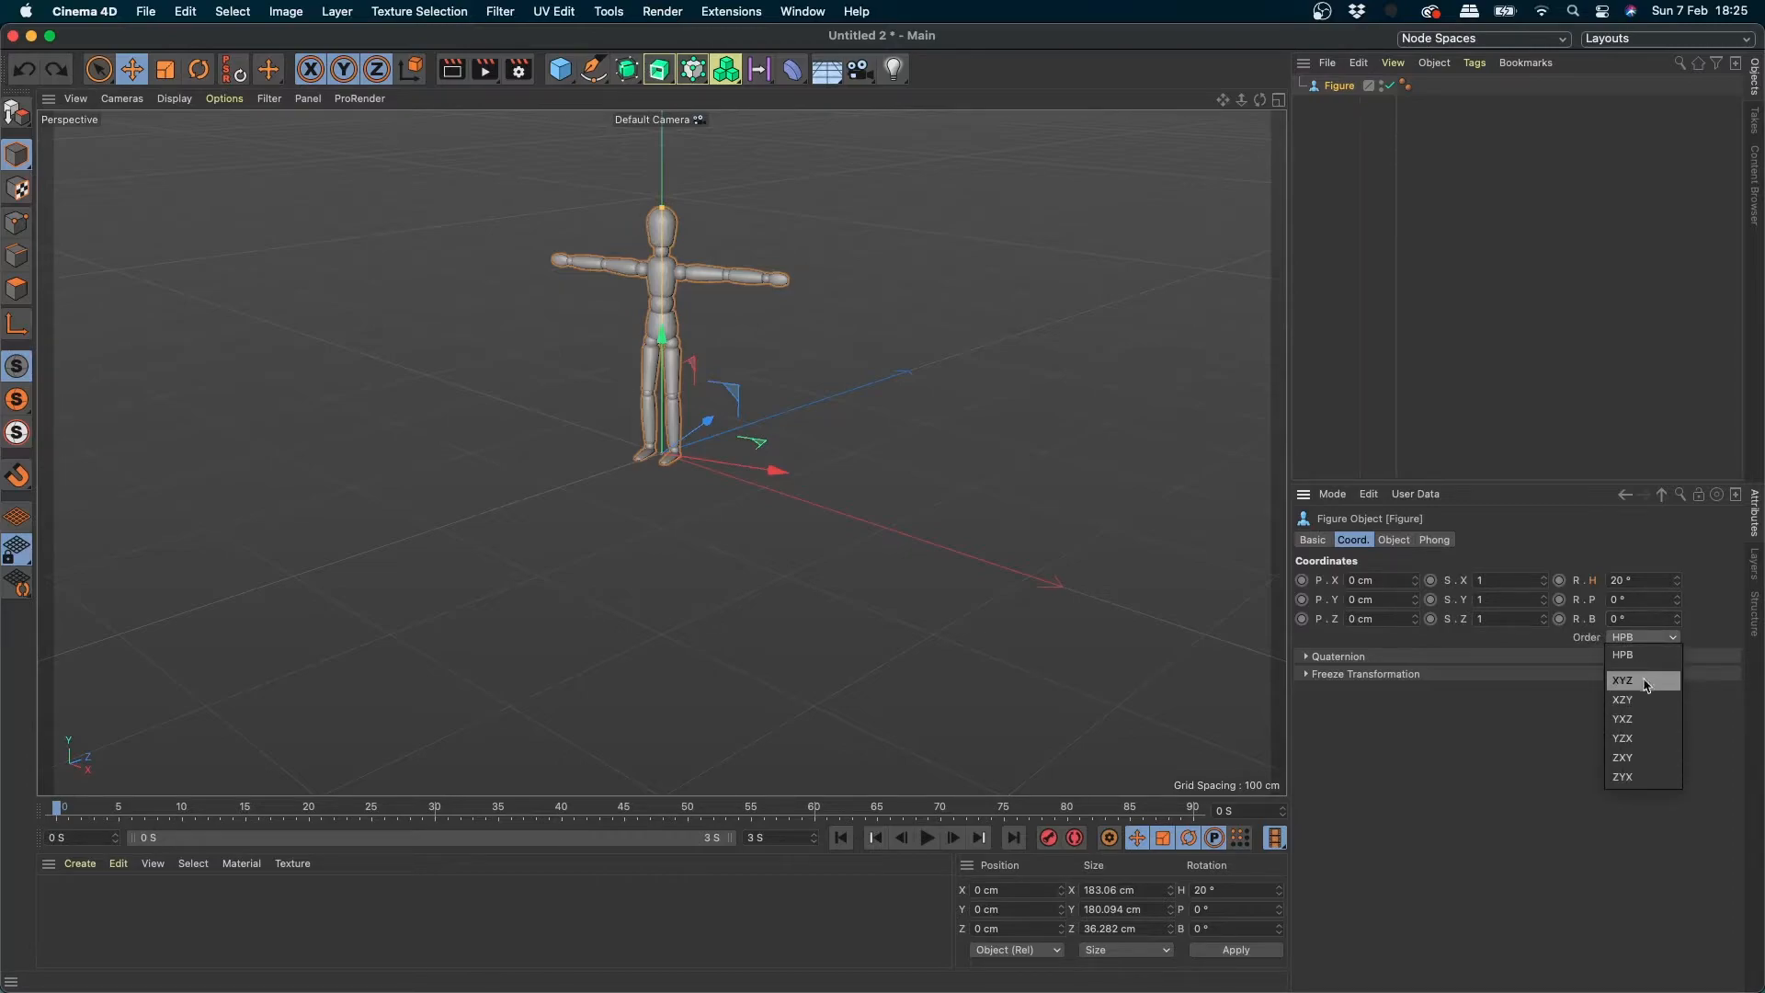
click(1726, 568)
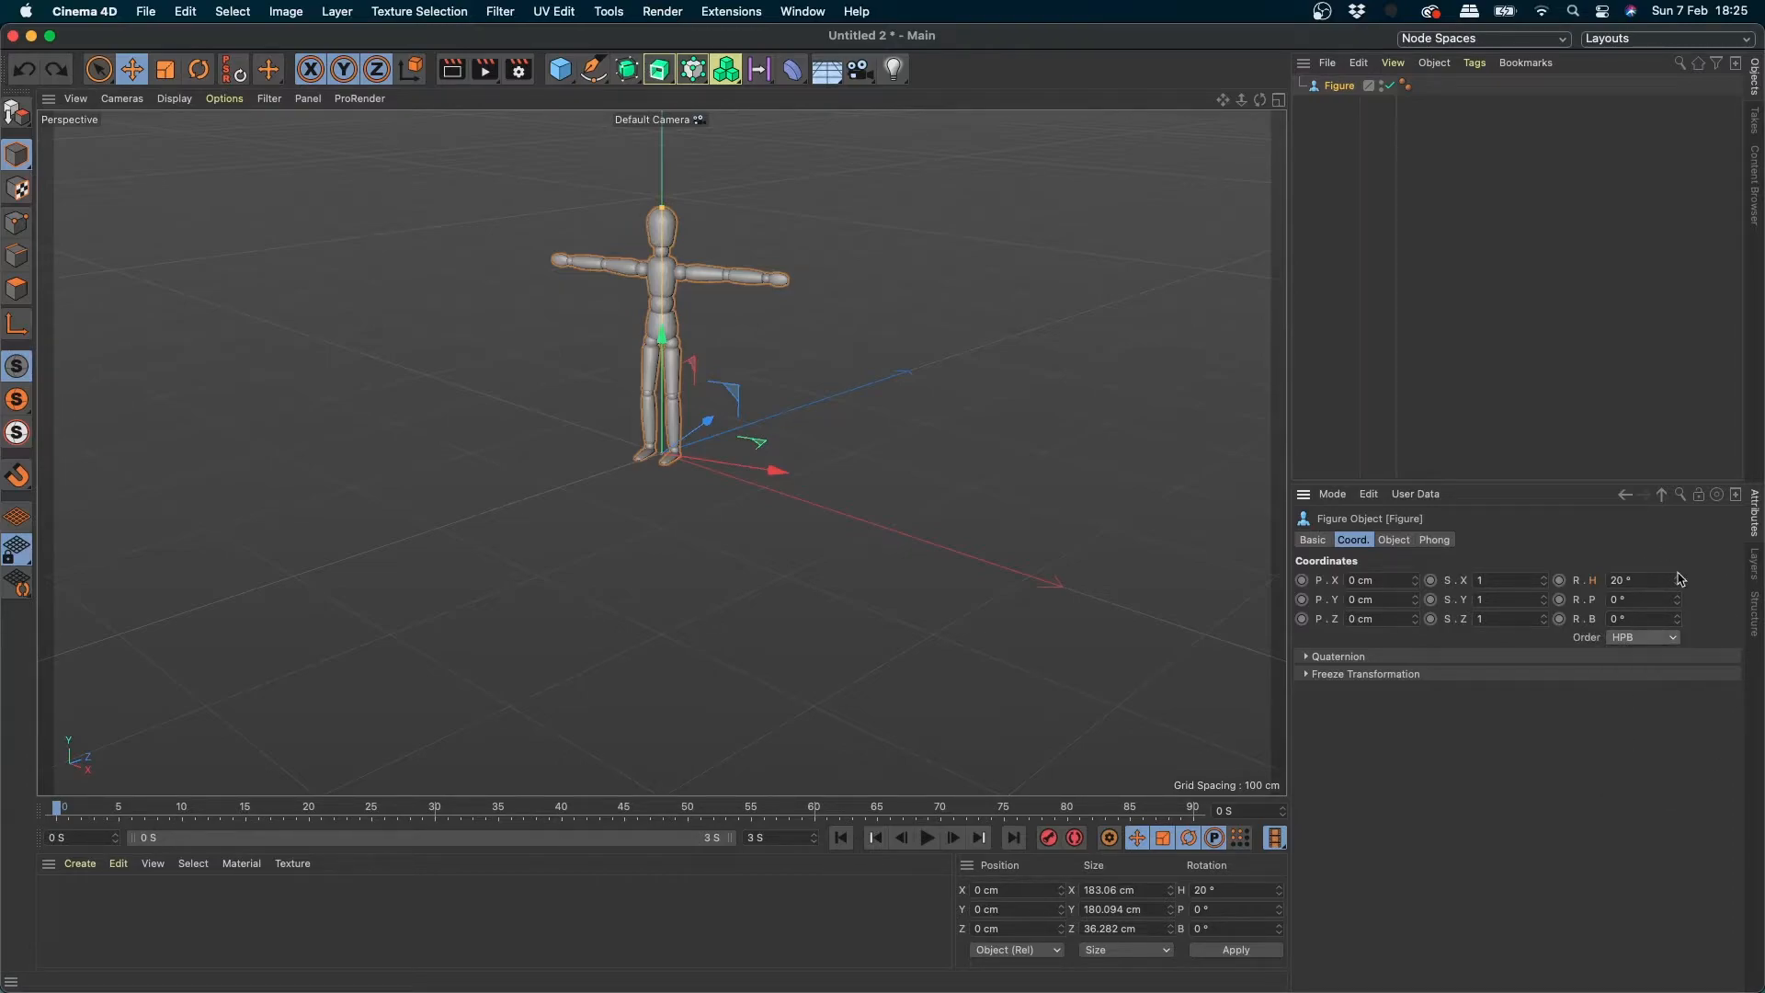
- Switch back to the Perinola.c4d project and show the F-curves of the PERINOLA's heading rotation in full view
click(803, 12)
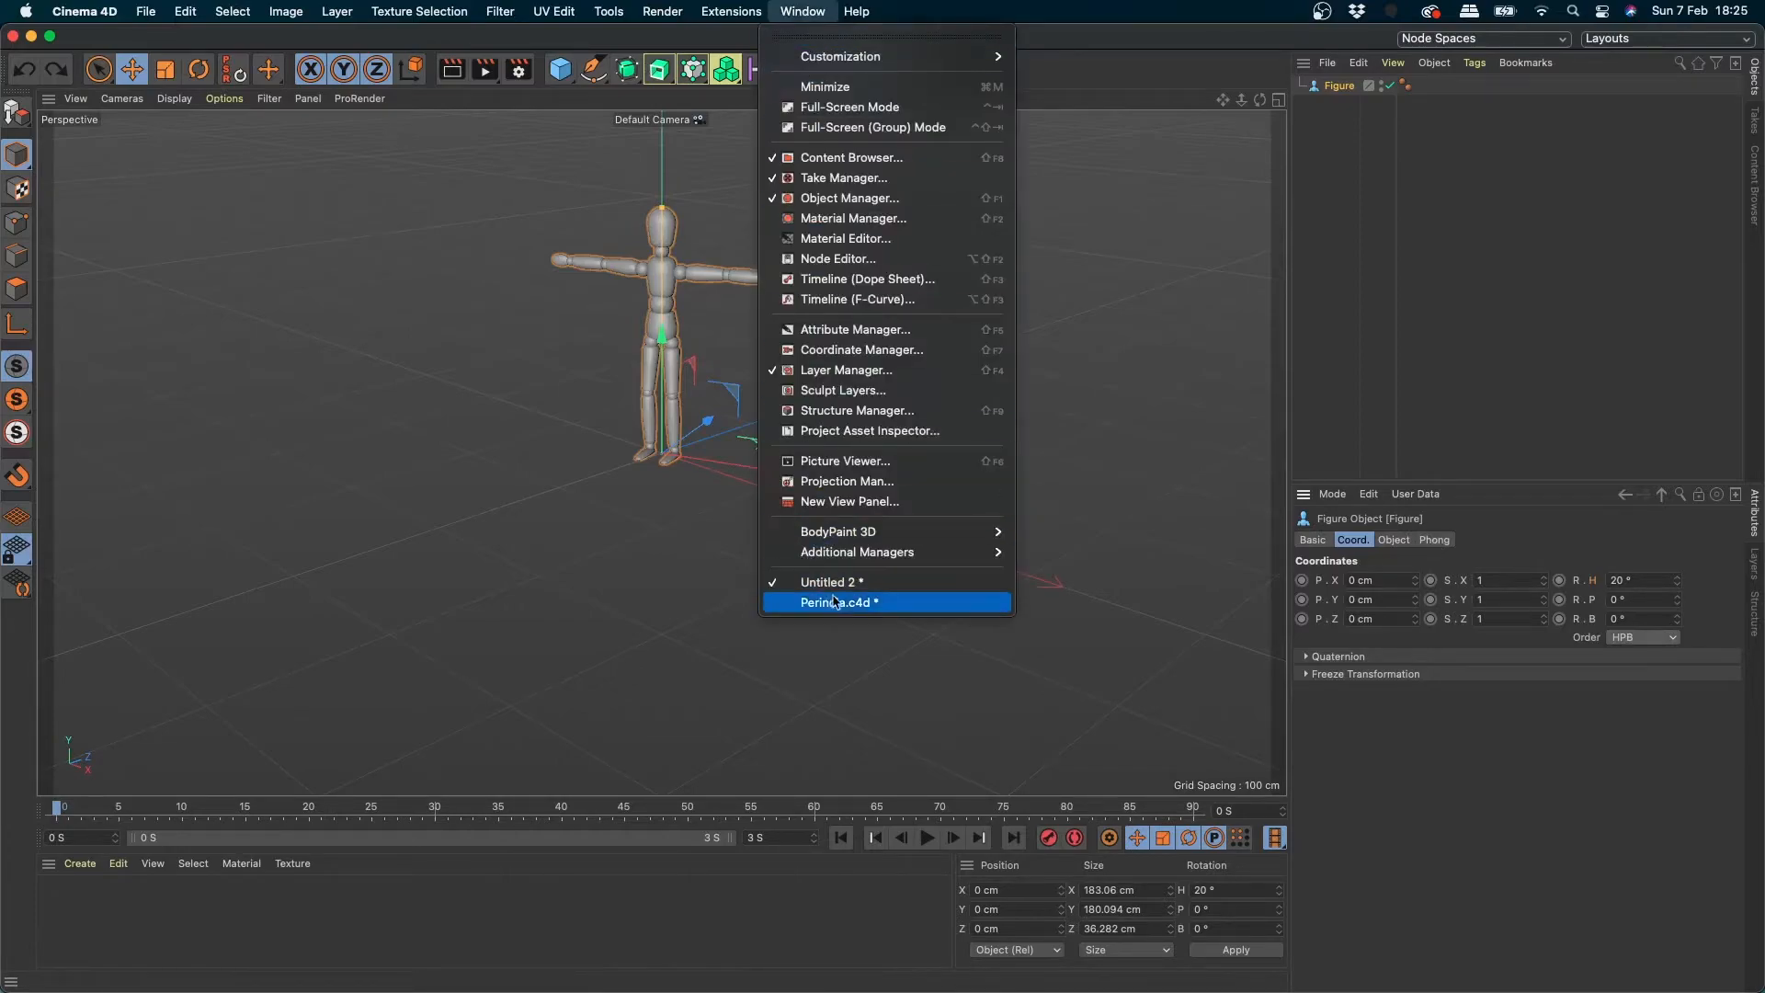
click(844, 600)
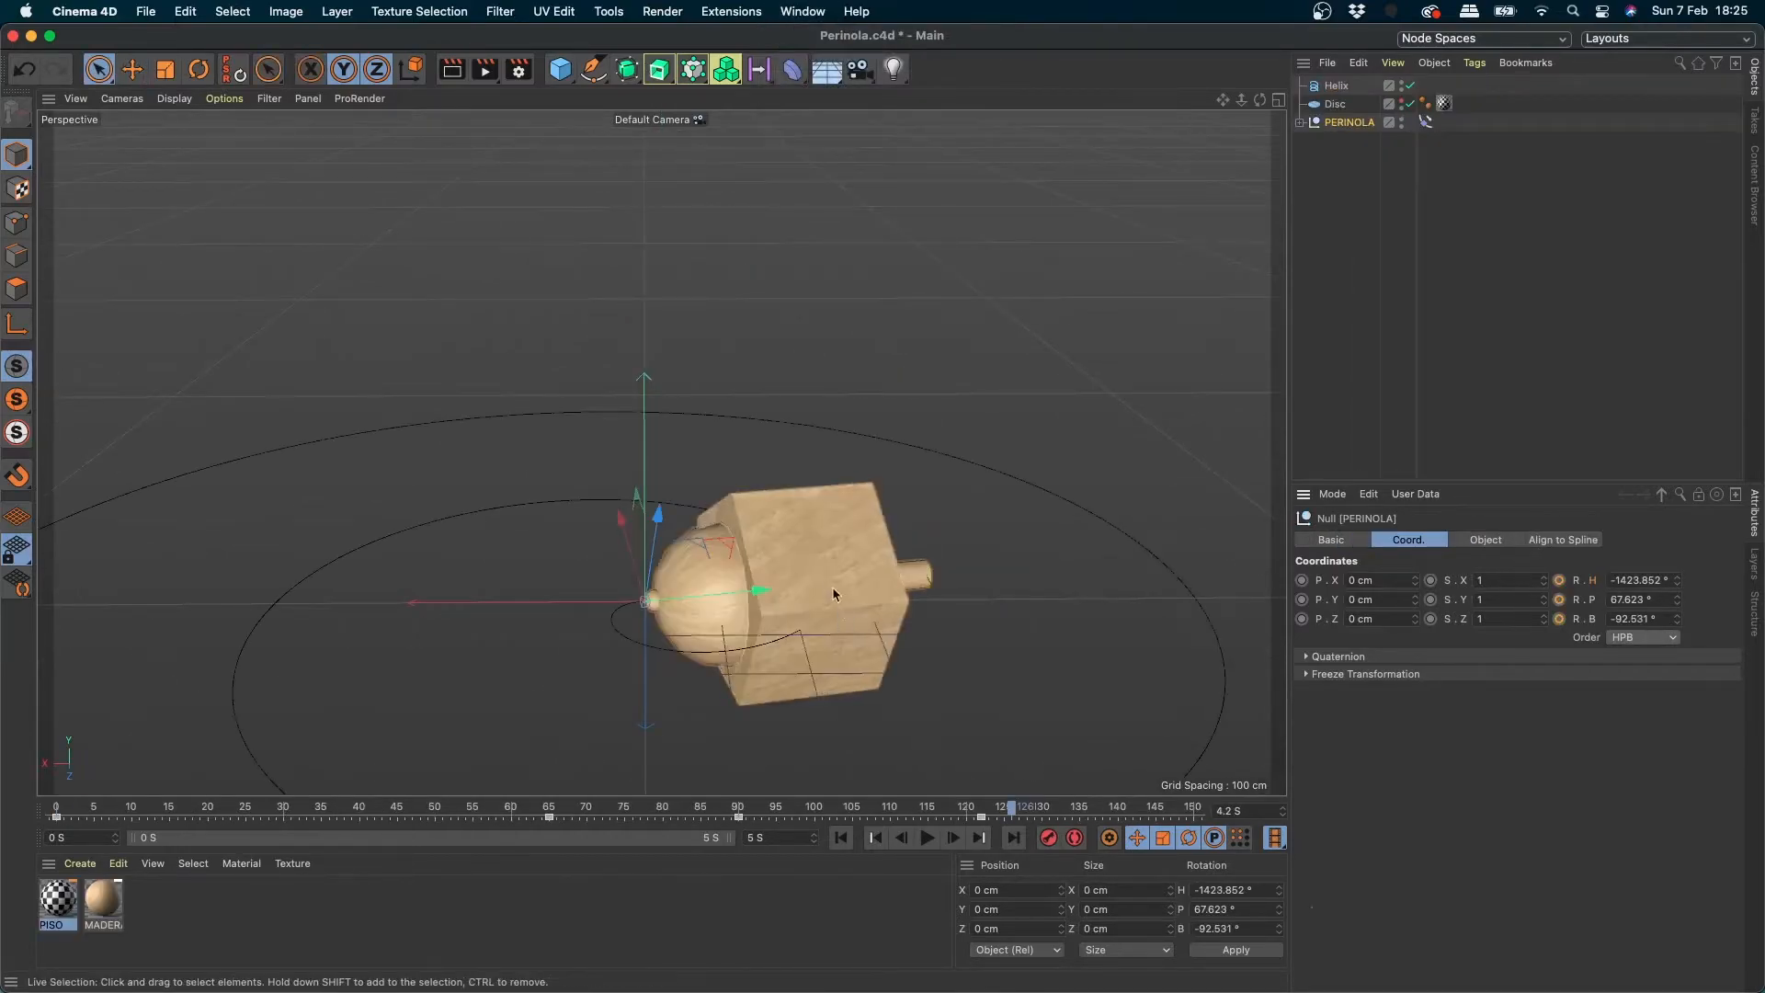
right_click(1594, 587)
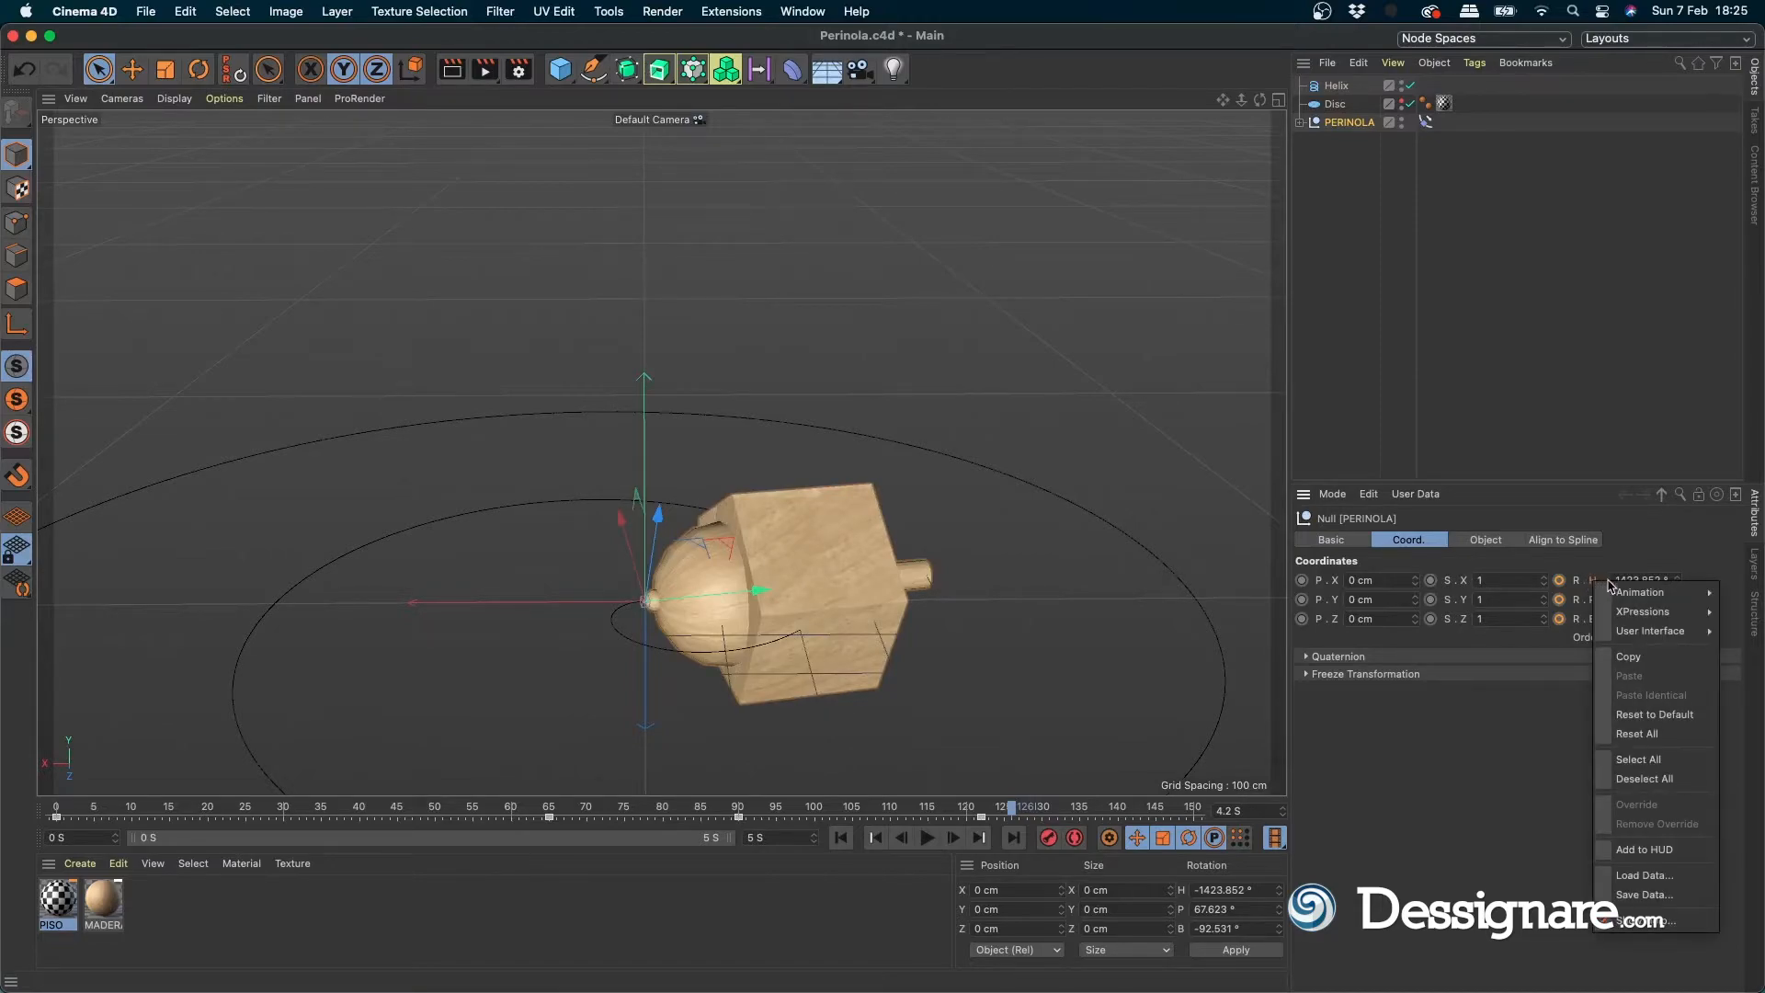
mouse_move(1640, 604)
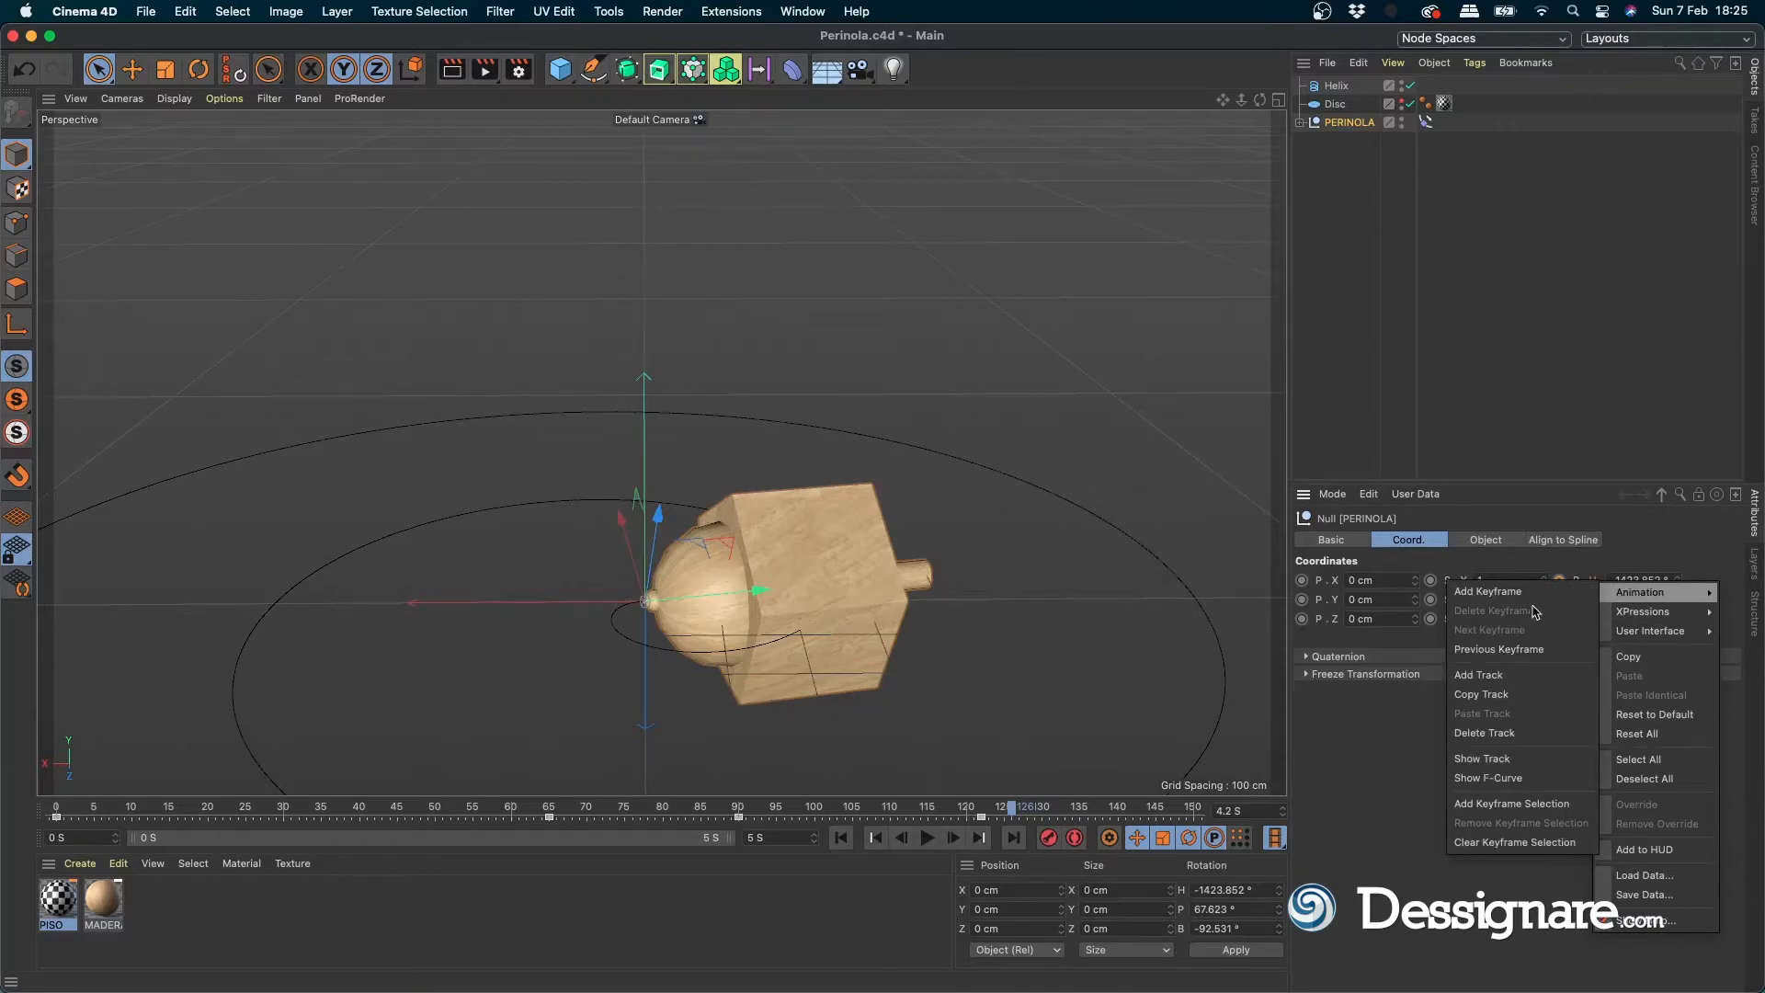
click(1518, 780)
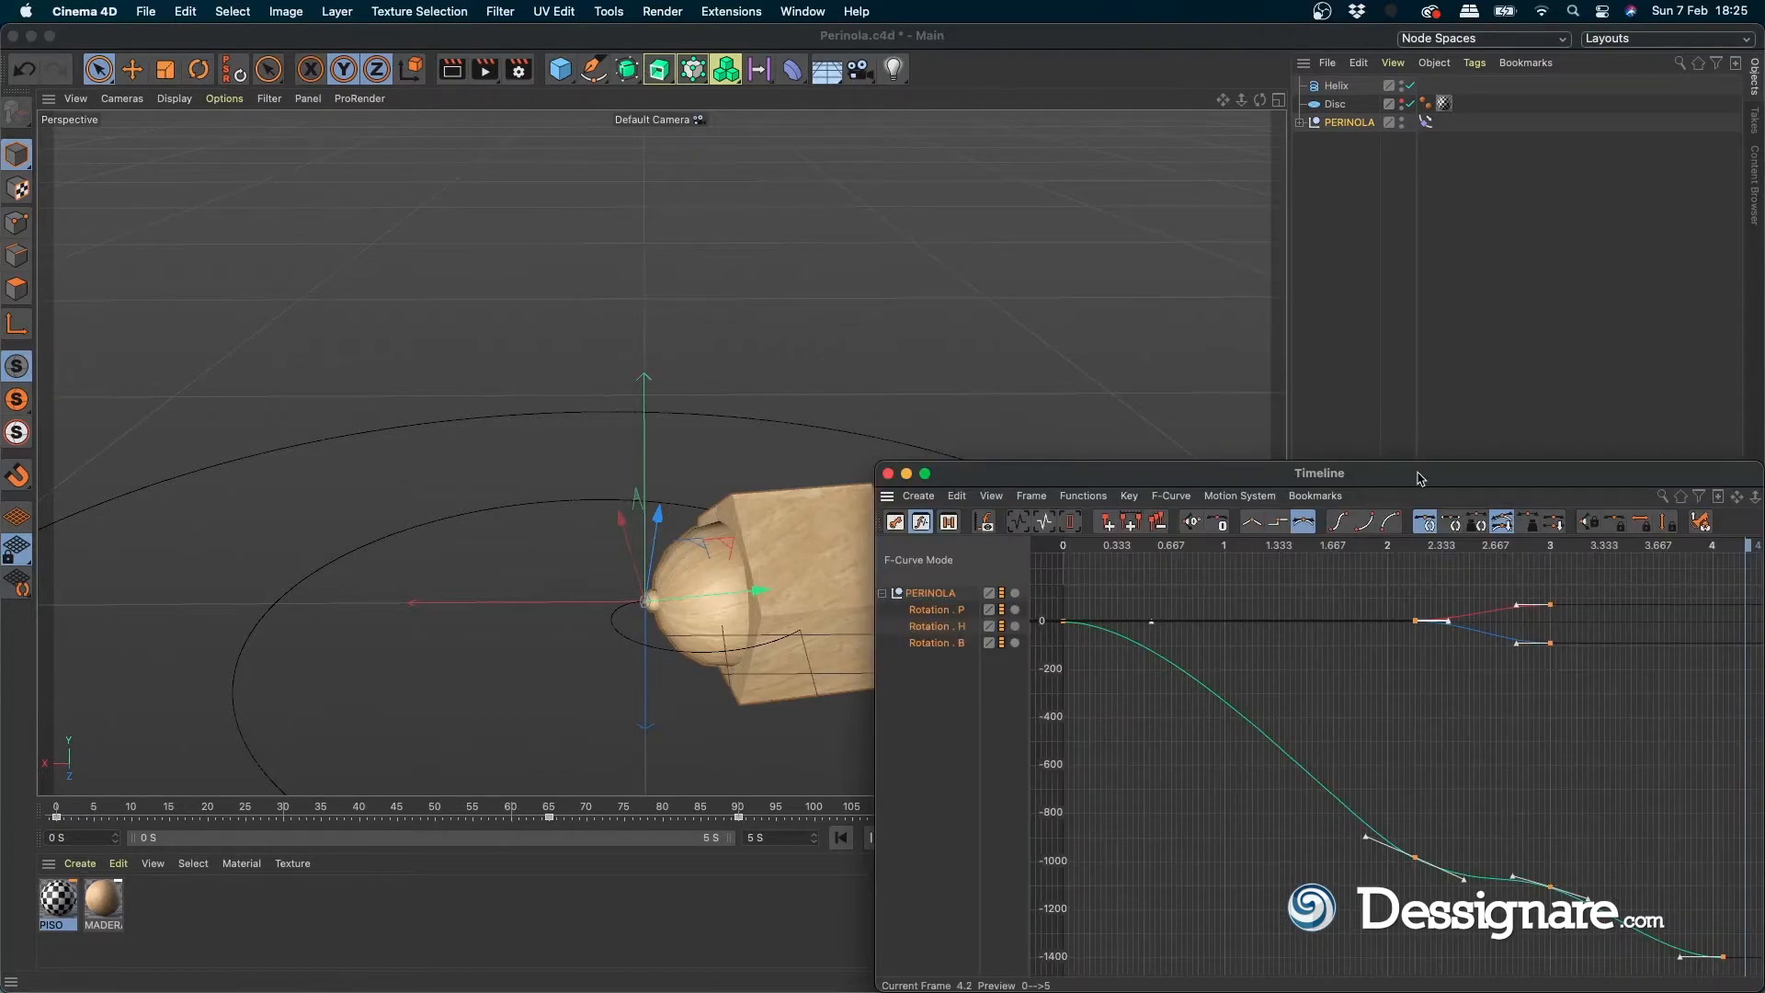
drag(1419, 479, 1066, 205)
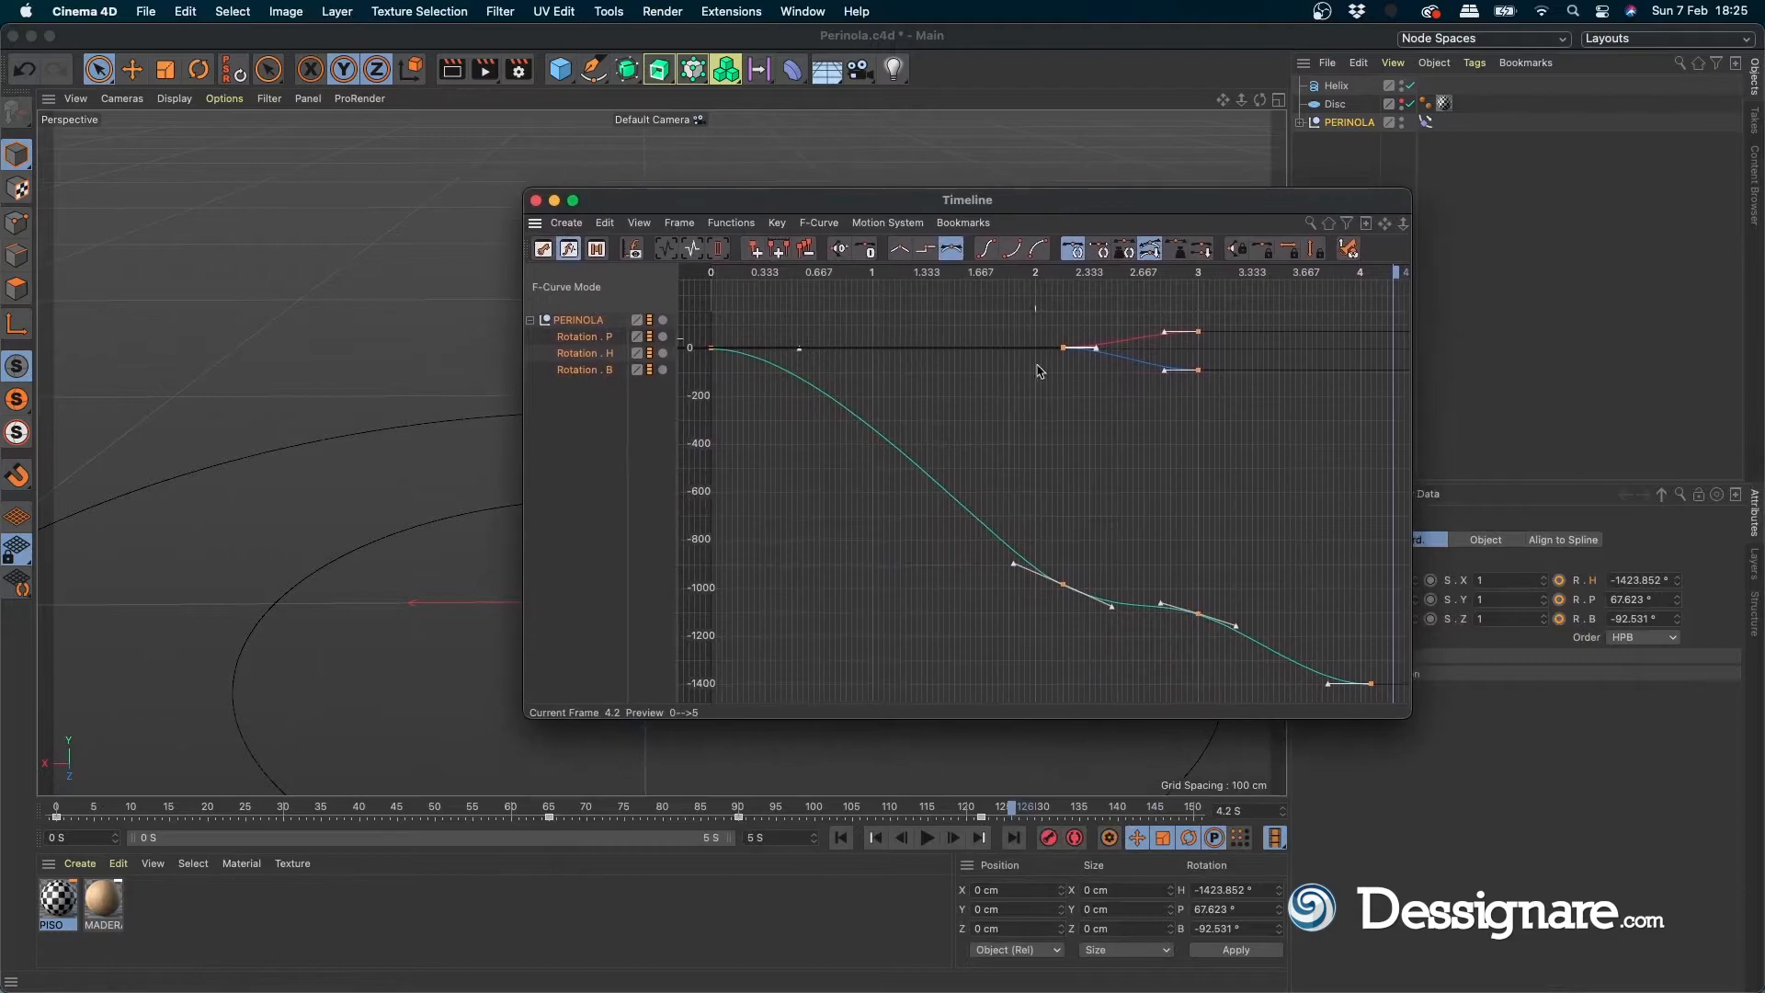
- Delete the keyframe at 3 seconds from the PERINOLA's Rotation . H curve and close the Timeline
click(1198, 613)
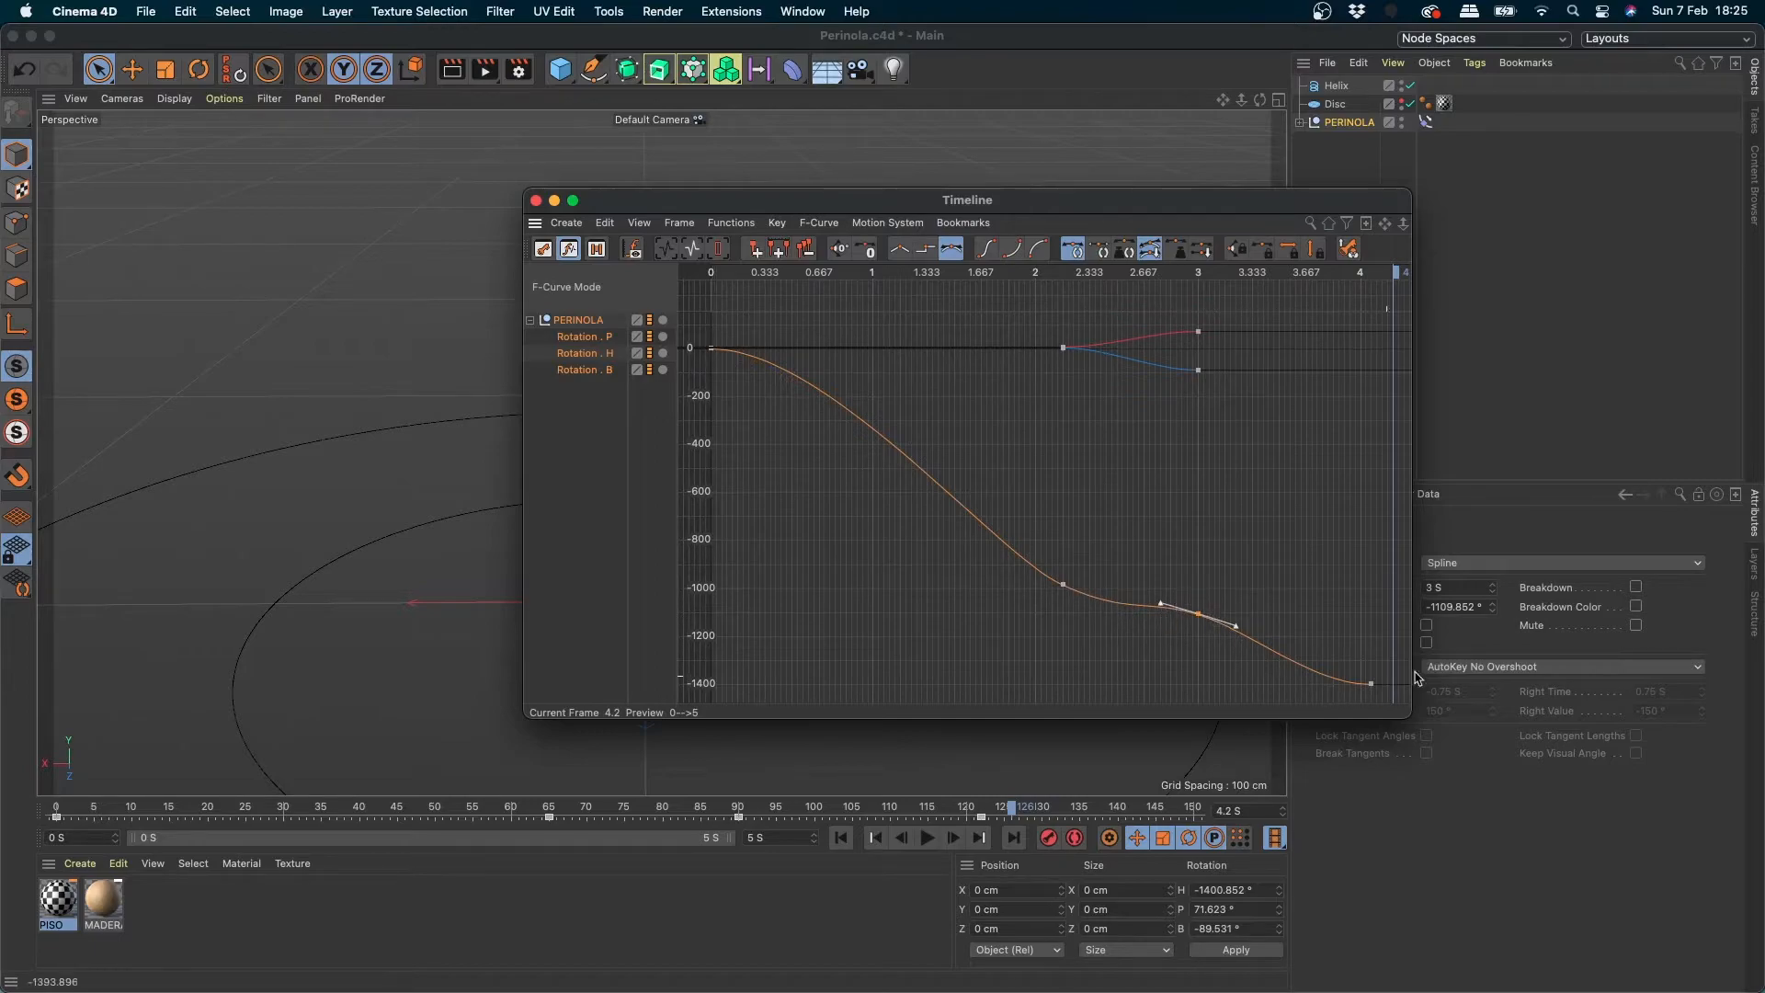
drag(1222, 580, 1151, 677)
key(Delete)
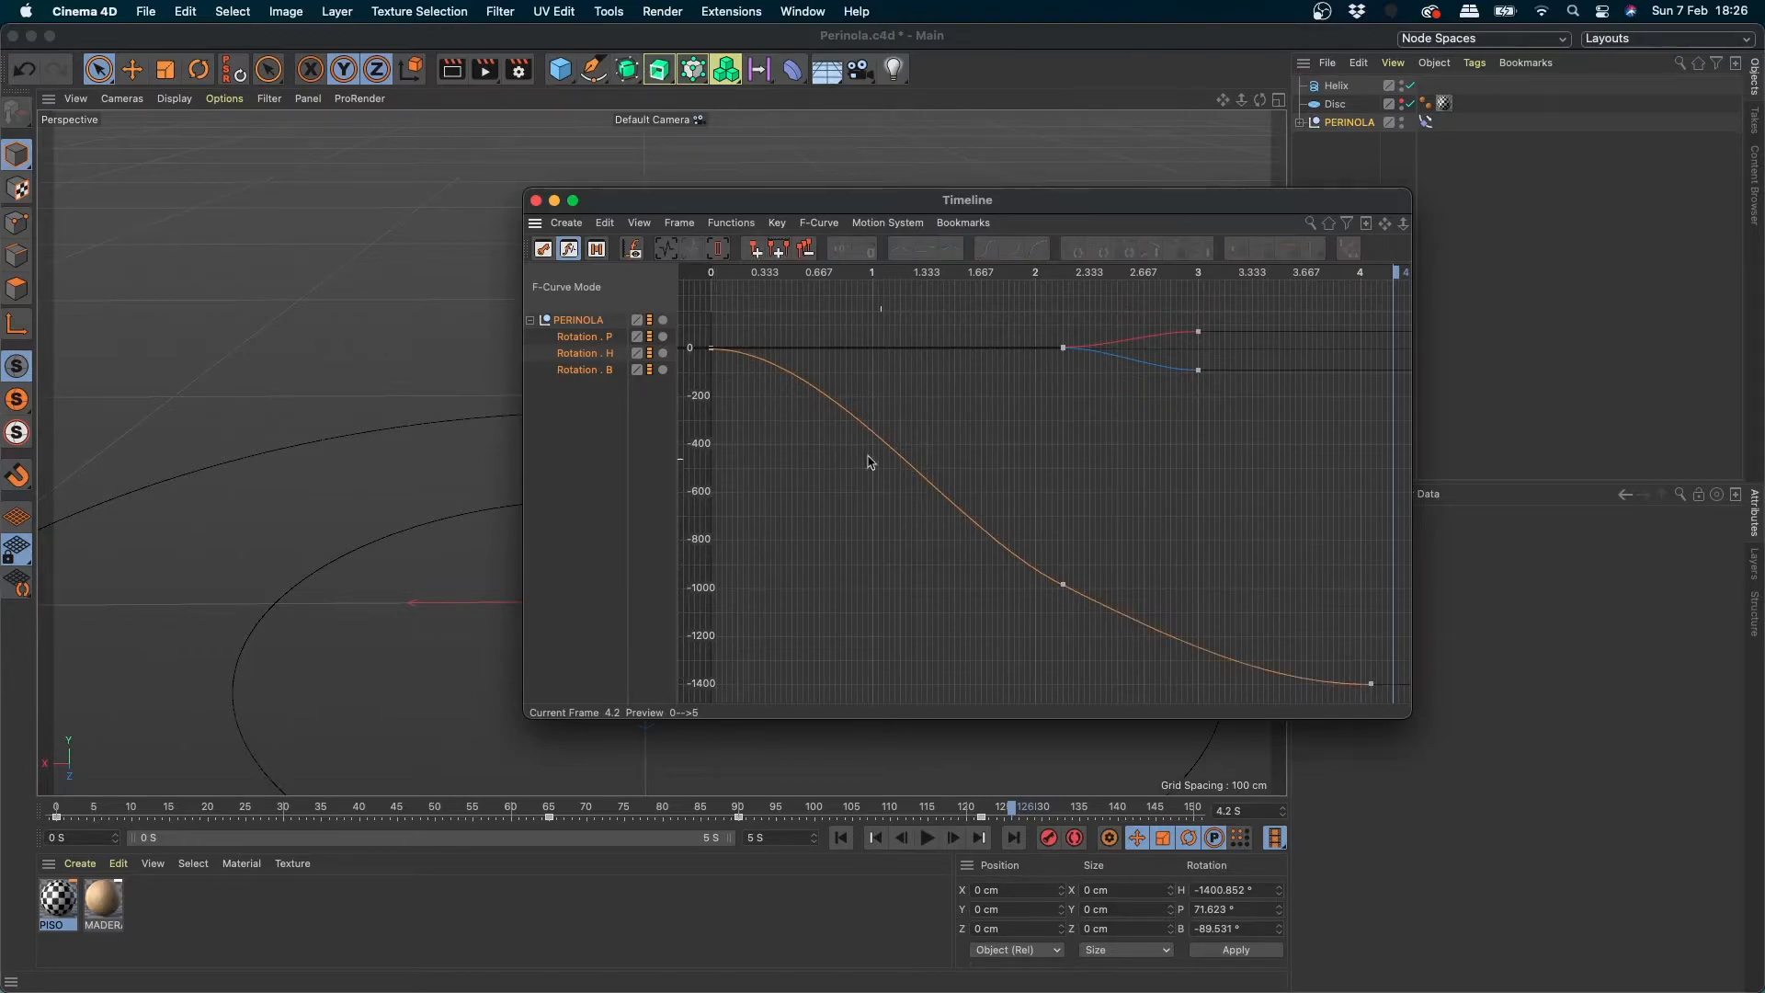
click(537, 201)
- Replay the animation from the start several times to check the PERINOLA's spin and roll
click(842, 837)
click(927, 838)
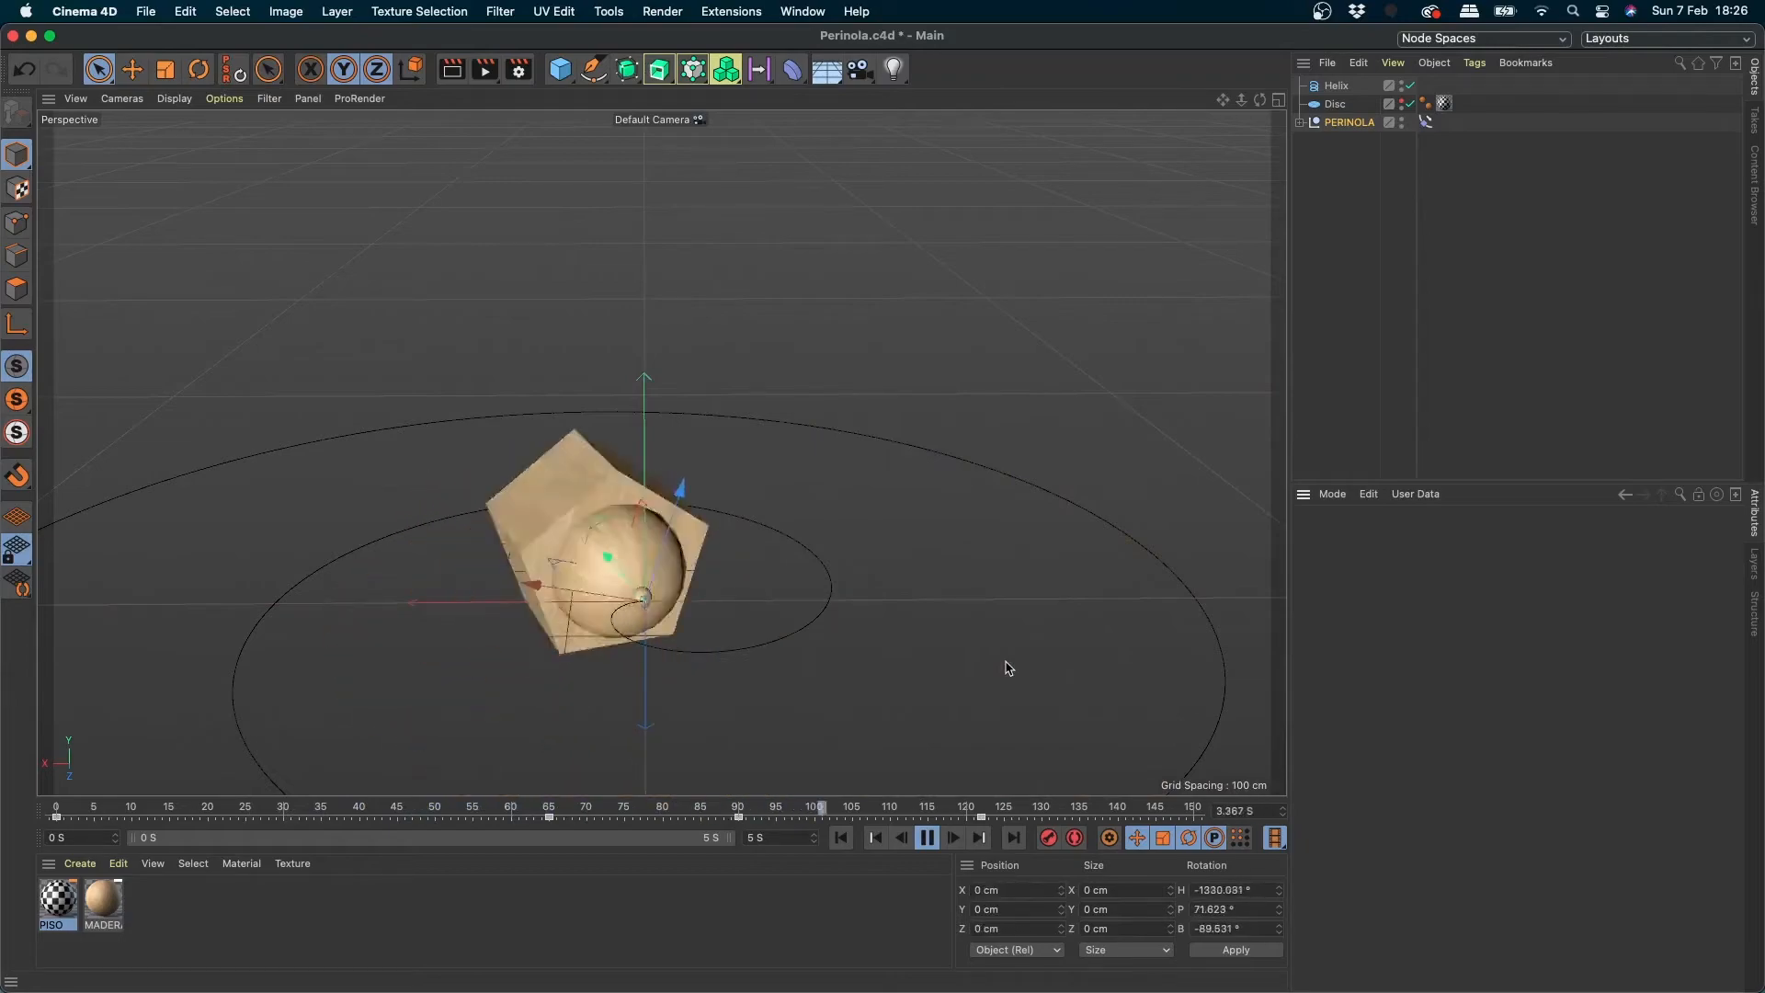
click(927, 838)
drag(577, 808, 28, 812)
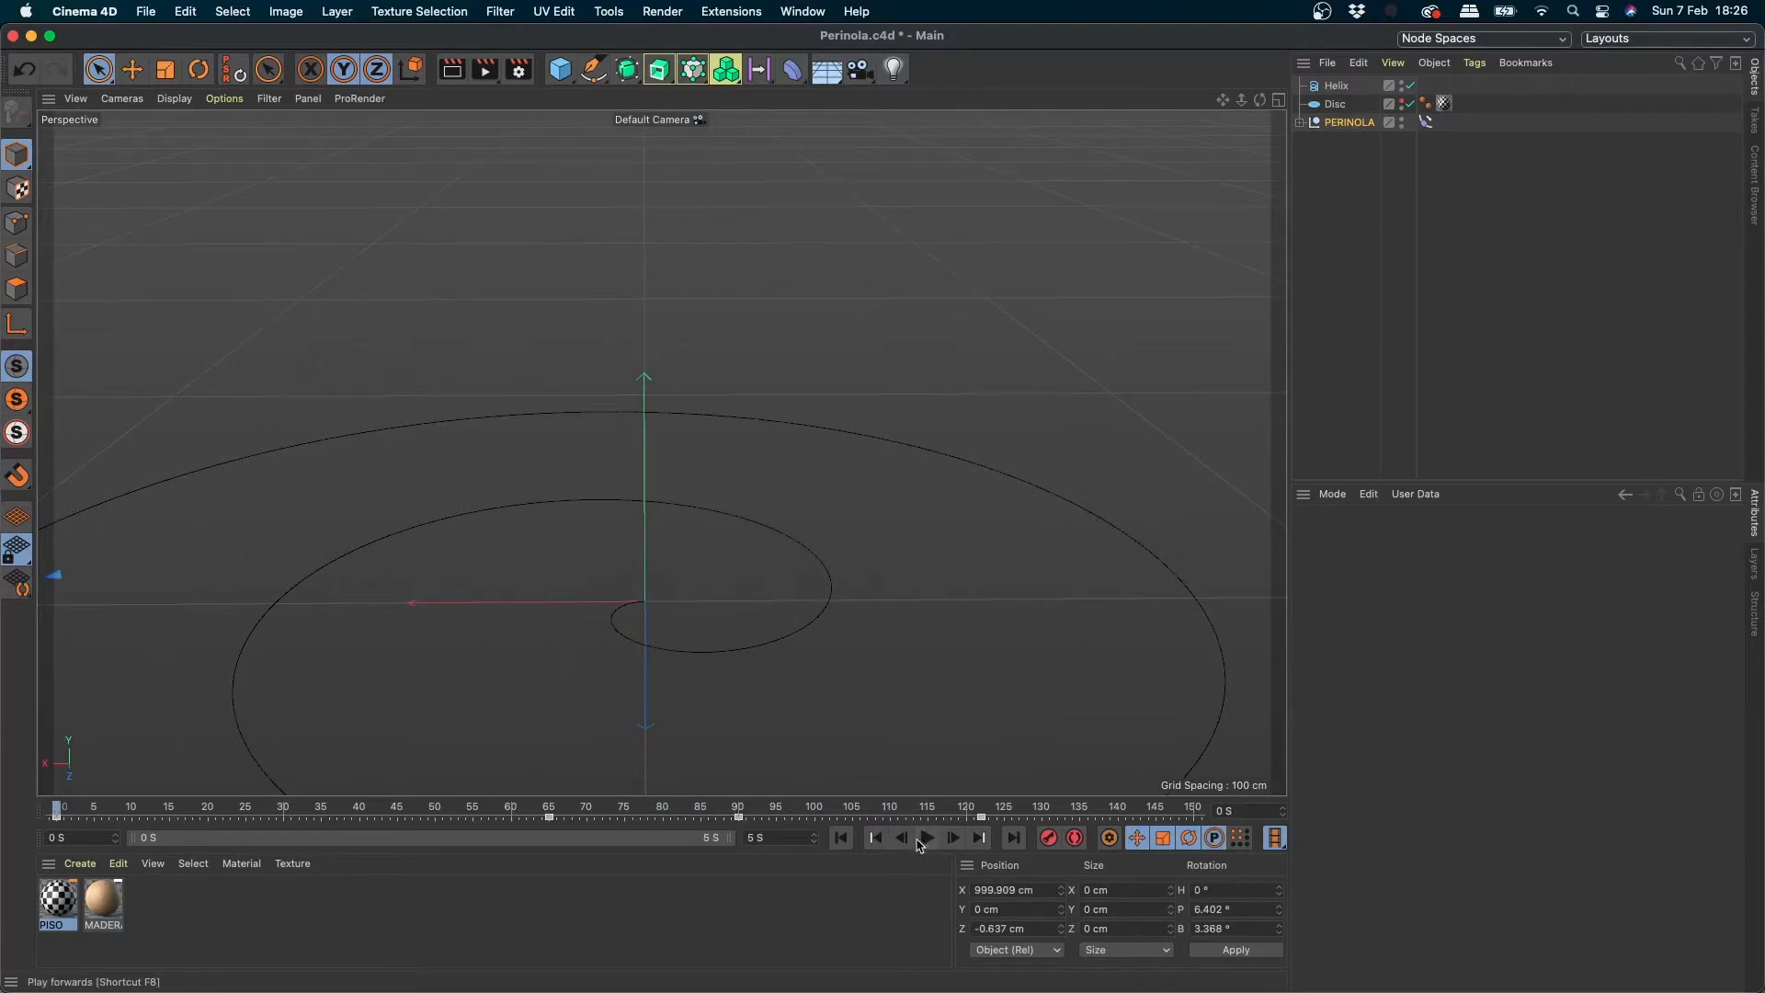
click(924, 838)
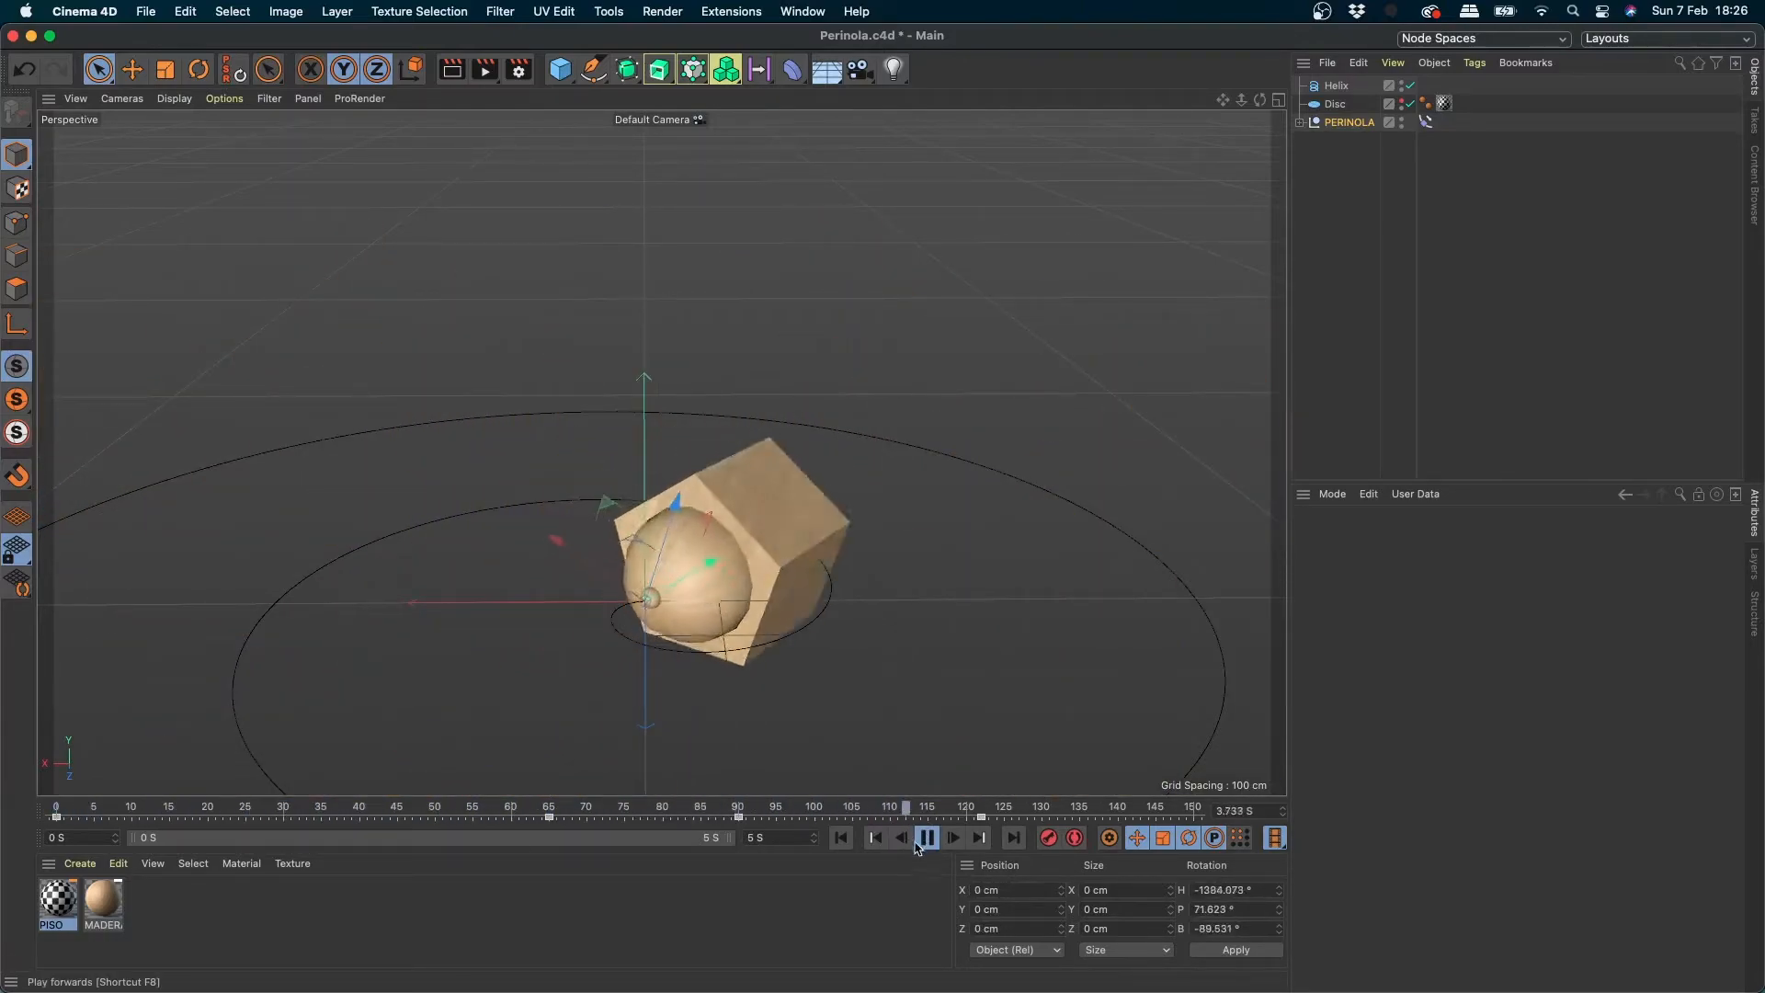
click(927, 837)
click(927, 838)
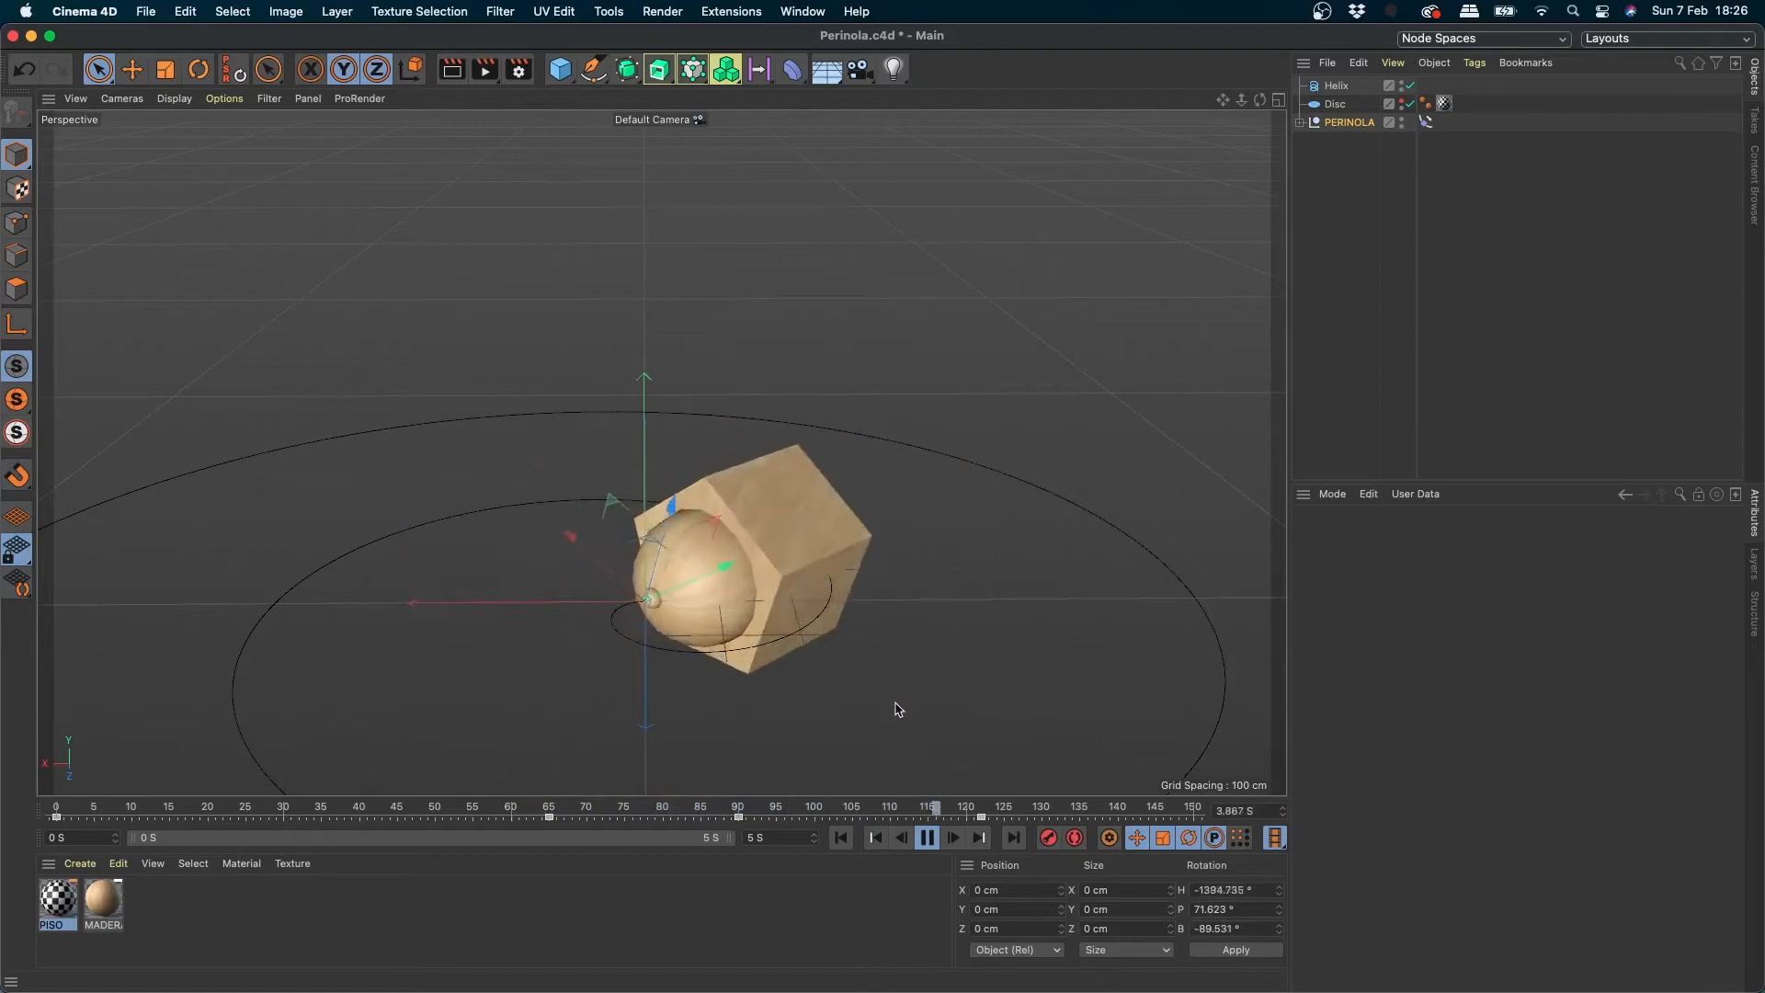
click(912, 838)
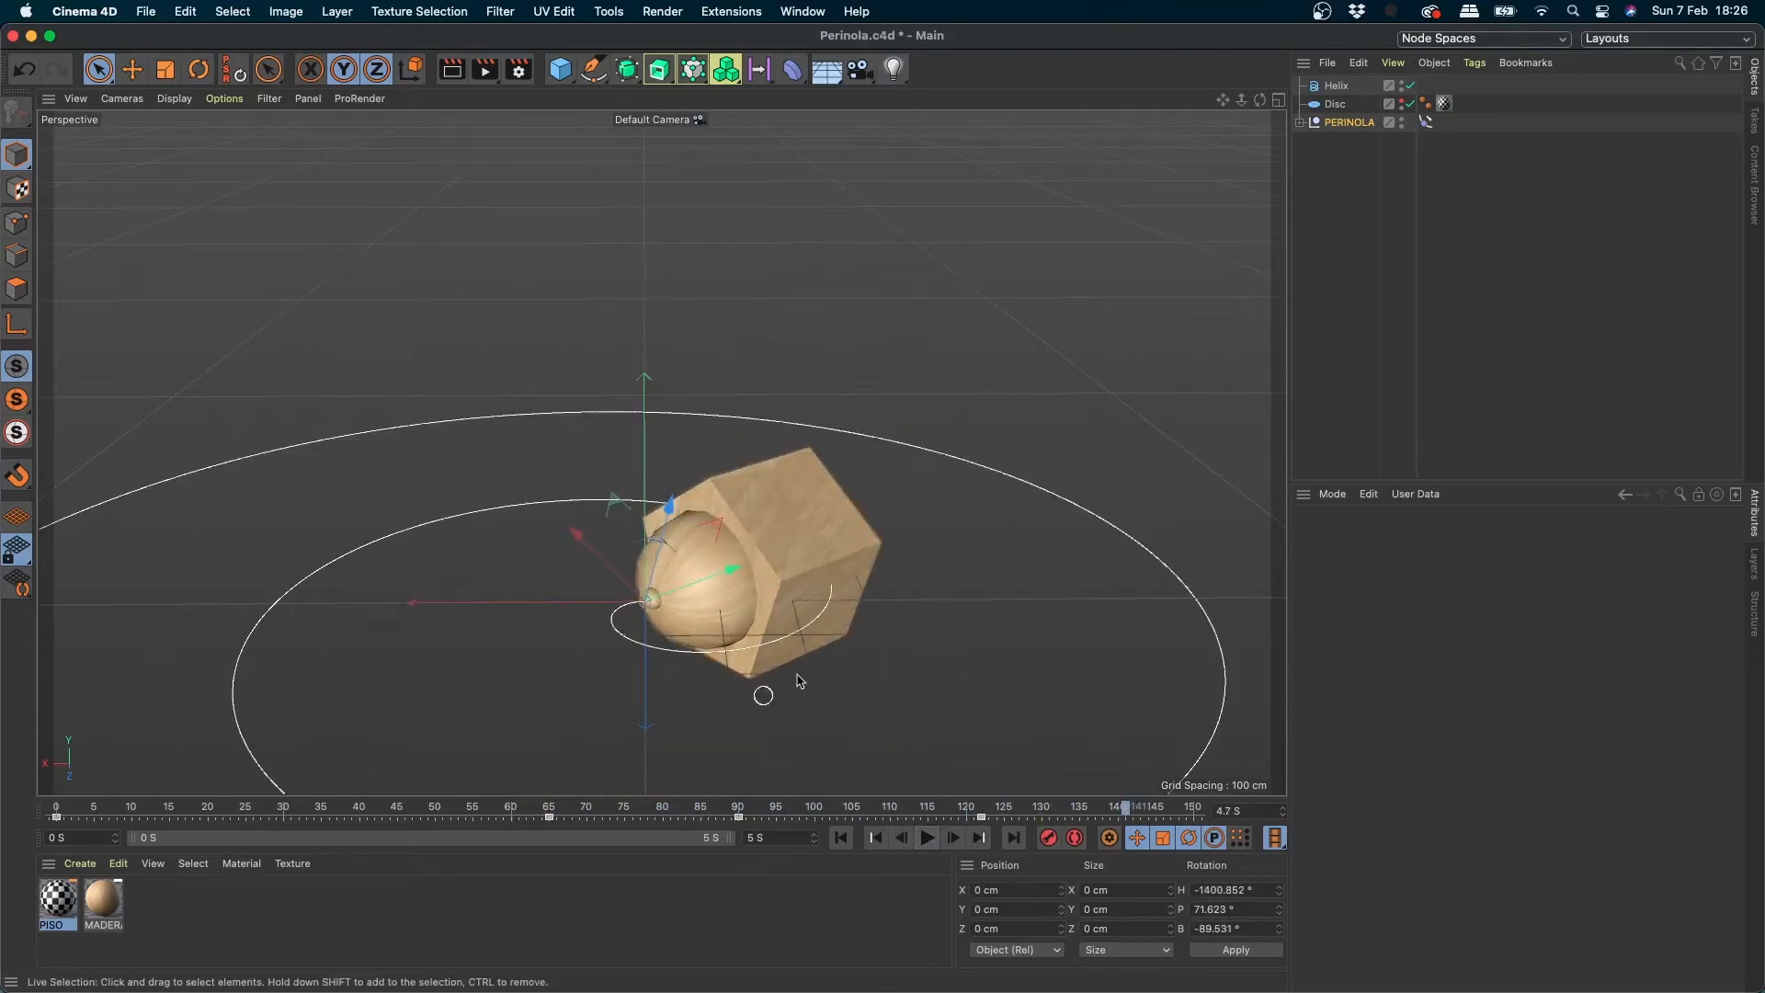
- Make the Disc floor visible and scrub through the tip-over from a low angle to check the PERINOLA's contact with it
alt+right_drag(796, 662, 722, 695)
alt+drag(721, 694, 776, 670)
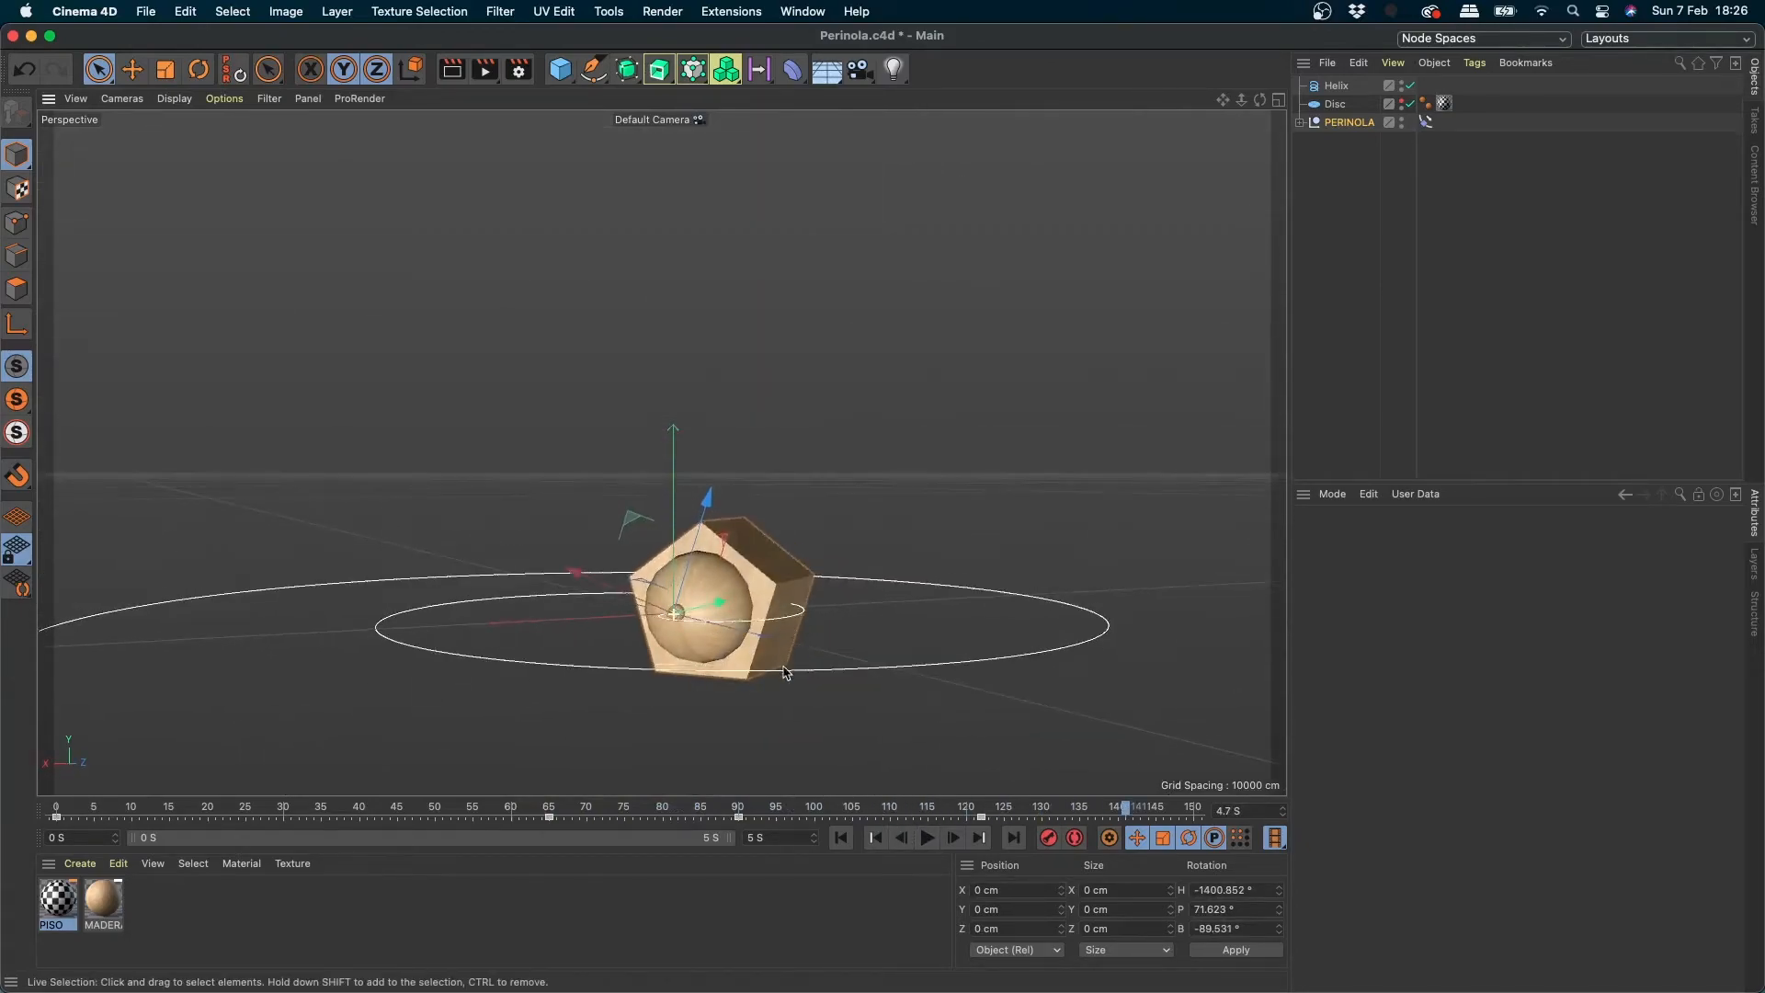
click(1404, 104)
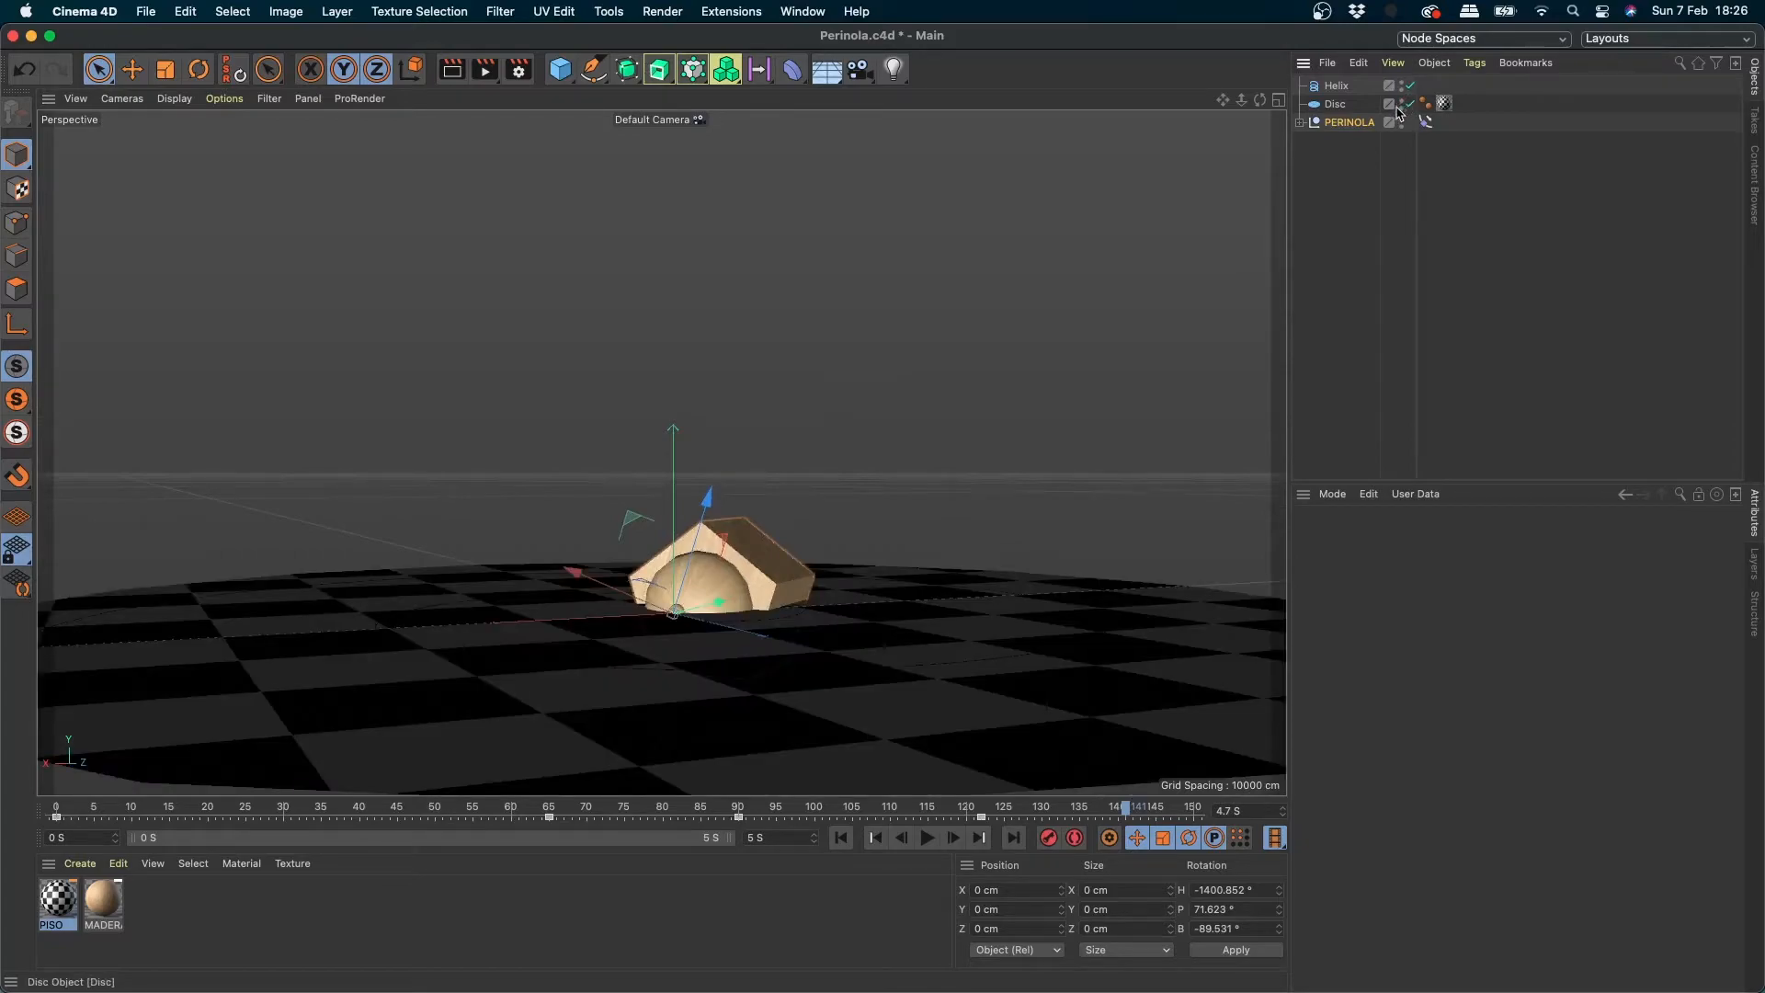
drag(64, 810, 649, 797)
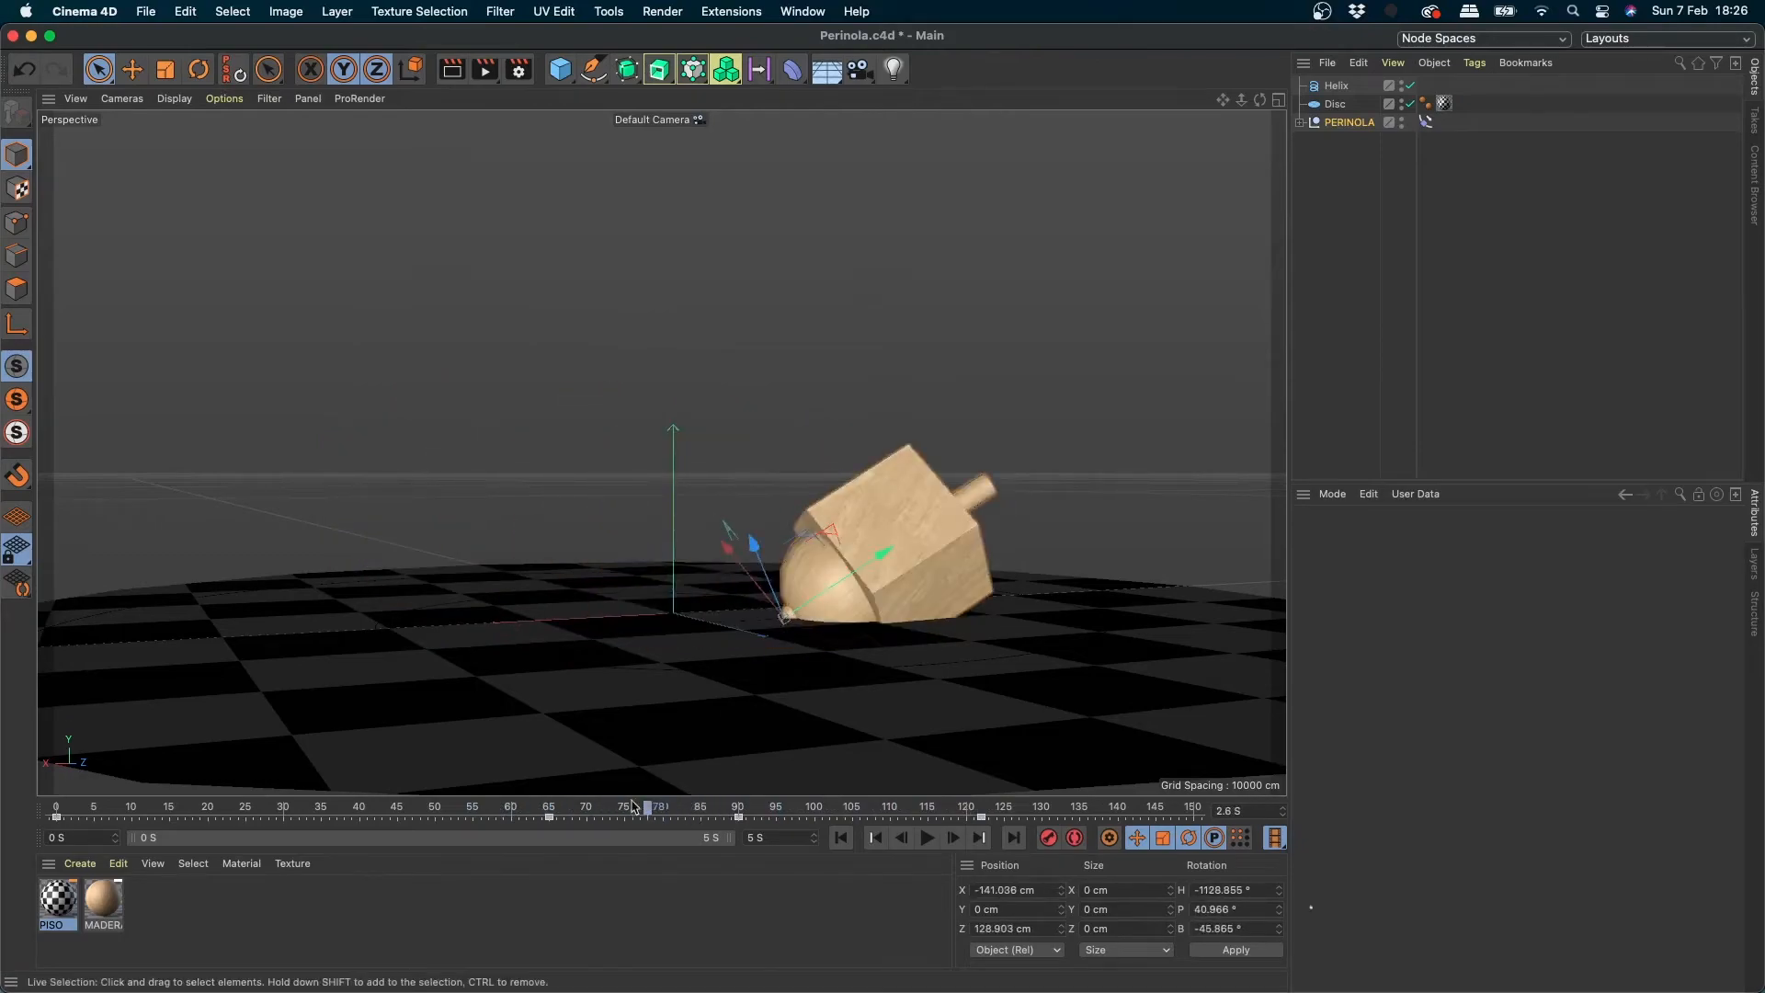
- Select the Helix and try raising it along its Y axis
click(1336, 86)
drag(669, 520, 671, 433)
key(super+z)
- At frame 75, set a keyframe for the Helix's vertical position (P.Y) at 0 cm
drag(707, 825, 625, 813)
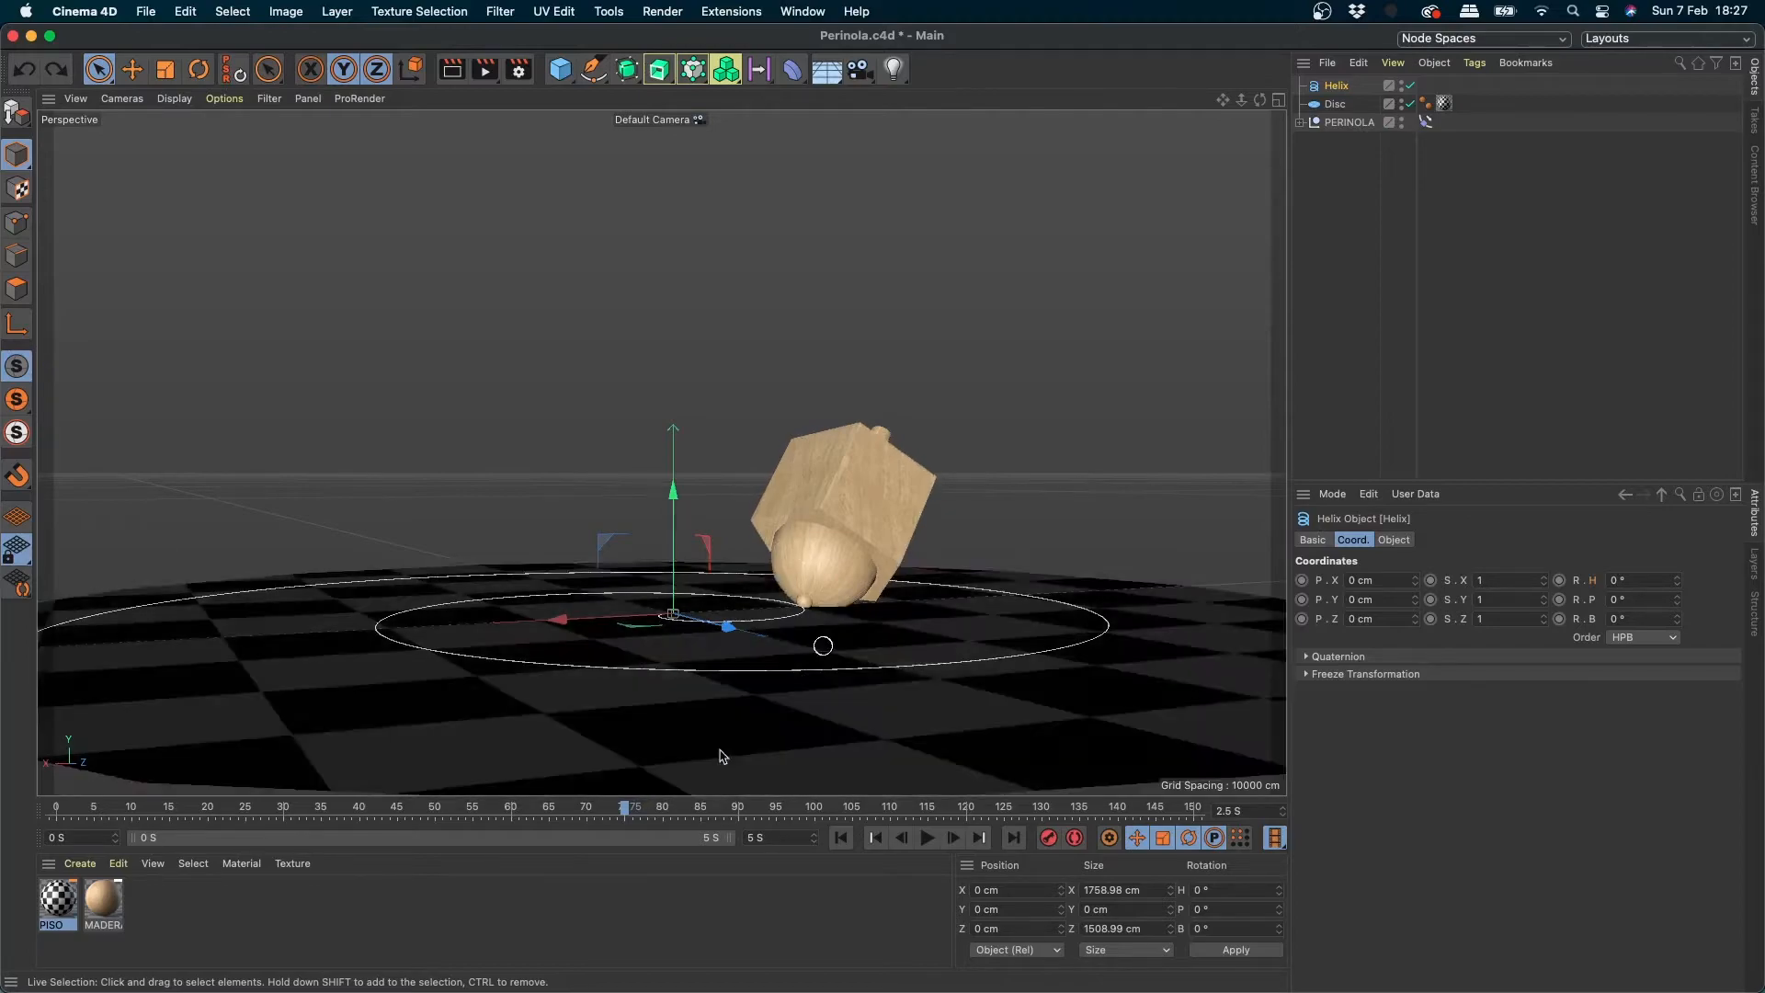
drag(335, 809, 624, 800)
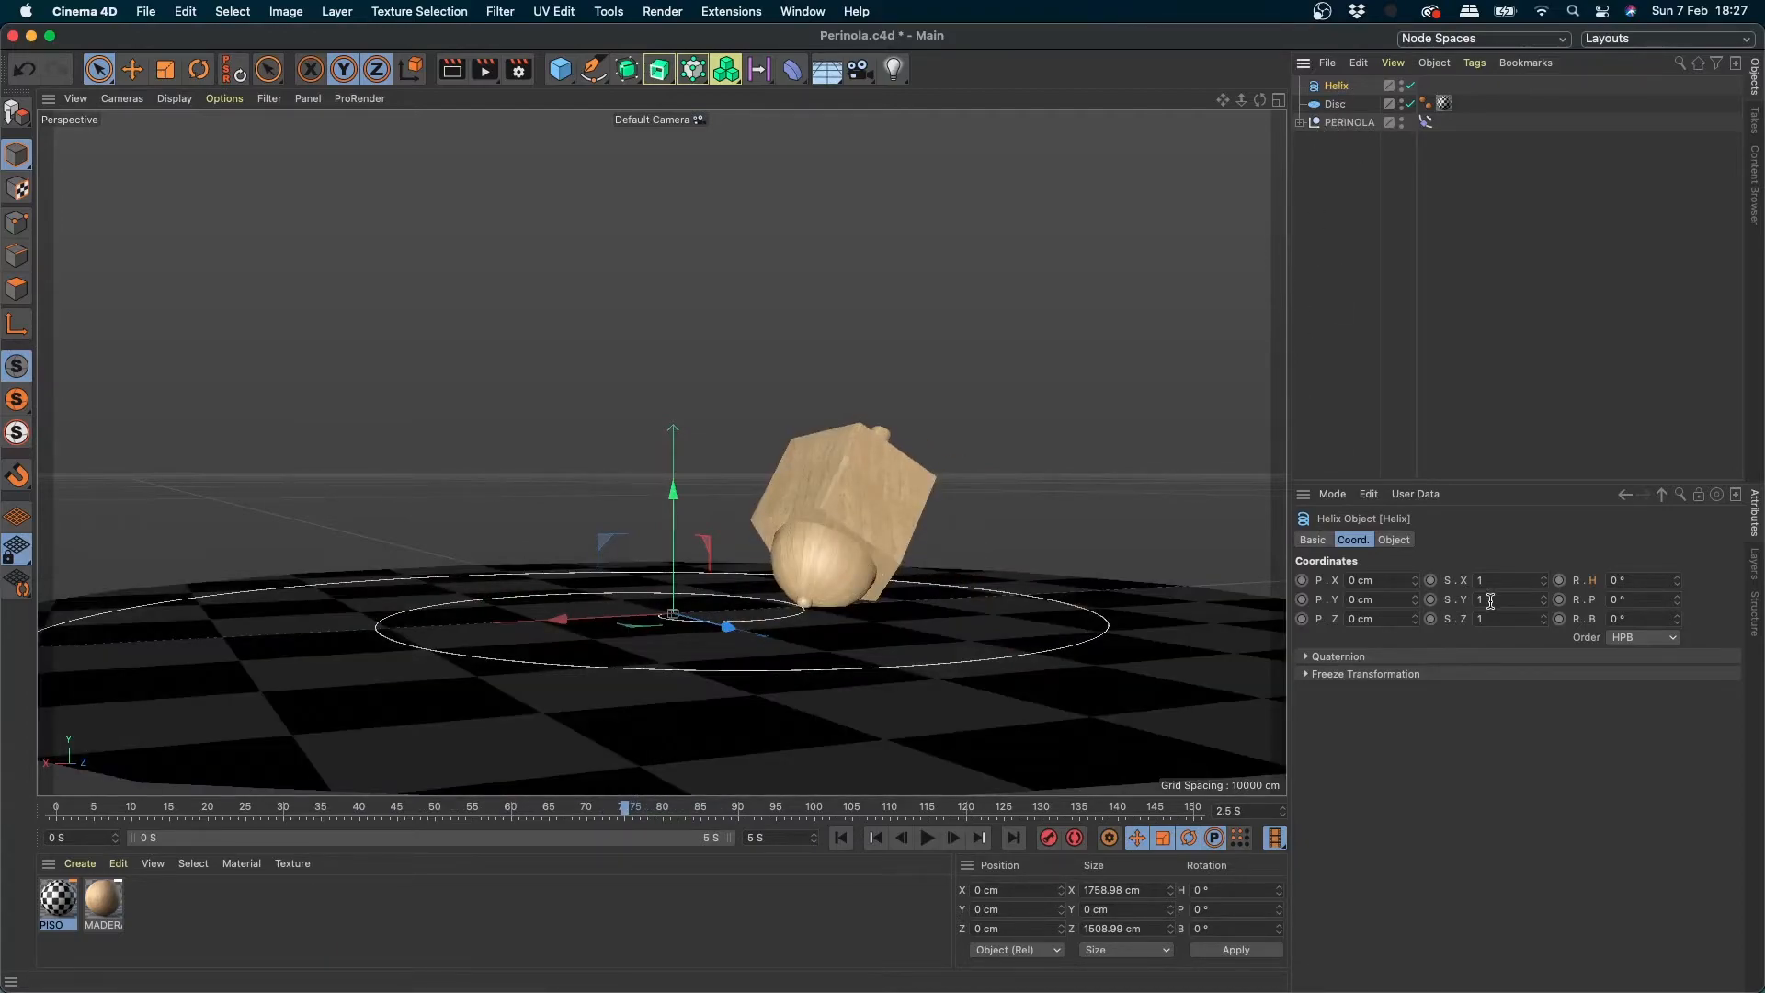
click(1302, 599)
- At frame 119, set the Helix's vertical position (P.Y) to 117 cm and keyframe it
click(651, 806)
drag(651, 807, 959, 807)
drag(1415, 599, 1415, 532)
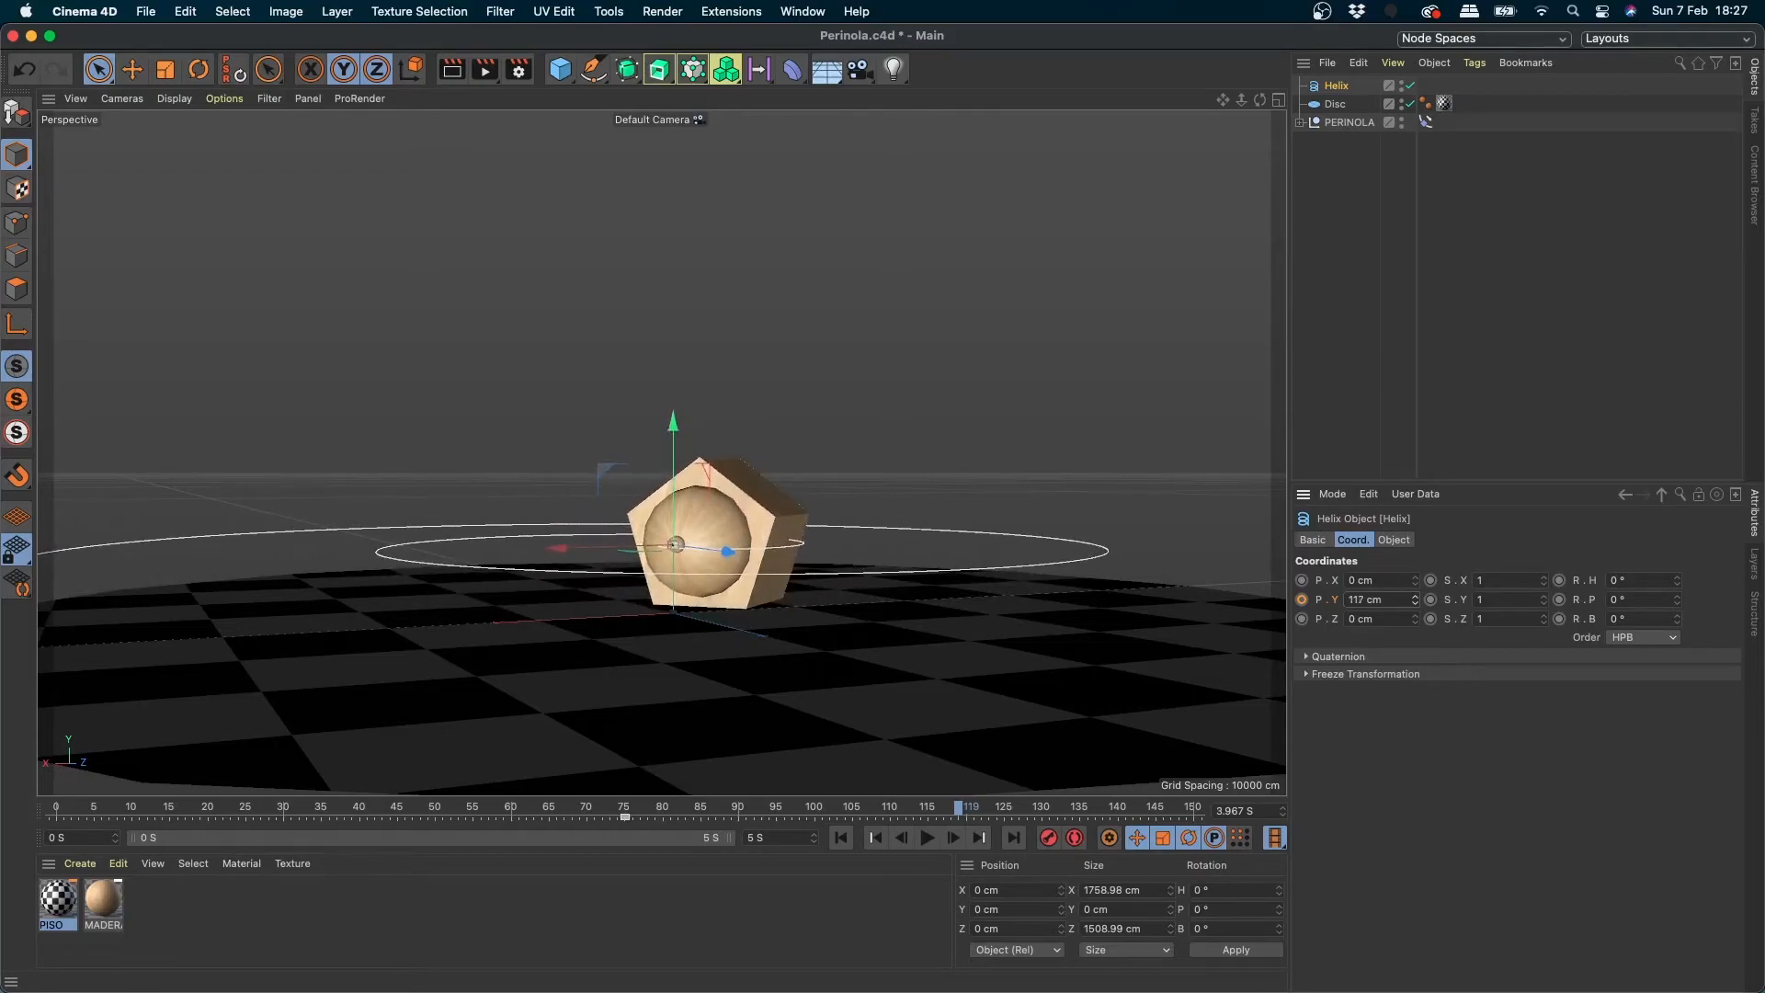
click(1302, 599)
- At frame 87, raise the Helix's vertical position (P.Y) so the PERINOLA rests on the floor and keyframe it
click(566, 807)
drag(566, 807, 718, 807)
drag(1415, 600, 1415, 520)
click(1313, 599)
- At frame 79, set the Helix's vertical position (P.Y) to 81.168 cm and keyframe it
click(656, 813)
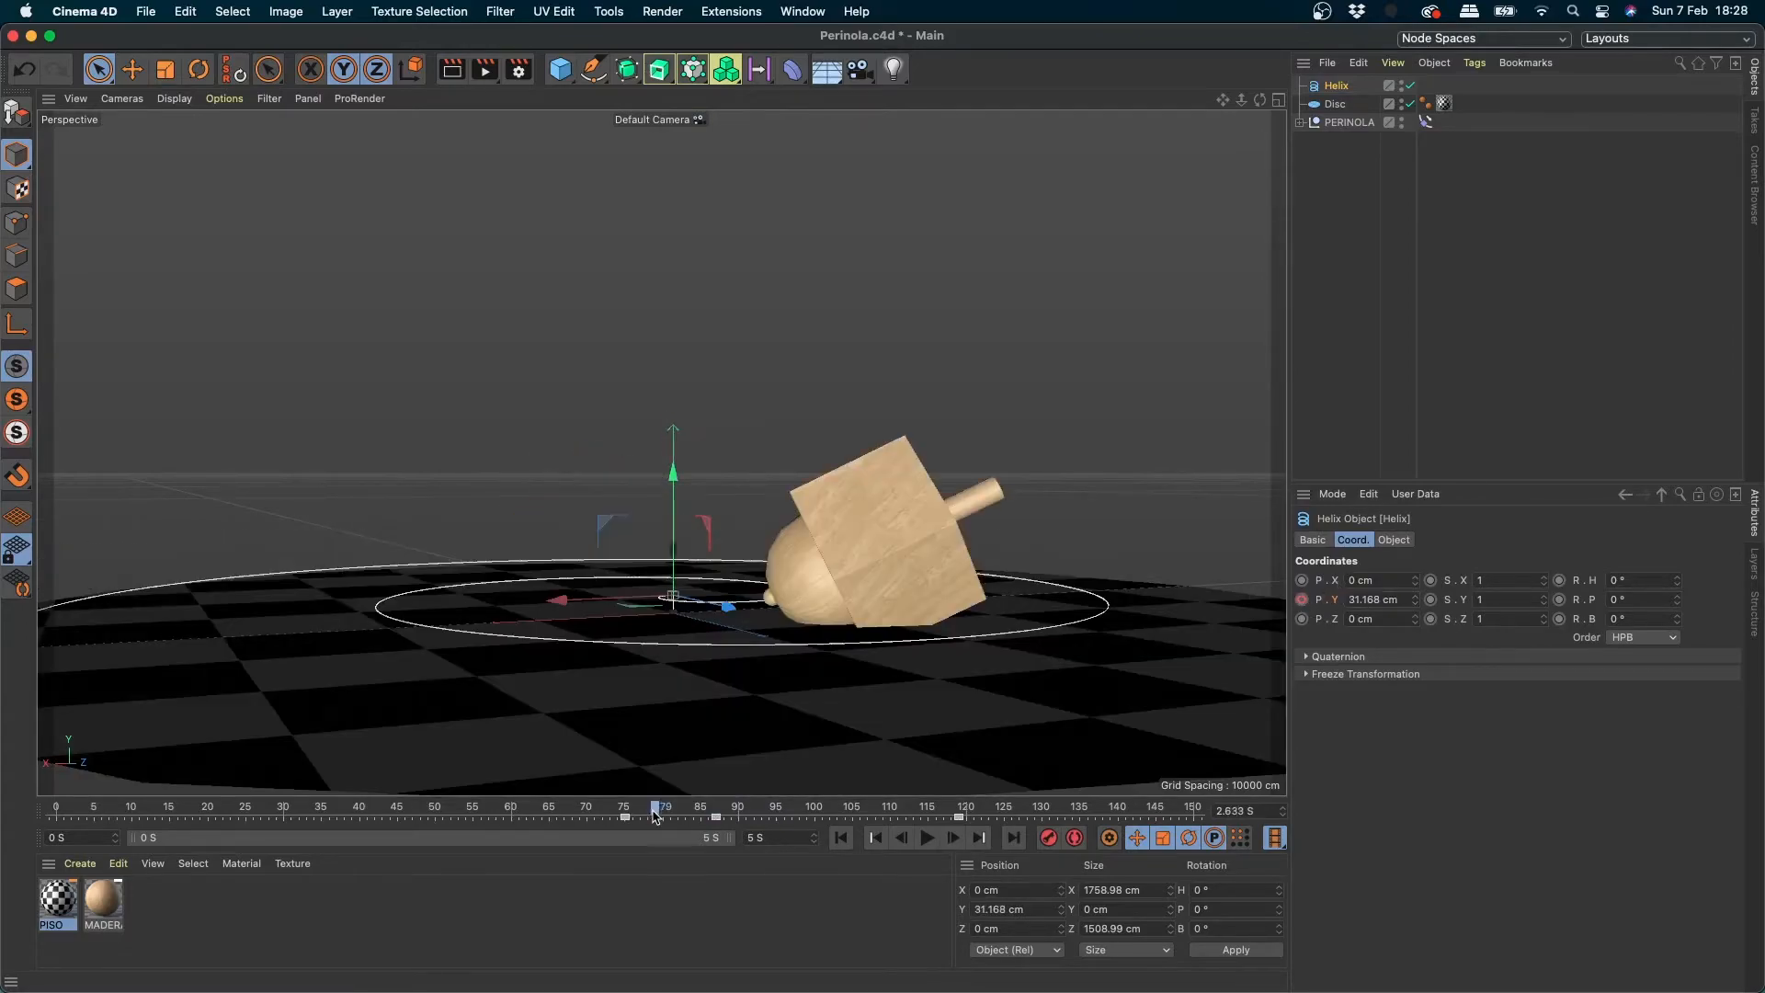
drag(1415, 599, 1415, 553)
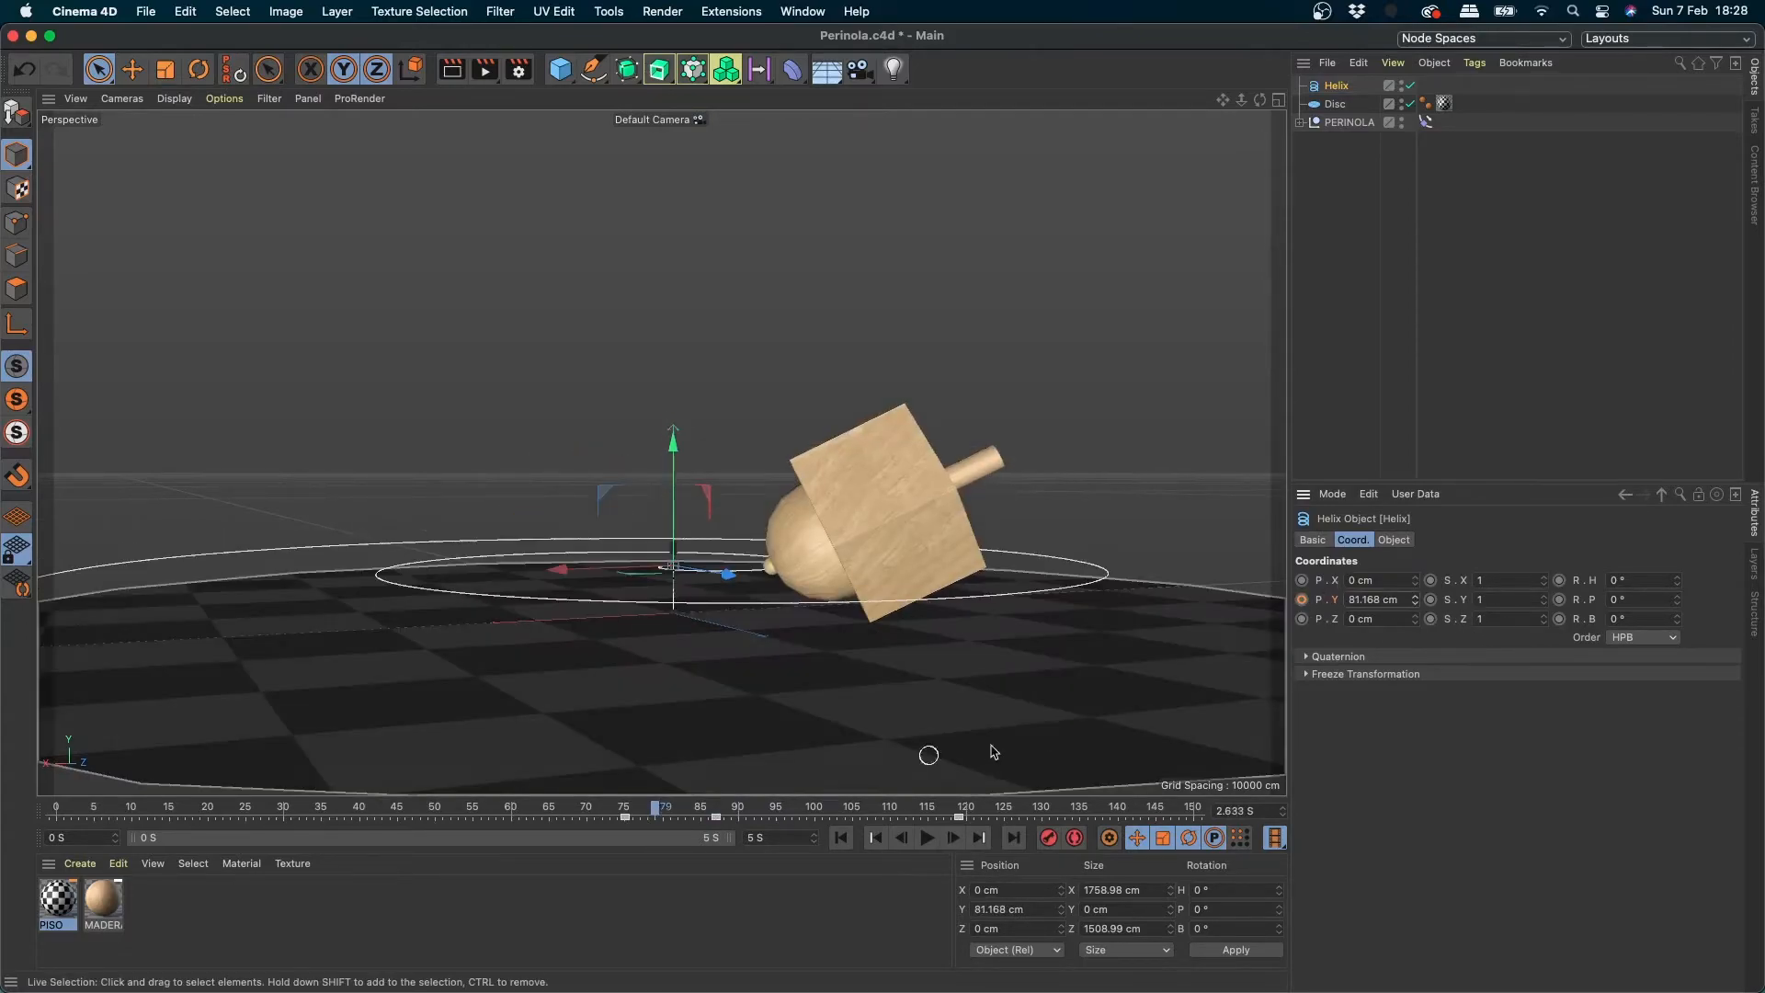
click(1302, 599)
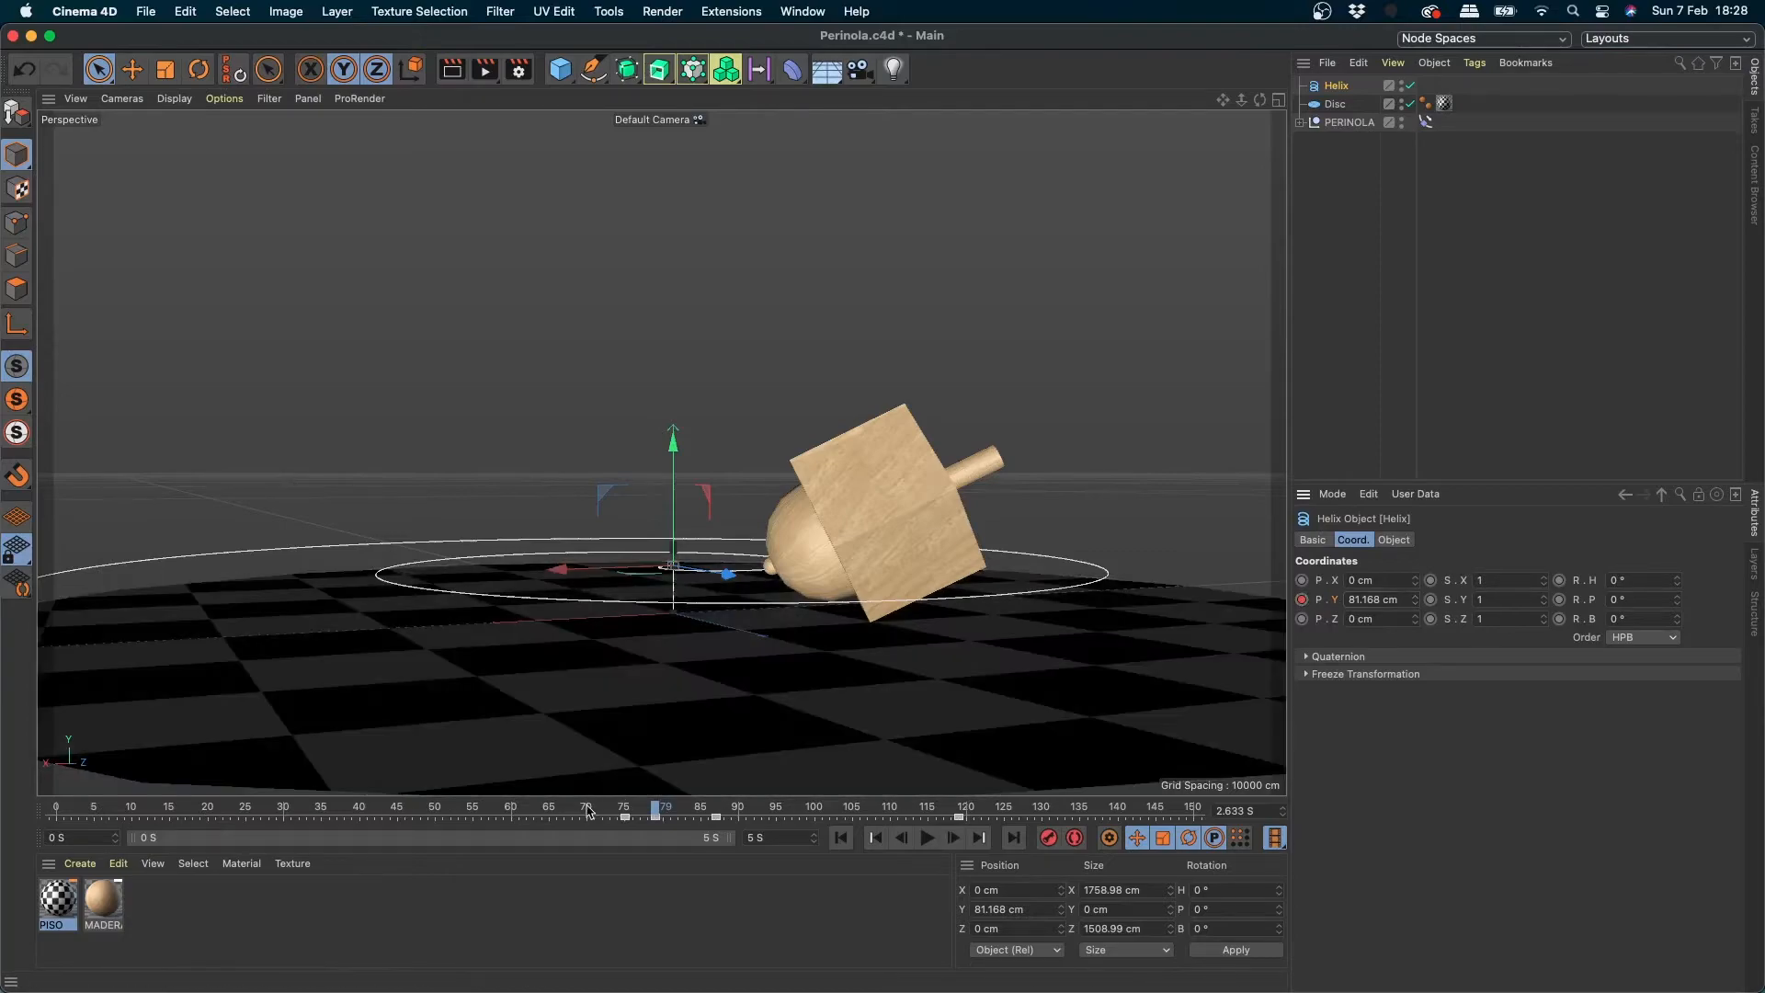
- Scrub through the tip-over and roll from several angles to check the PERINOLA's height above the floor
click(669, 818)
drag(670, 818, 913, 814)
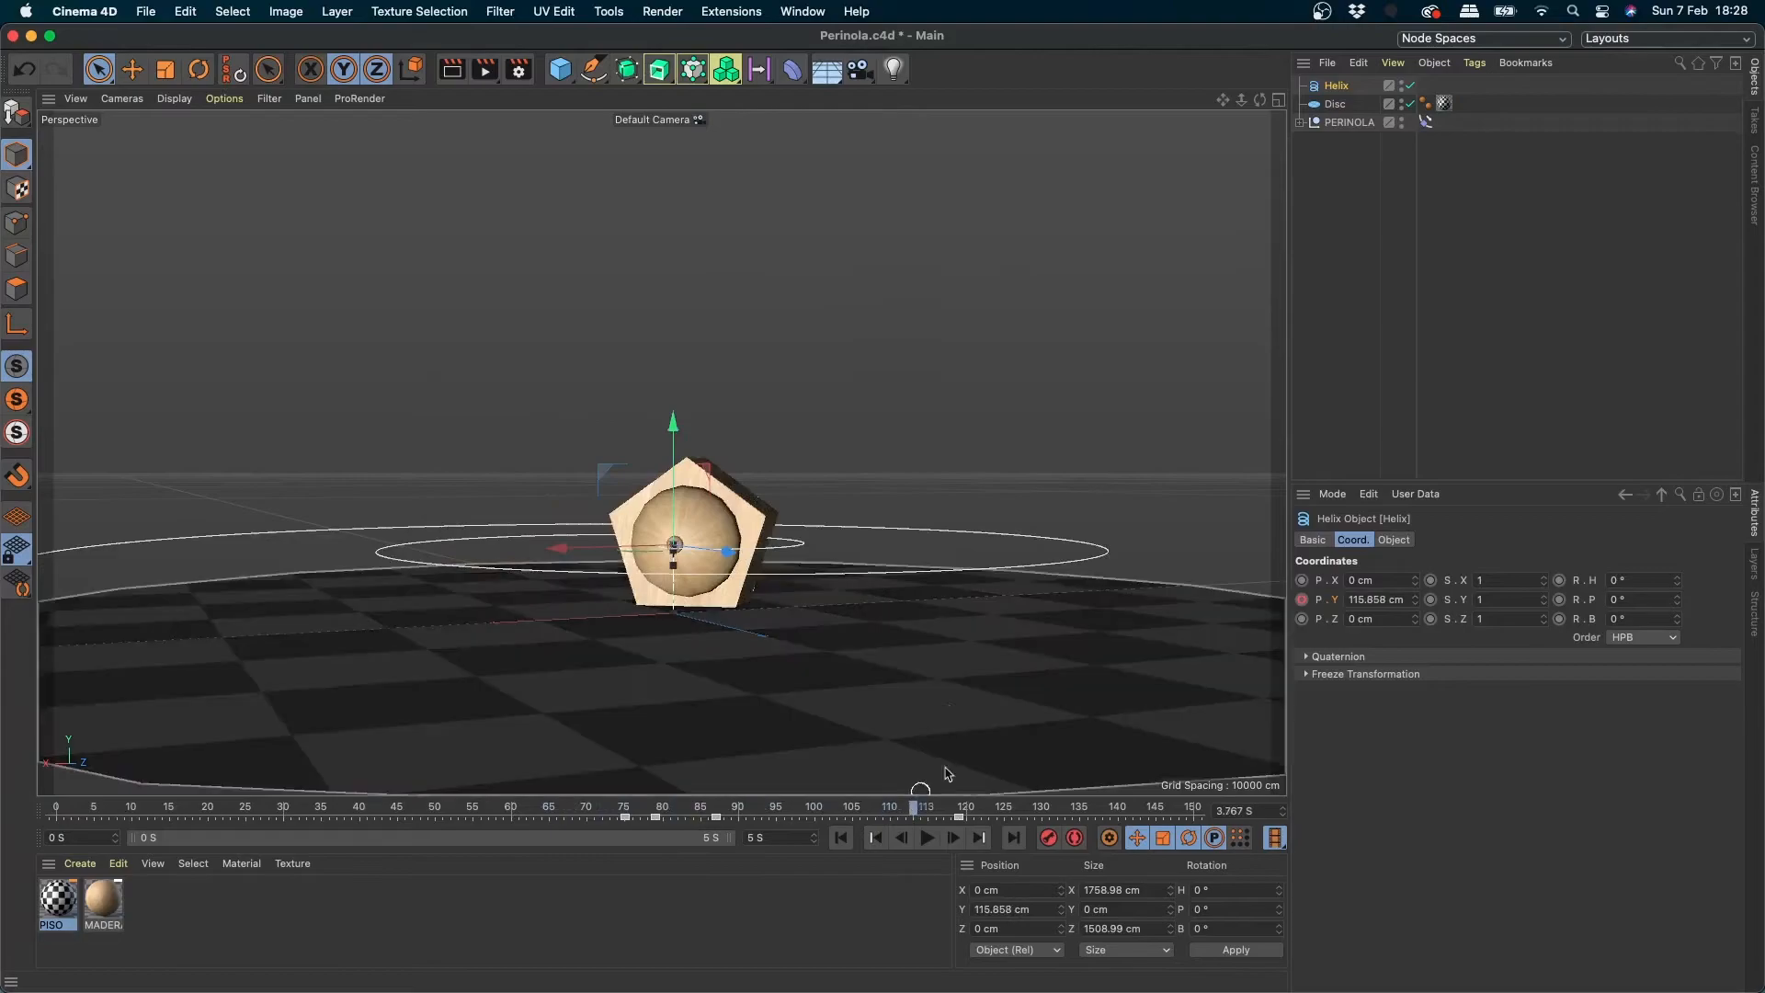
alt+drag(854, 469, 783, 552)
mouse_move(530, 811)
mouse_down()
mouse_move(603, 810)
mouse_move(519, 808)
mouse_up()
alt+drag(720, 629, 817, 583)
drag(605, 811, 652, 809)
alt+right_drag(871, 541, 943, 526)
mouse_move(656, 810)
mouse_down()
mouse_move(602, 812)
mouse_move(629, 814)
mouse_up()
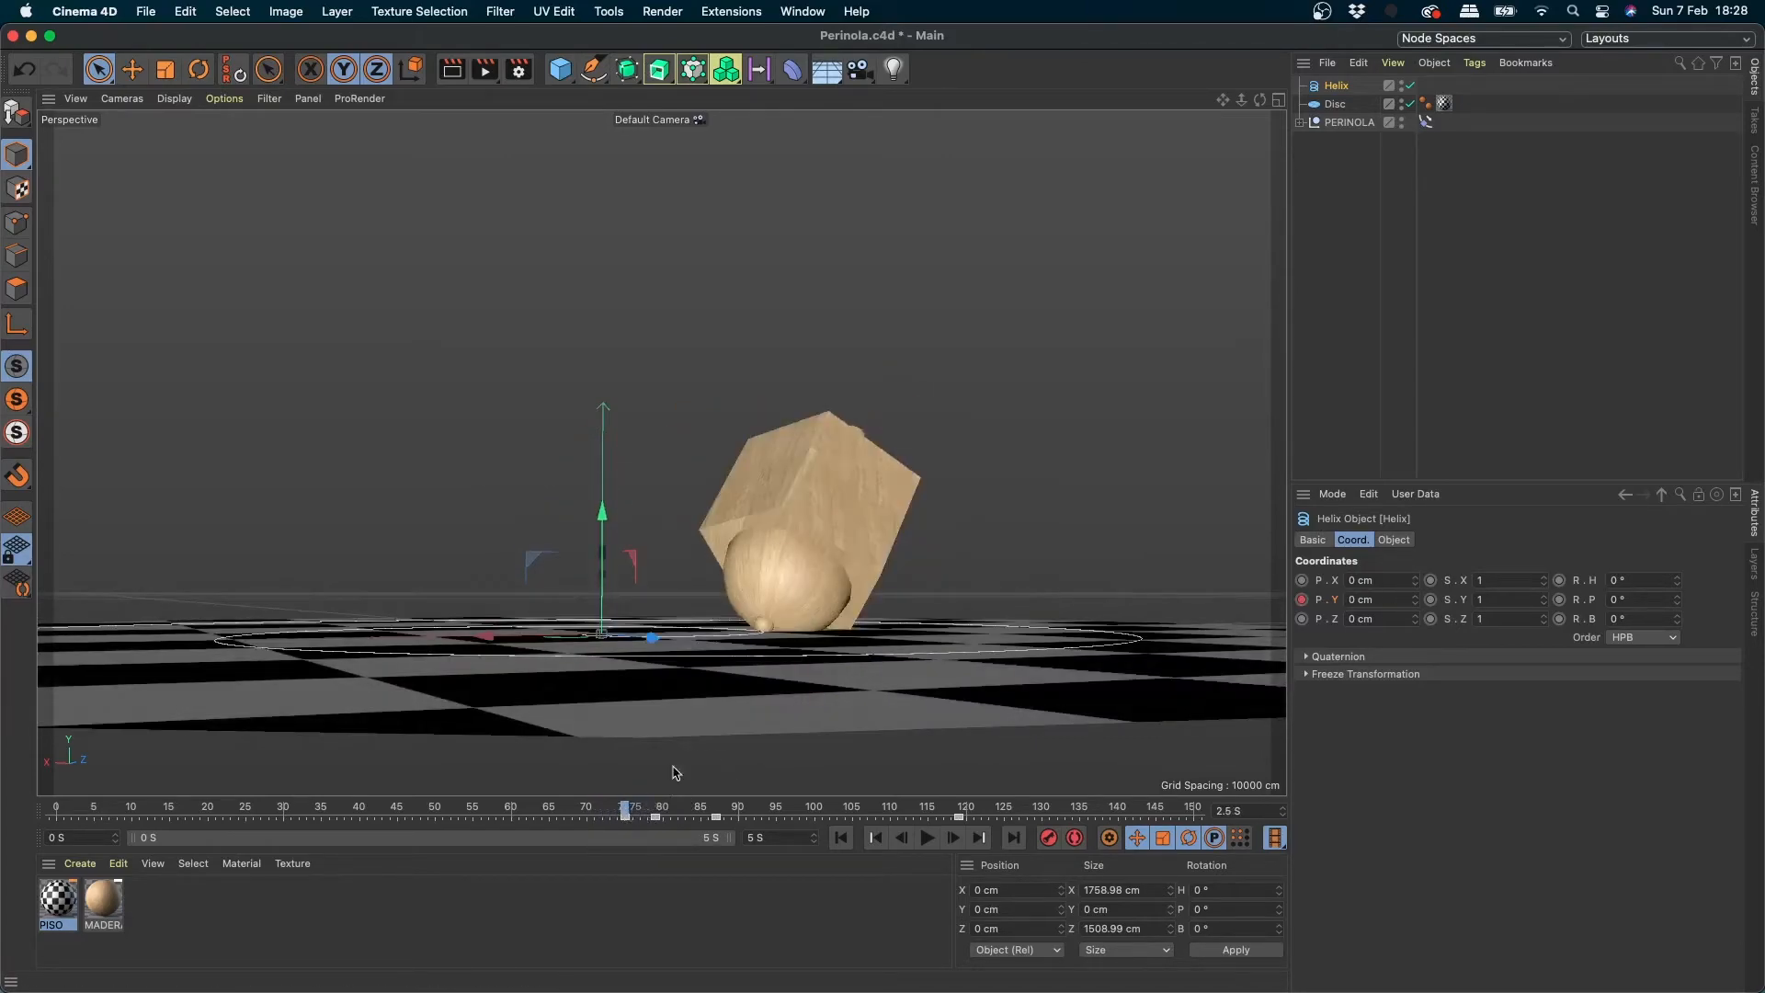
- Examine the PERINOLA's contact with the floor around frame 76, close up and from a distance
alt+right_drag(827, 622, 902, 604)
alt+drag(902, 603, 773, 664)
drag(625, 811, 633, 811)
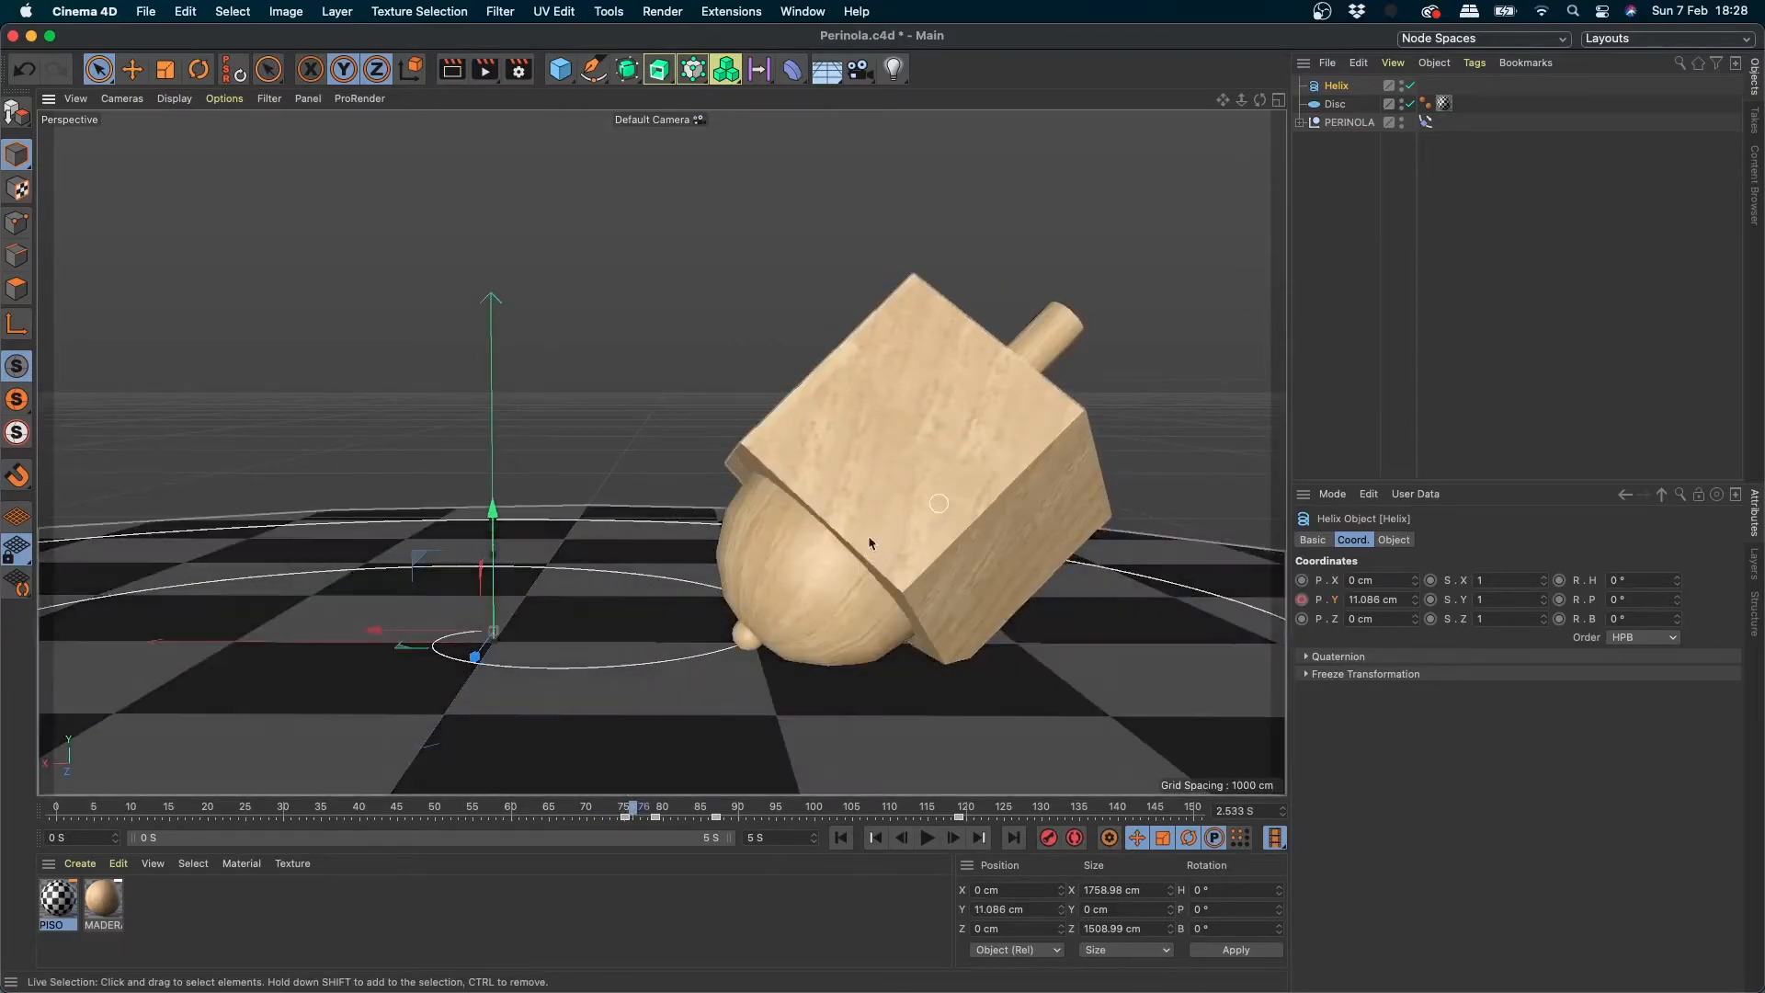
alt+right_drag(871, 544, 852, 590)
alt+drag(853, 590, 708, 708)
alt+right_drag(873, 598, 772, 589)
alt+drag(773, 588, 1020, 512)
alt+right_drag(1021, 512, 943, 544)
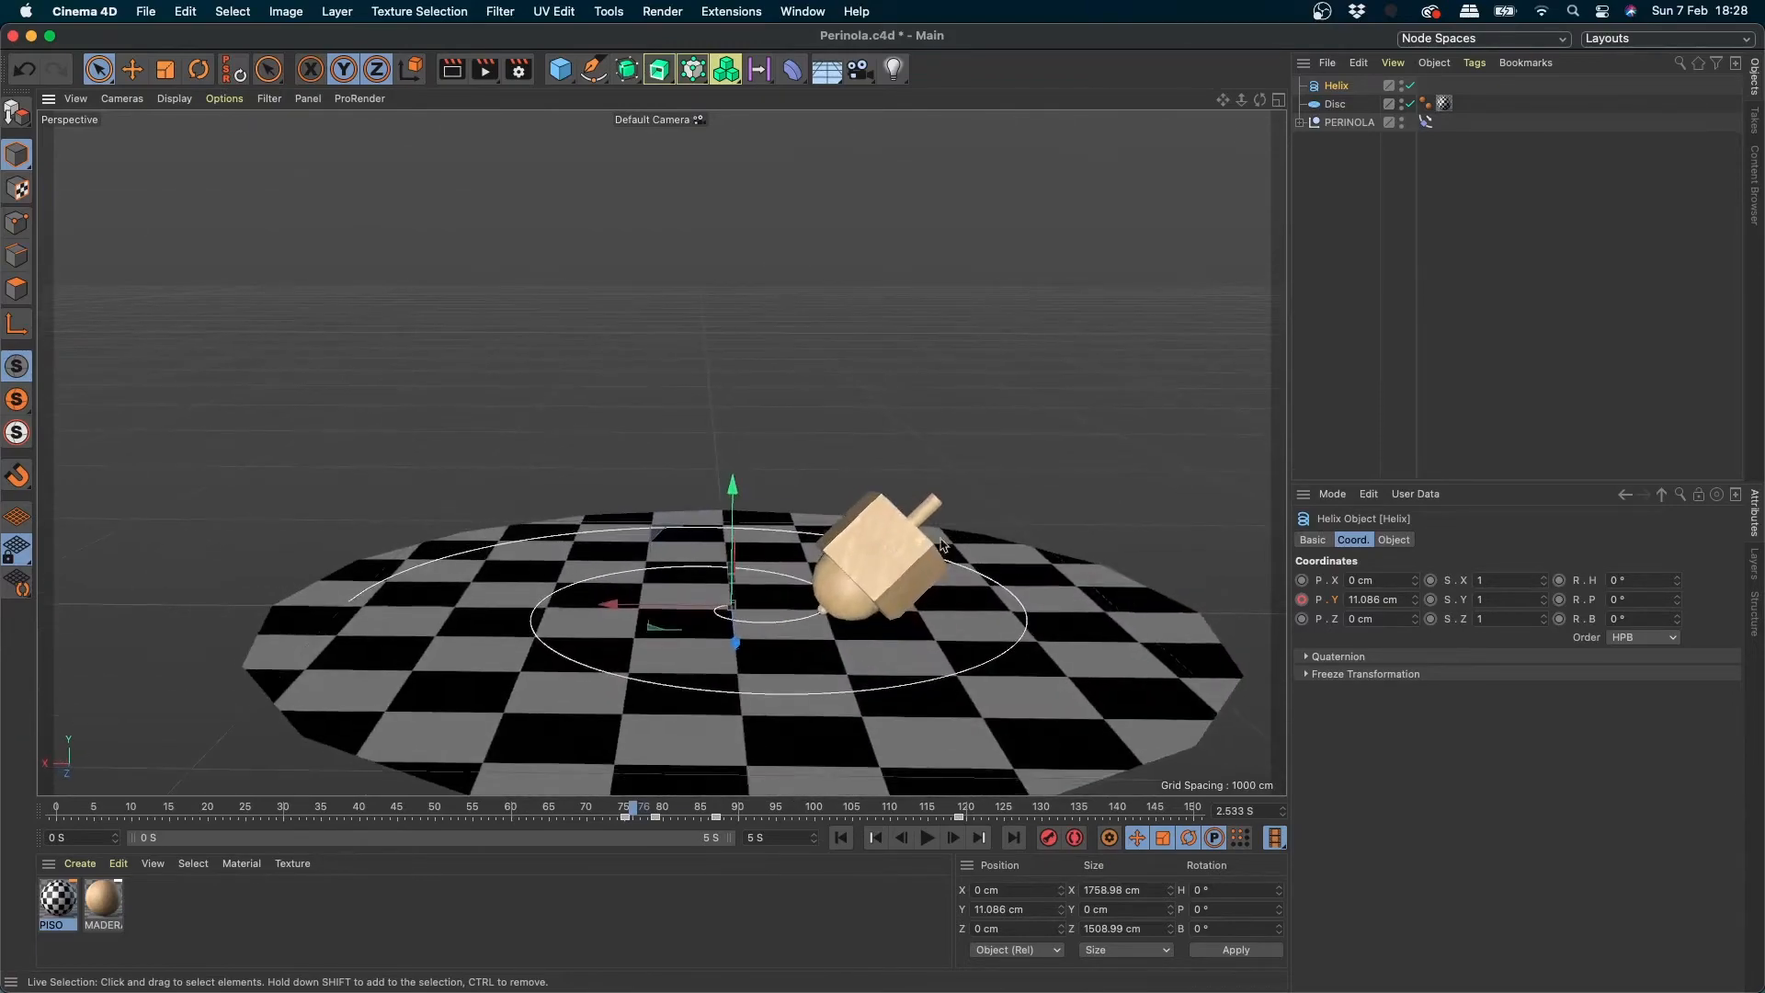
alt+drag(943, 544, 971, 598)
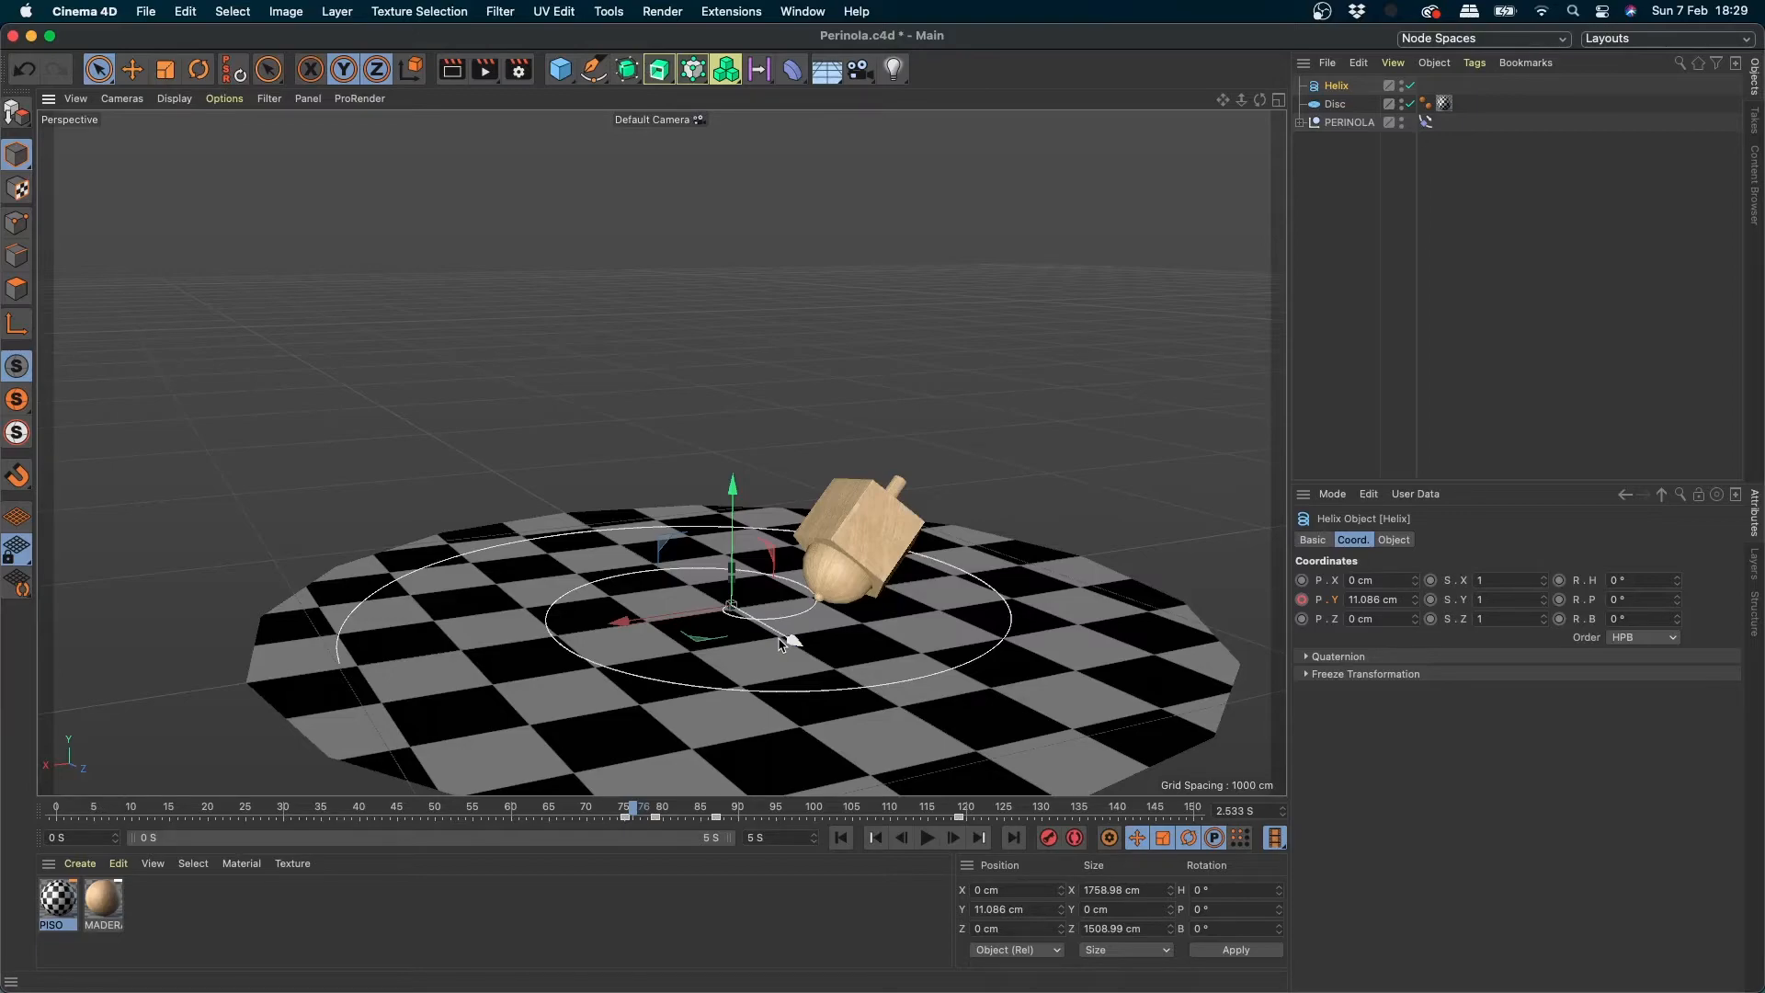
- Play and scrub through the animation to check how the PERINOLA tips over and rolls on the floor
drag(152, 808, 109, 772)
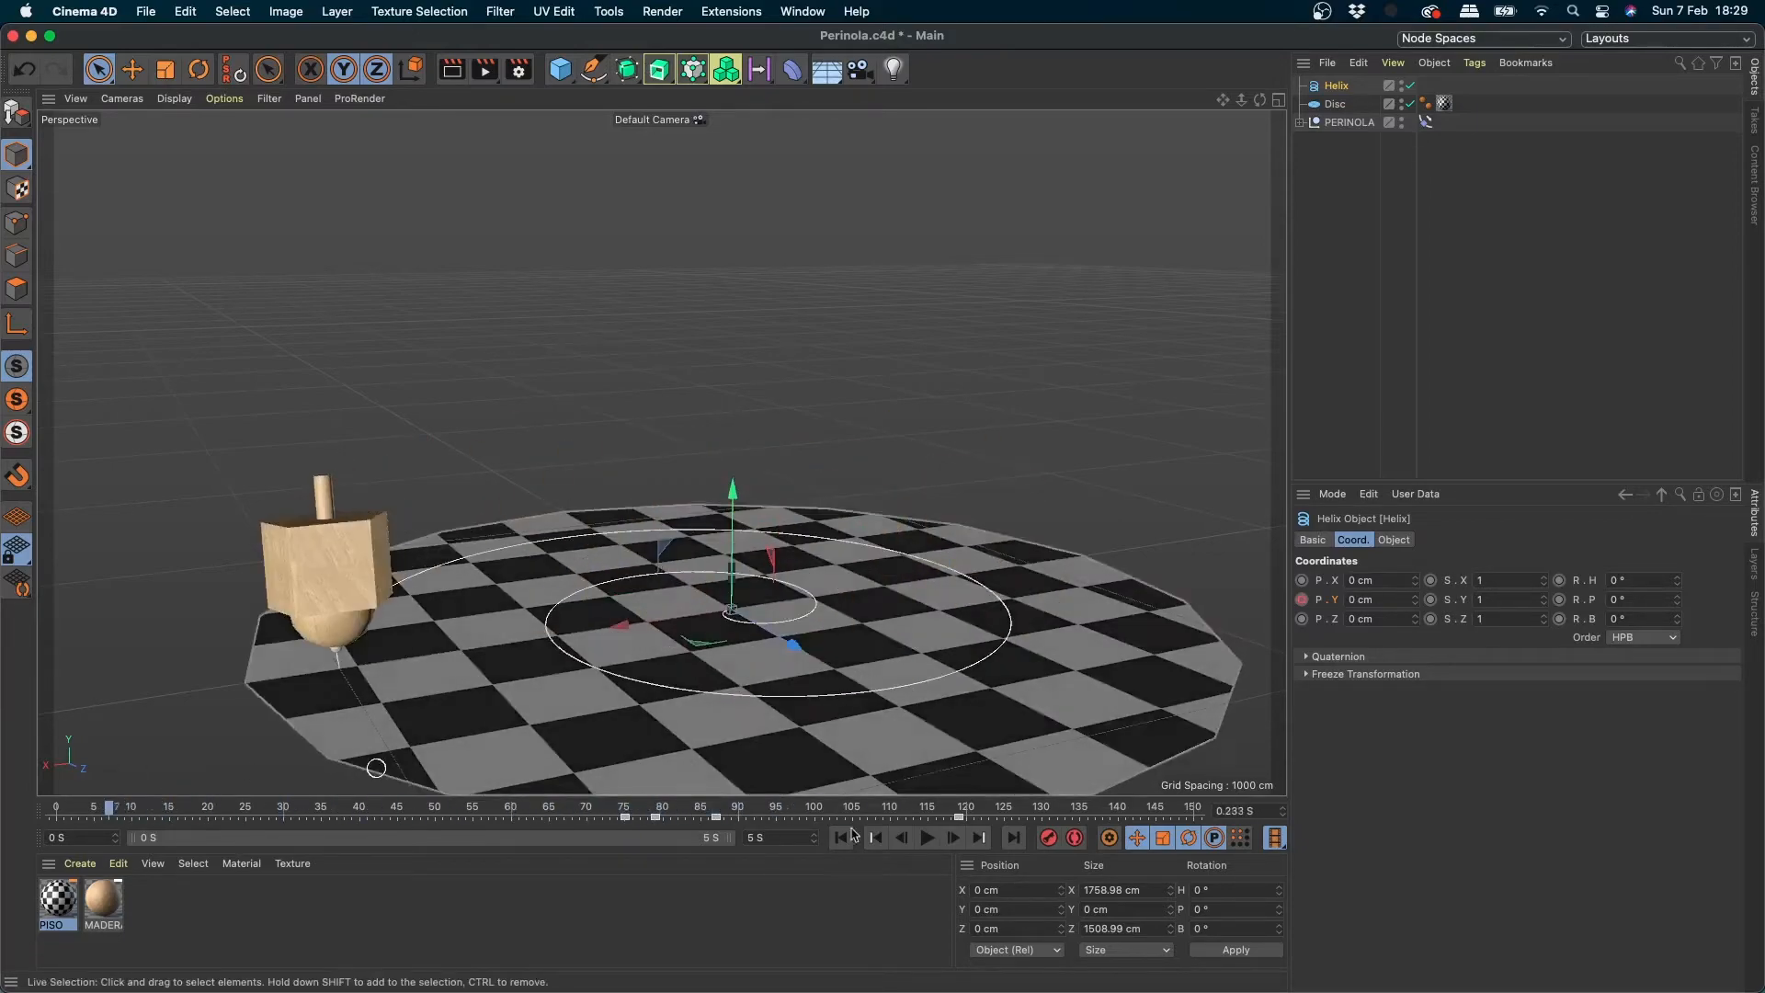
key(F8)
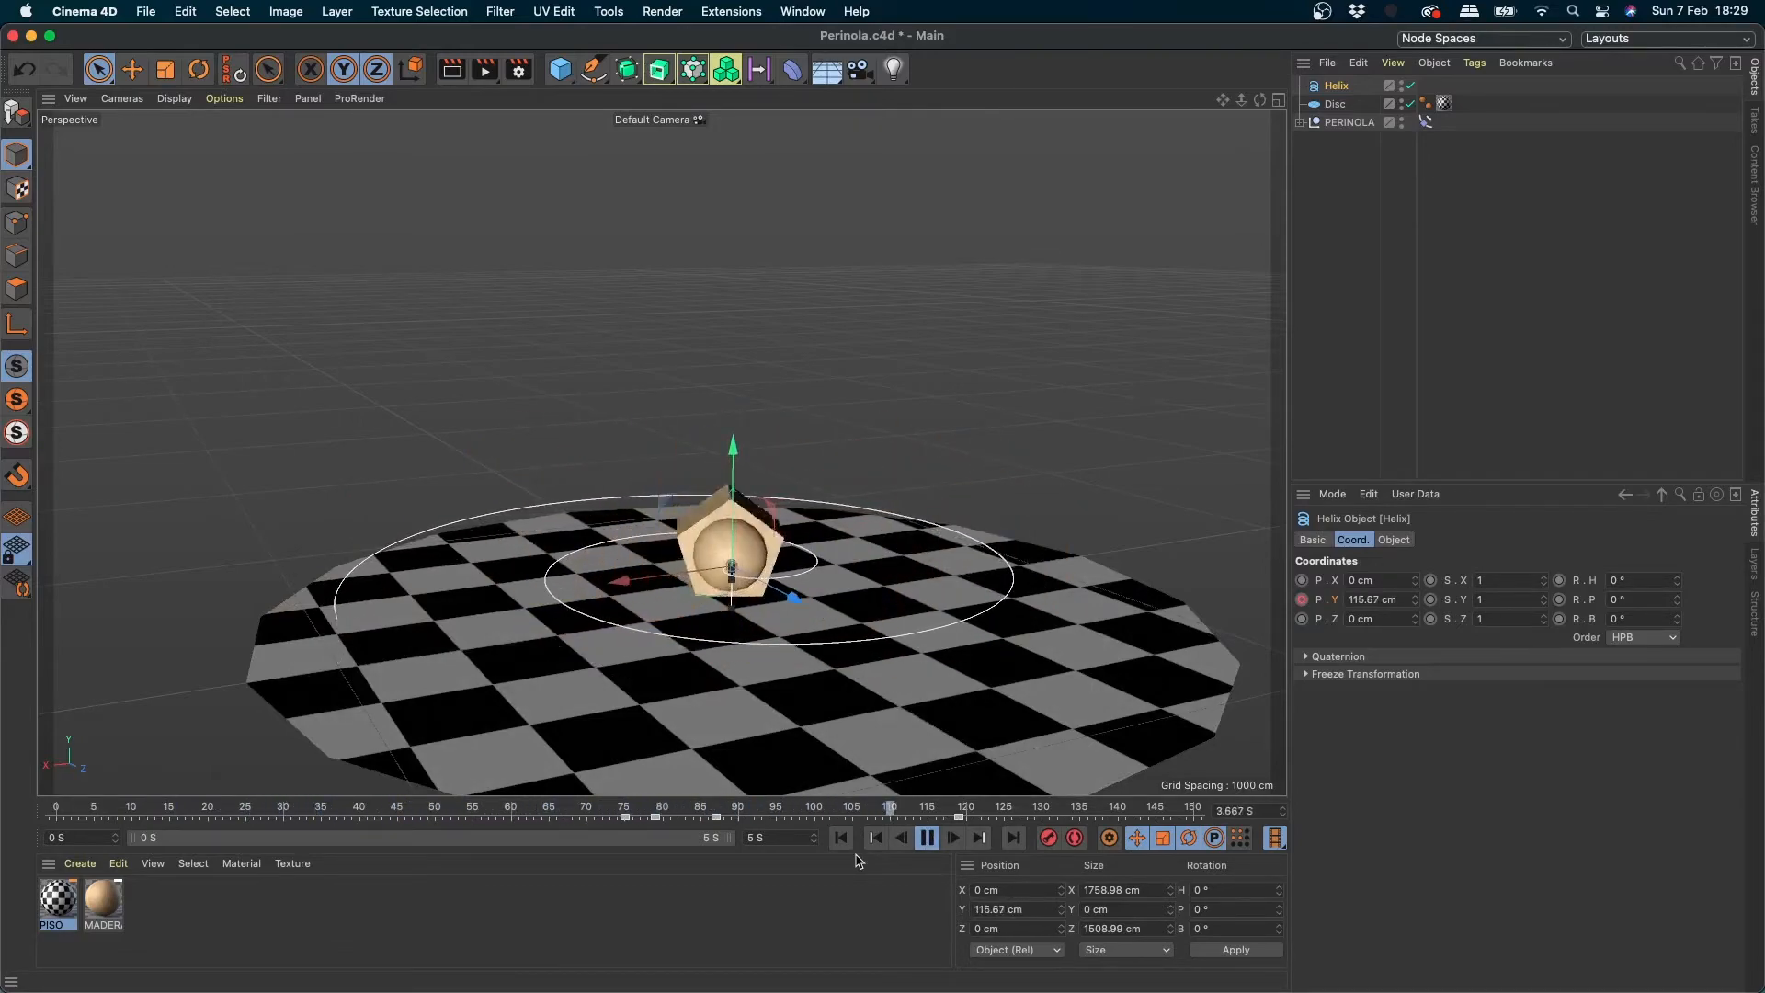
click(926, 838)
click(557, 809)
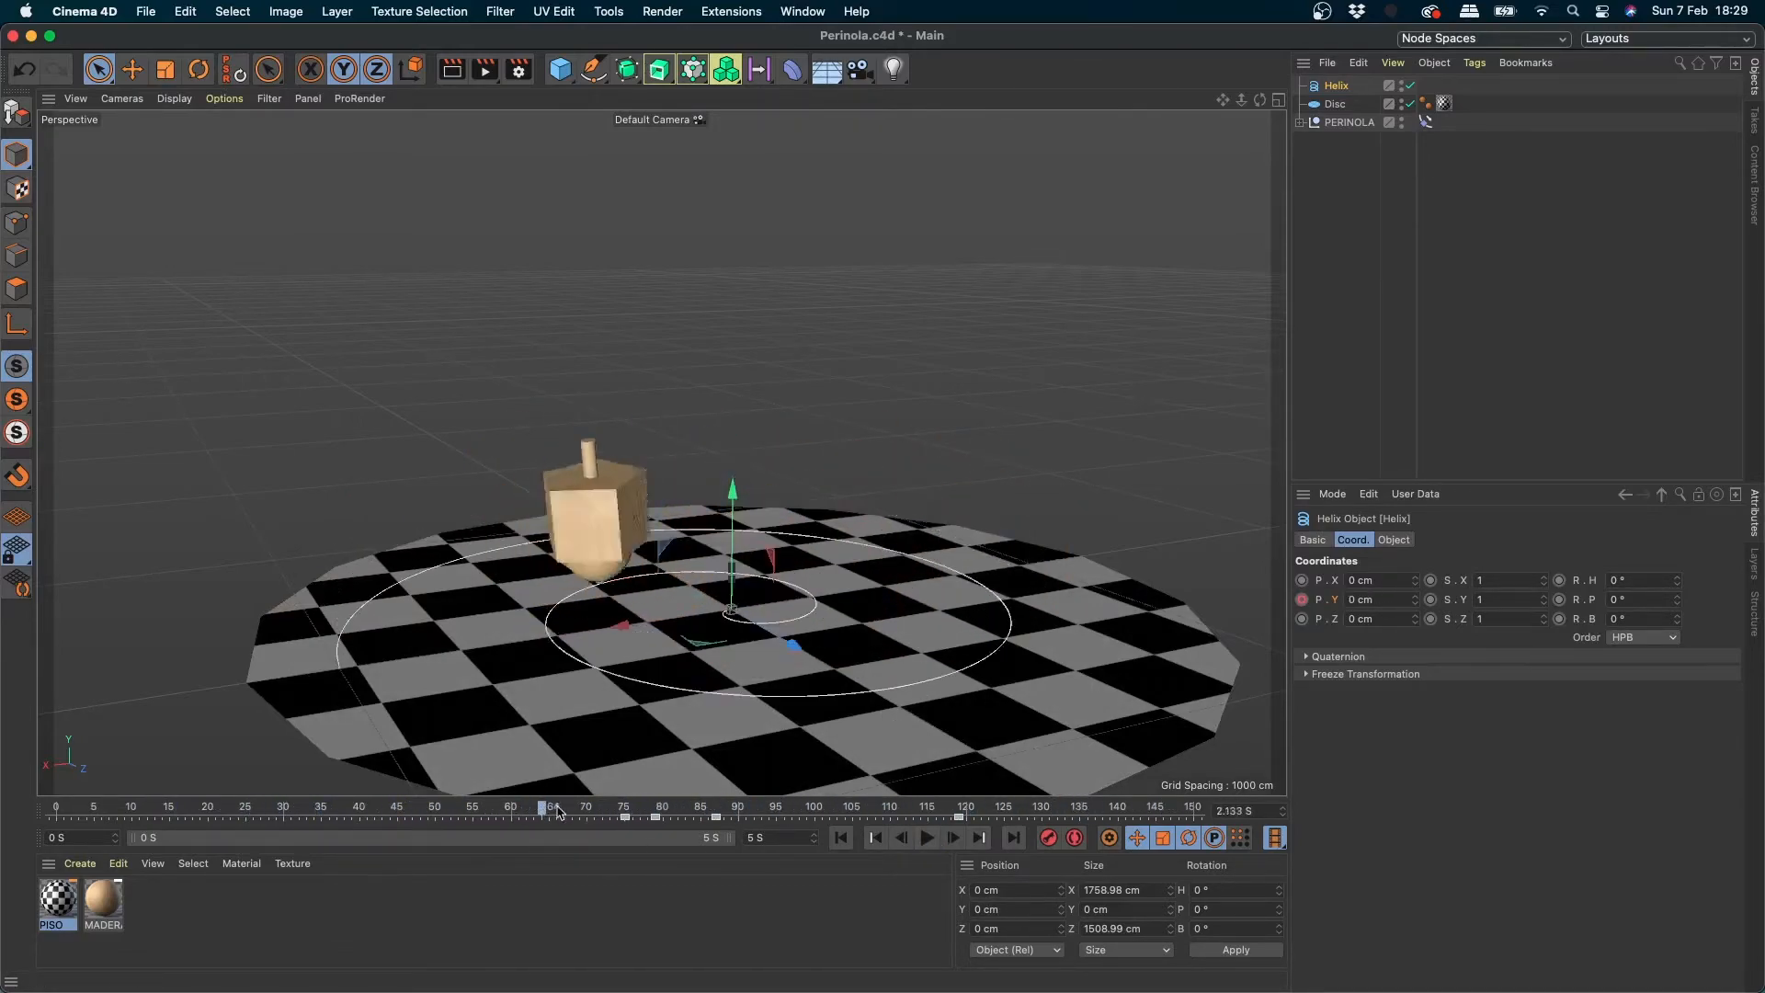
drag(556, 809, 678, 813)
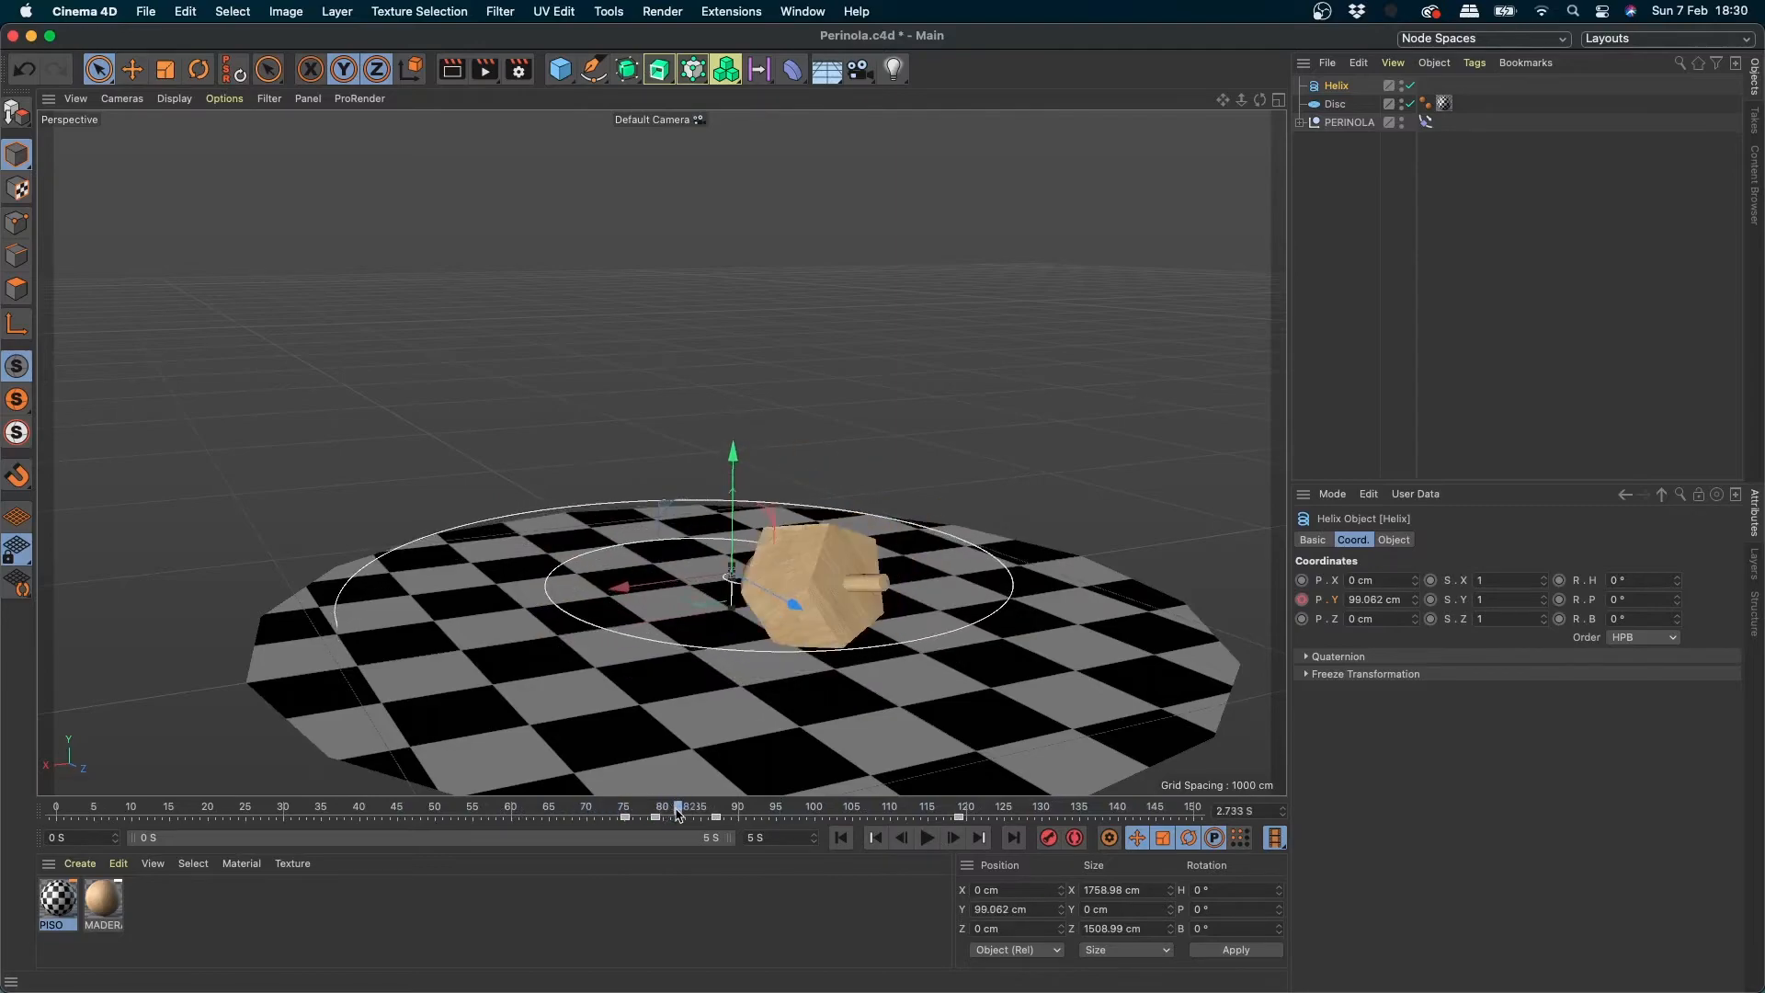
click(926, 838)
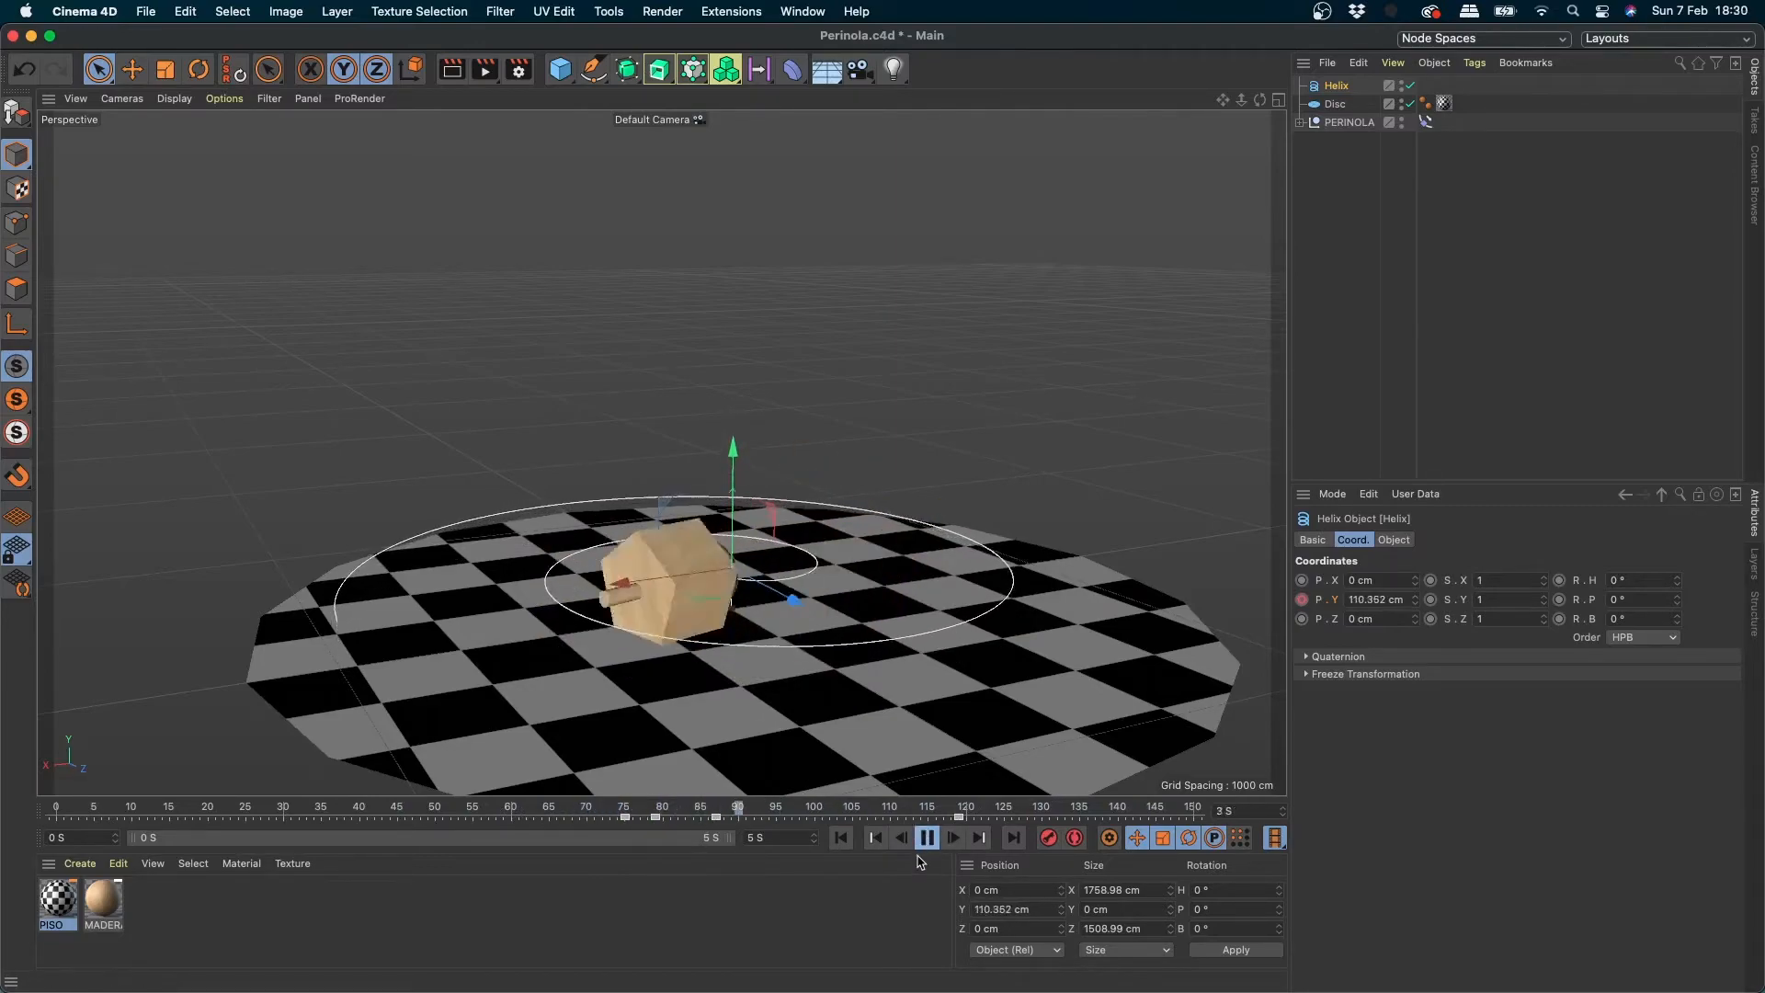
drag(542, 811, 662, 812)
click(926, 839)
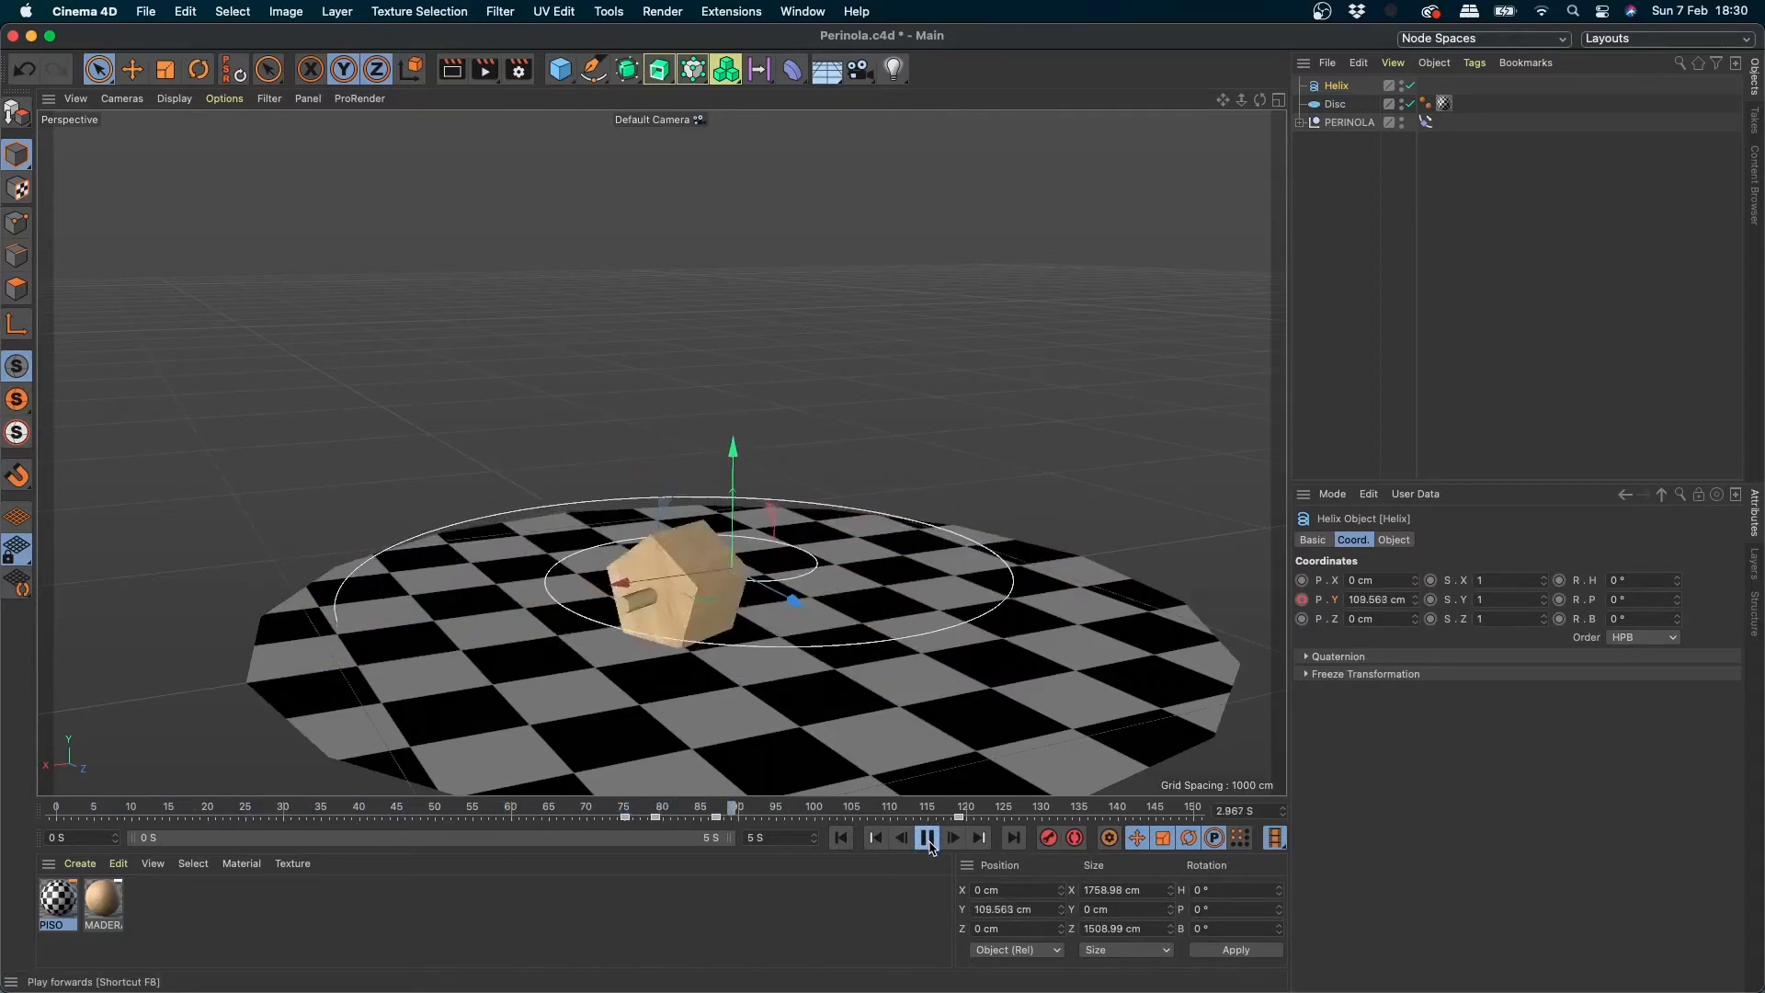
click(929, 839)
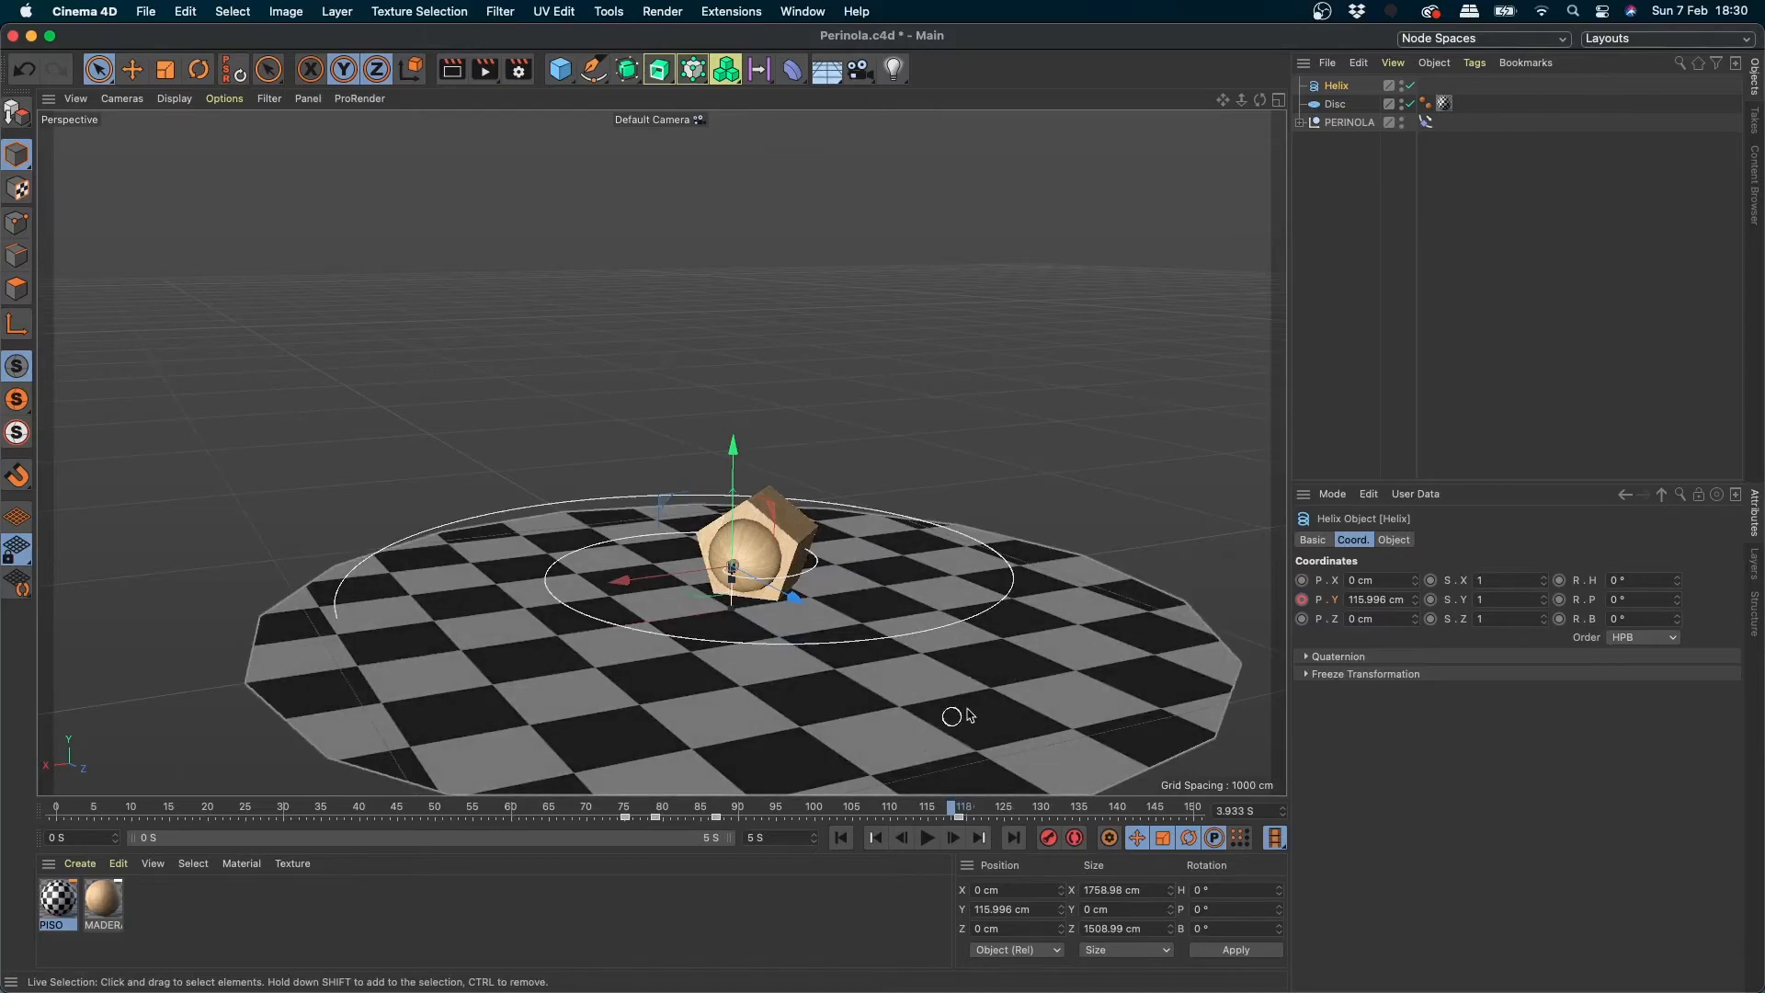
- Try linear interpolation on both Position keys of the PERINOLA's Align to Spline tag in the F-curve editor
click(1424, 123)
click(1333, 123)
click(1425, 122)
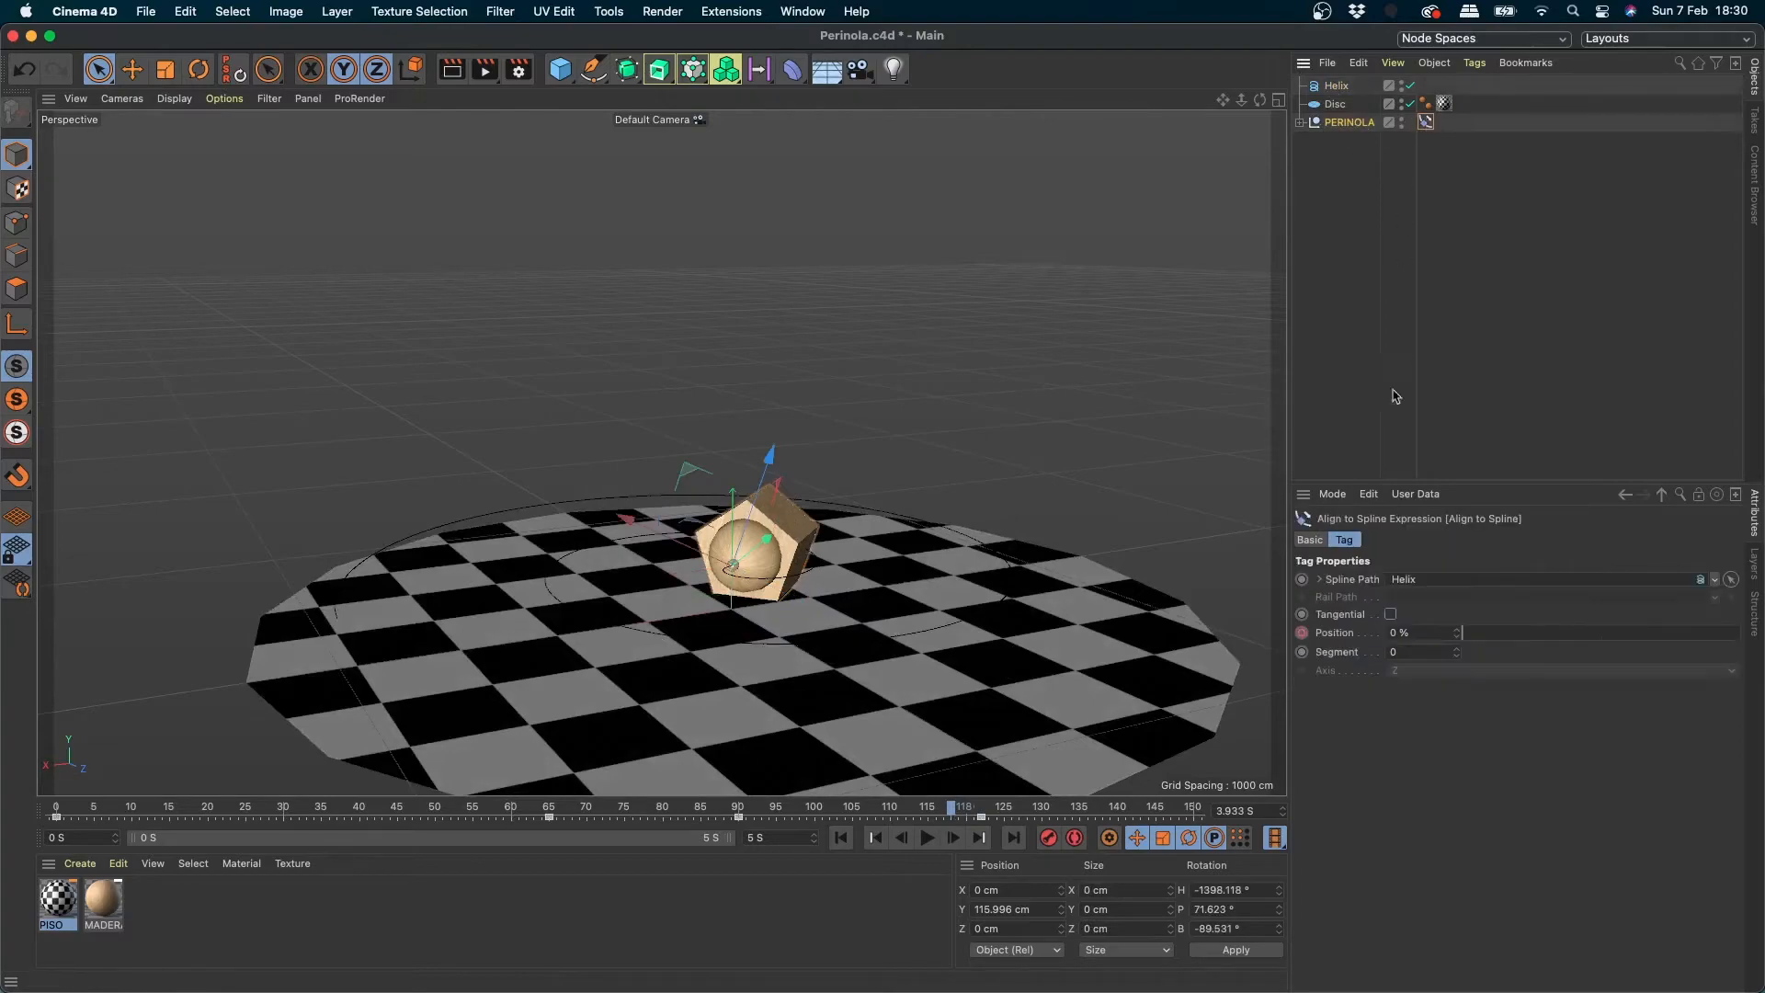
drag(1467, 635, 1418, 638)
right_click(1334, 636)
mouse_move(1405, 647)
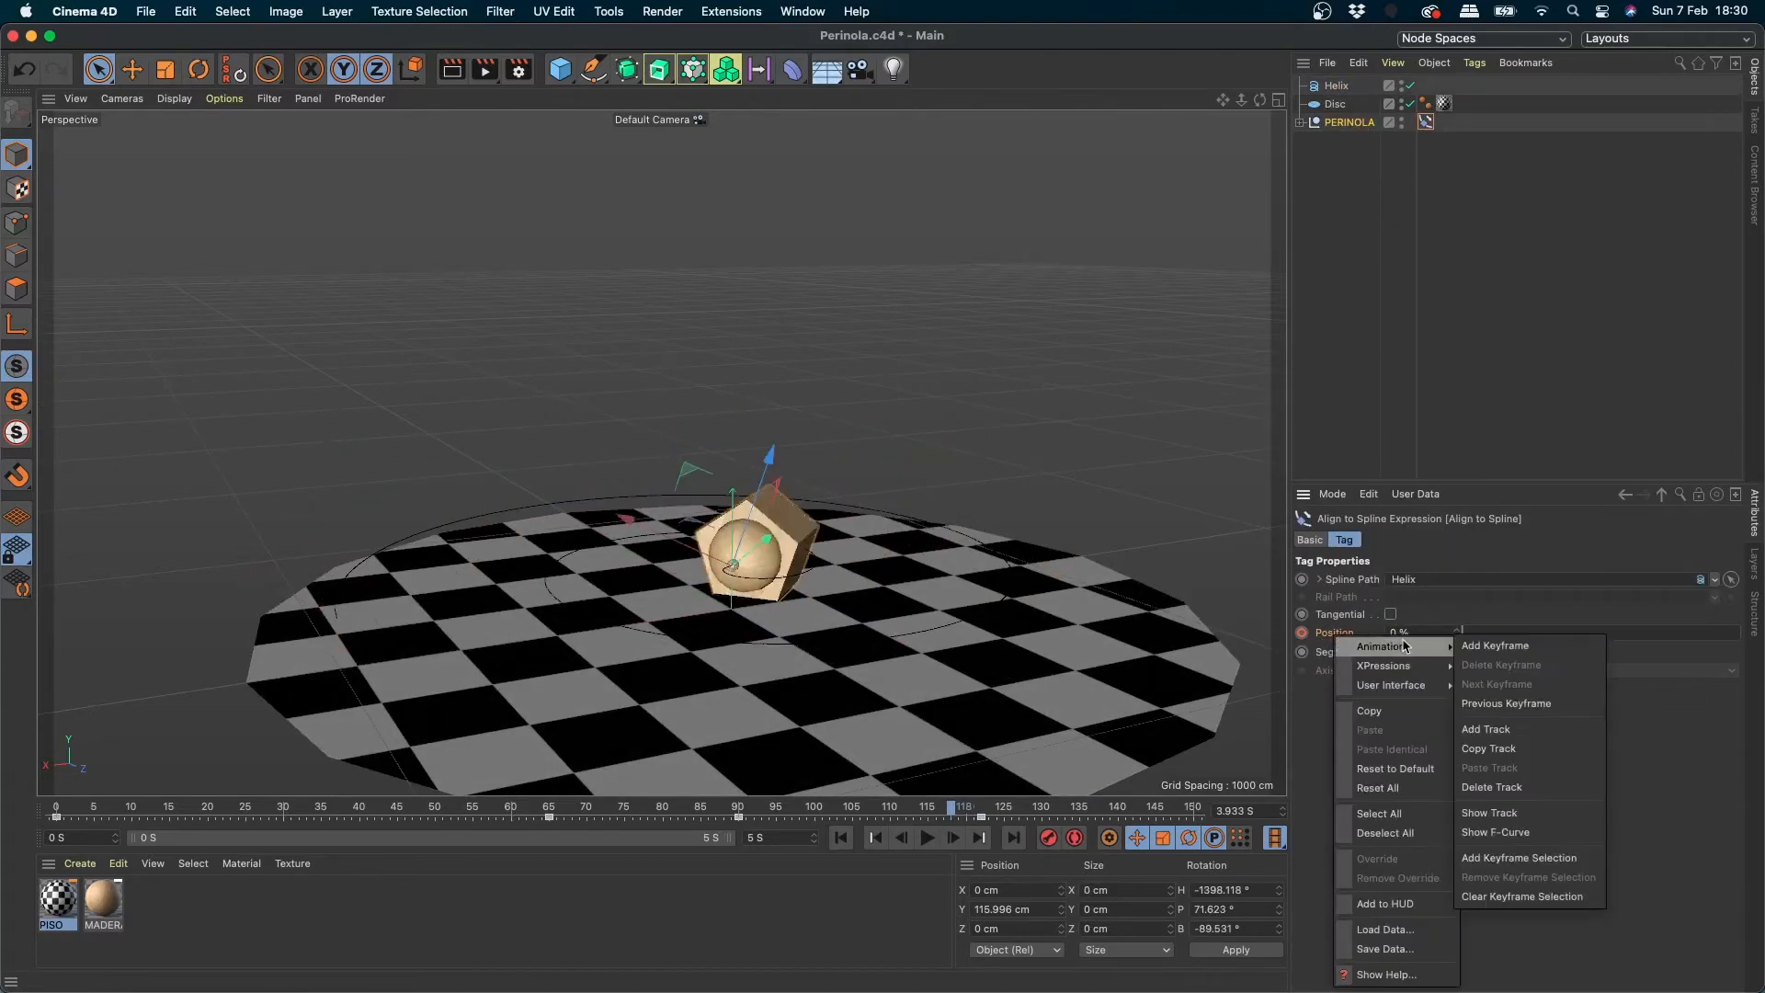
click(1513, 842)
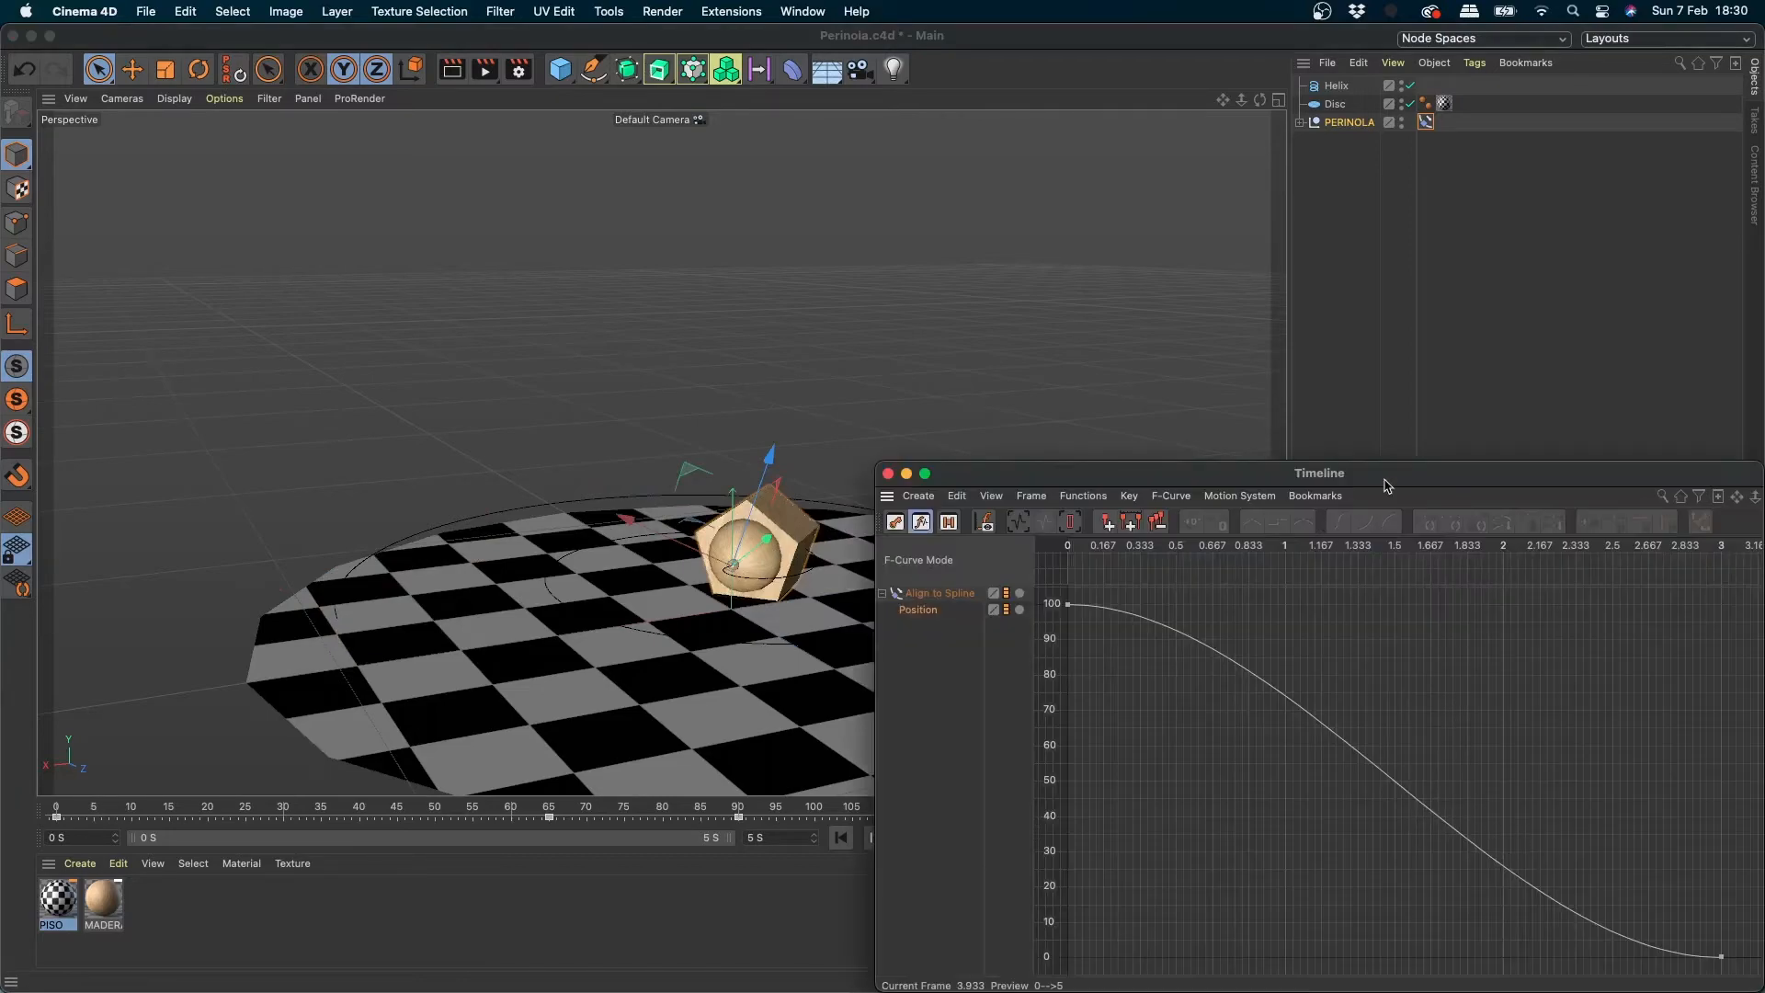
drag(1387, 485, 887, 280)
drag(562, 379, 1051, 658)
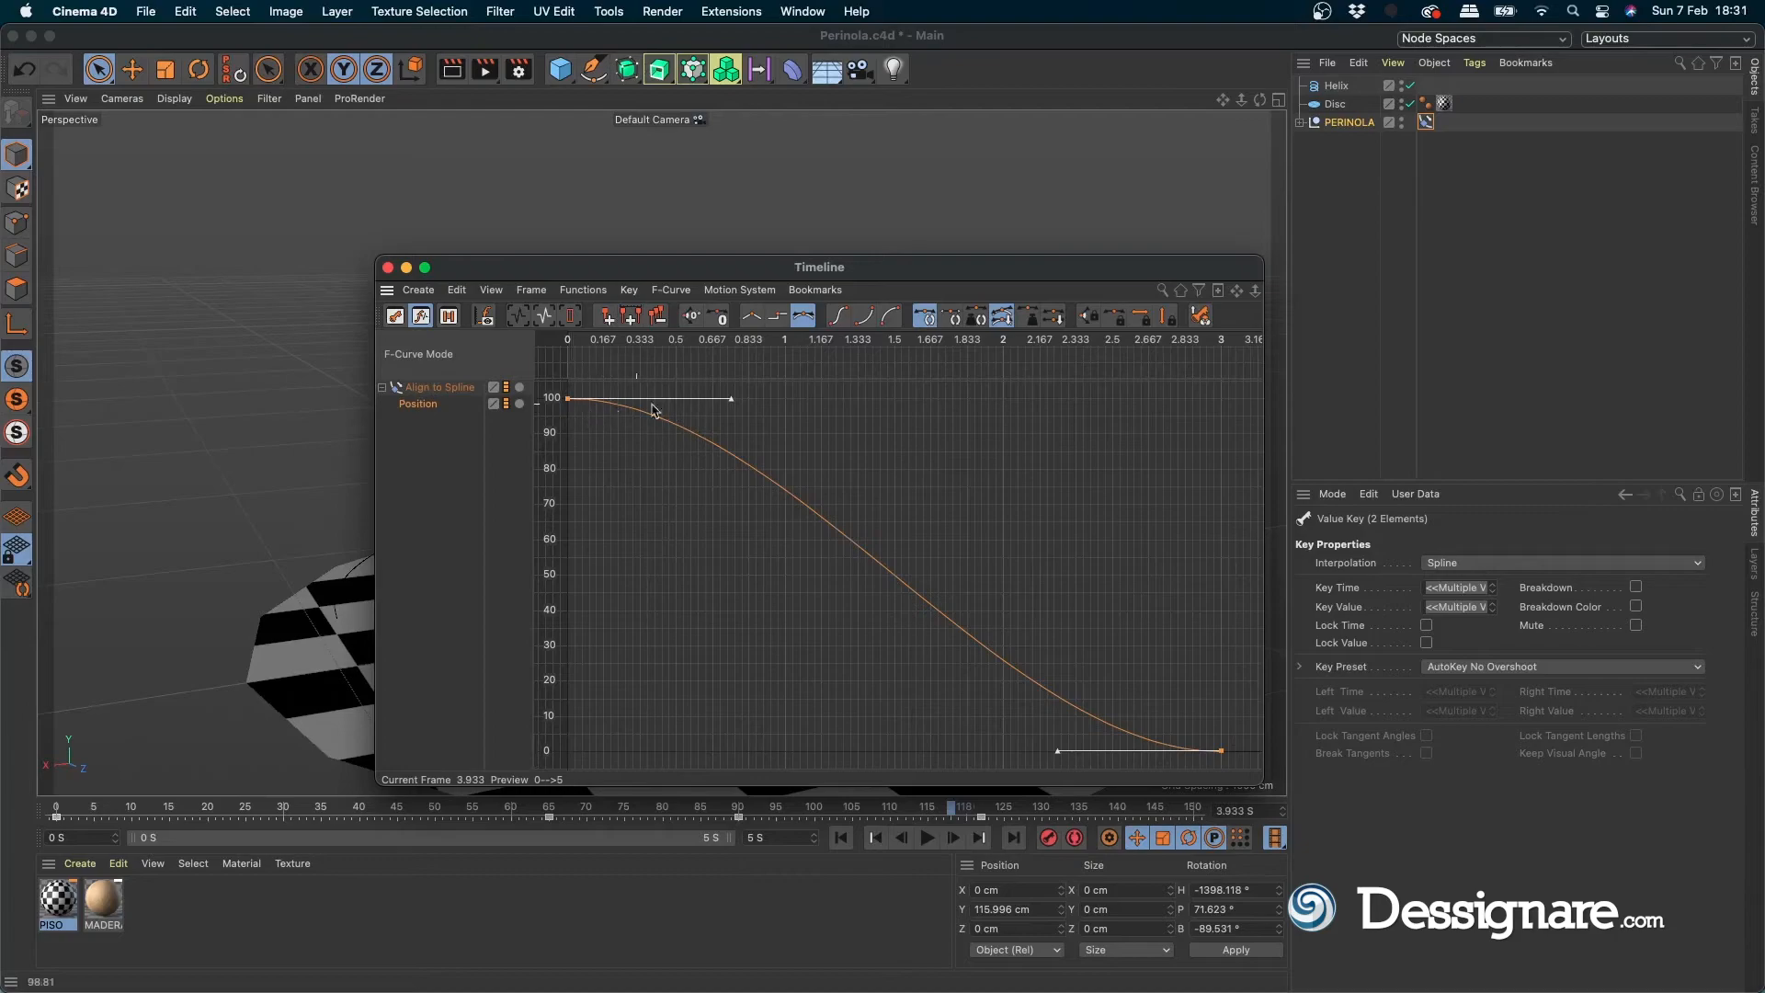
click(753, 318)
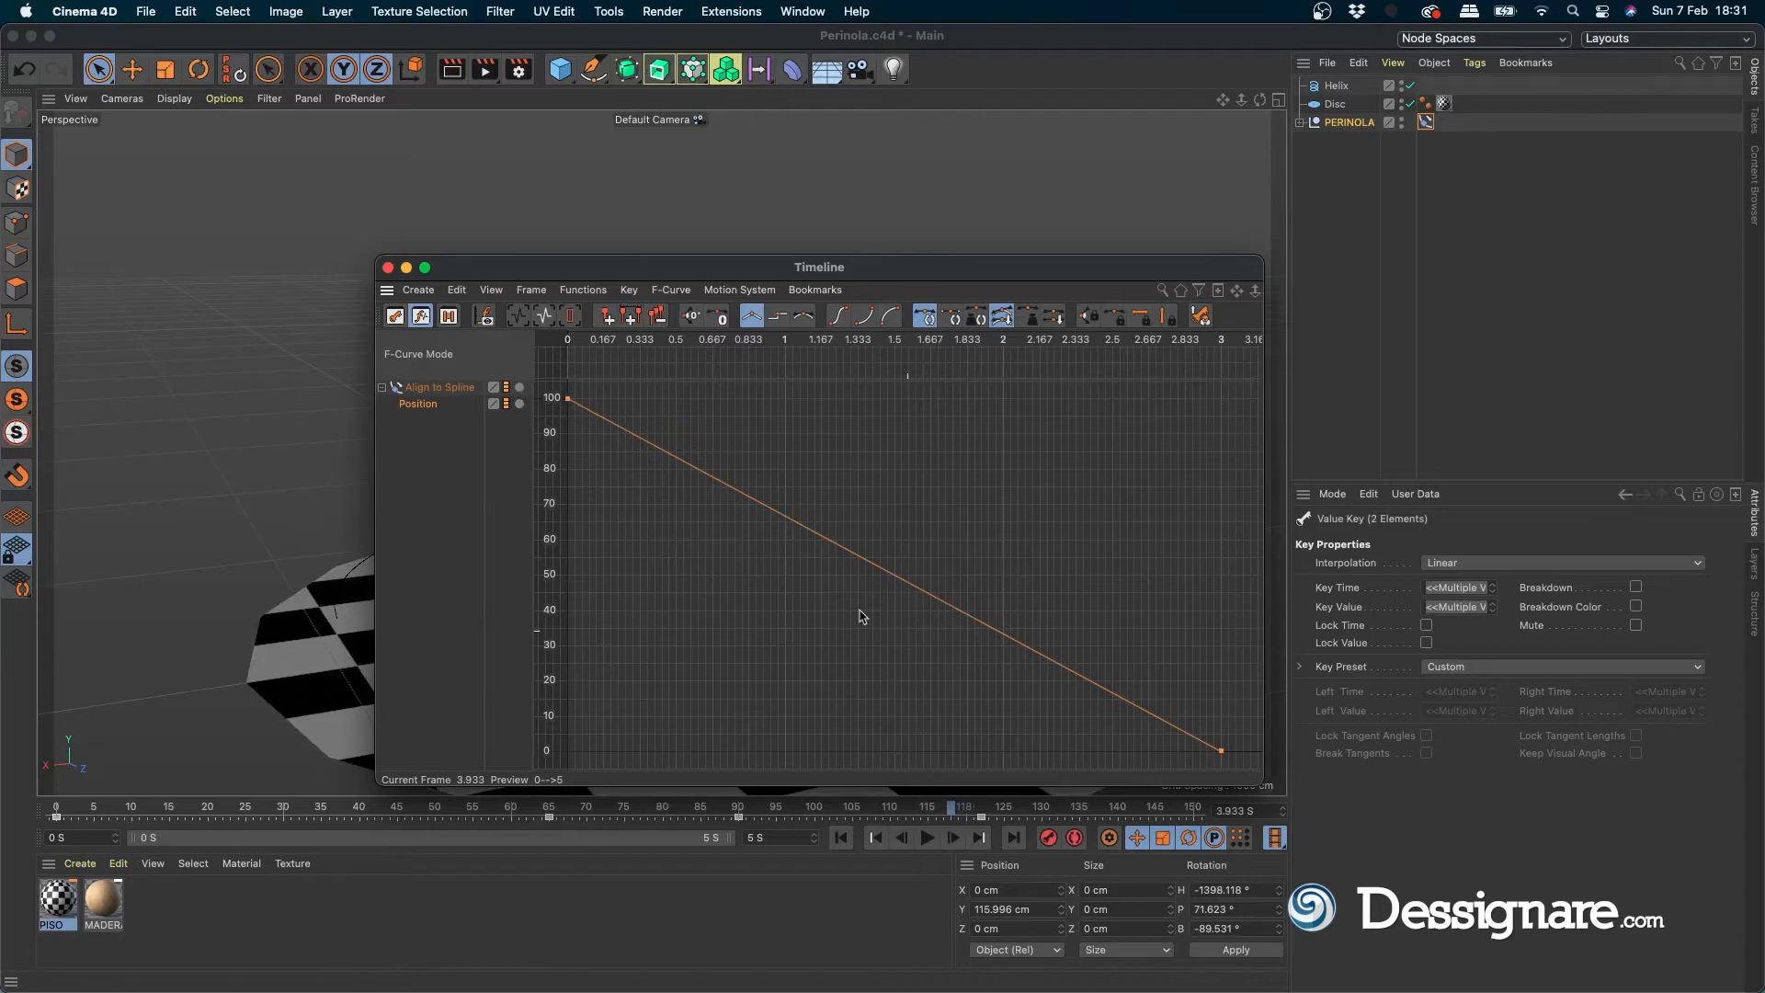
click(388, 268)
- Play the animation from the start to check the linear motion, and undo the interpolation change
click(839, 837)
click(927, 837)
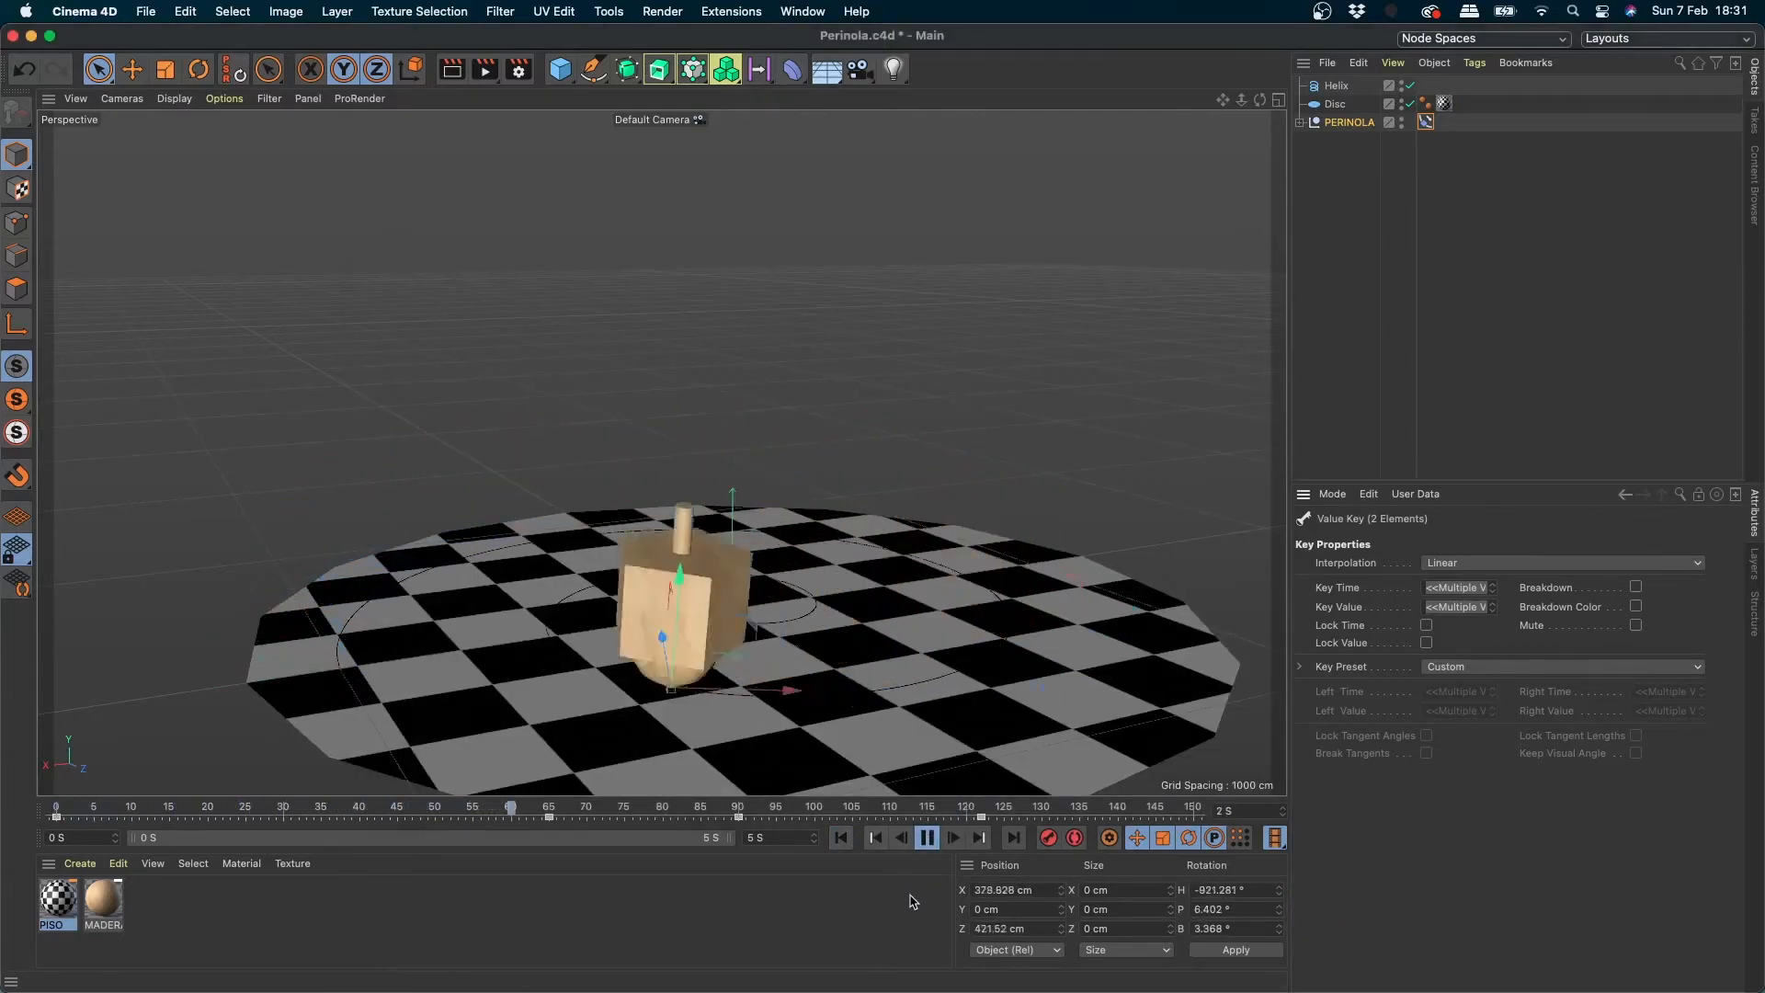
click(927, 837)
click(839, 838)
click(927, 837)
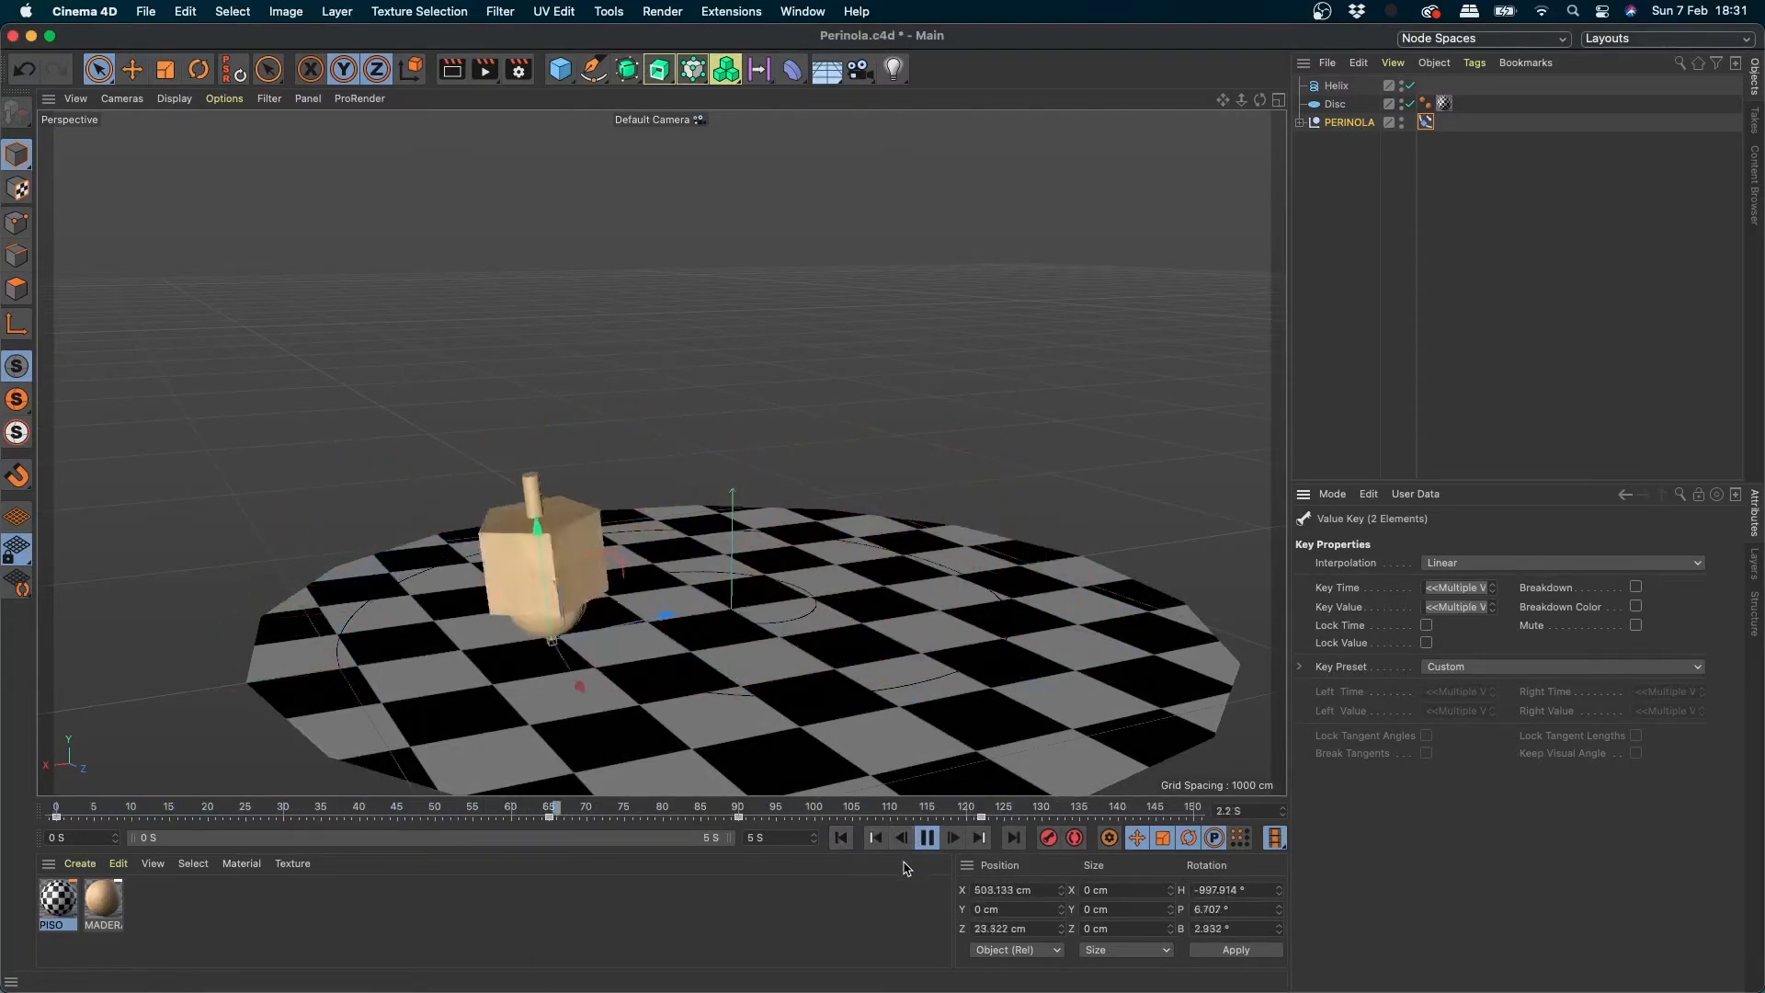
click(927, 838)
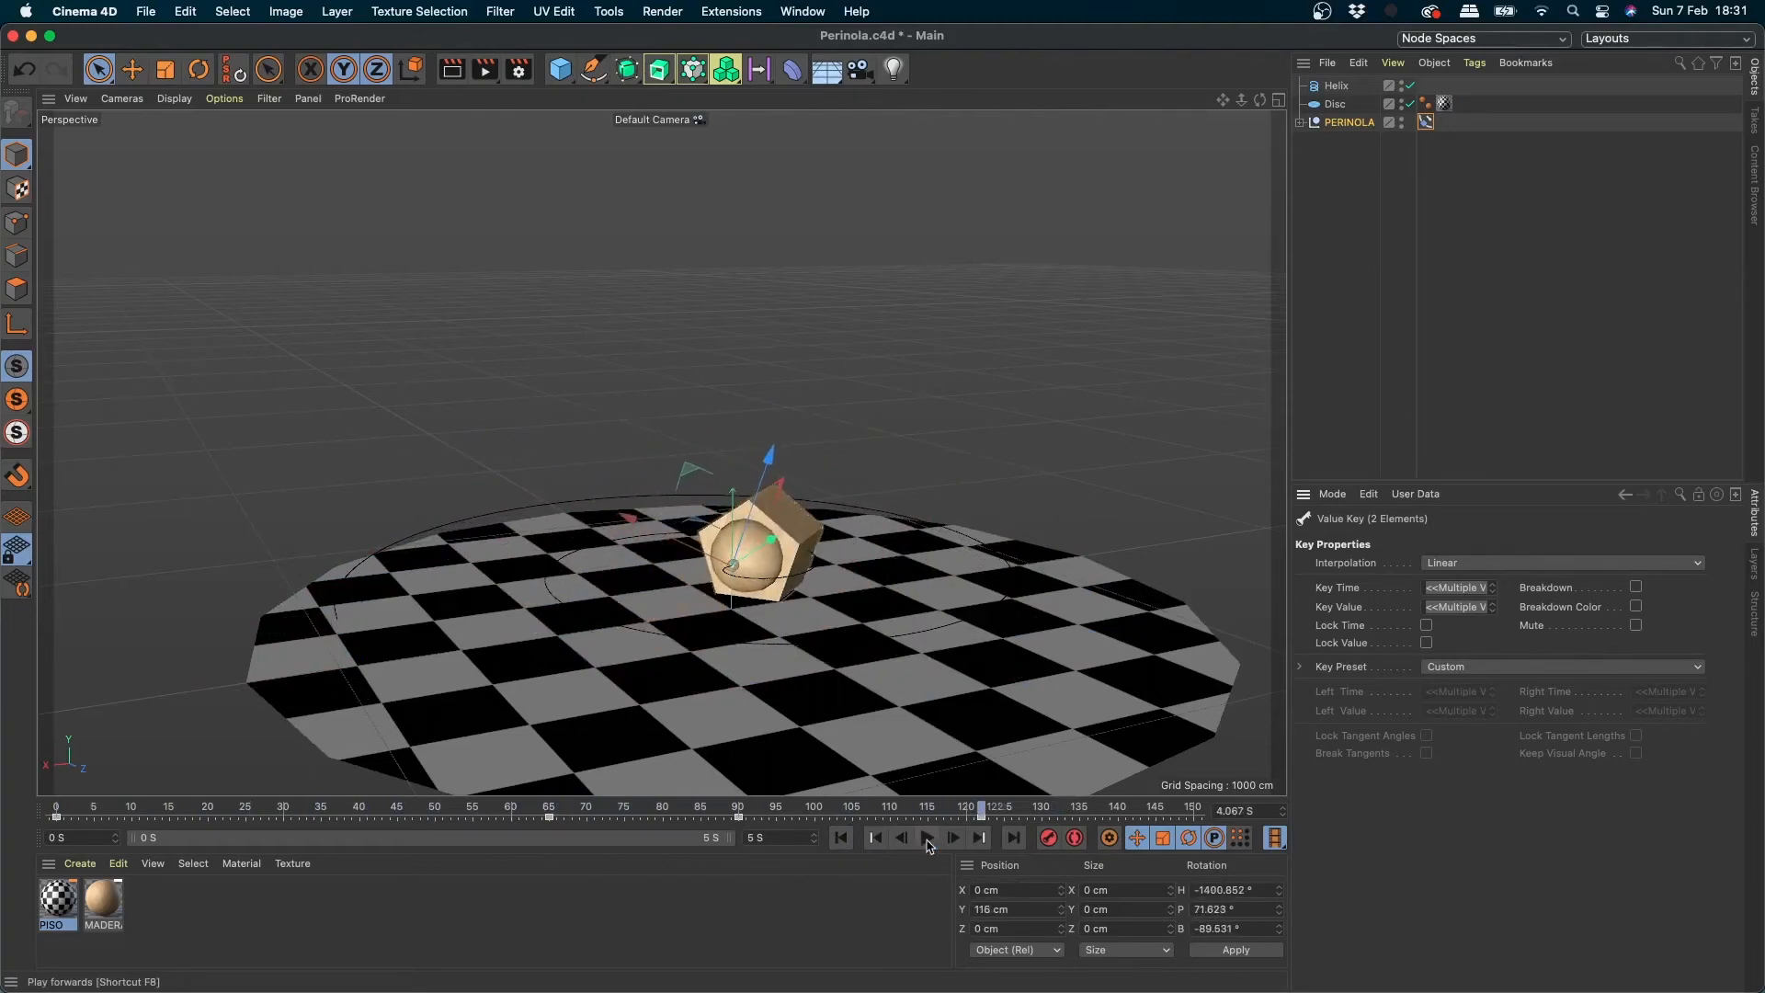
right_click(1441, 152)
click(1250, 363)
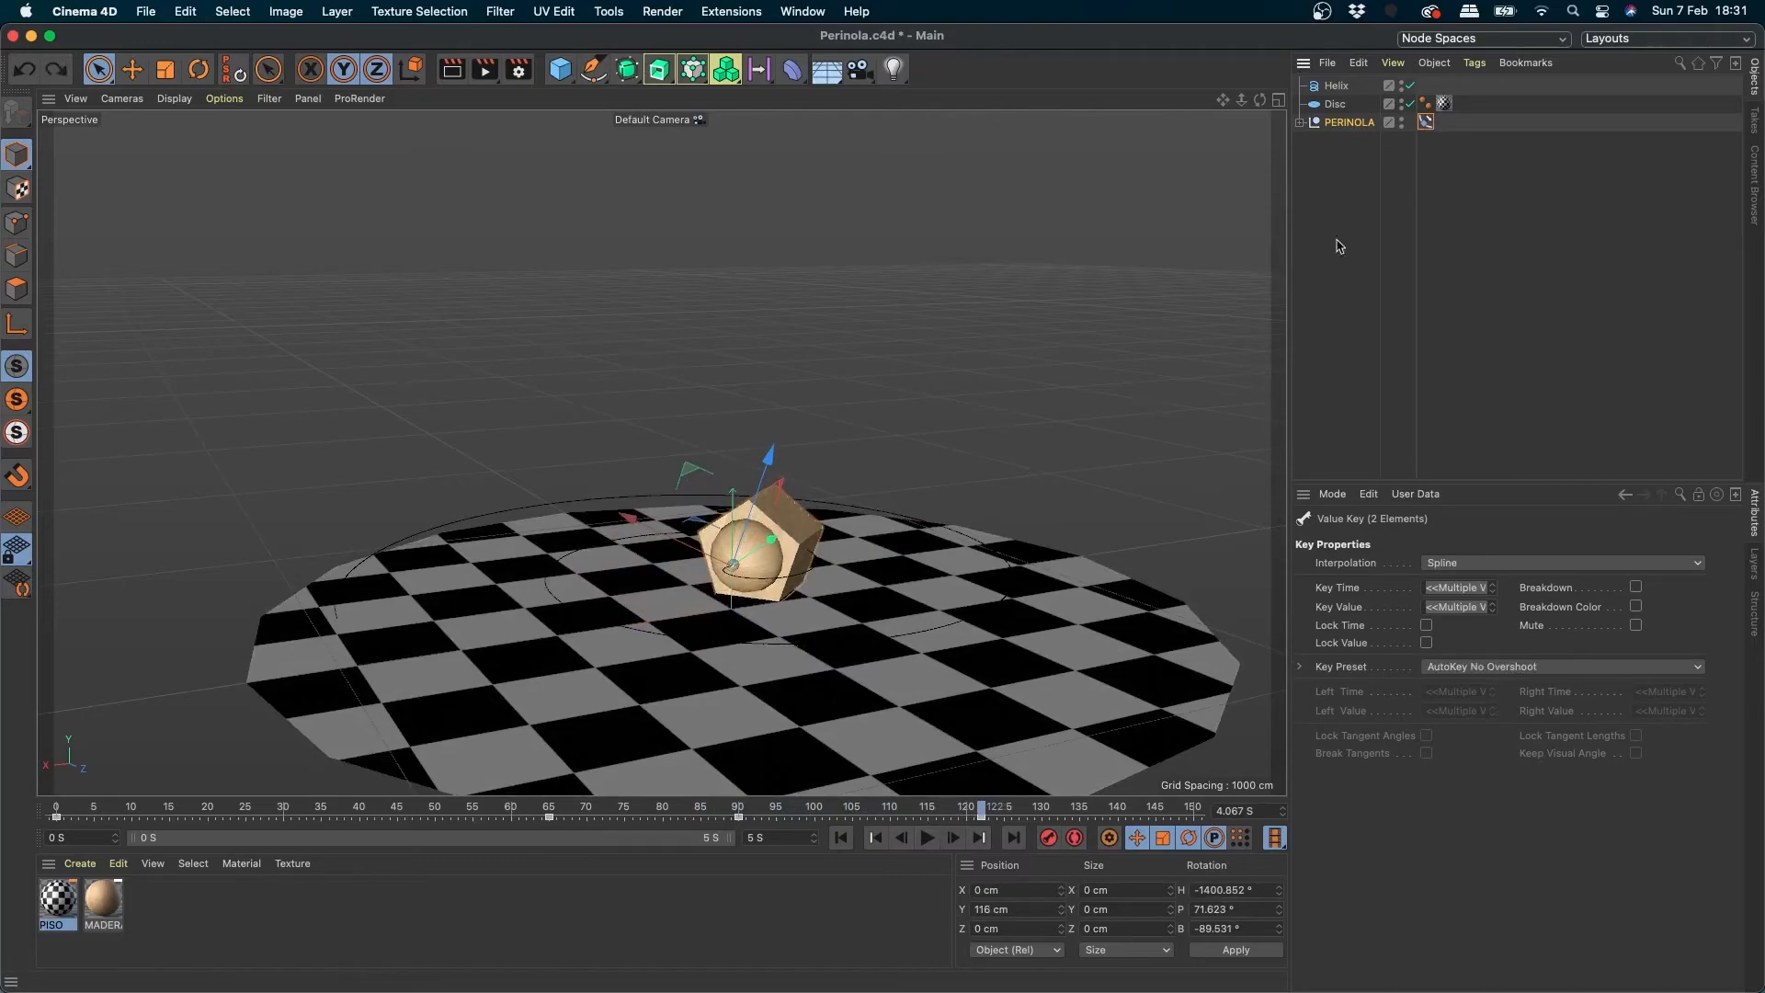
- Try lengthening the key tangents of the Align to Spline Position F-curve to about 1.93 s, and undo the change
click(1426, 121)
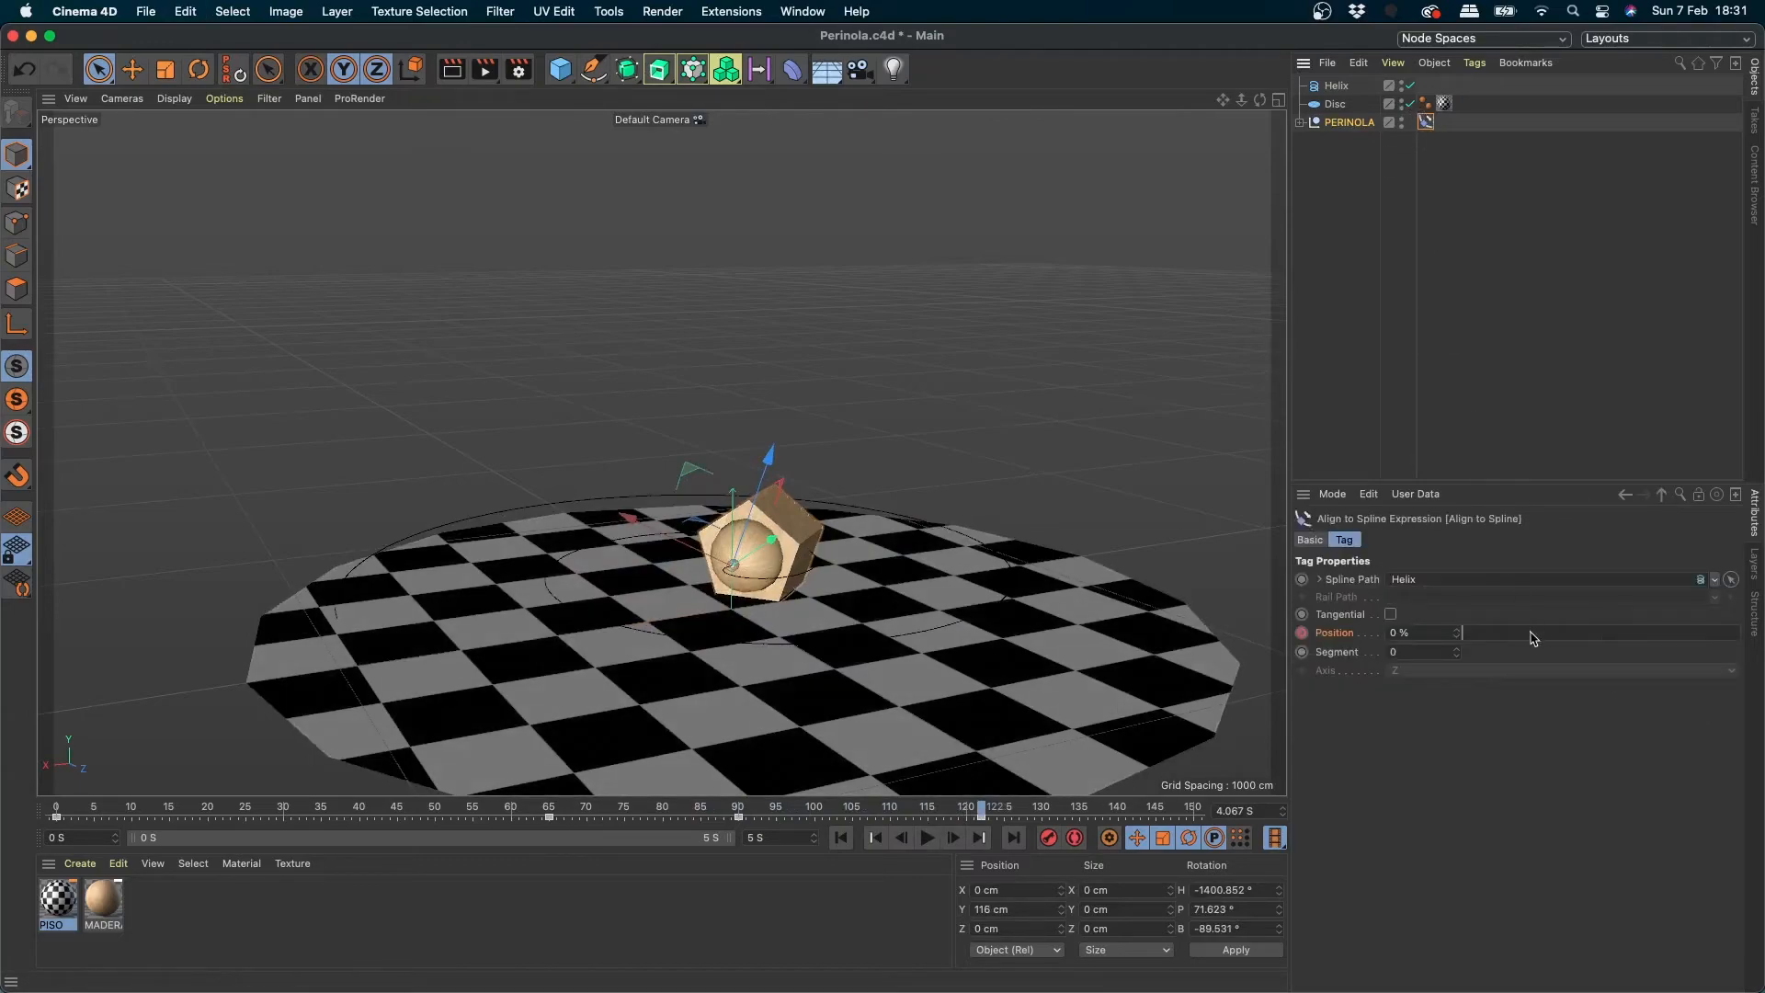
right_click(1352, 633)
mouse_move(1416, 641)
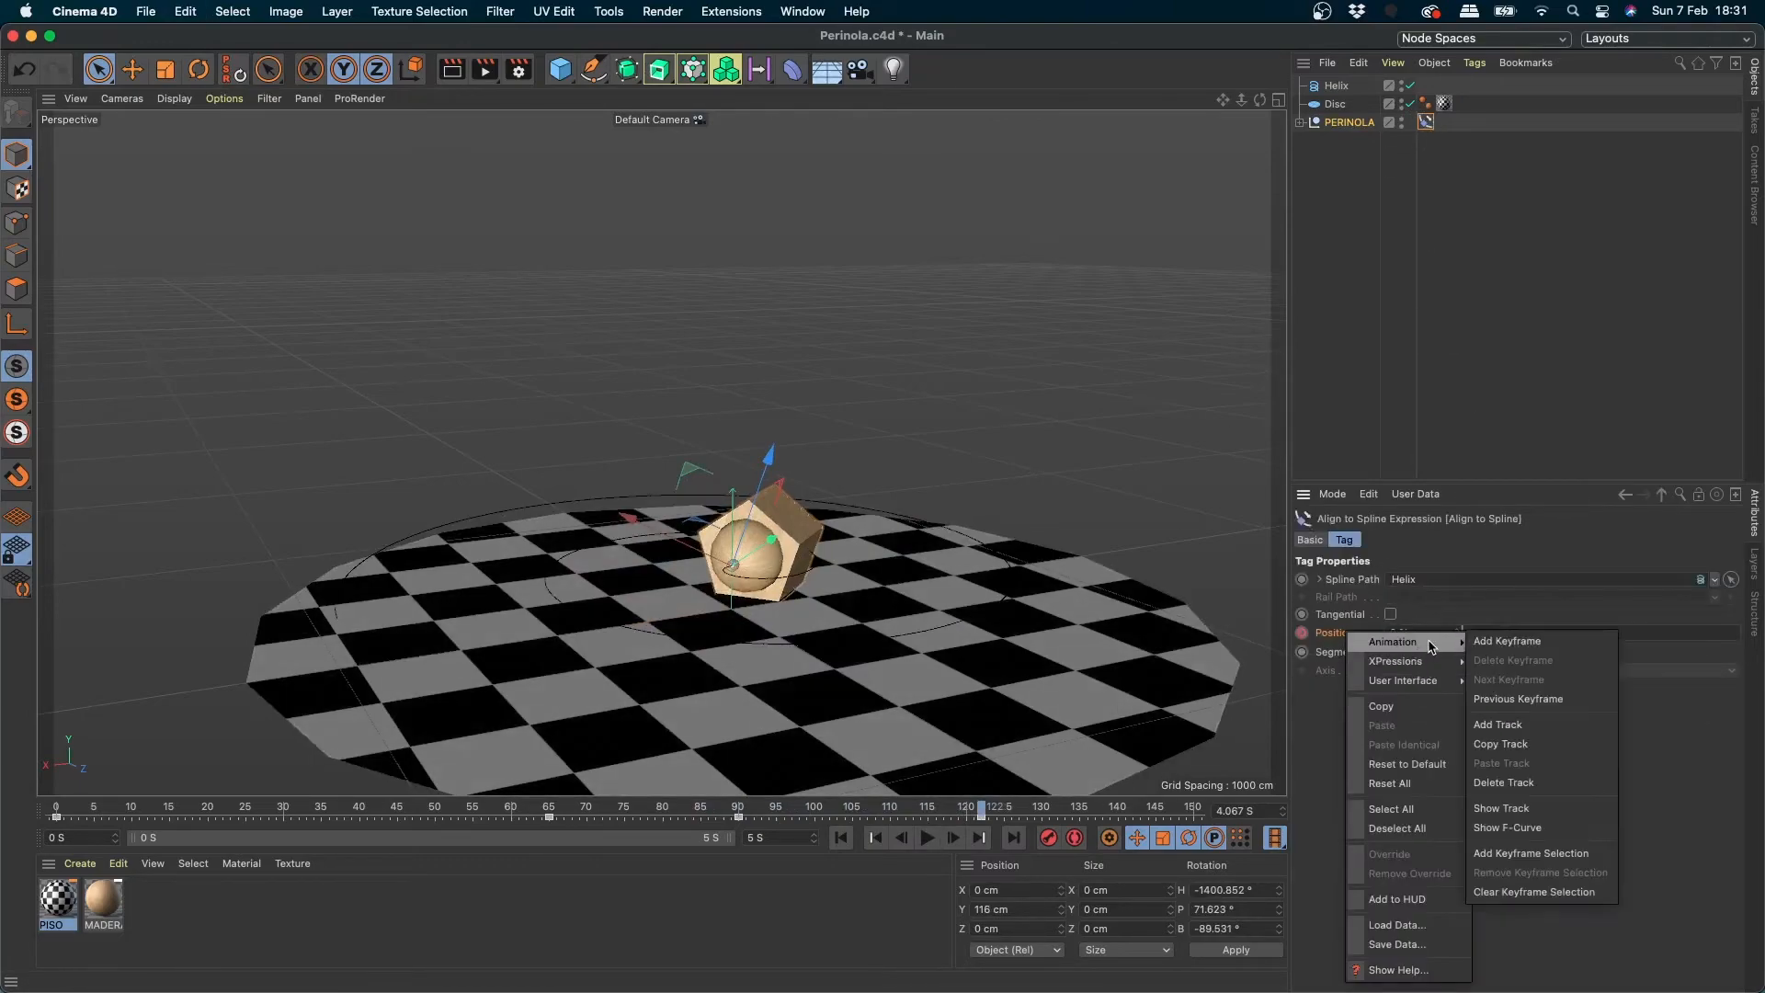
click(1523, 830)
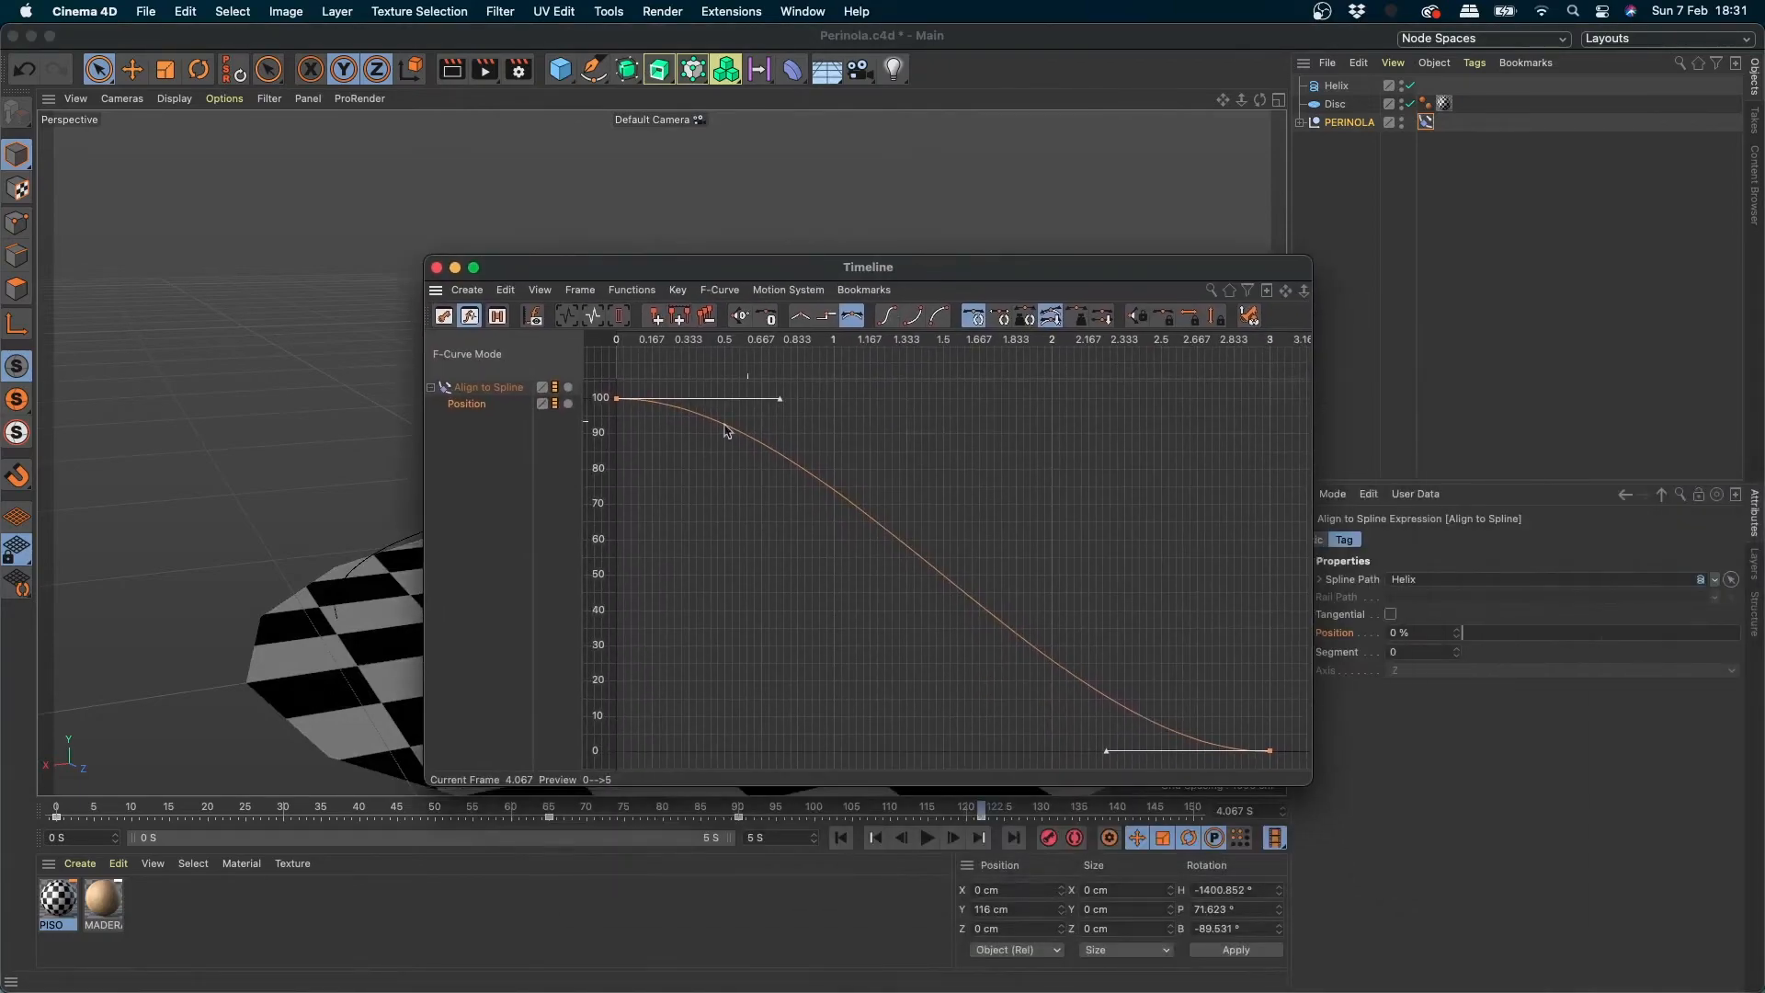
drag(780, 398, 1037, 415)
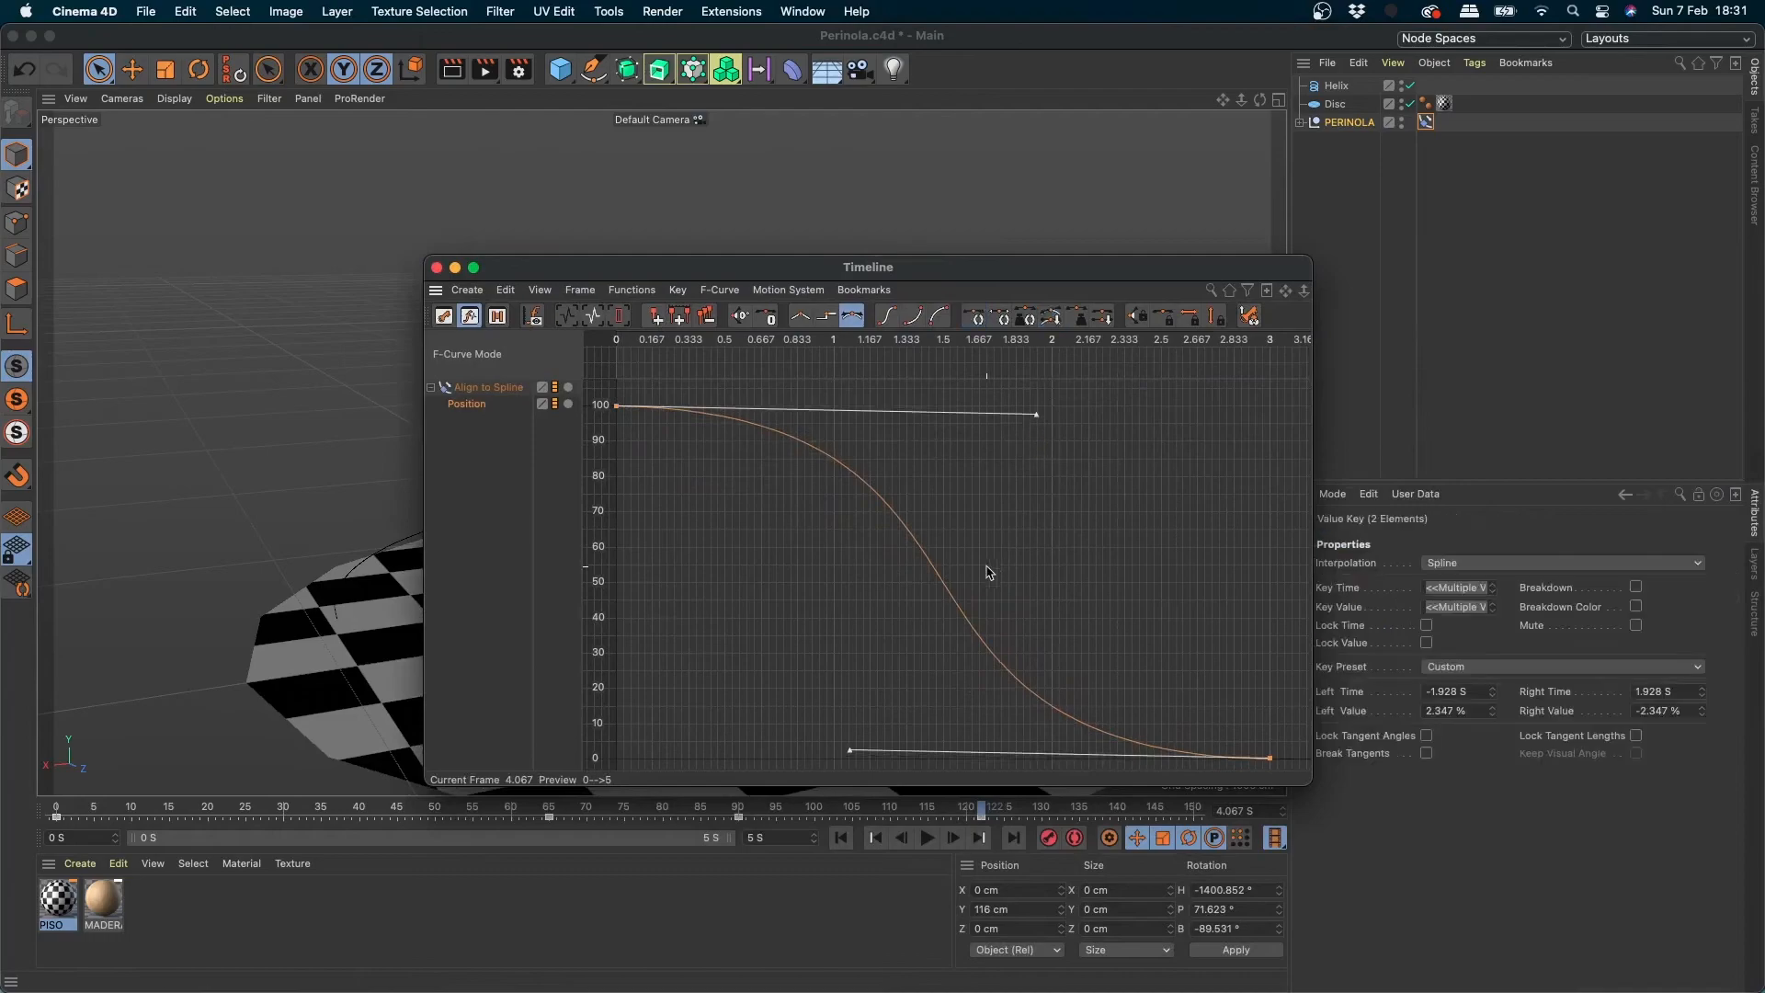
key(super+z)
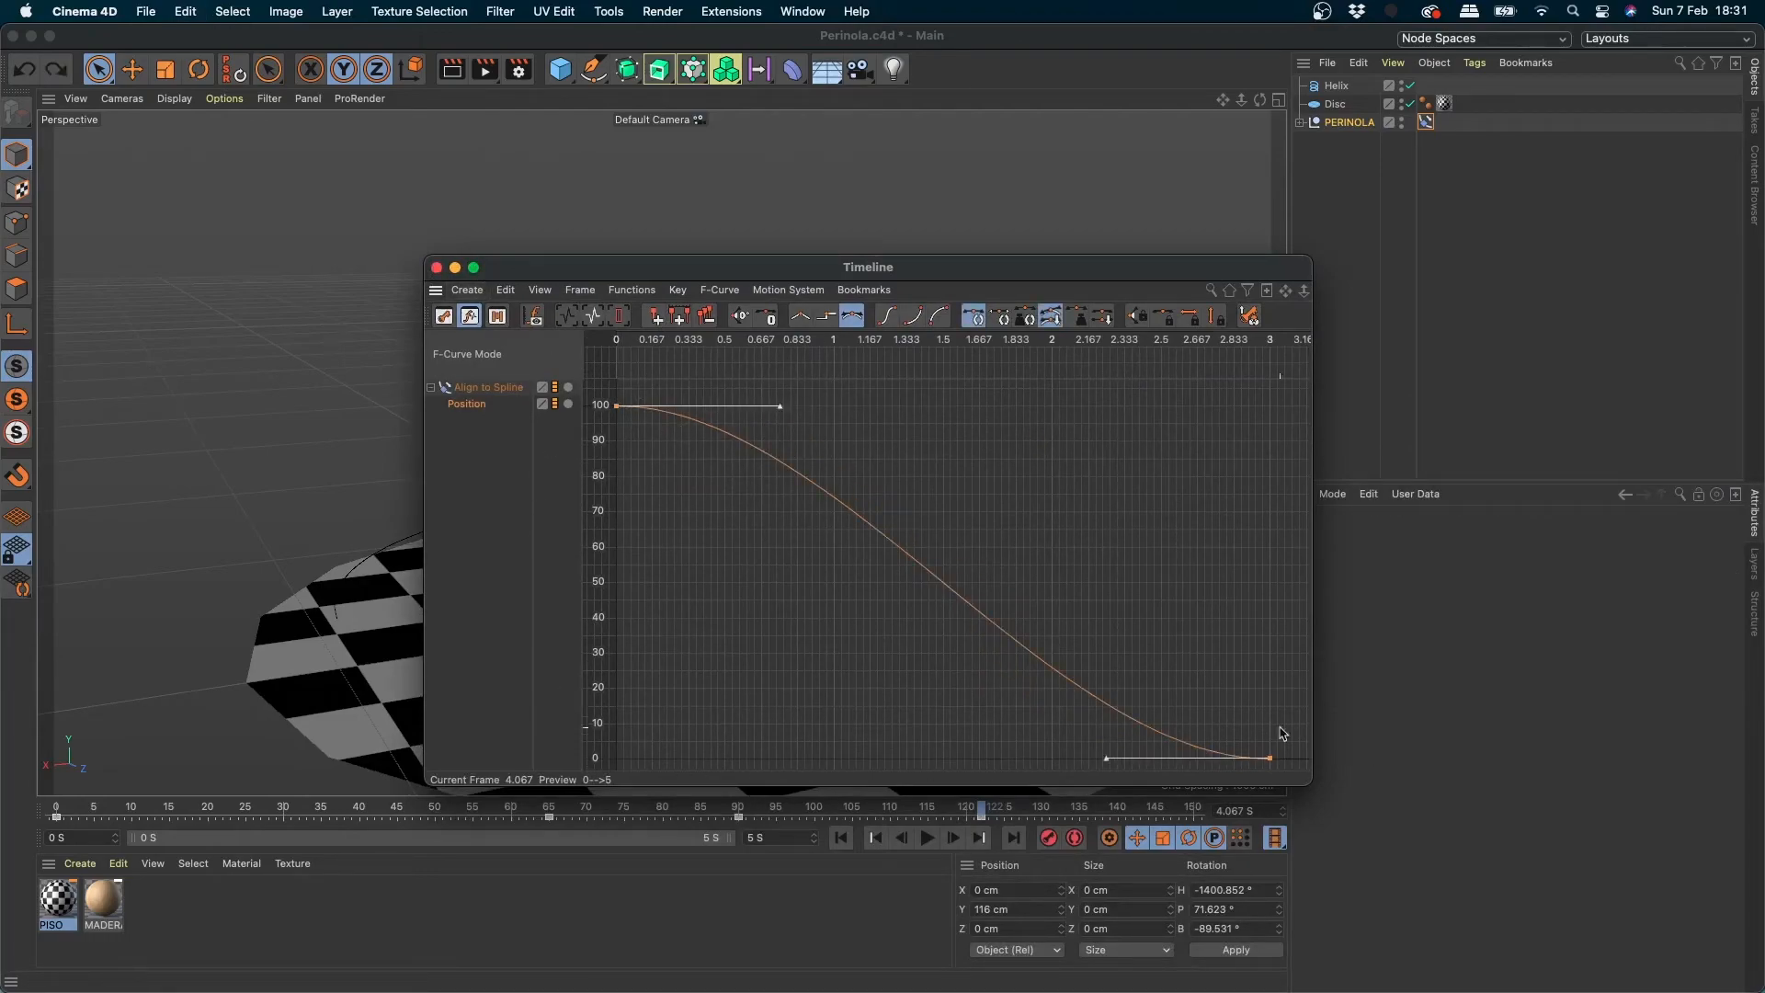
click(437, 267)
- Play the animation from the first frame to check the PERINOLA's eased motion along the spiral
click(846, 842)
click(926, 838)
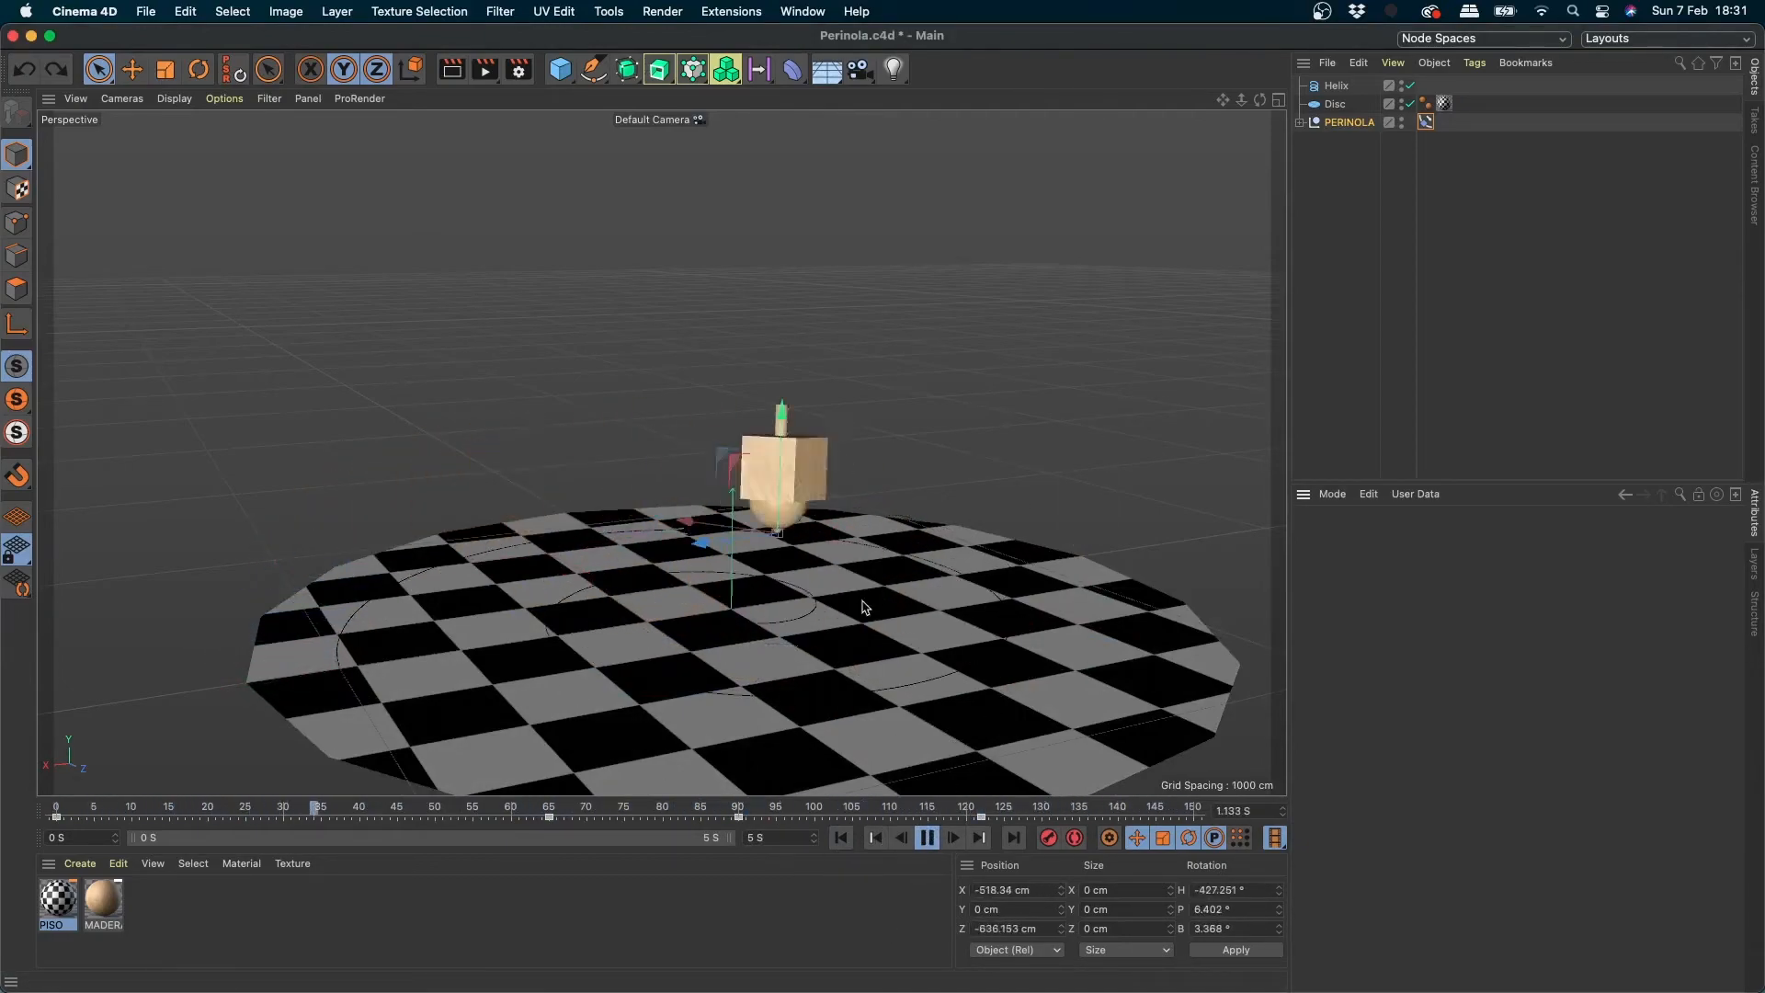
click(929, 842)
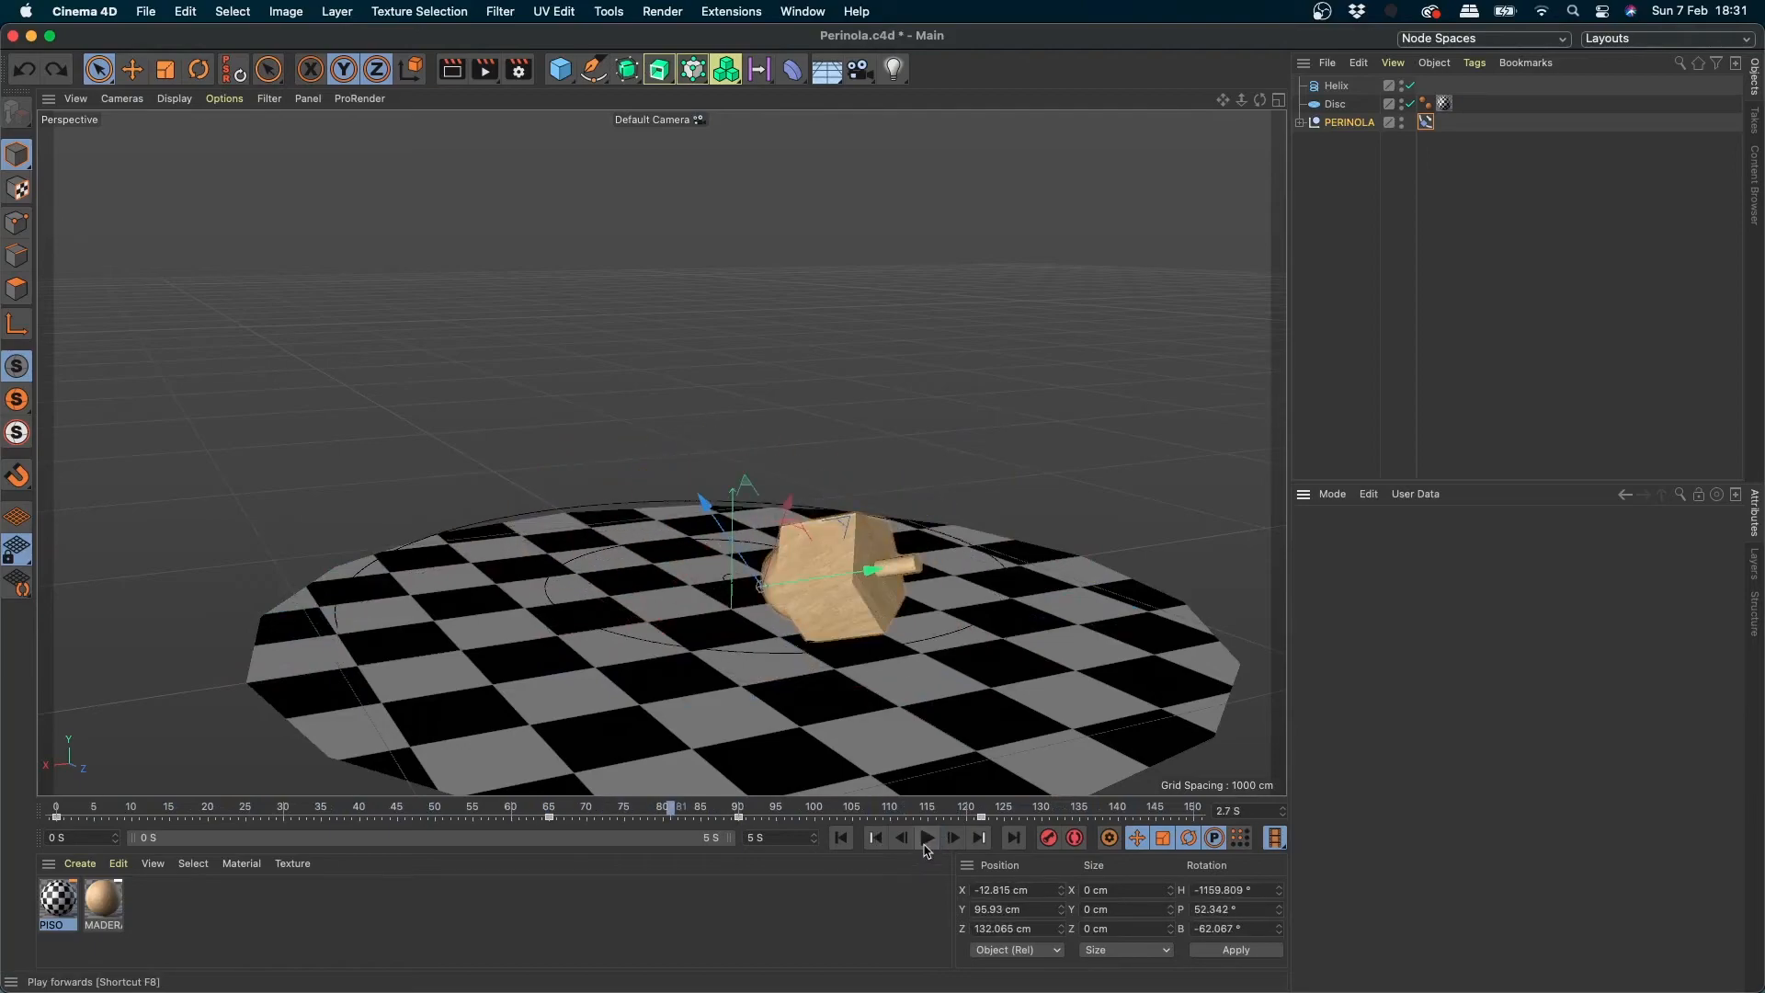
click(929, 841)
click(929, 843)
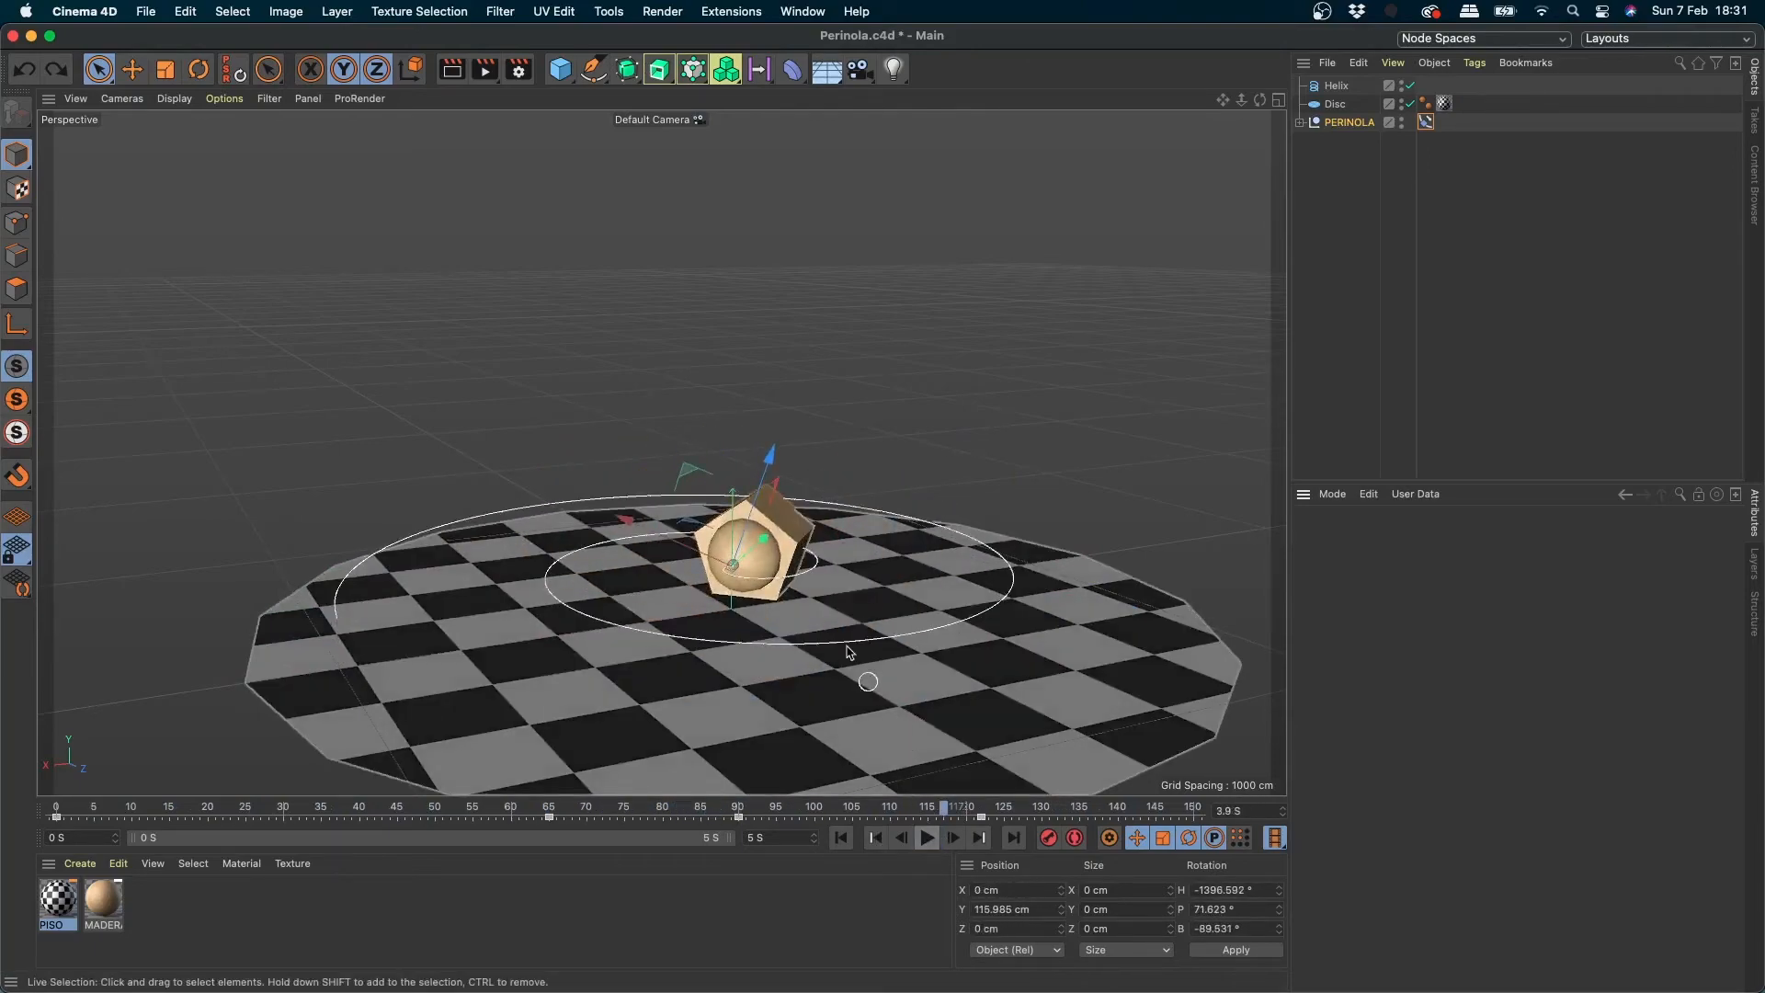
- Add a standard Camera that takes over the current perspective, with the PERINOLA in view
alt+middle_drag(840, 589, 660, 580)
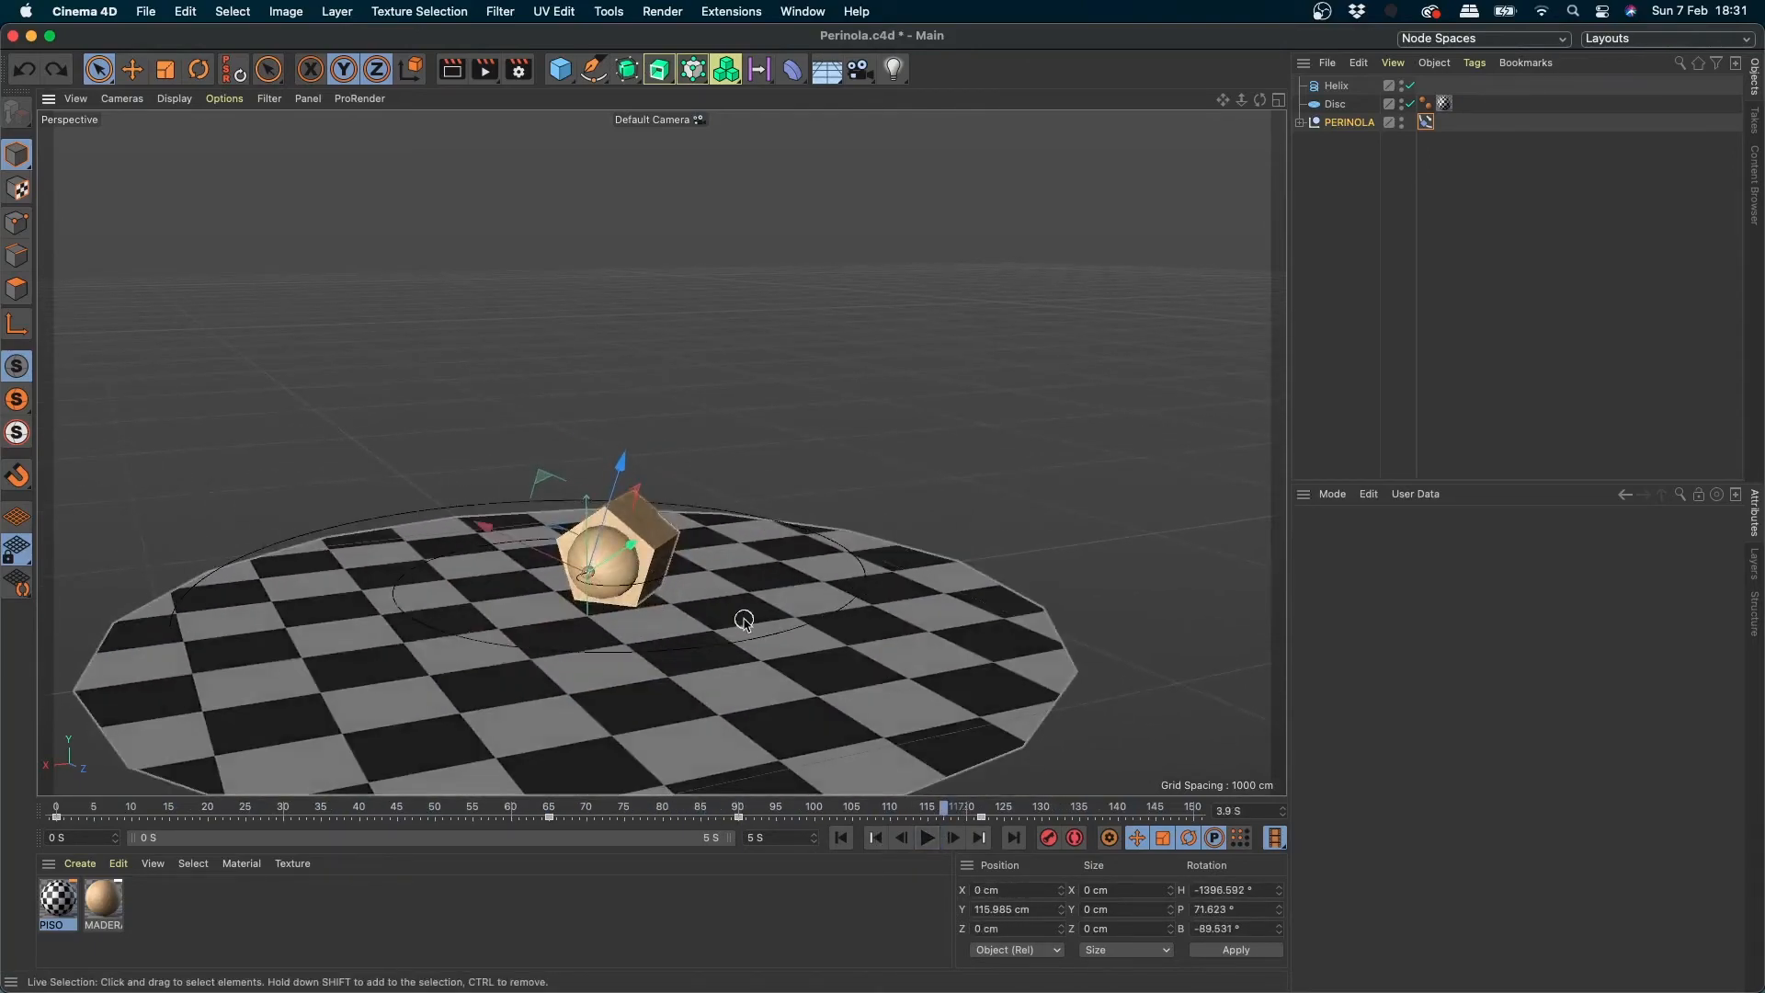
click(859, 69)
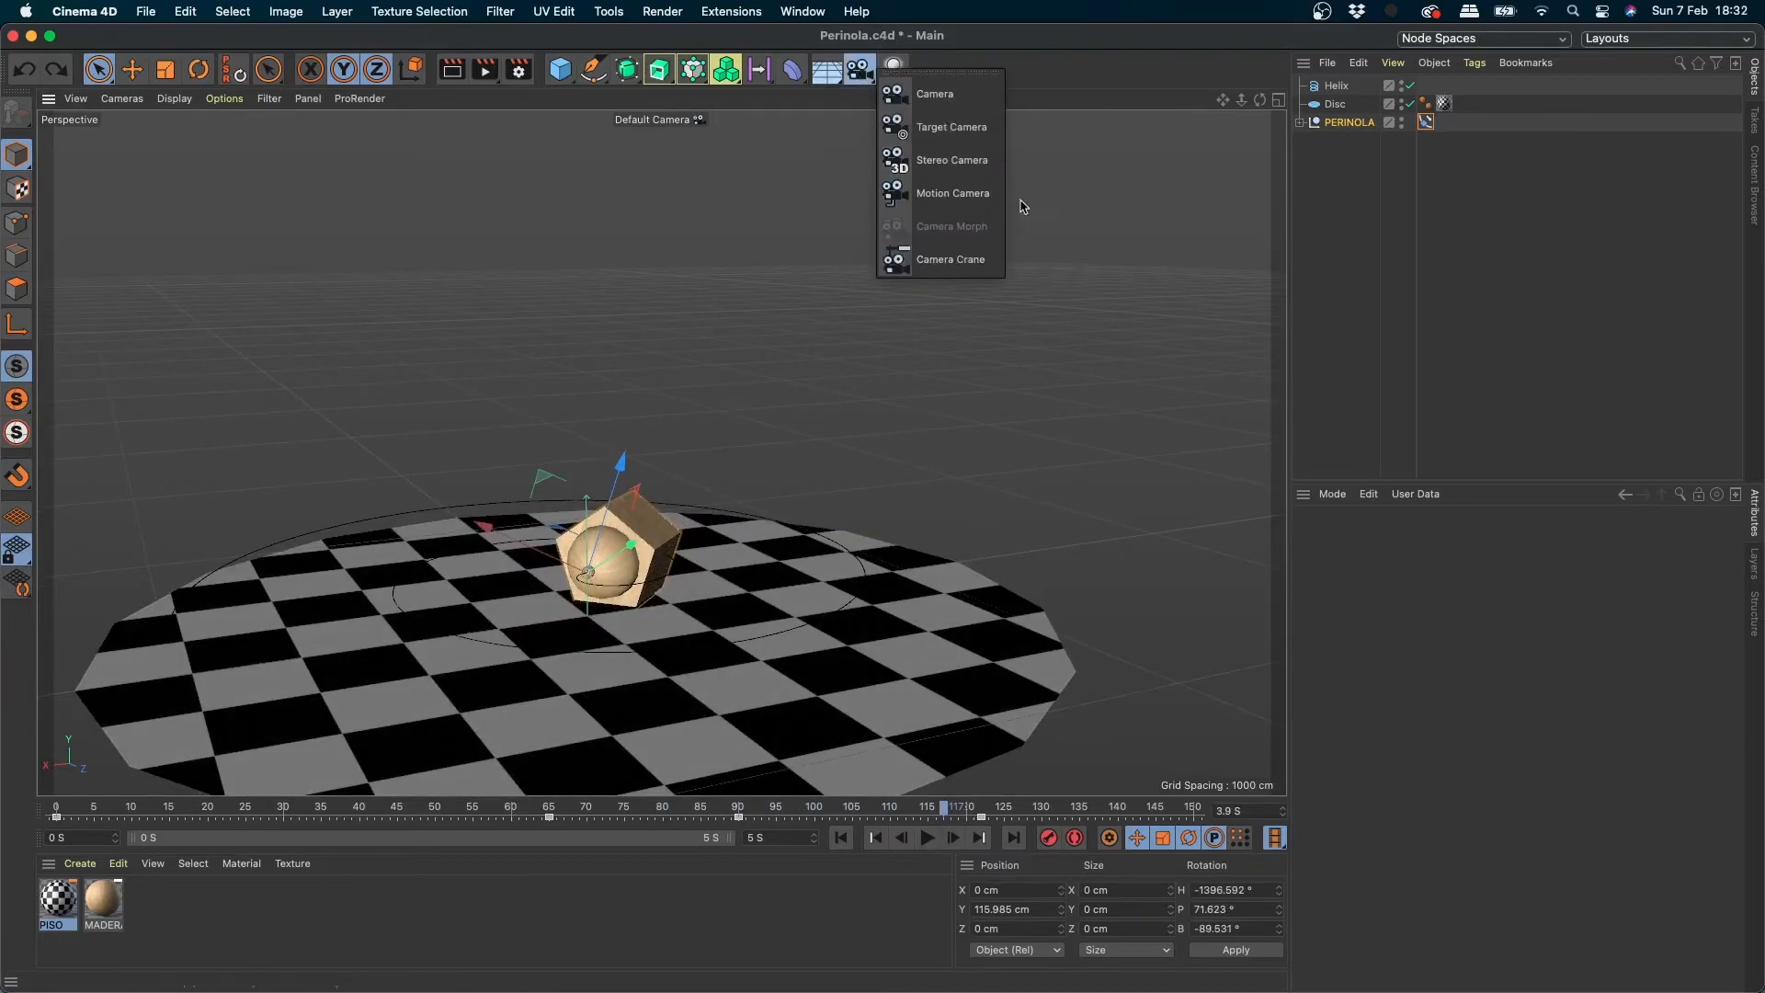
click(929, 94)
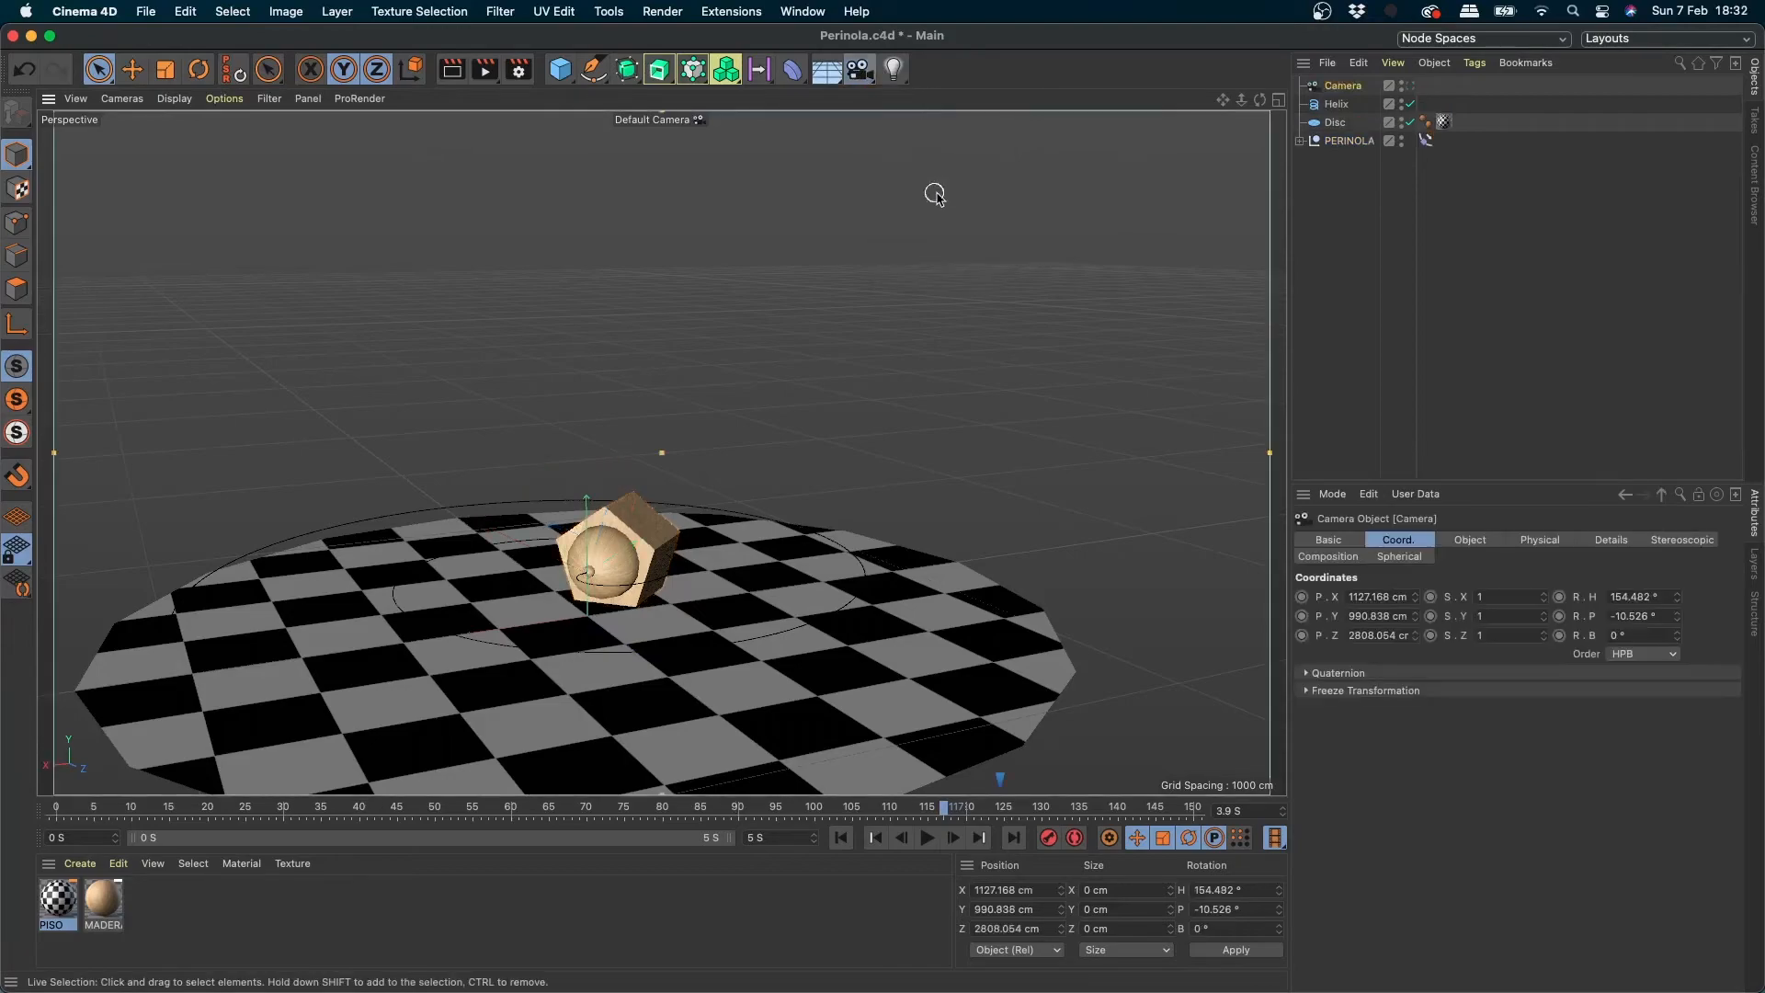
click(872, 72)
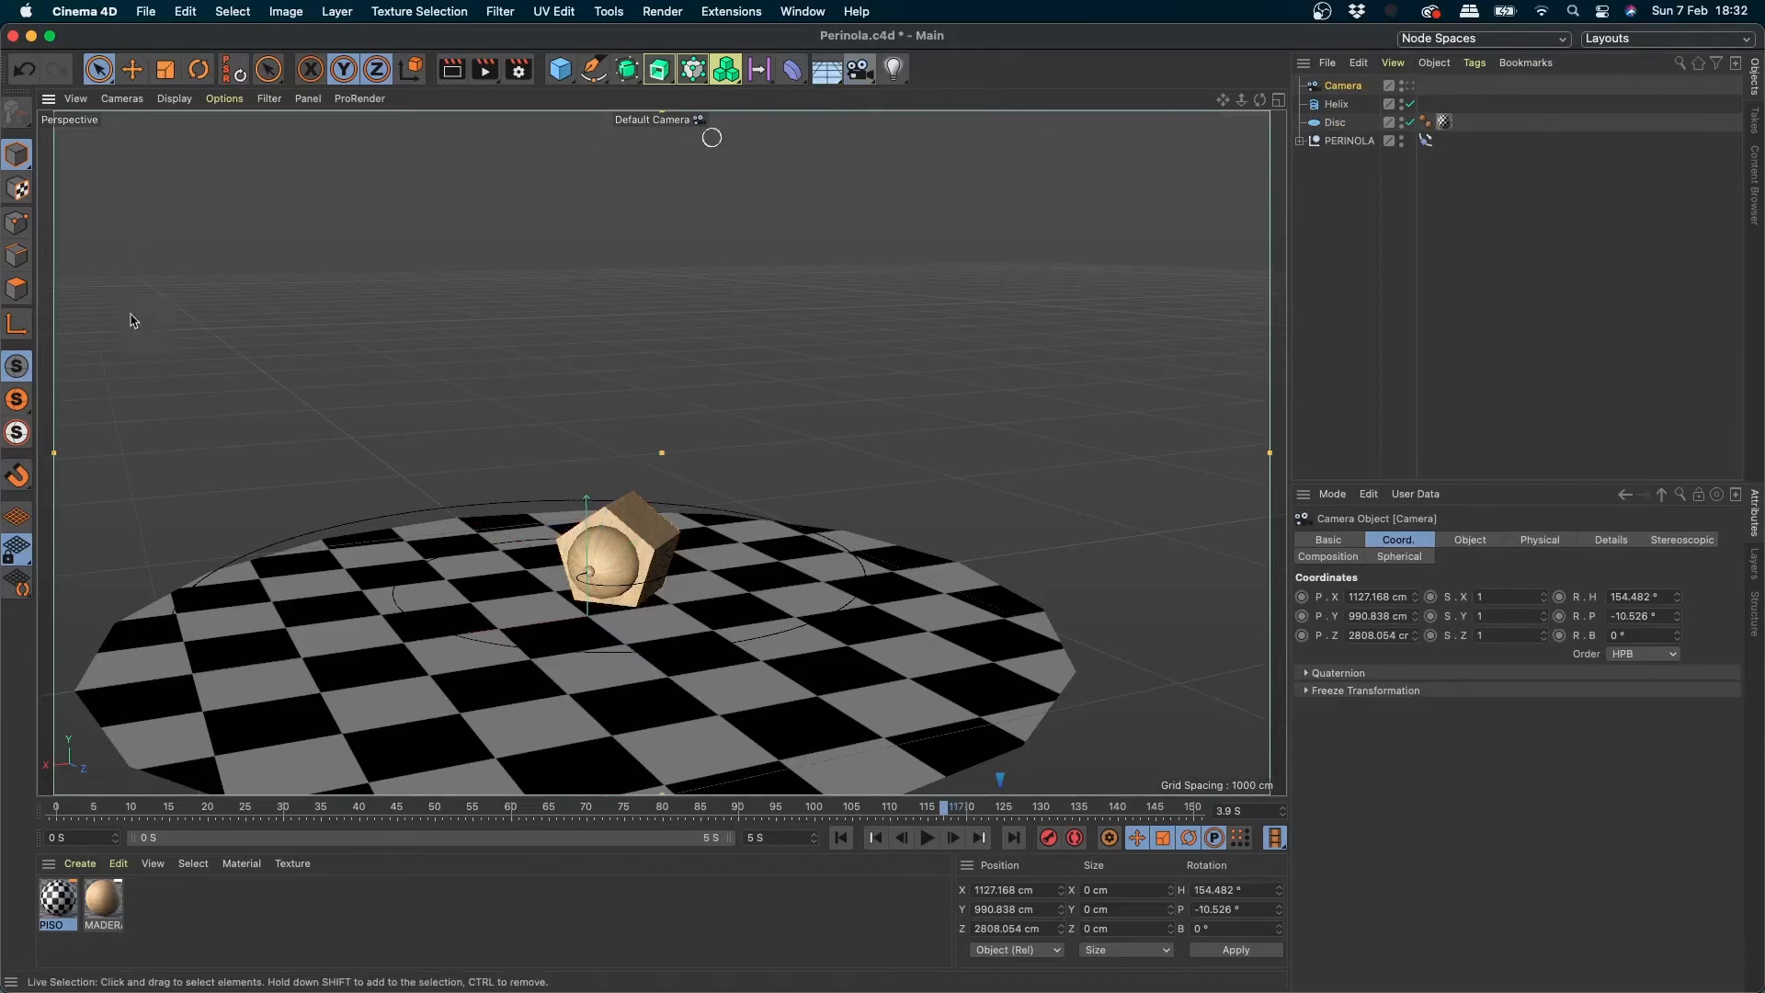
- Compare the new Camera's view with the default camera, and make the new Camera the active view
click(1408, 87)
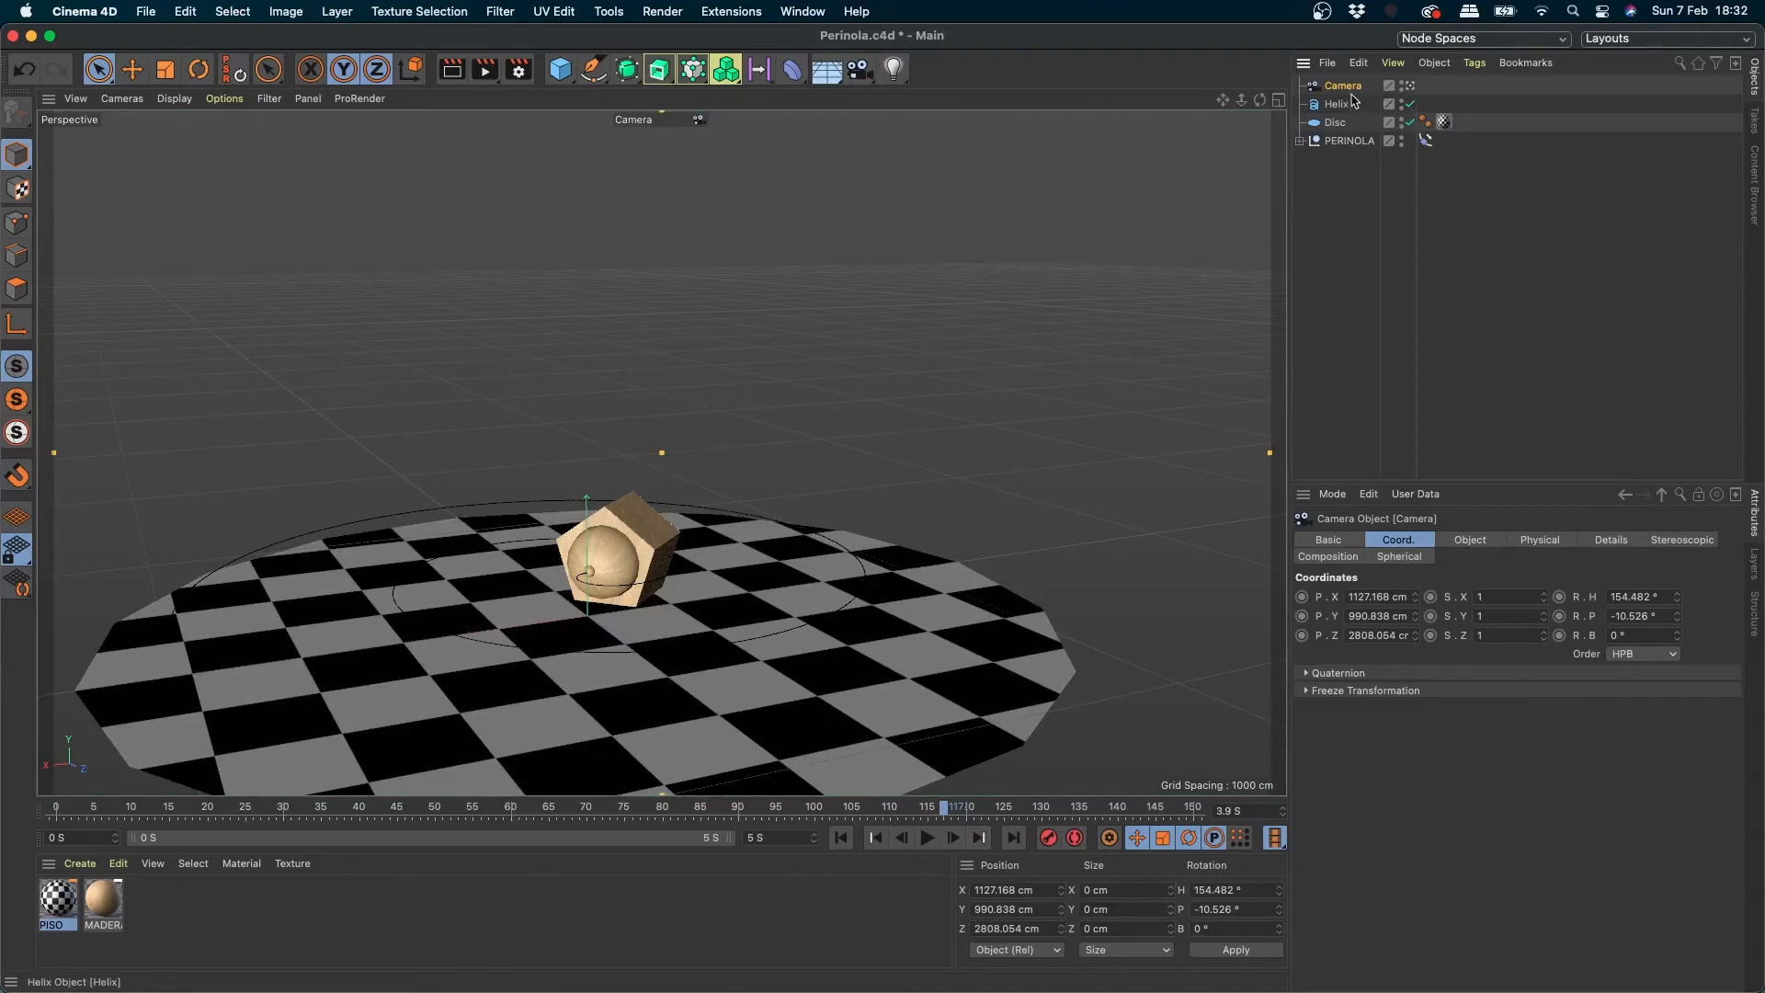
click(1409, 85)
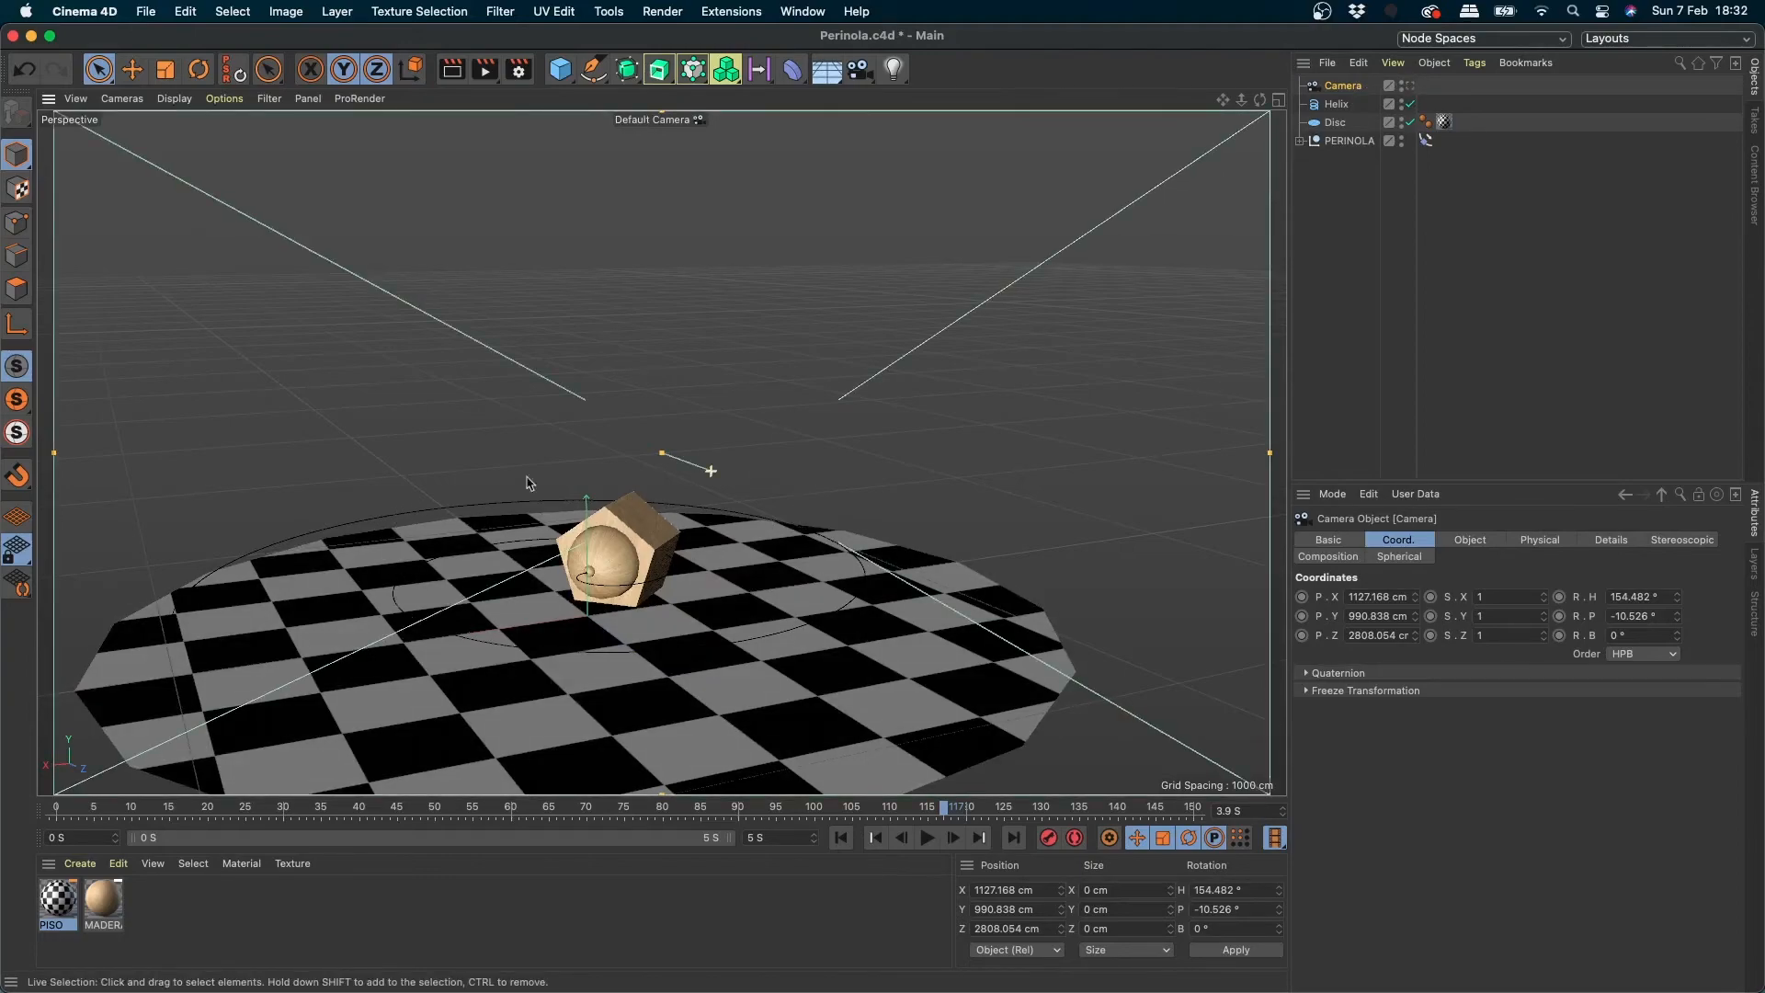
alt+right_drag(720, 406, 111, 505)
alt+drag(796, 351, 496, 465)
click(1408, 86)
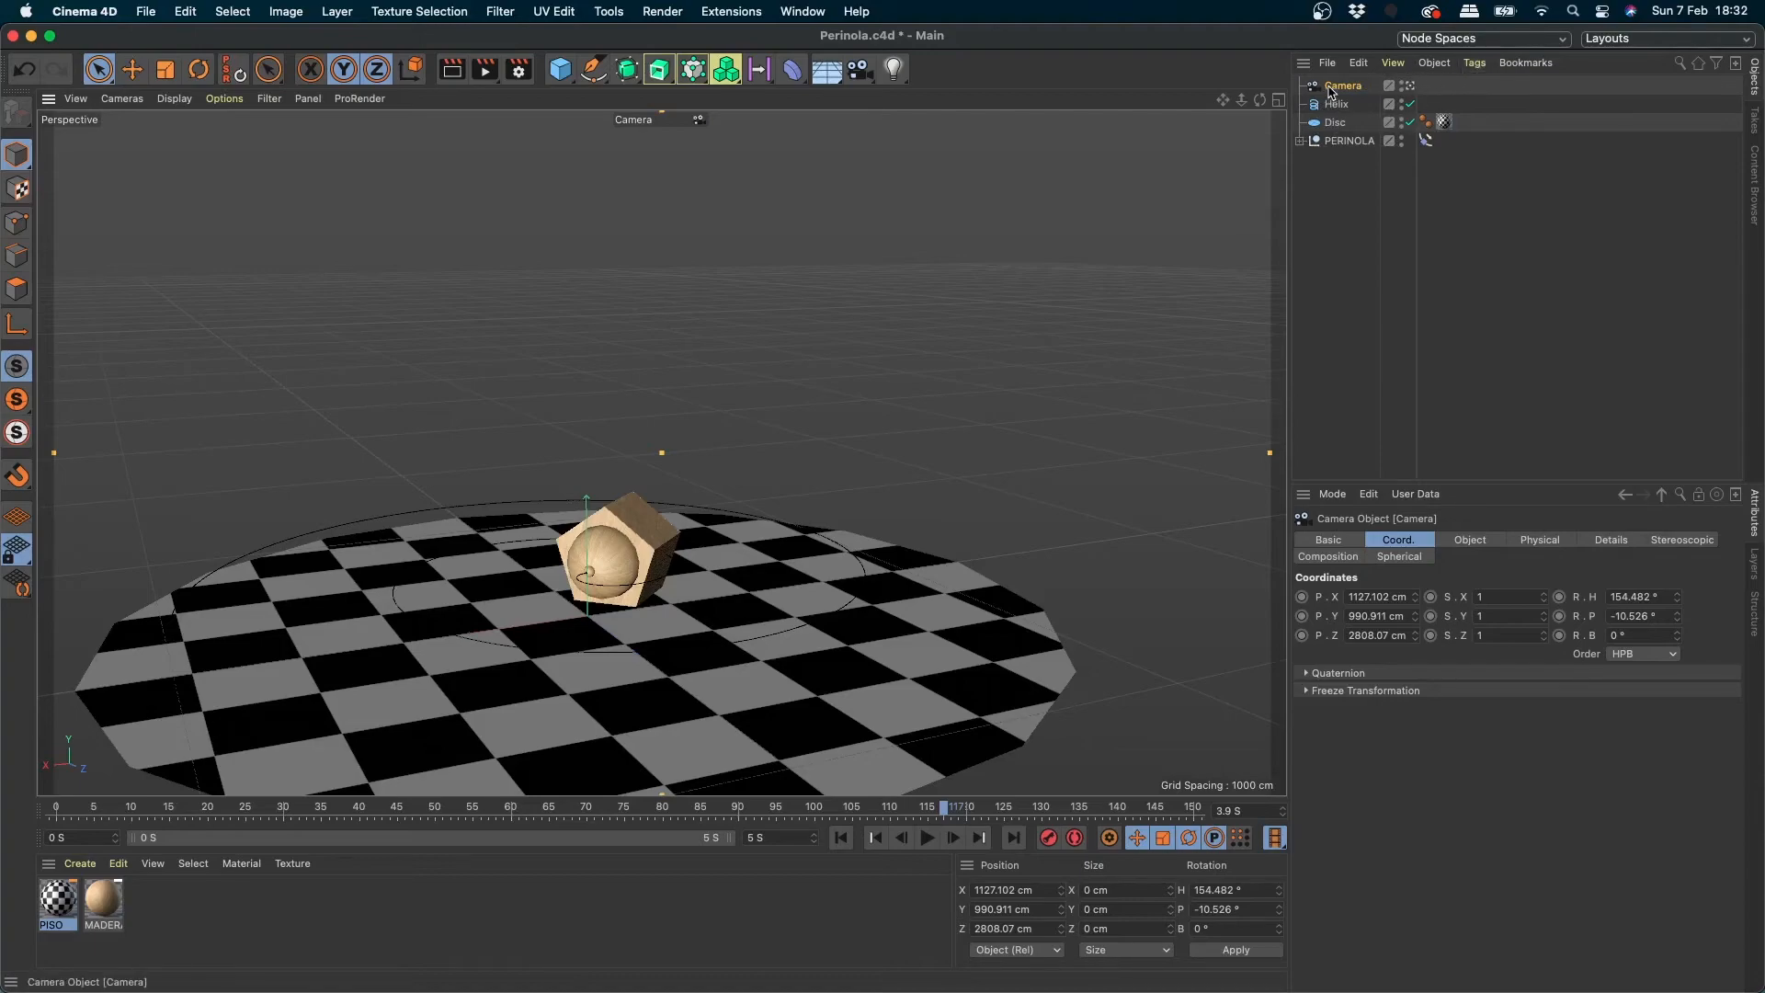
- Add a Target animation tag to the Camera
click(1474, 63)
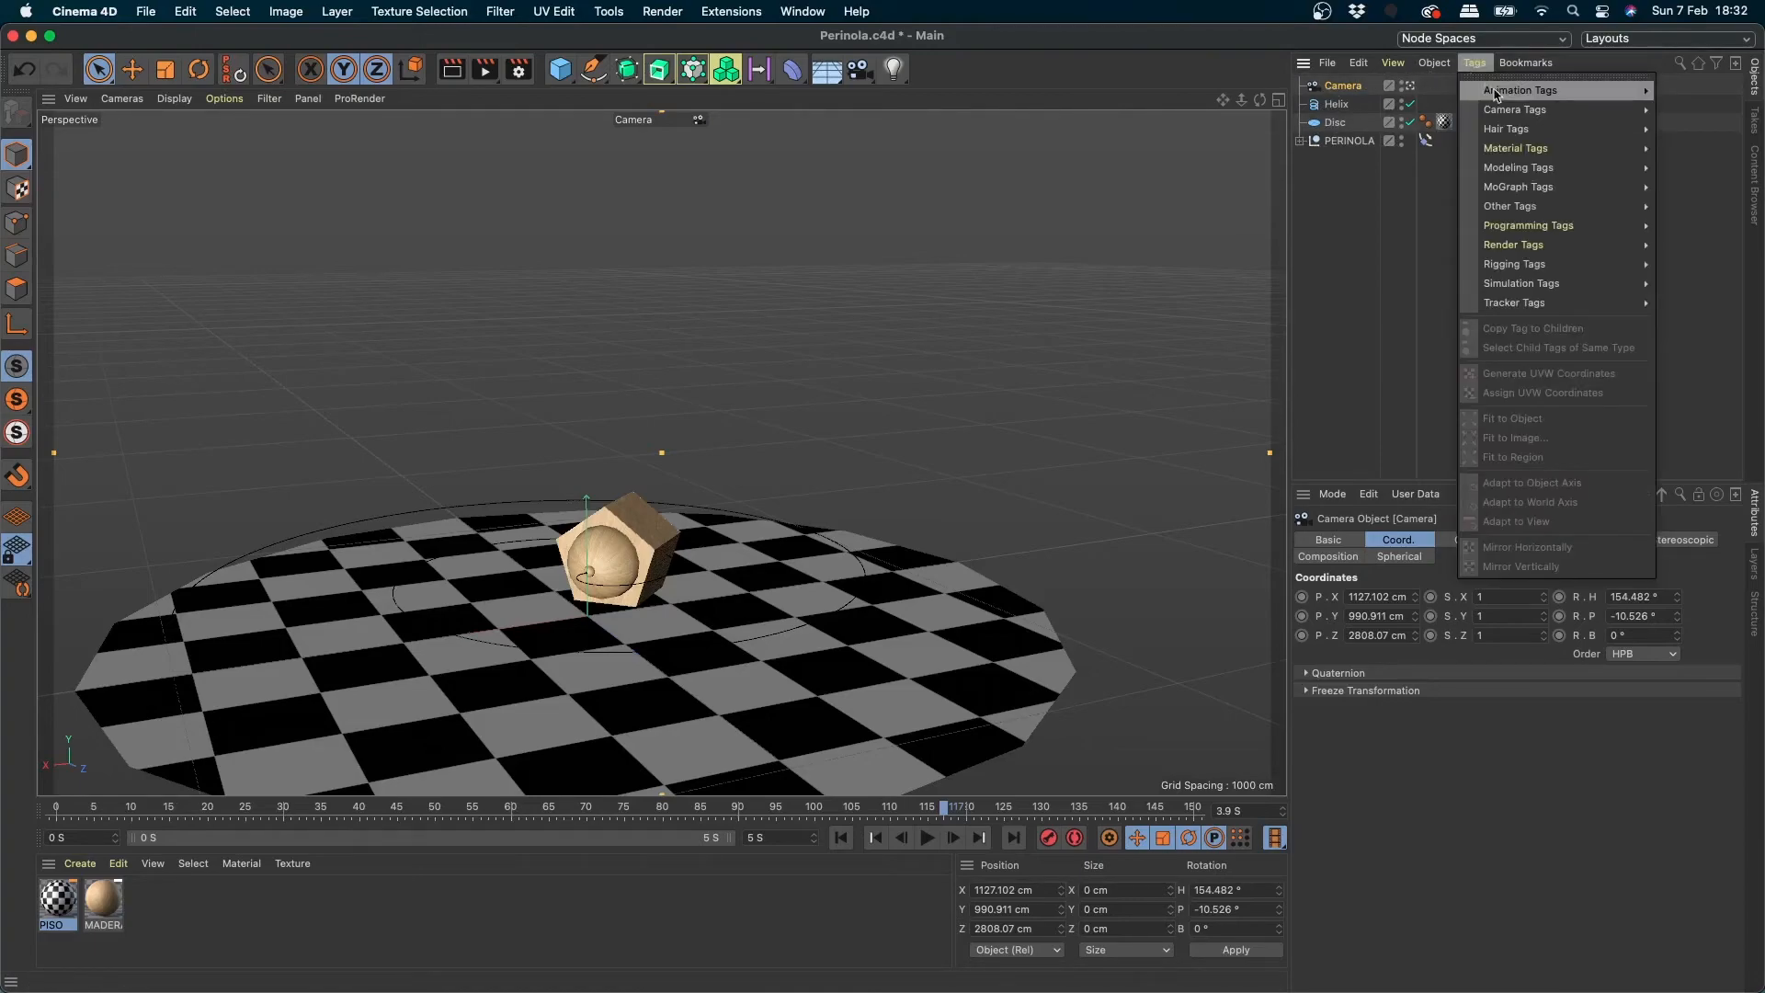
mouse_move(1582, 92)
mouse_move(1505, 116)
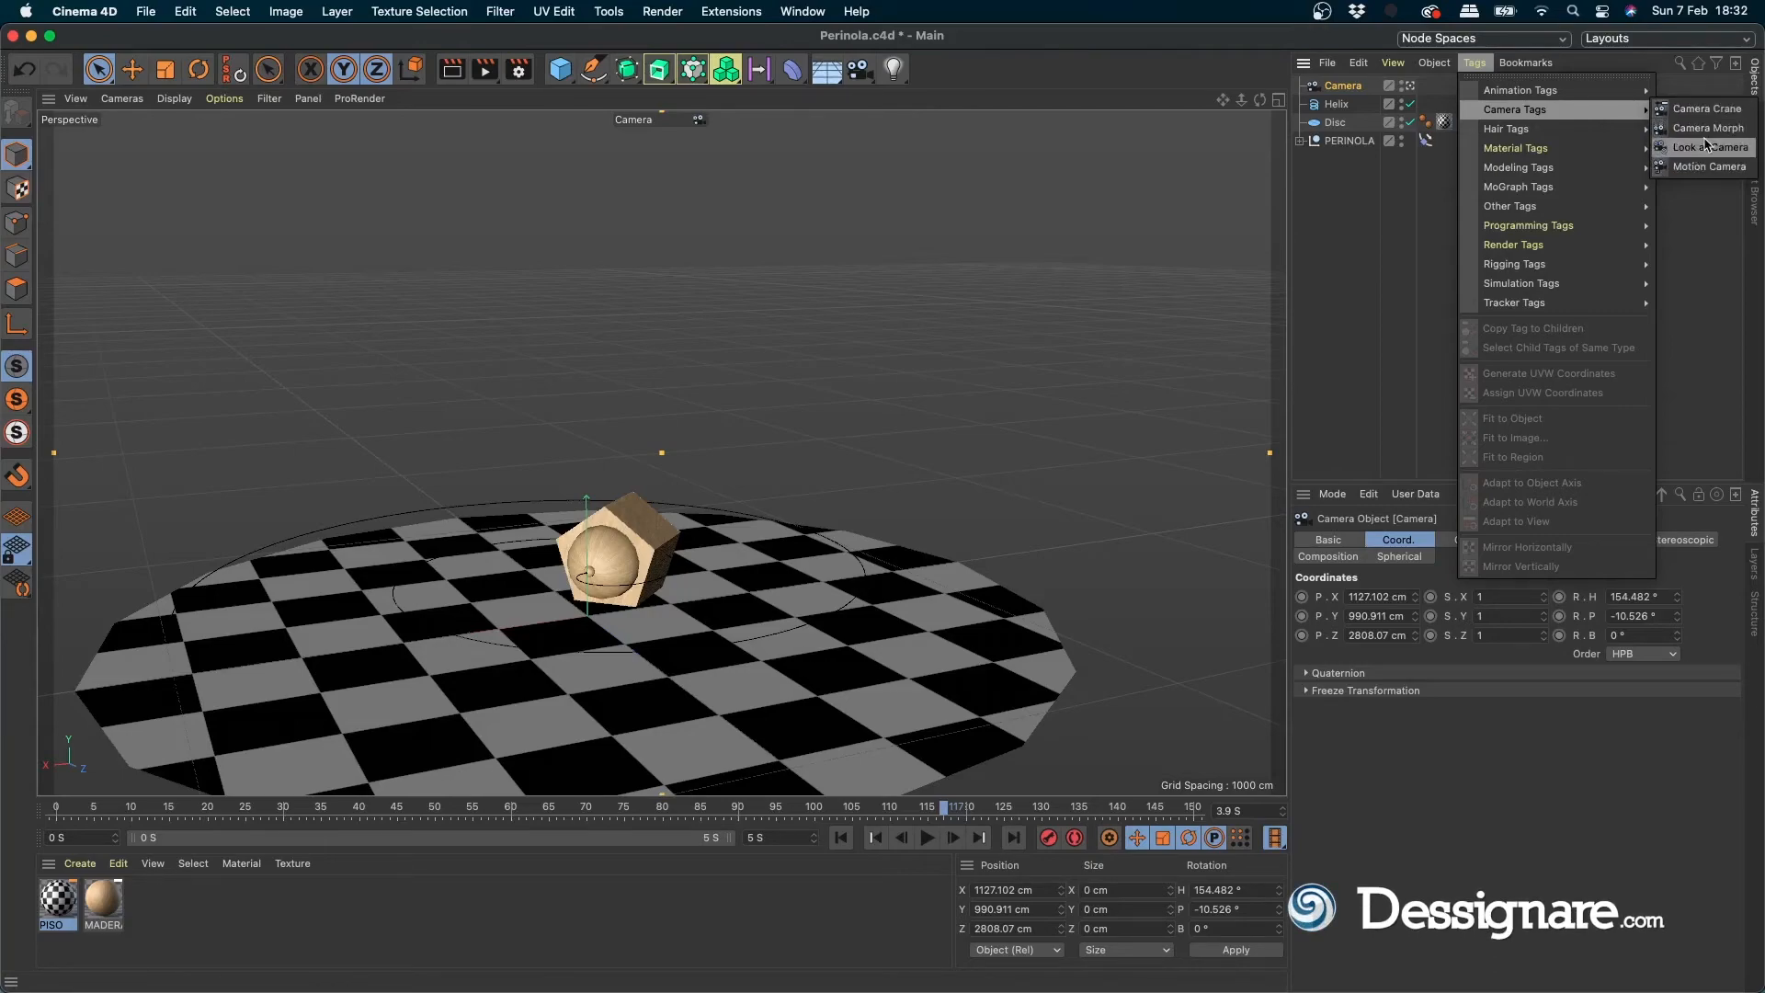
mouse_move(1609, 96)
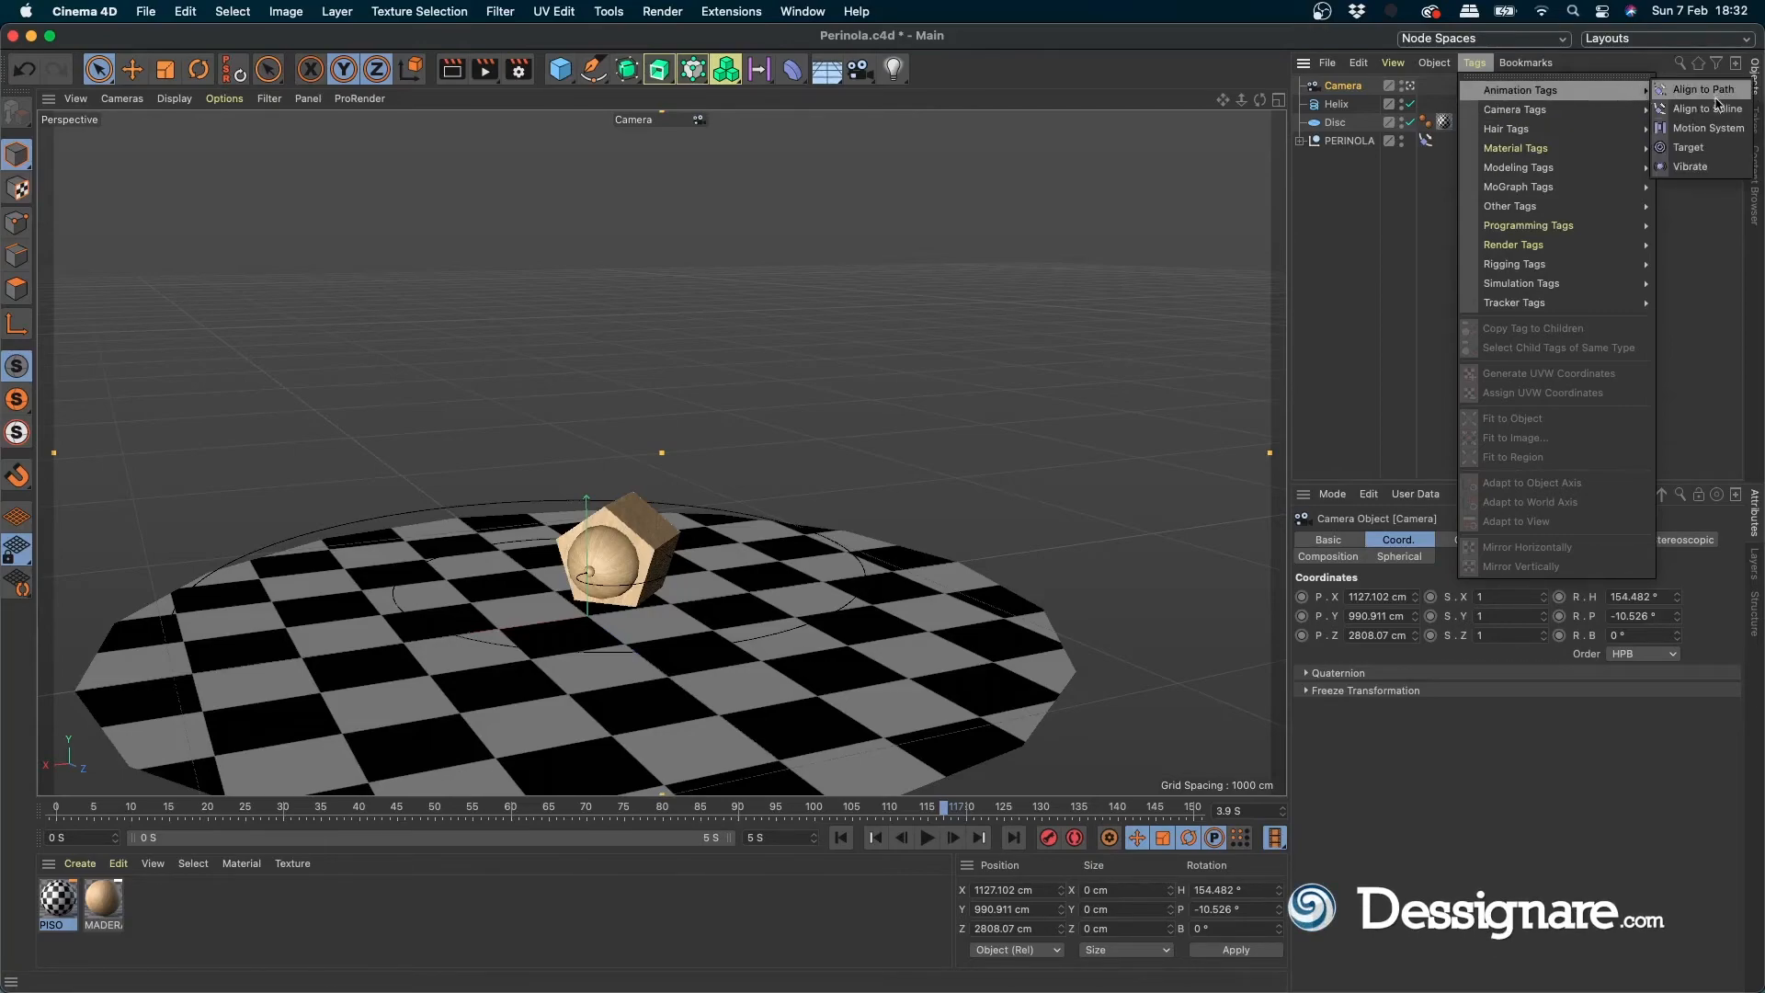
click(1690, 148)
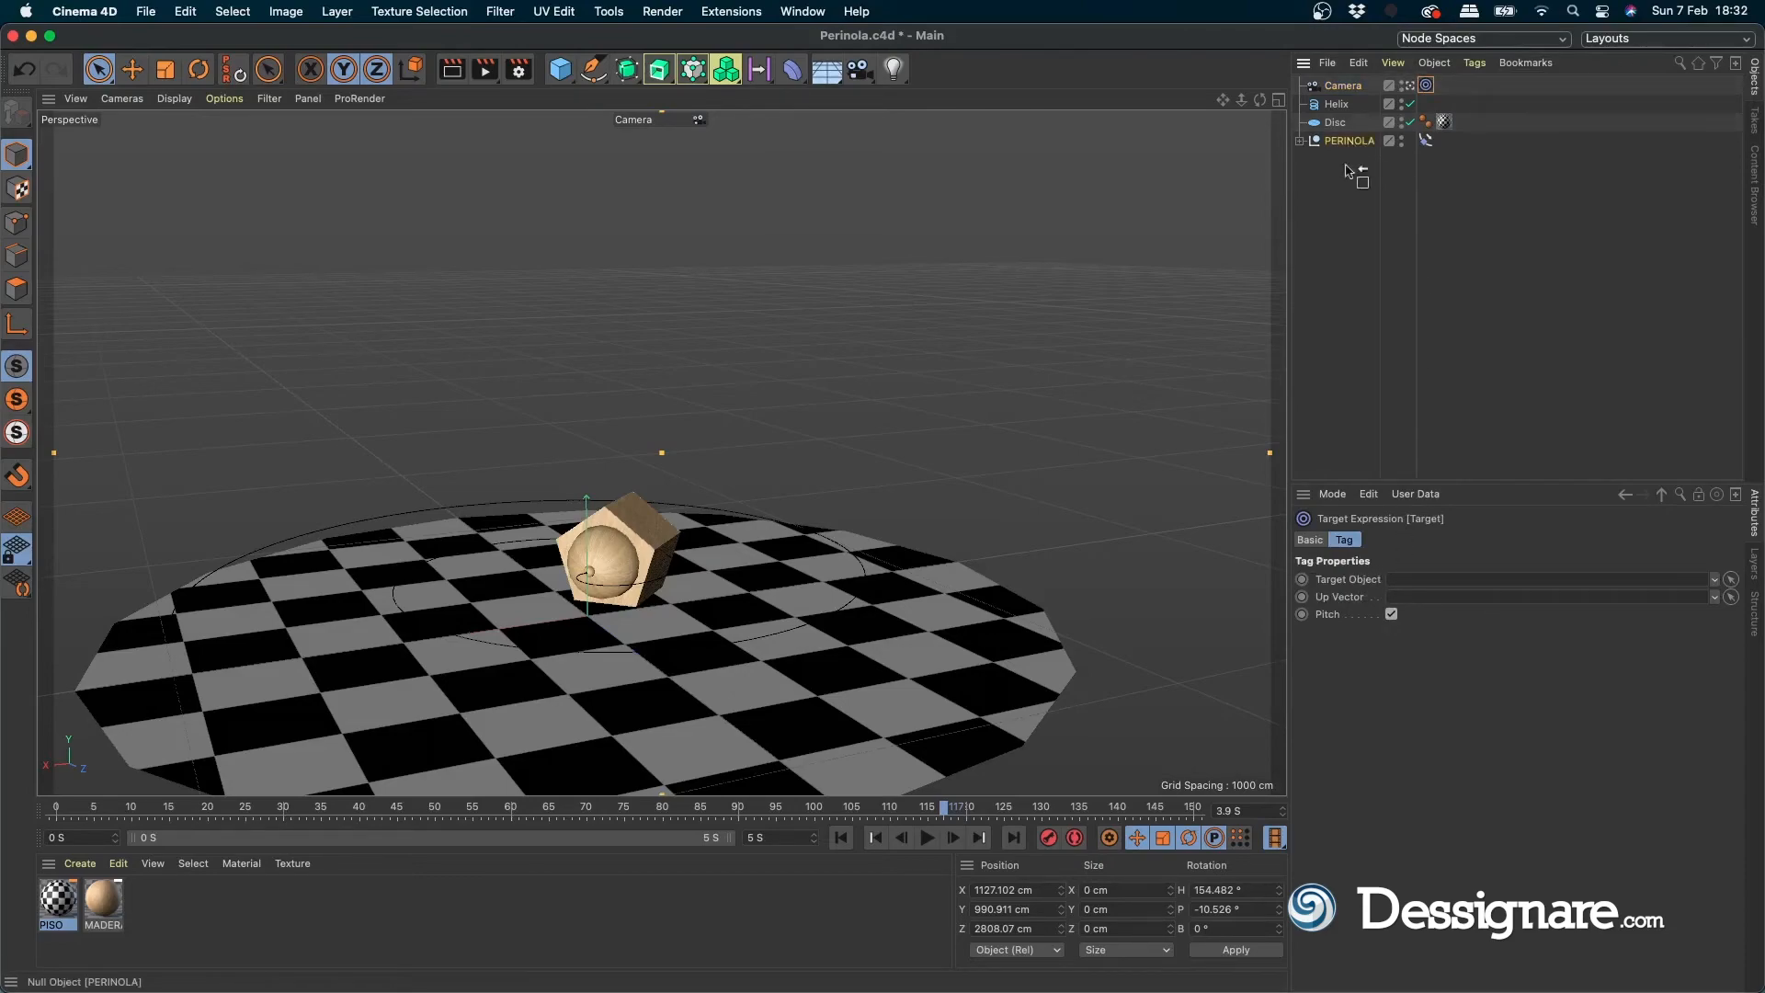
- Set the PERINOLA as the Target Object of the Camera's Target tag, and scrub the animation to check the tracking
drag(1404, 582, 1404, 581)
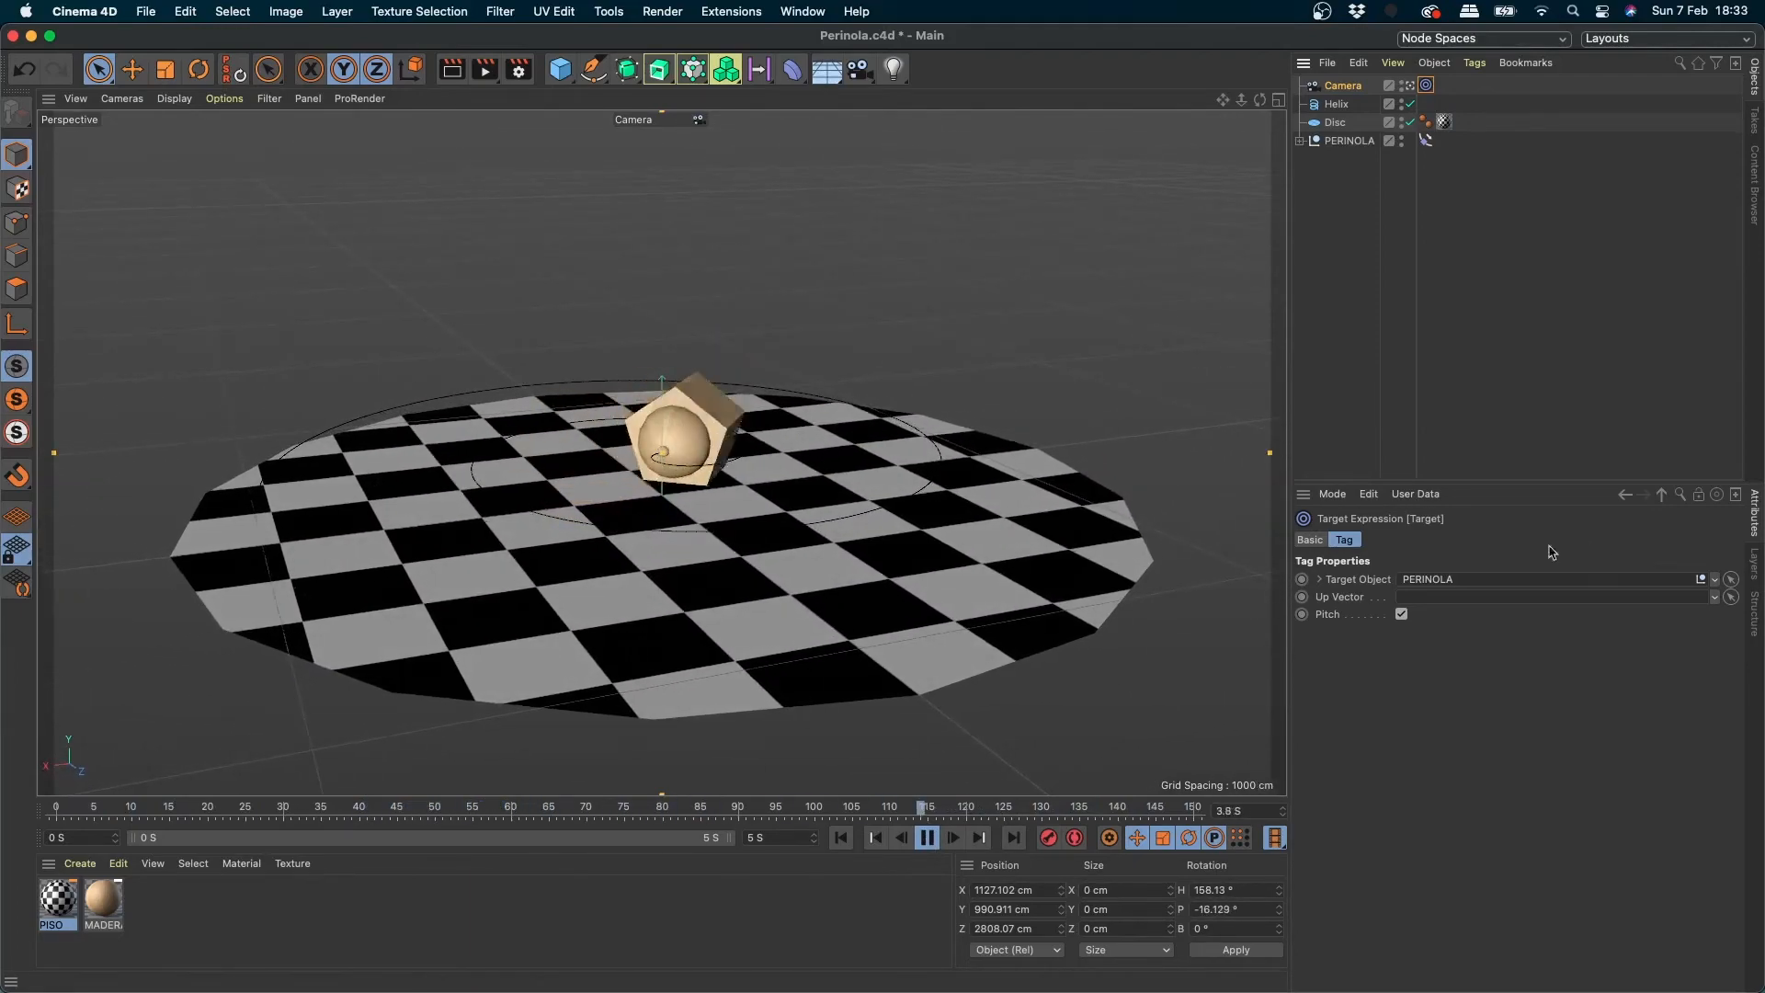
mouse_move(93, 811)
mouse_down()
mouse_move(343, 811)
mouse_move(64, 808)
mouse_up()
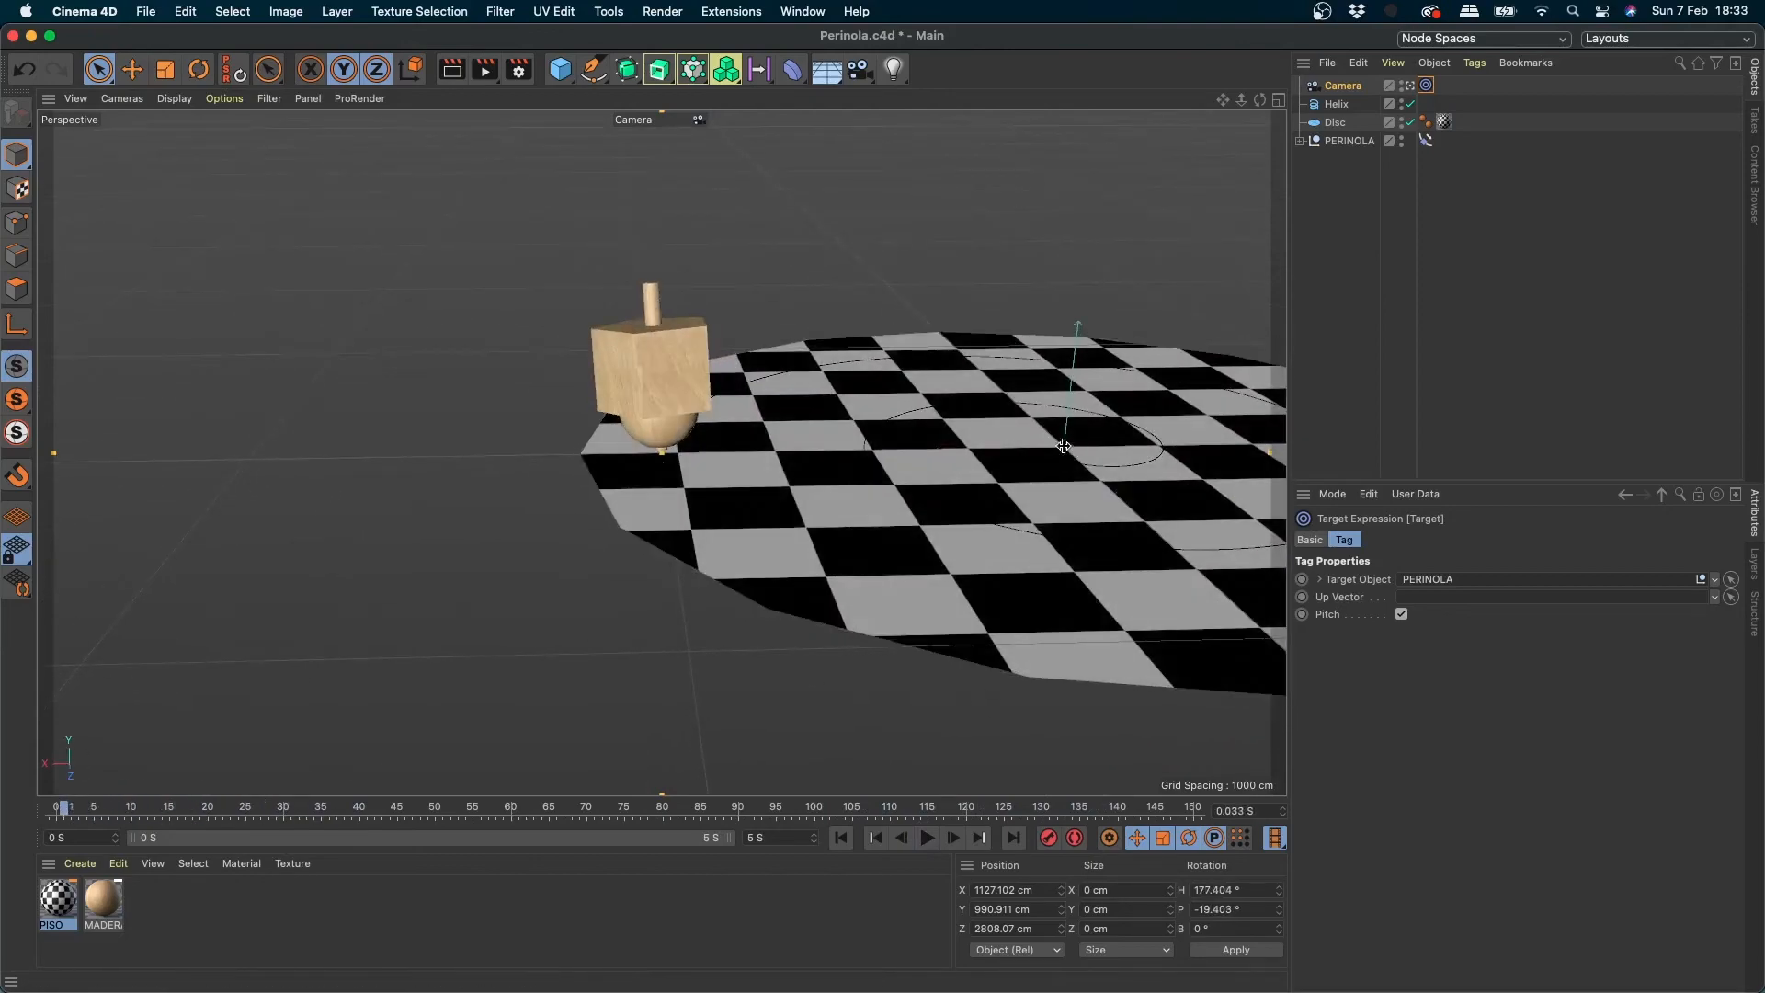
key(super+z)
- Keyframe the Camera at frame 81, and move it in close to the PERINOLA for a second keyframe at frame 128
drag(419, 808, 670, 807)
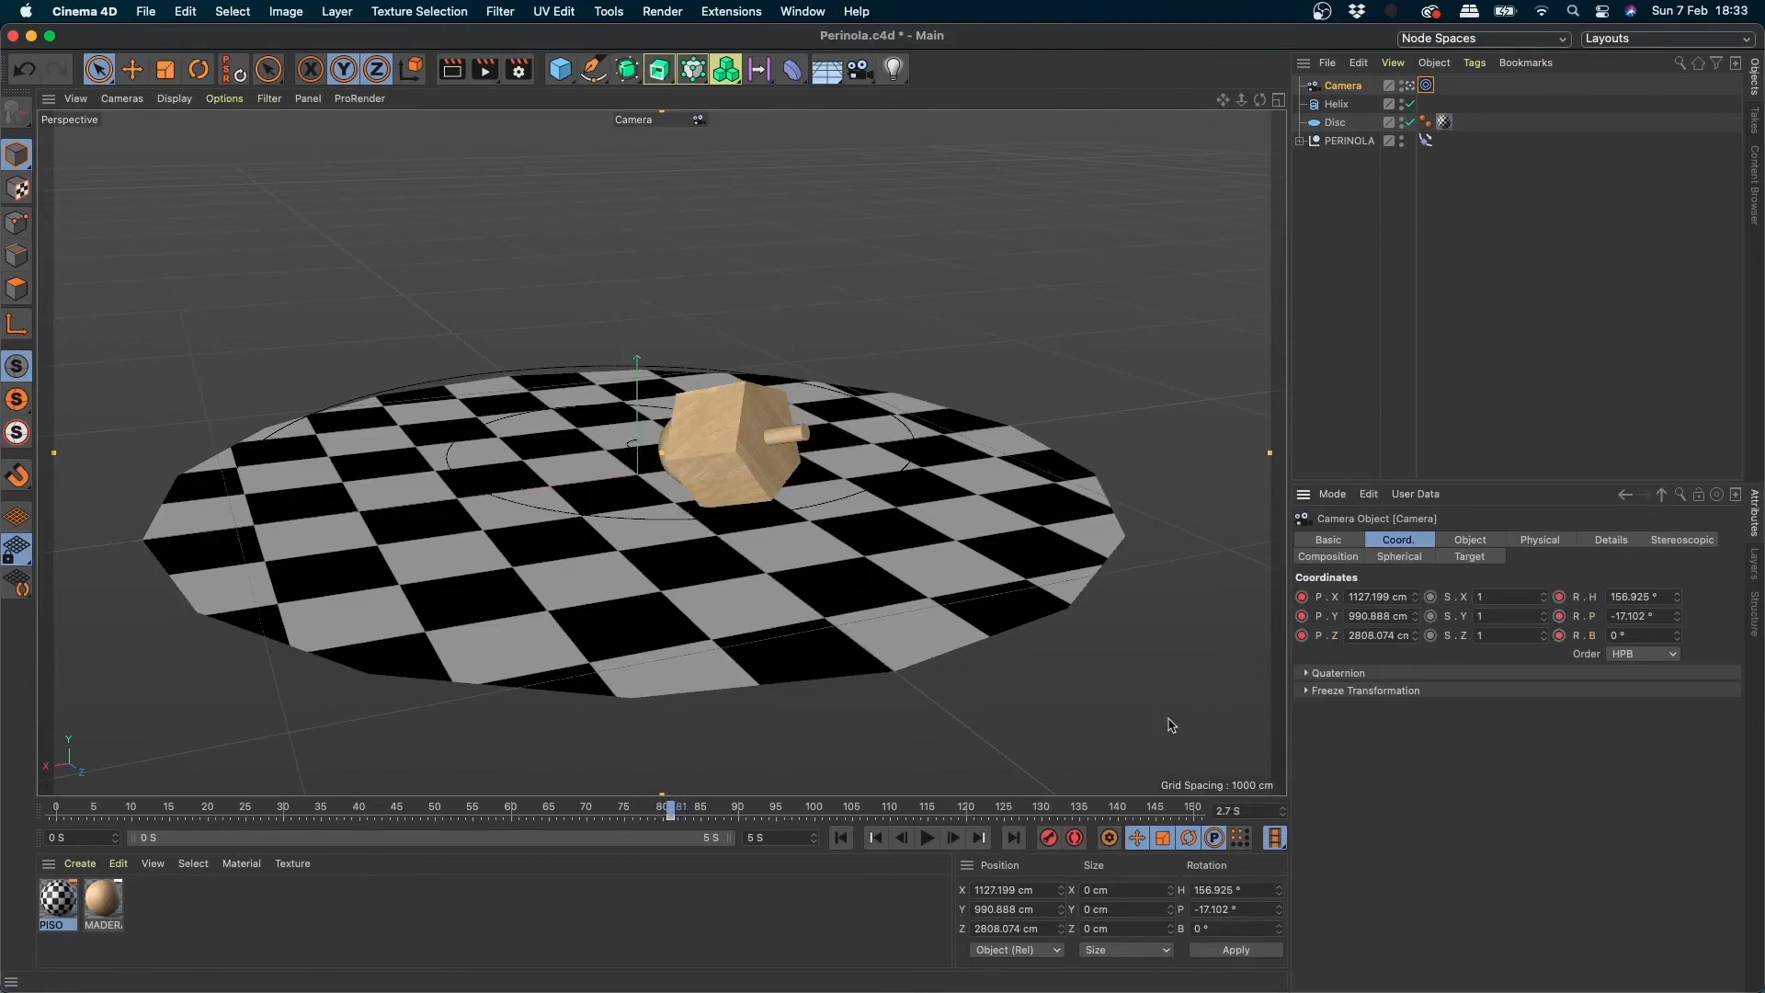
drag(706, 809, 880, 815)
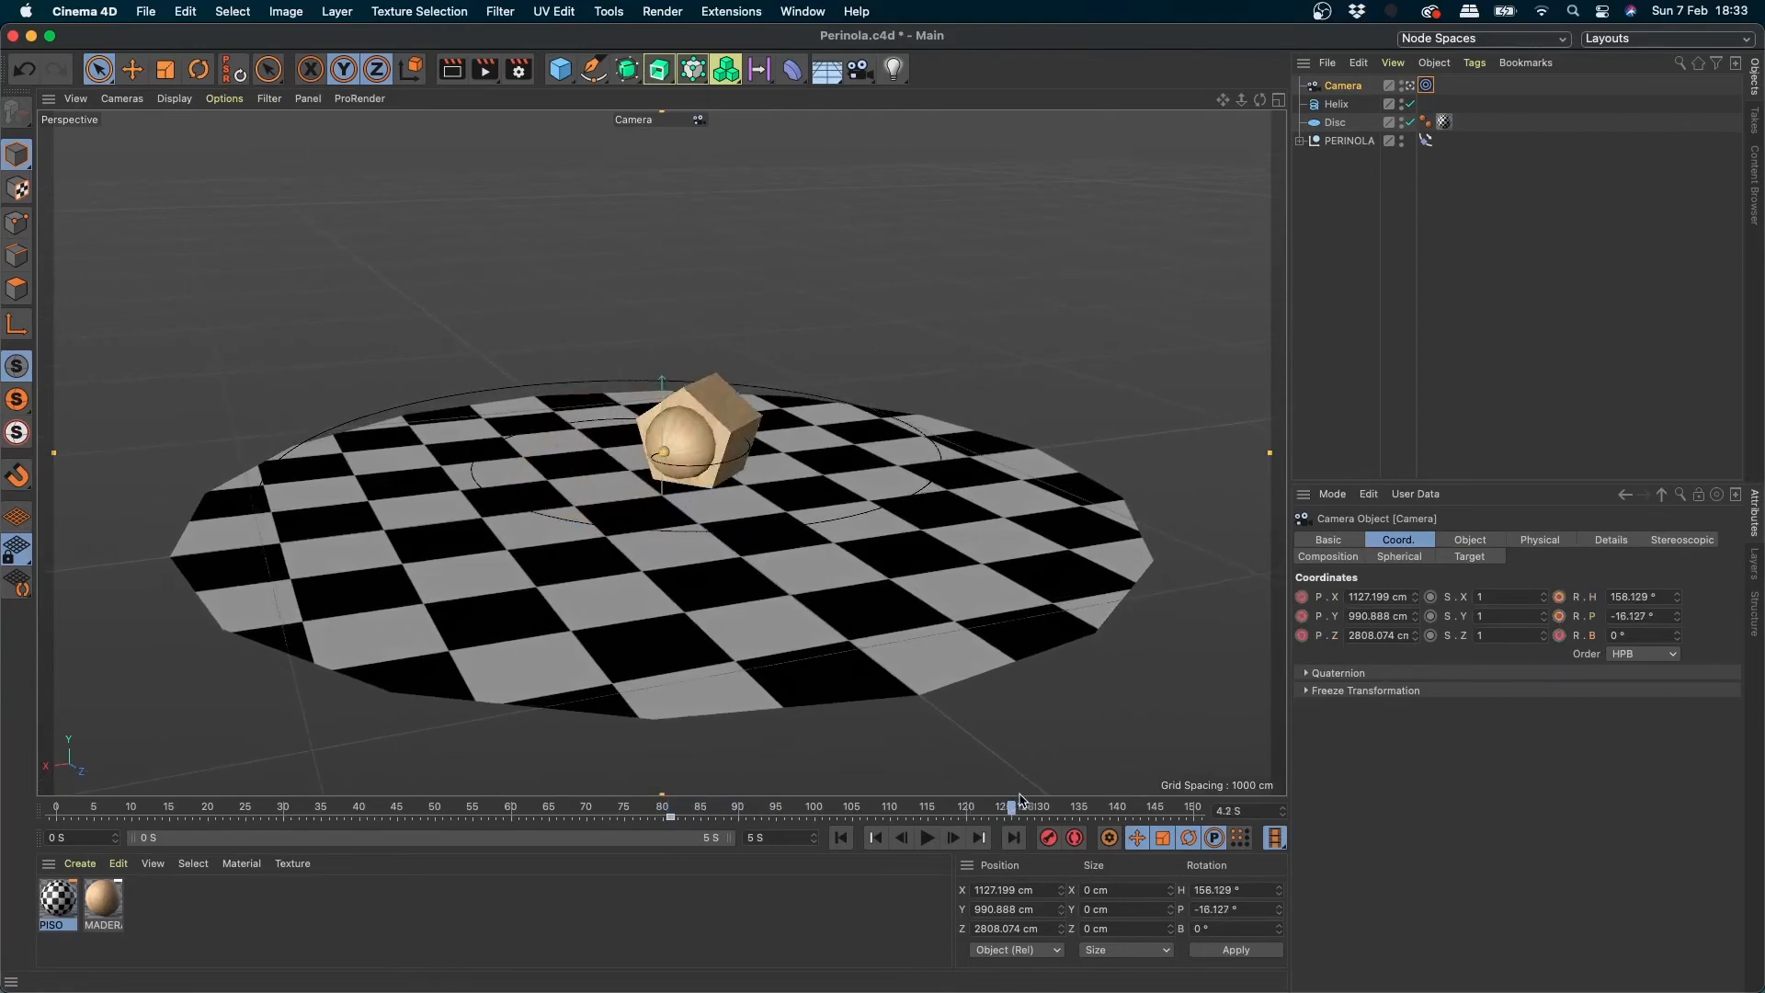
drag(1020, 800, 1027, 805)
click(1360, 142)
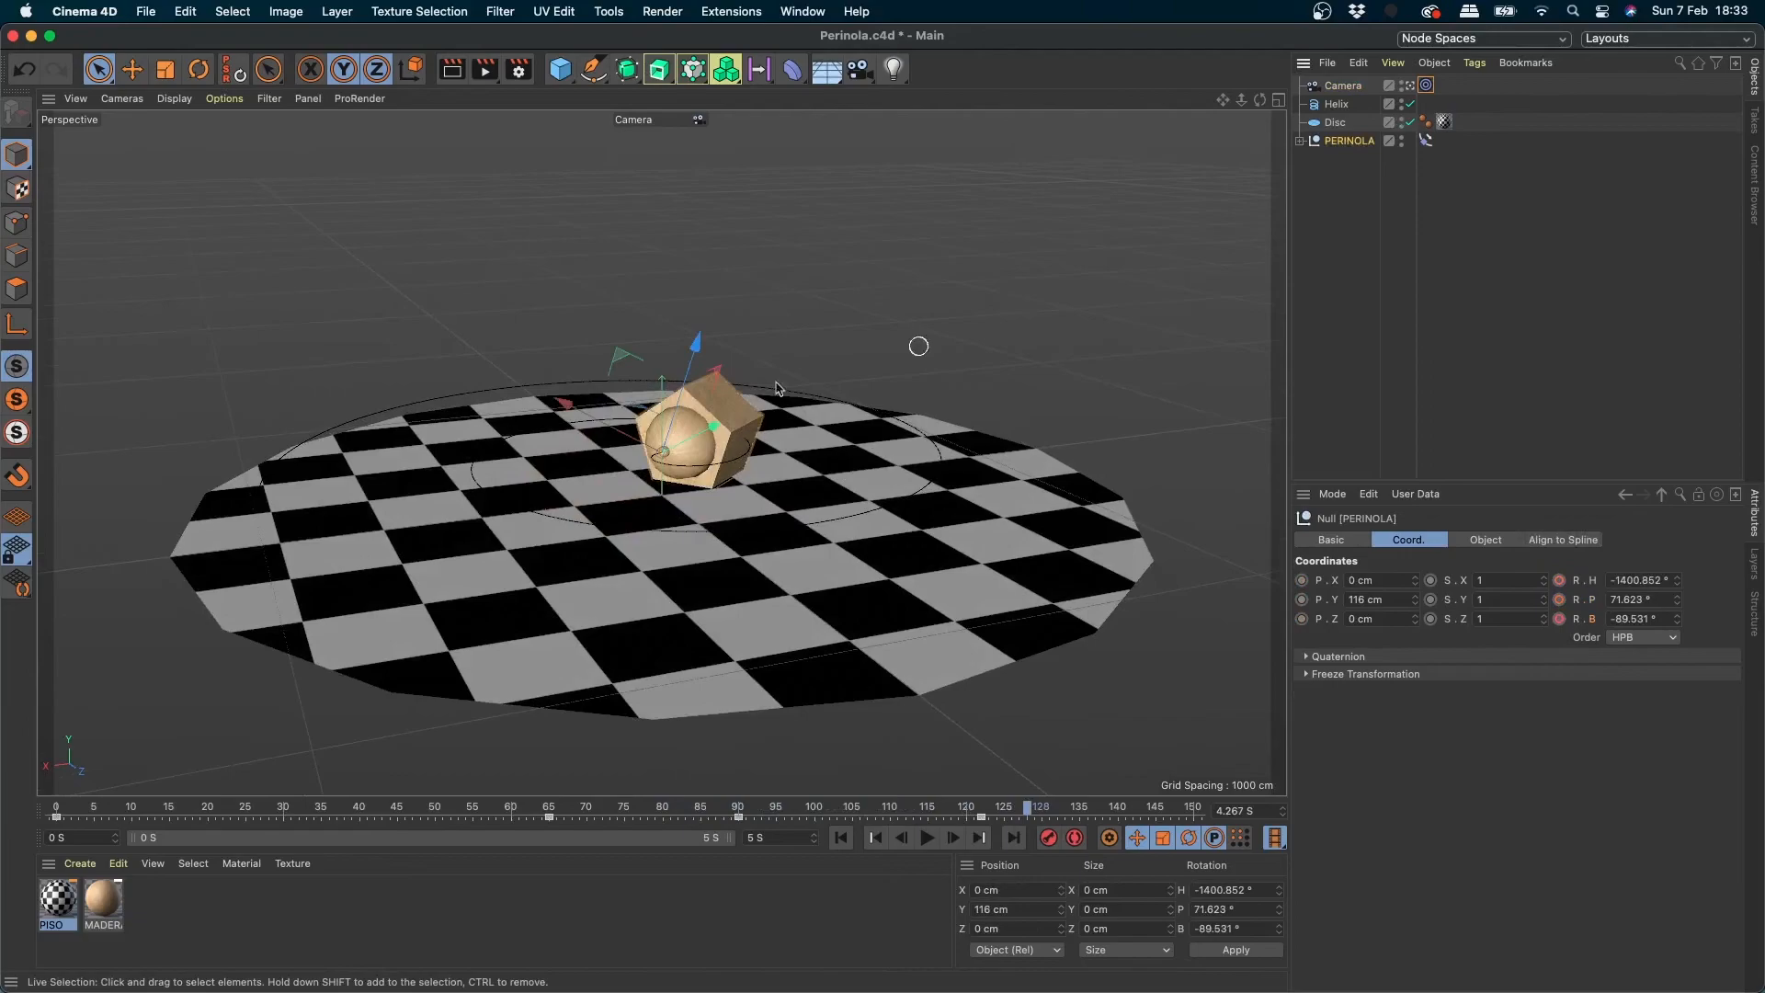
scroll(919, 346, up, 5)
click(1343, 85)
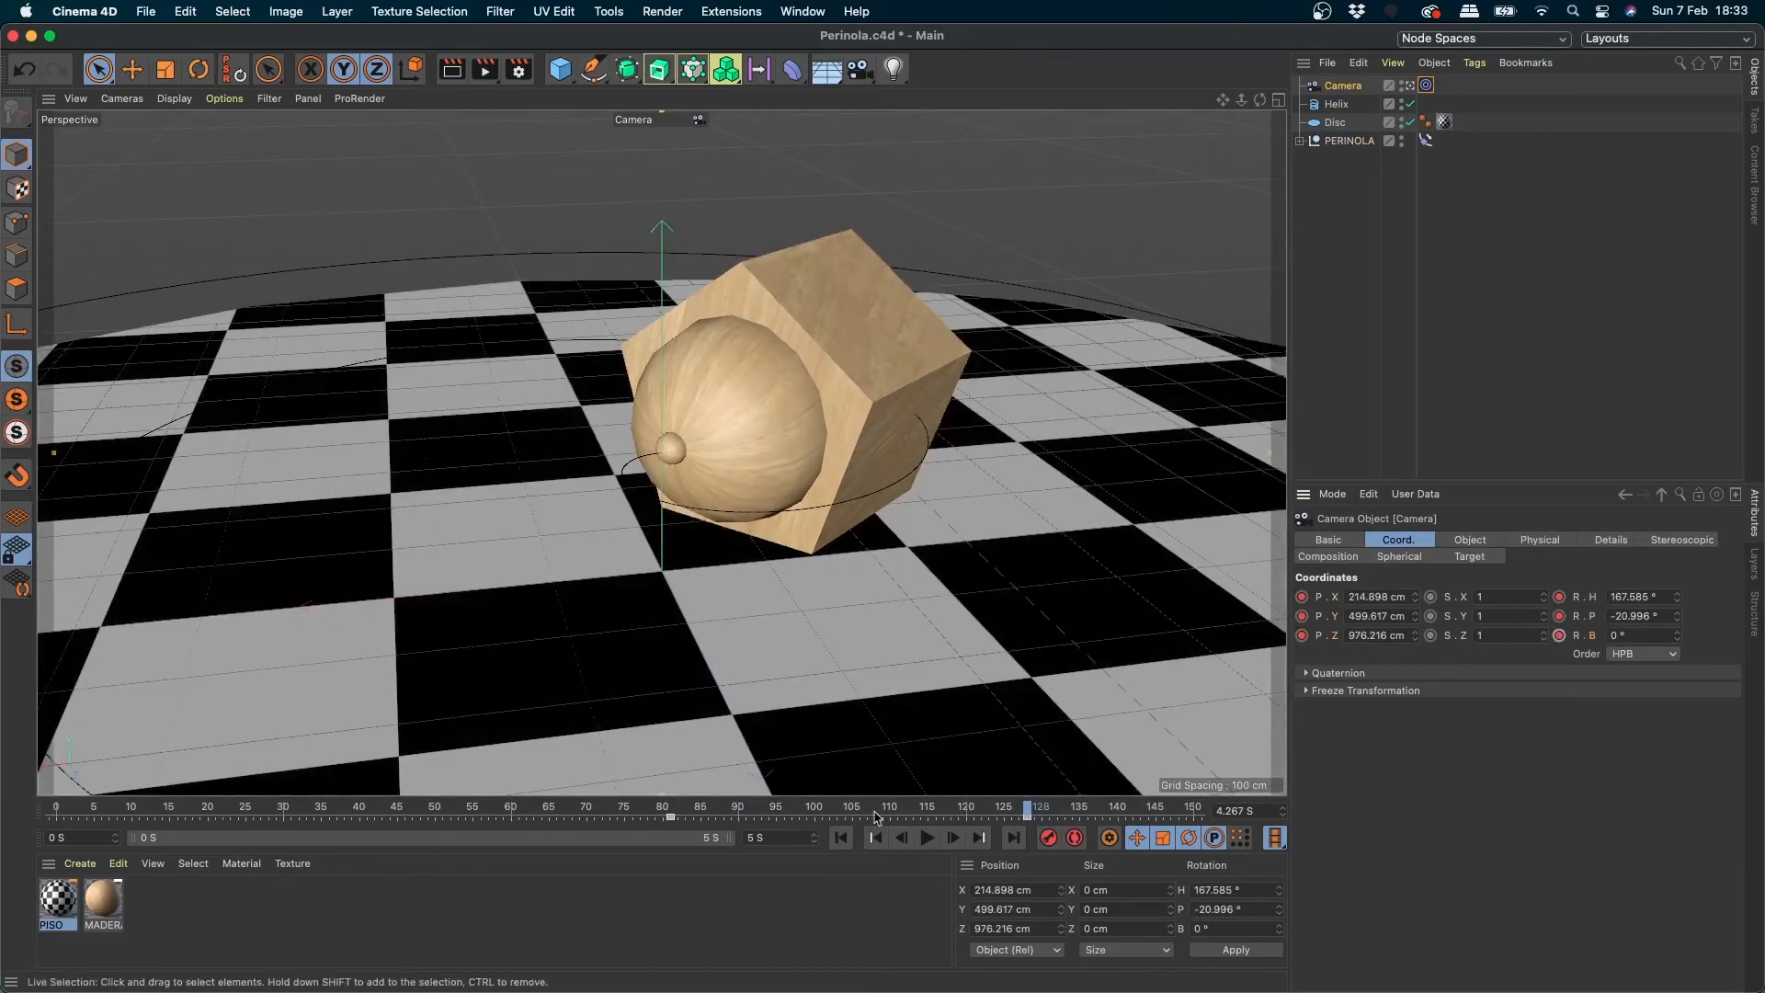
- Play the animation from the first frame to check the Camera's move towards the PERINOLA
click(840, 837)
click(927, 837)
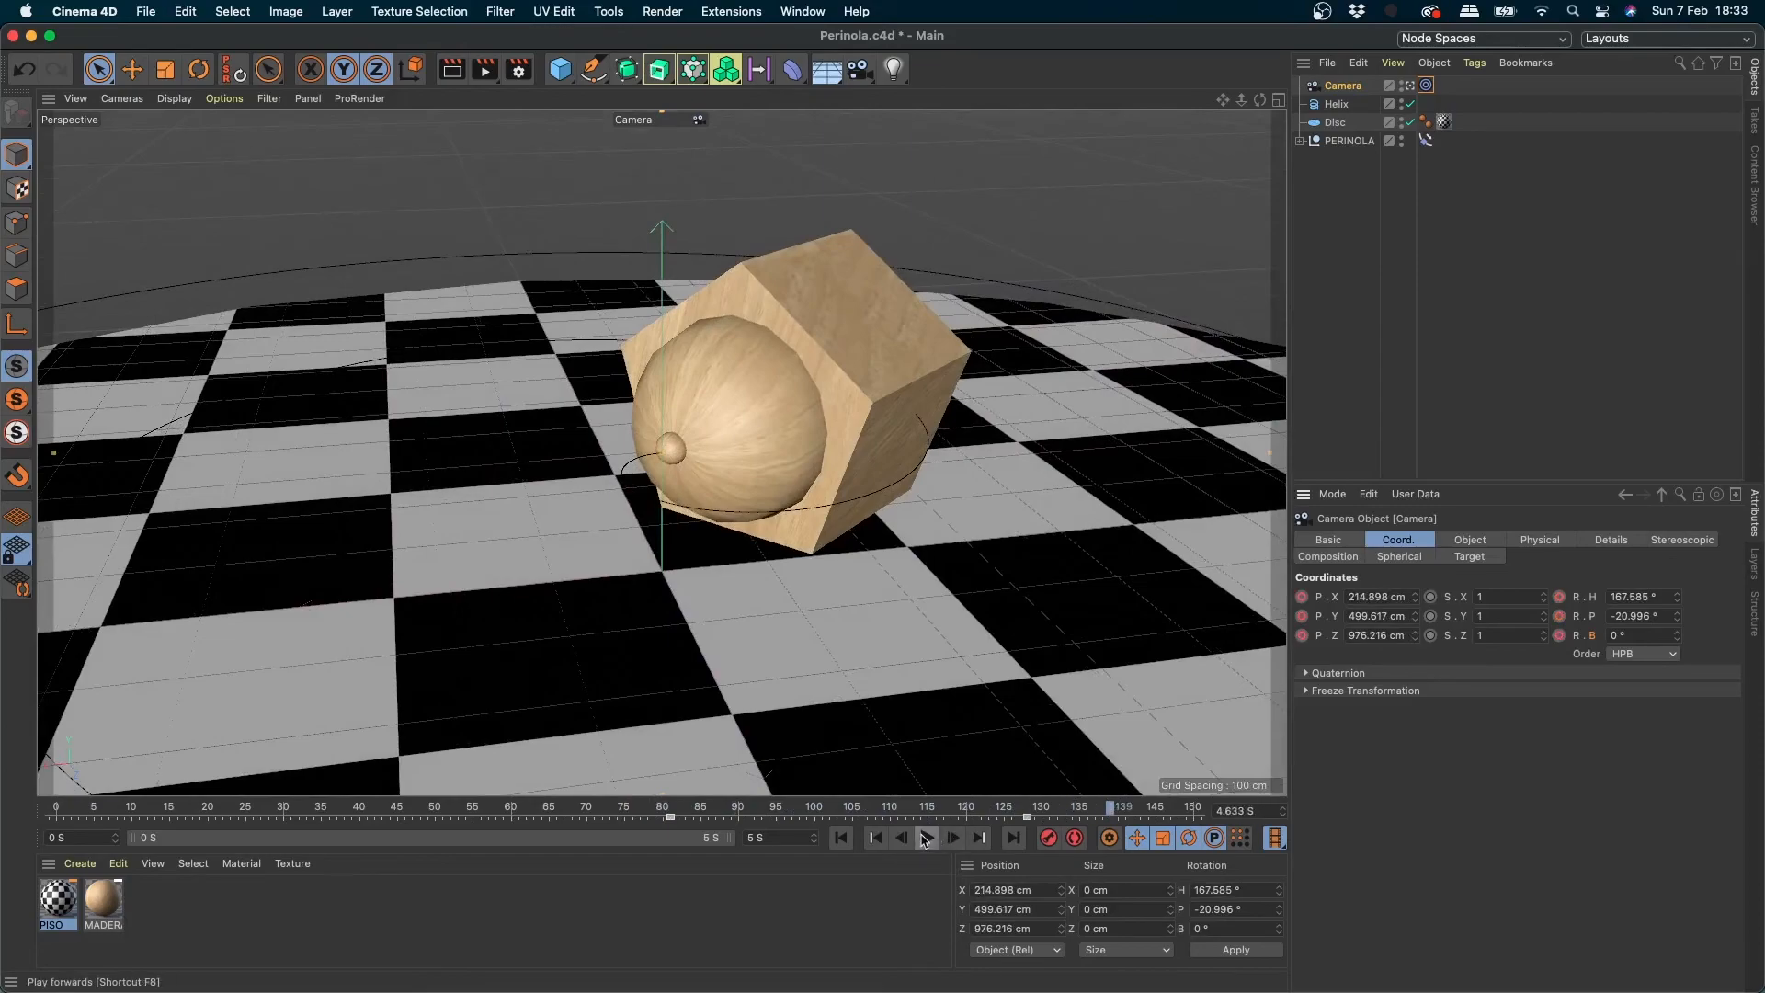
click(931, 840)
- Add a Physical Sky to the scene
click(827, 69)
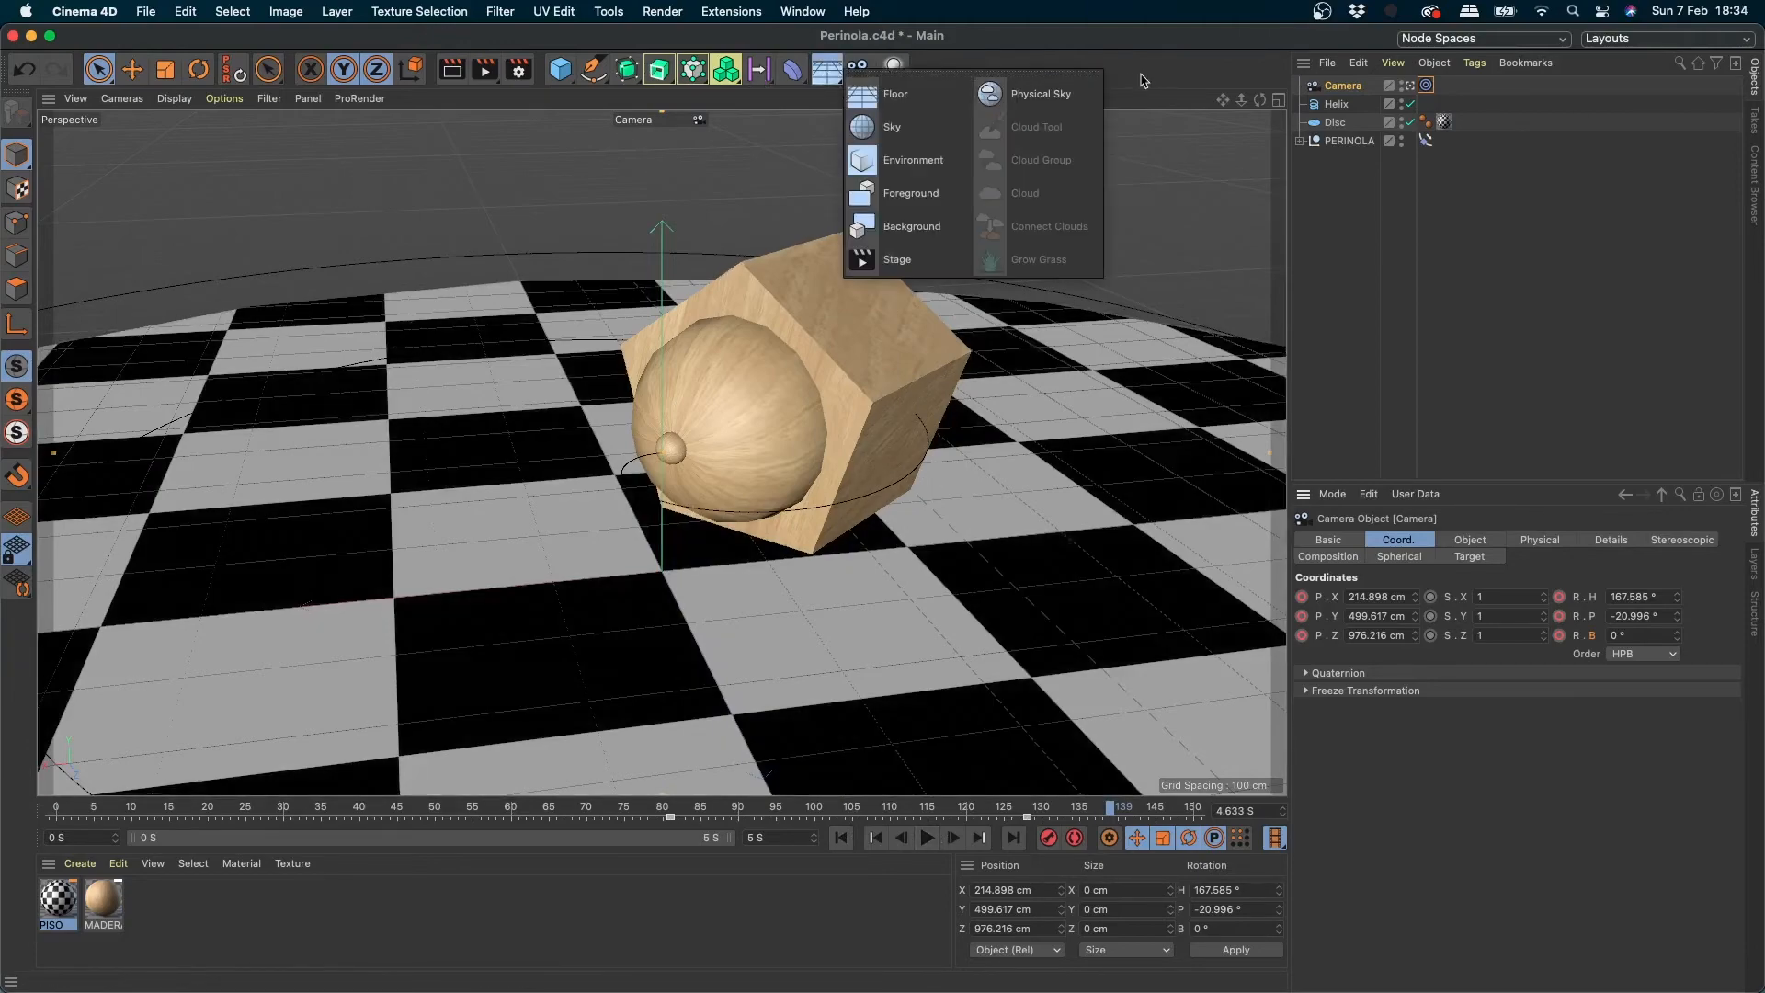
click(1064, 95)
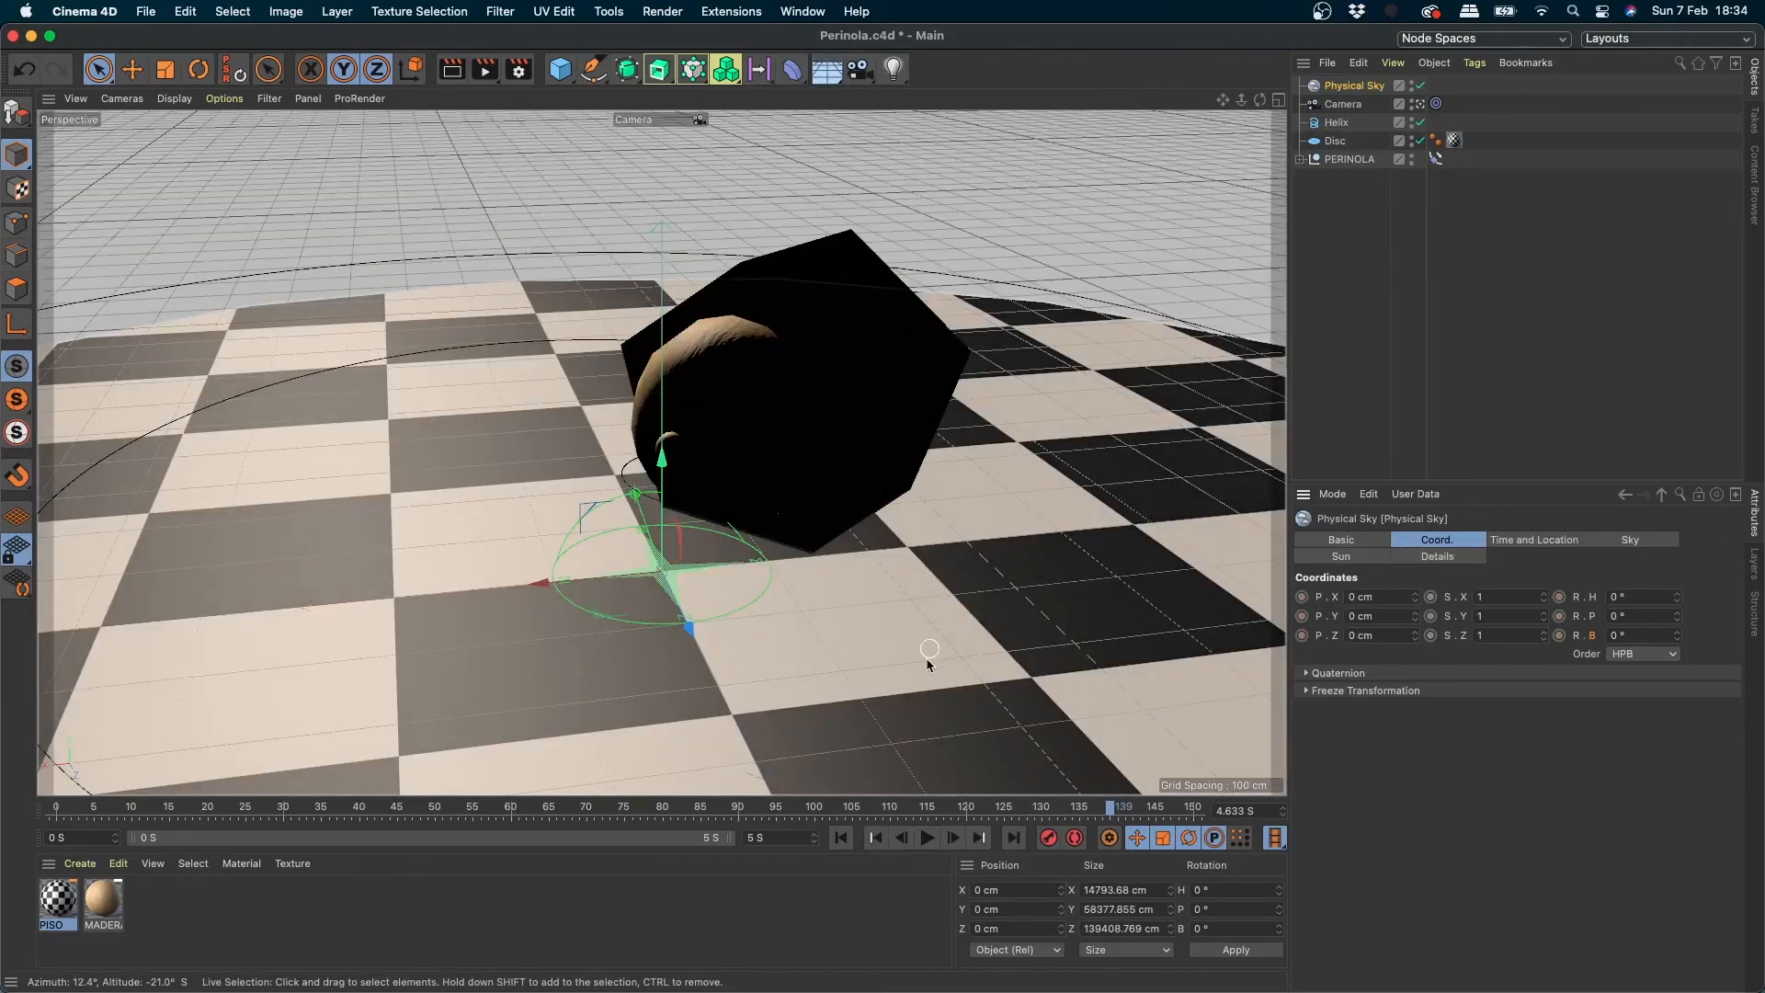
click(893, 69)
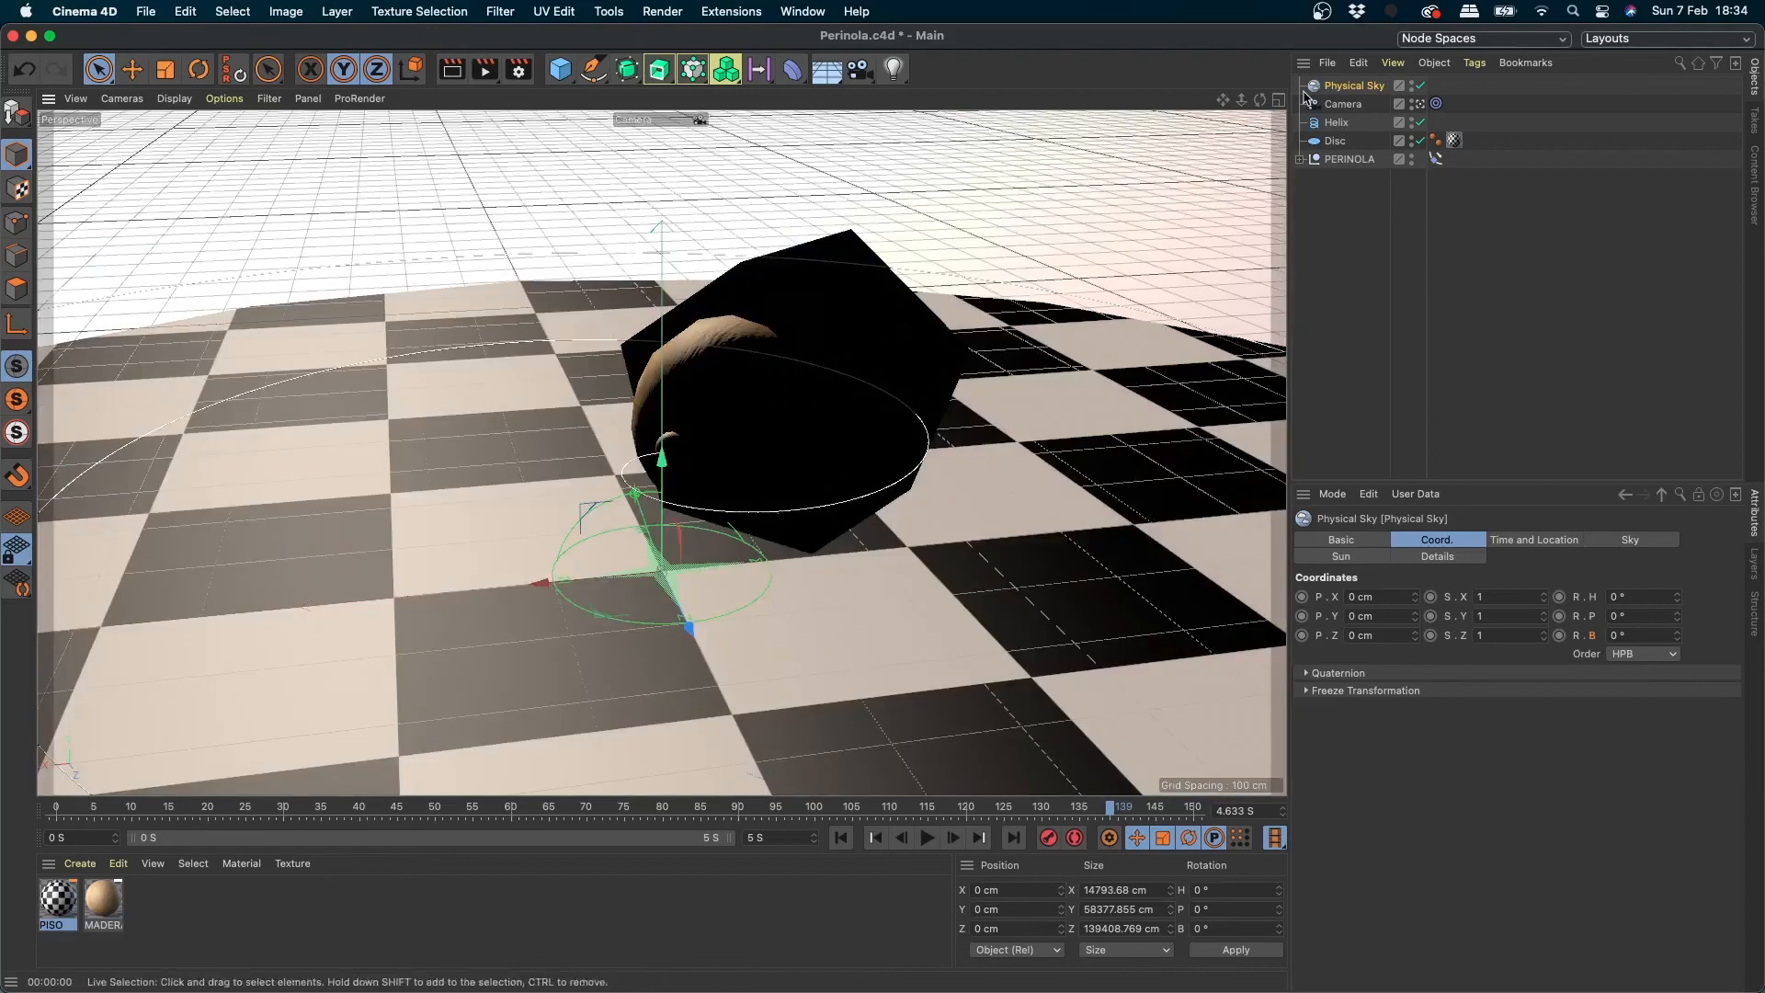
key(Delete)
key(super+z)
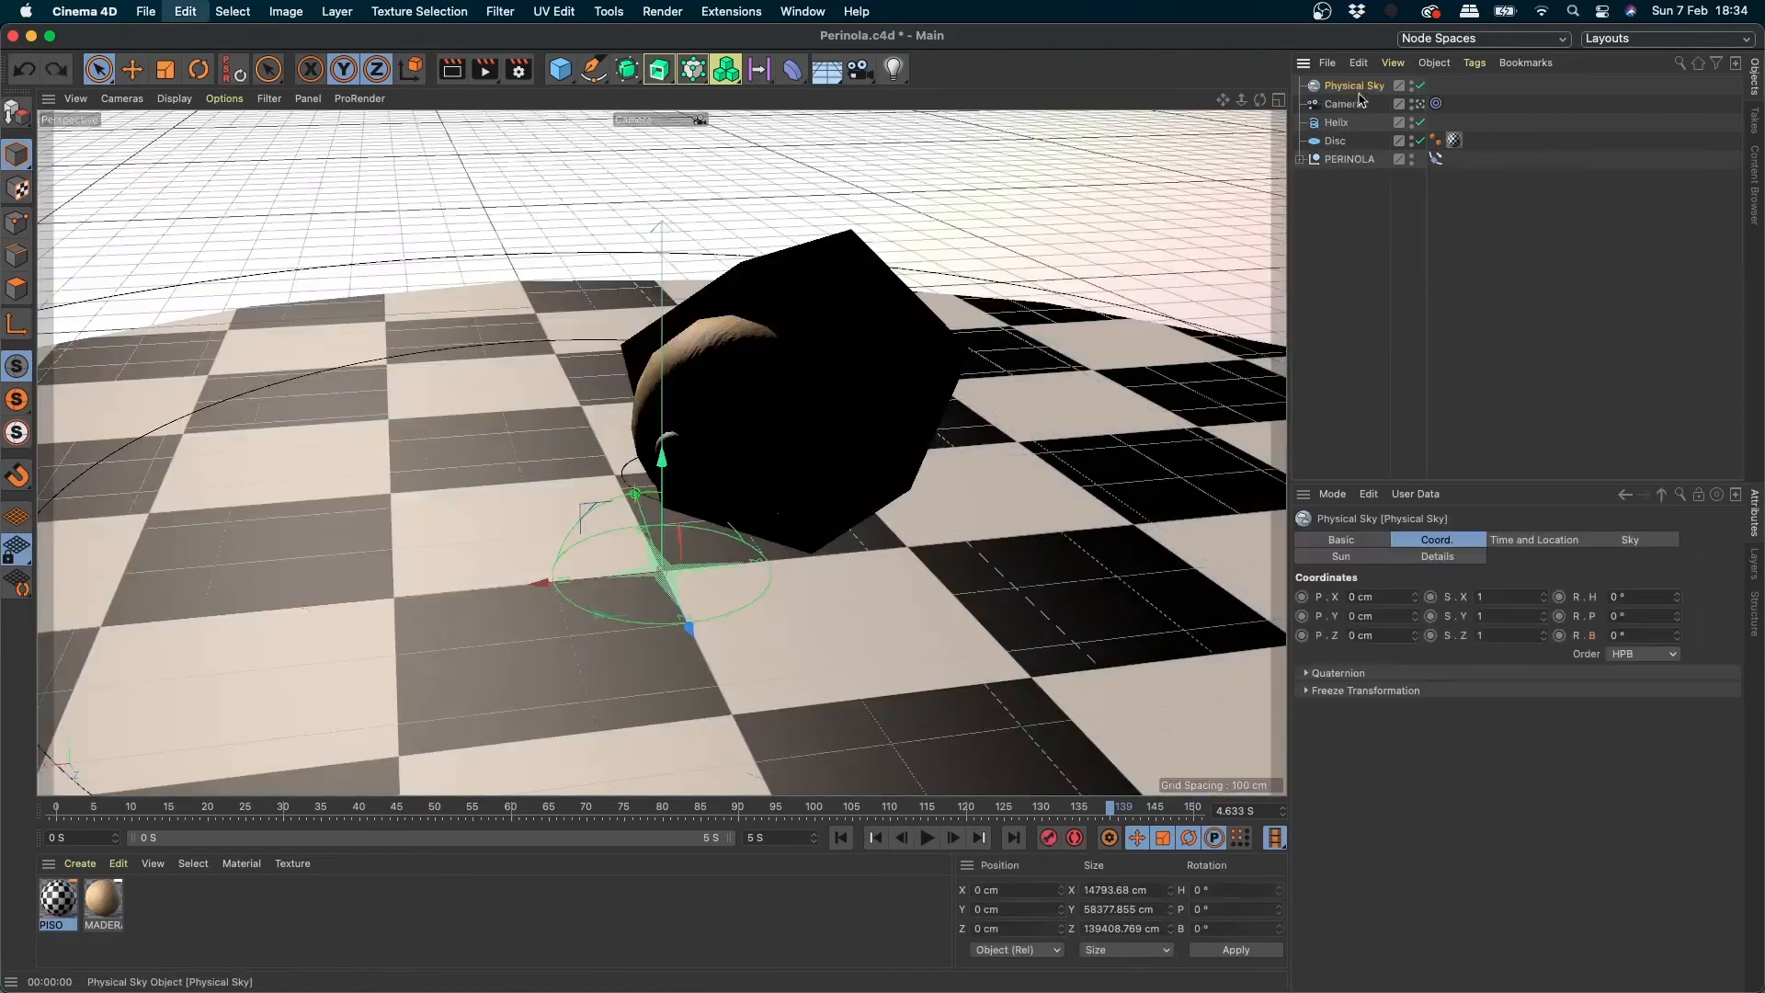
- Set the Physical Sky's time to 18:00:00
click(1551, 544)
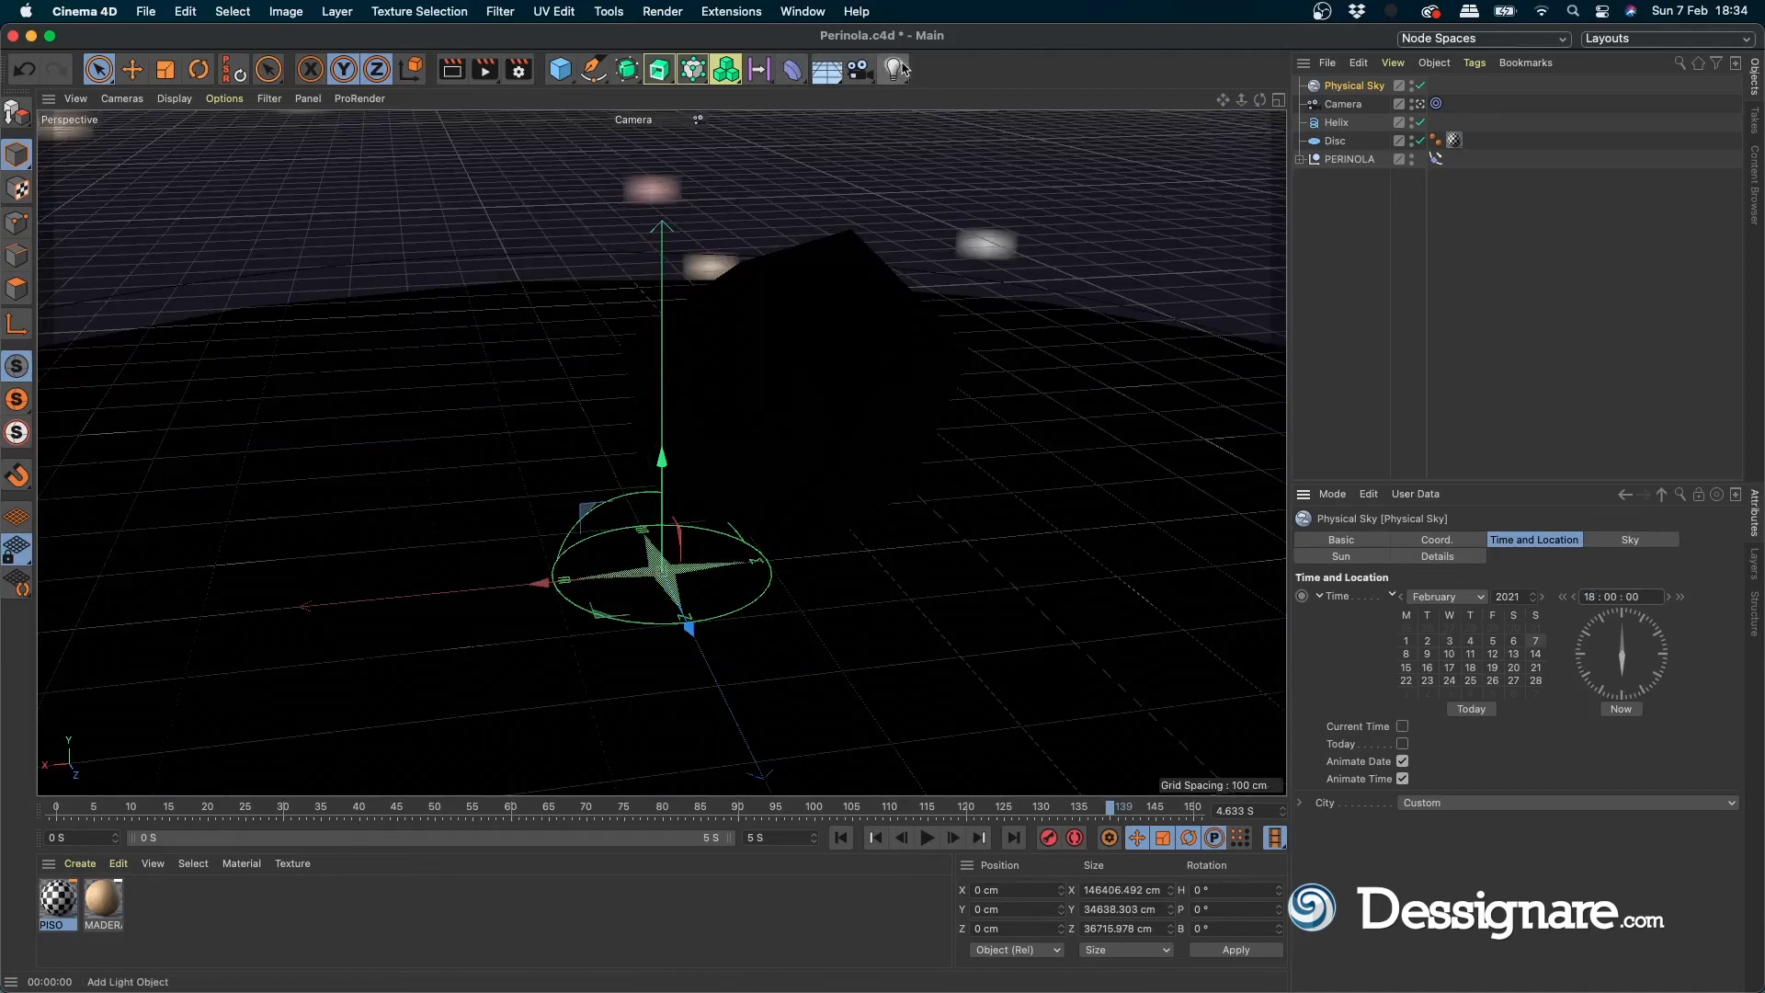
- Add an Omni light and place it at about X -319, Y 284, Z 598 cm
click(893, 69)
click(980, 104)
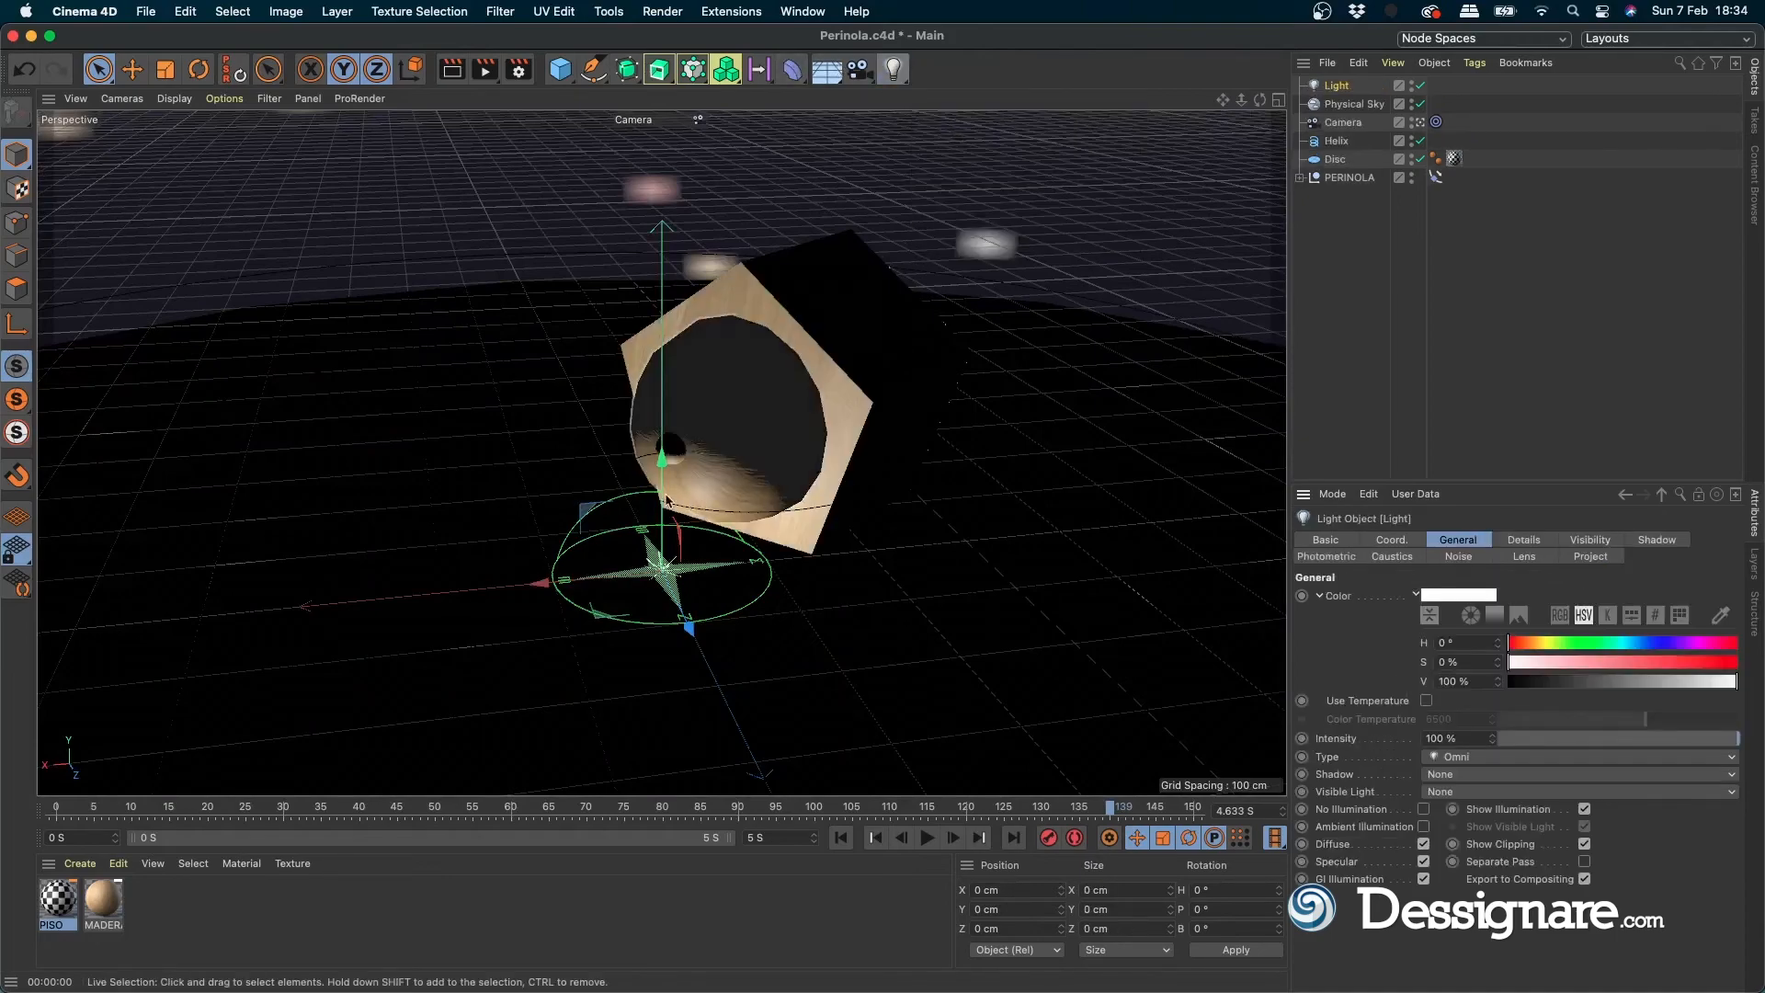
drag(585, 267, 936, 251)
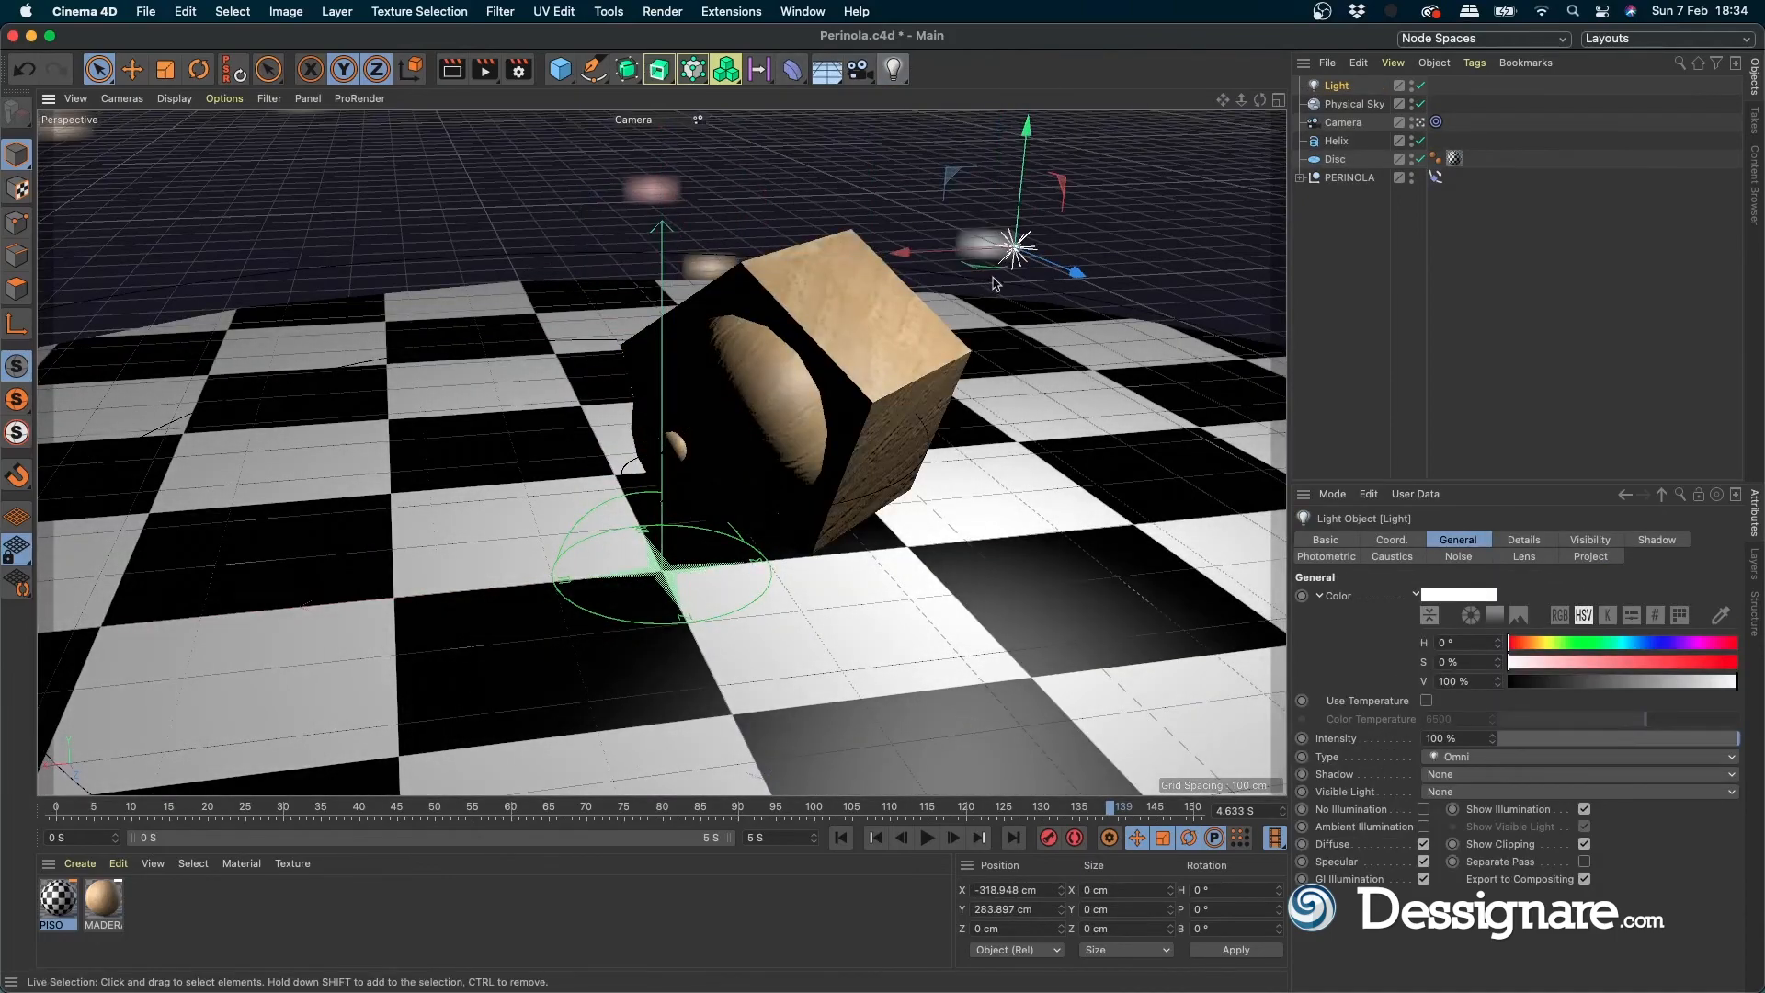
drag(1066, 275, 1285, 358)
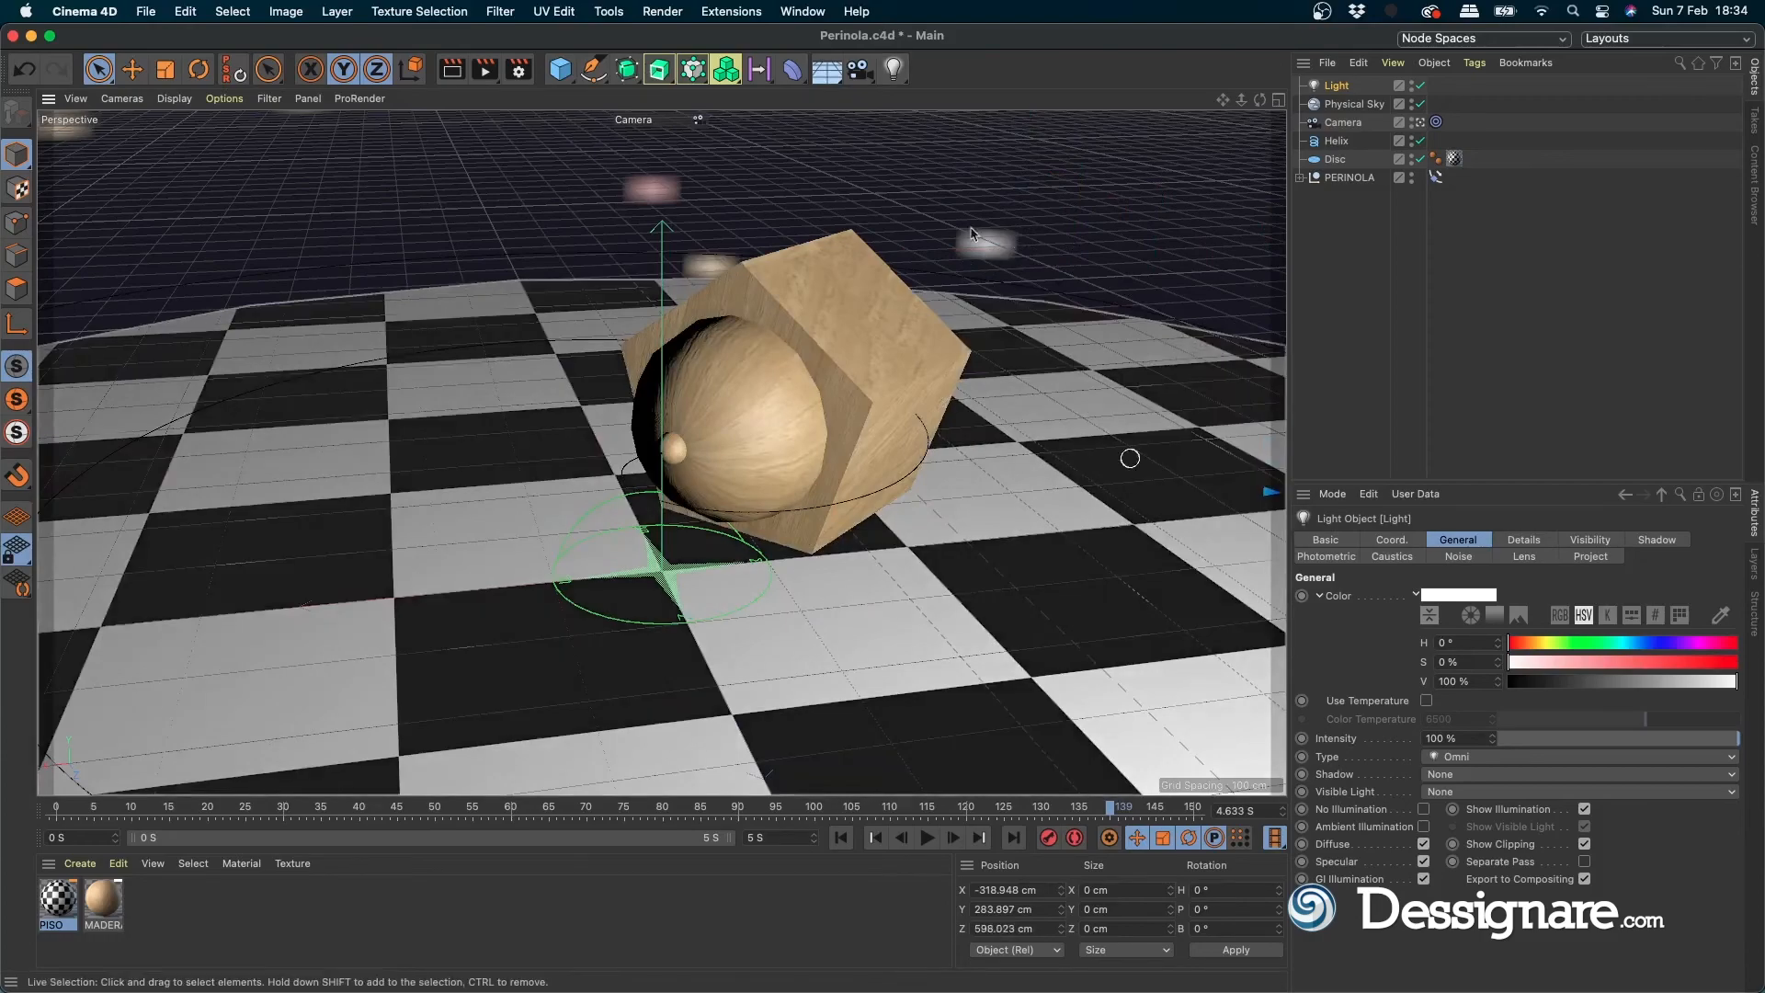
- Add a second Omni light and place it at about X 434, Y 260, Z 0 cm
click(893, 69)
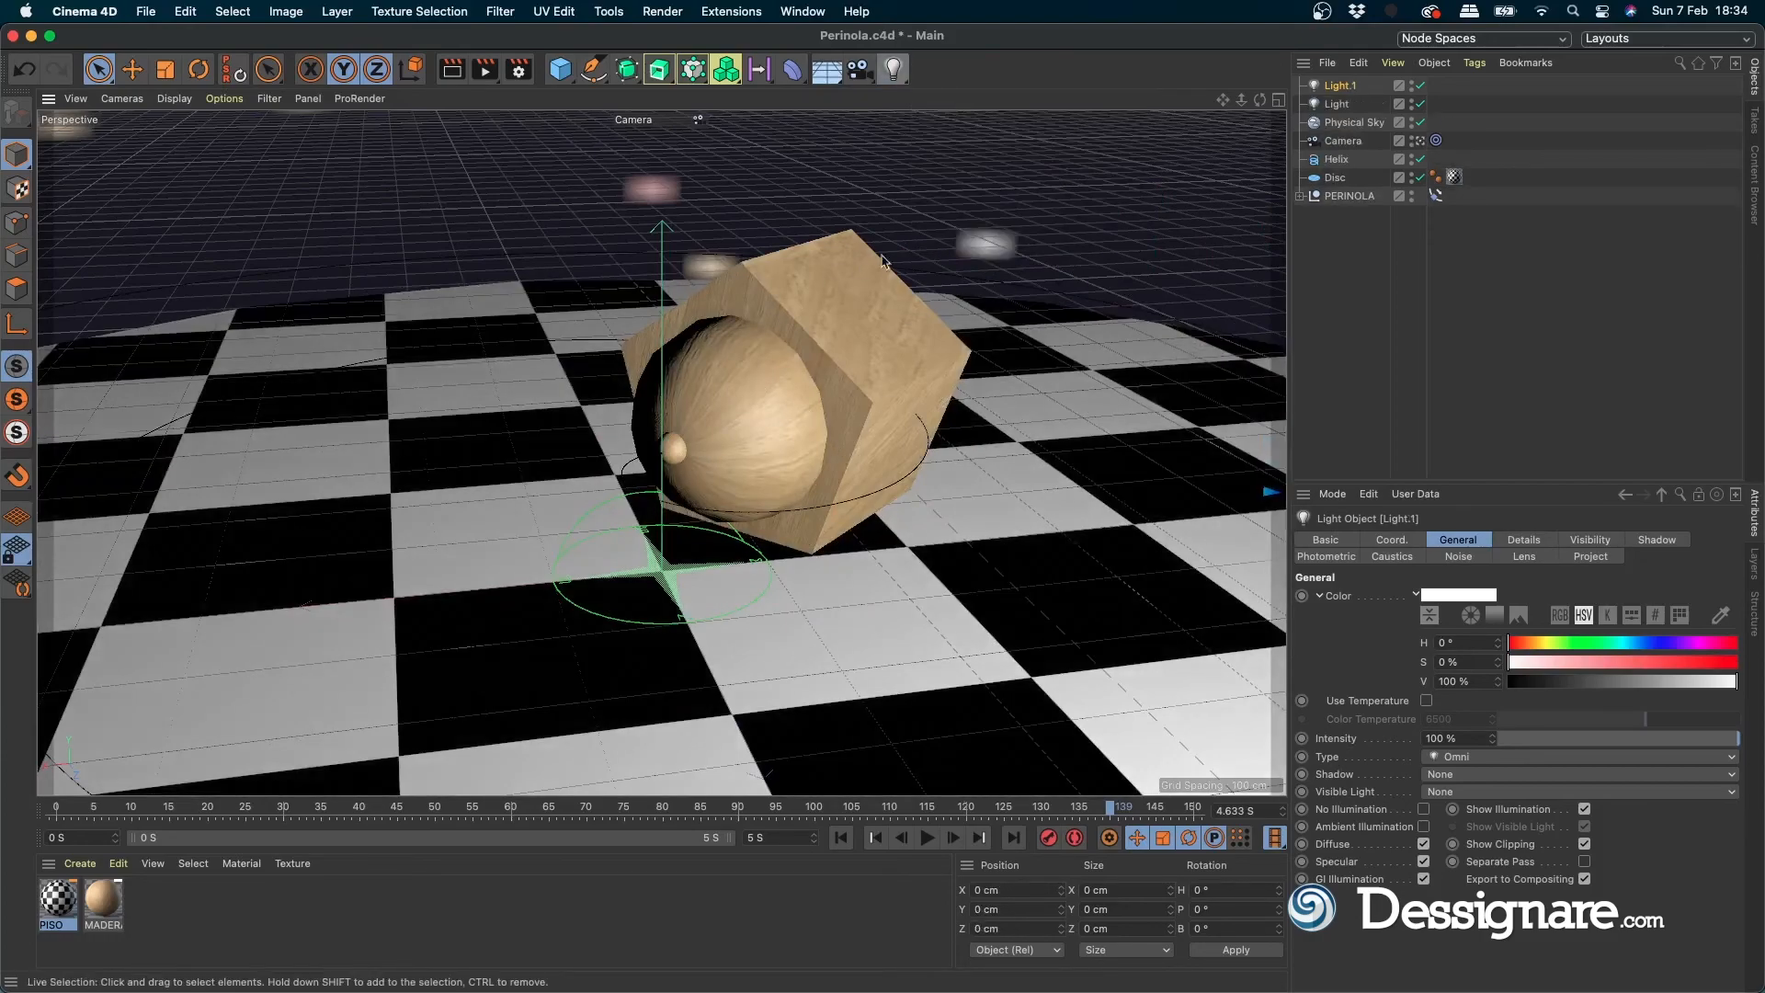
drag(661, 490, 661, 214)
drag(553, 304, 15, 329)
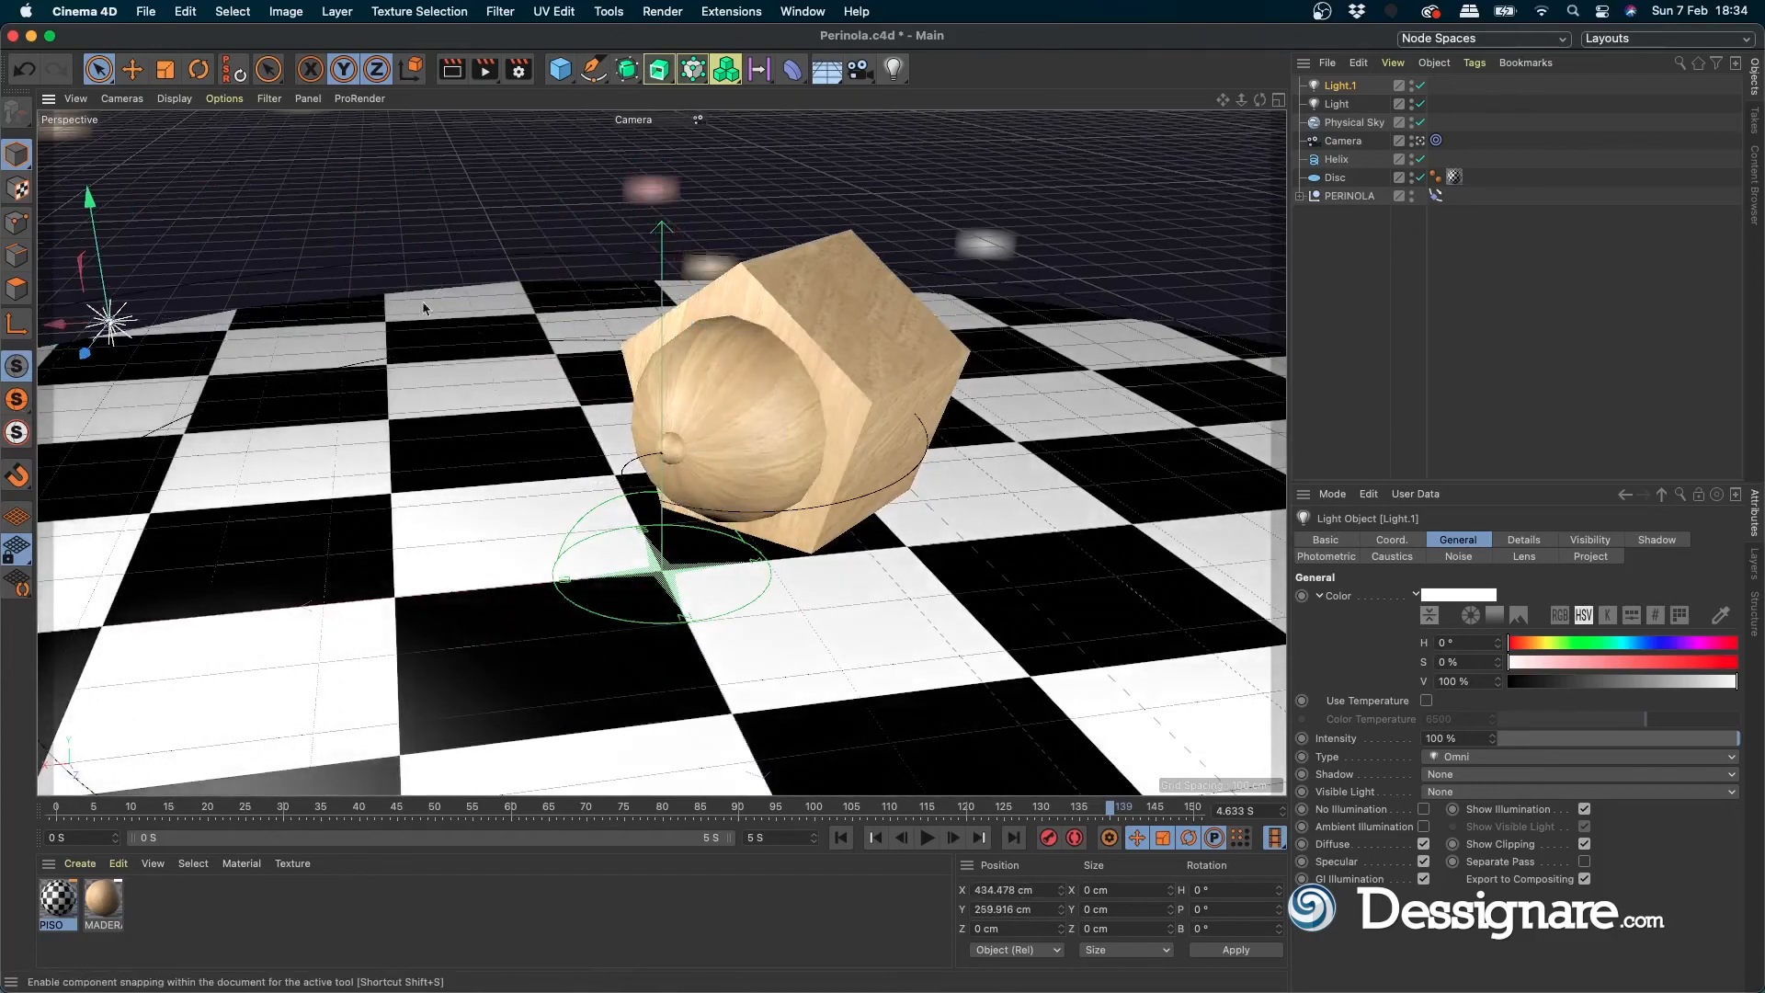
- Color the second light magenta with hue 305° and saturation 84%, and render the view to check it
double_click(1340, 86)
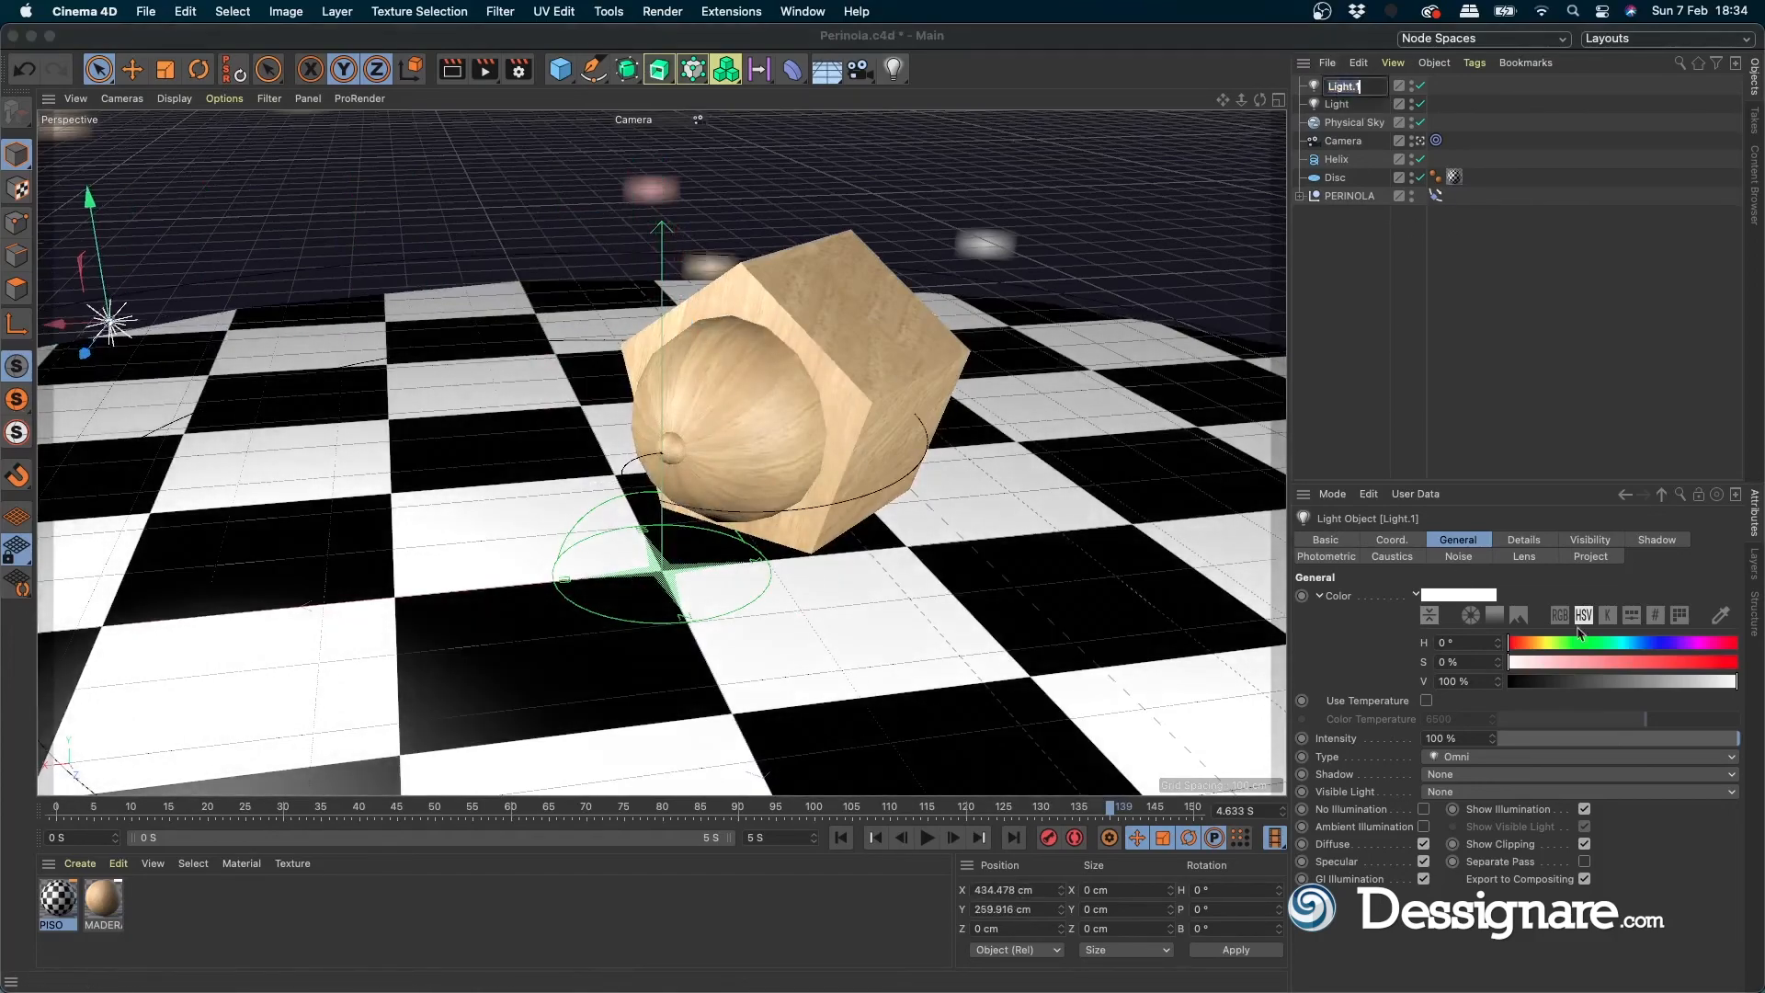
key(Return)
click(1702, 662)
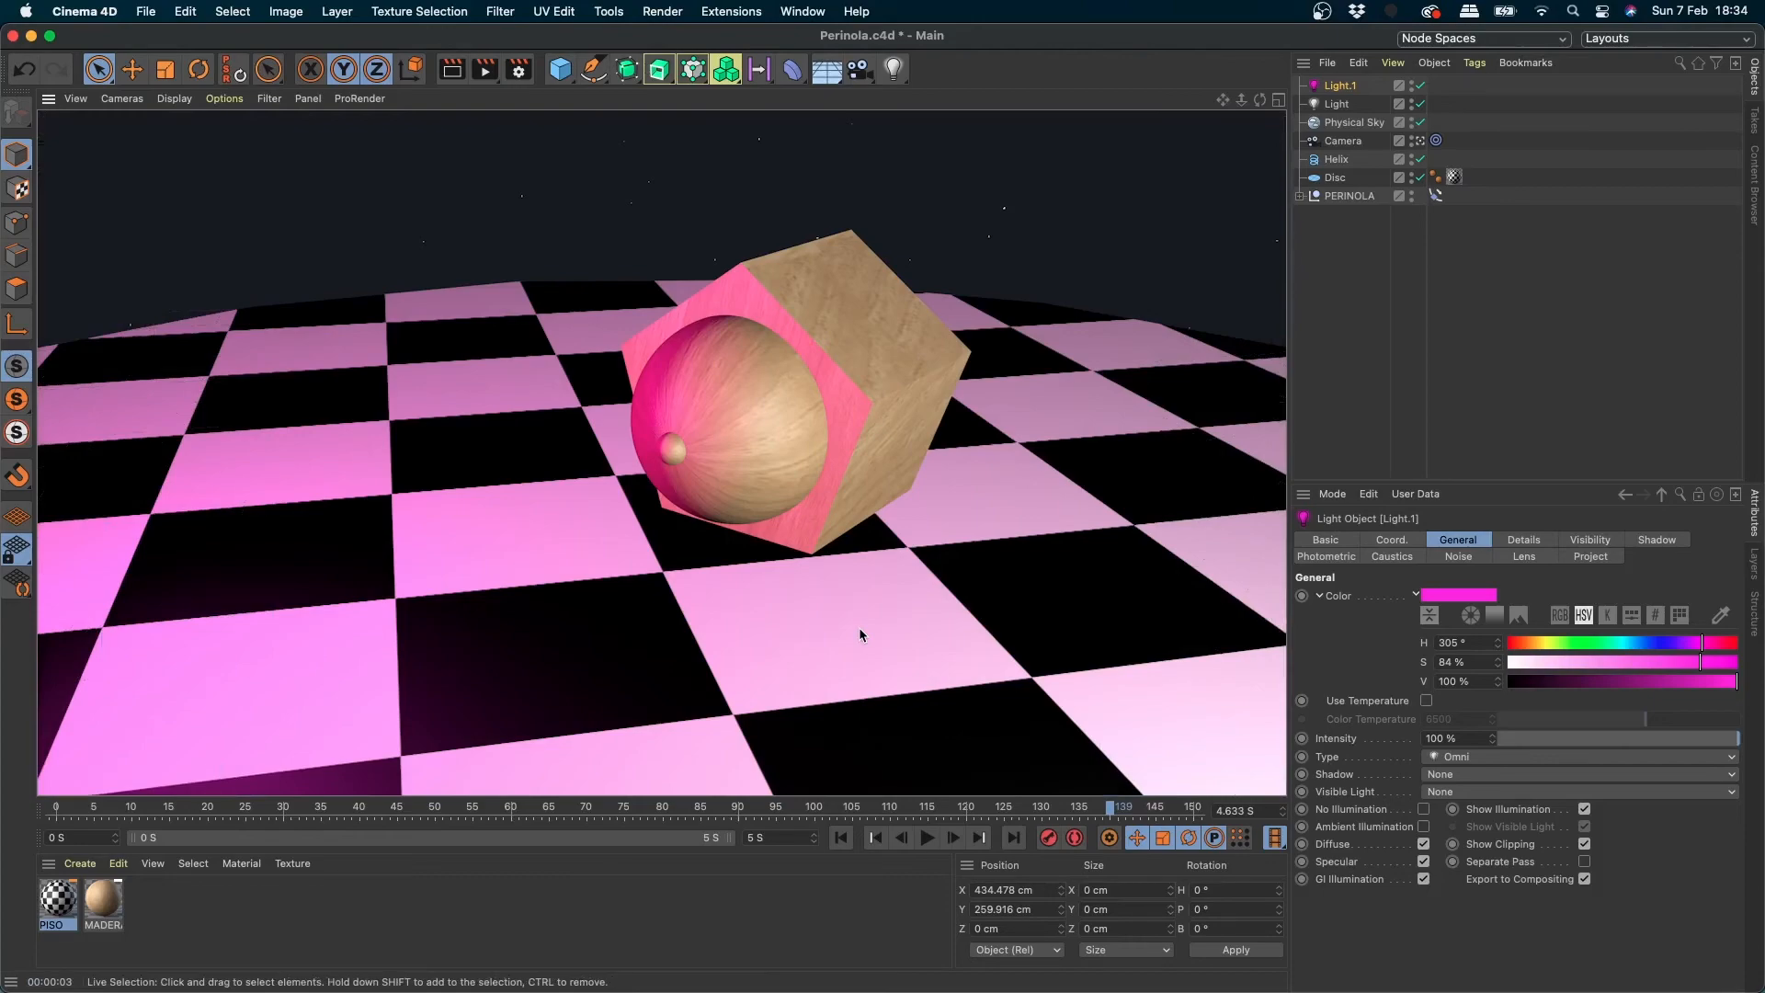
click(859, 629)
- Set the Layer 1 reflection brightness of the PISO material to 11%
click(55, 897)
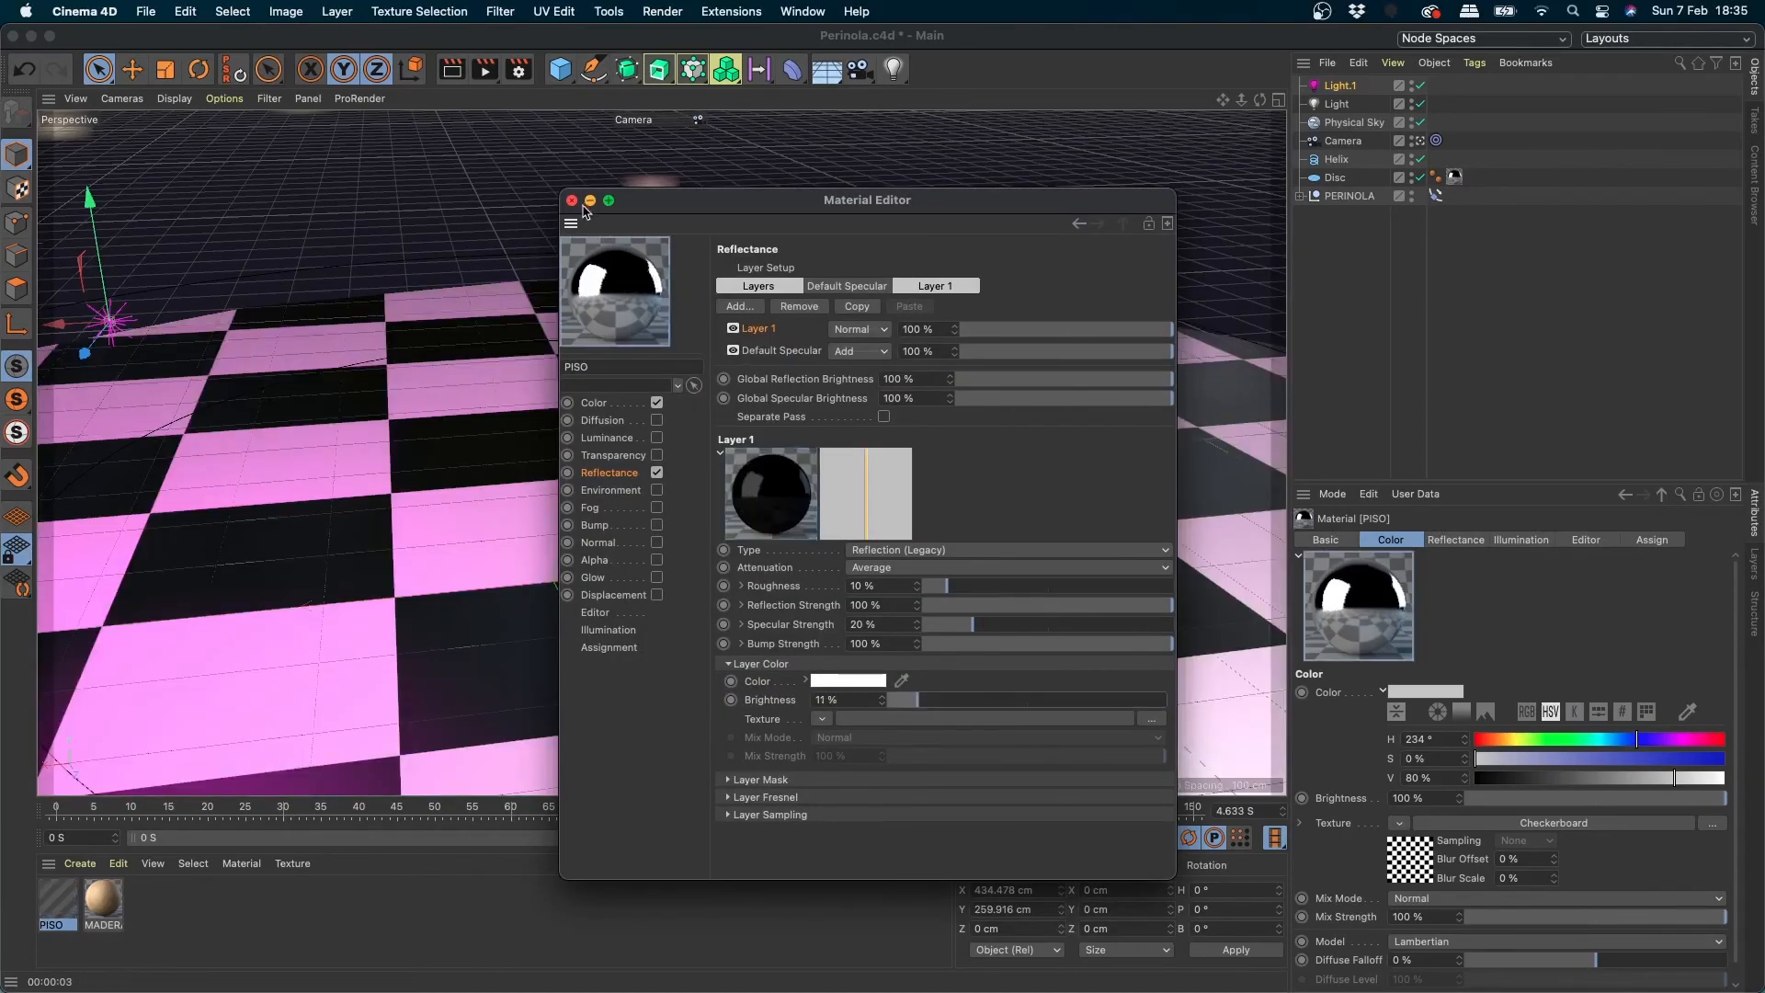
click(572, 201)
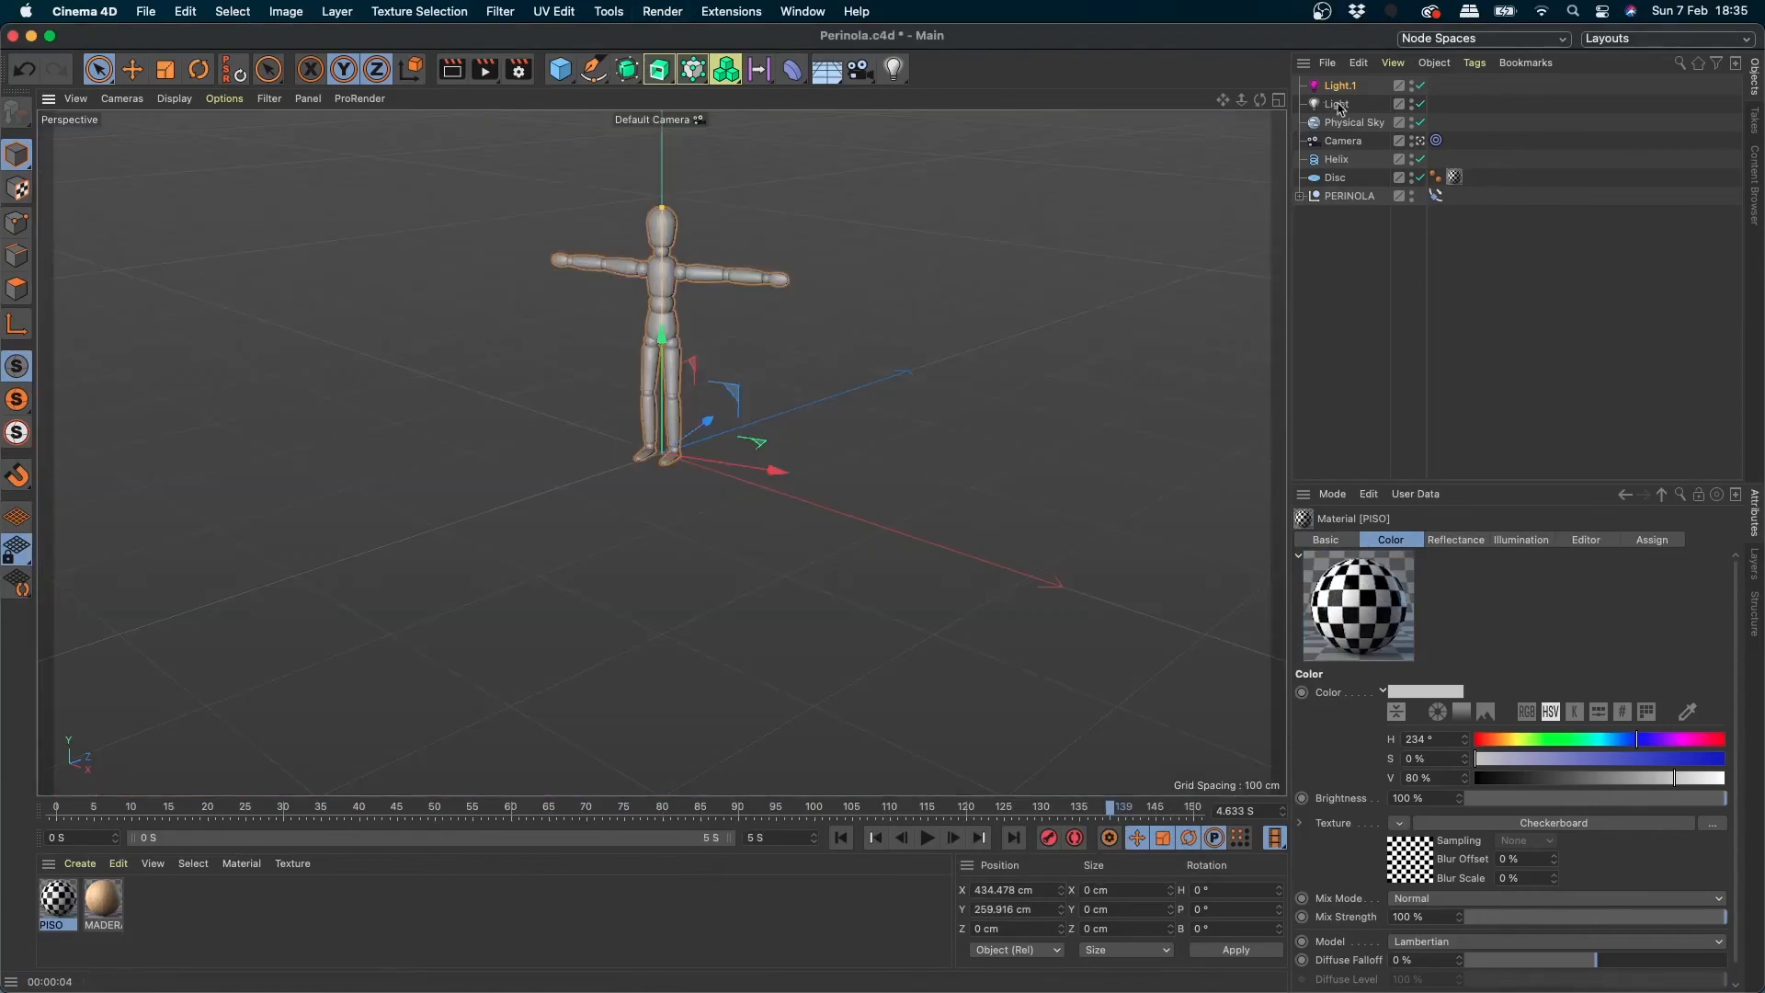
- Set the shadows of both lights to Raytraced (Hard), and render the view to check them
click(1341, 86)
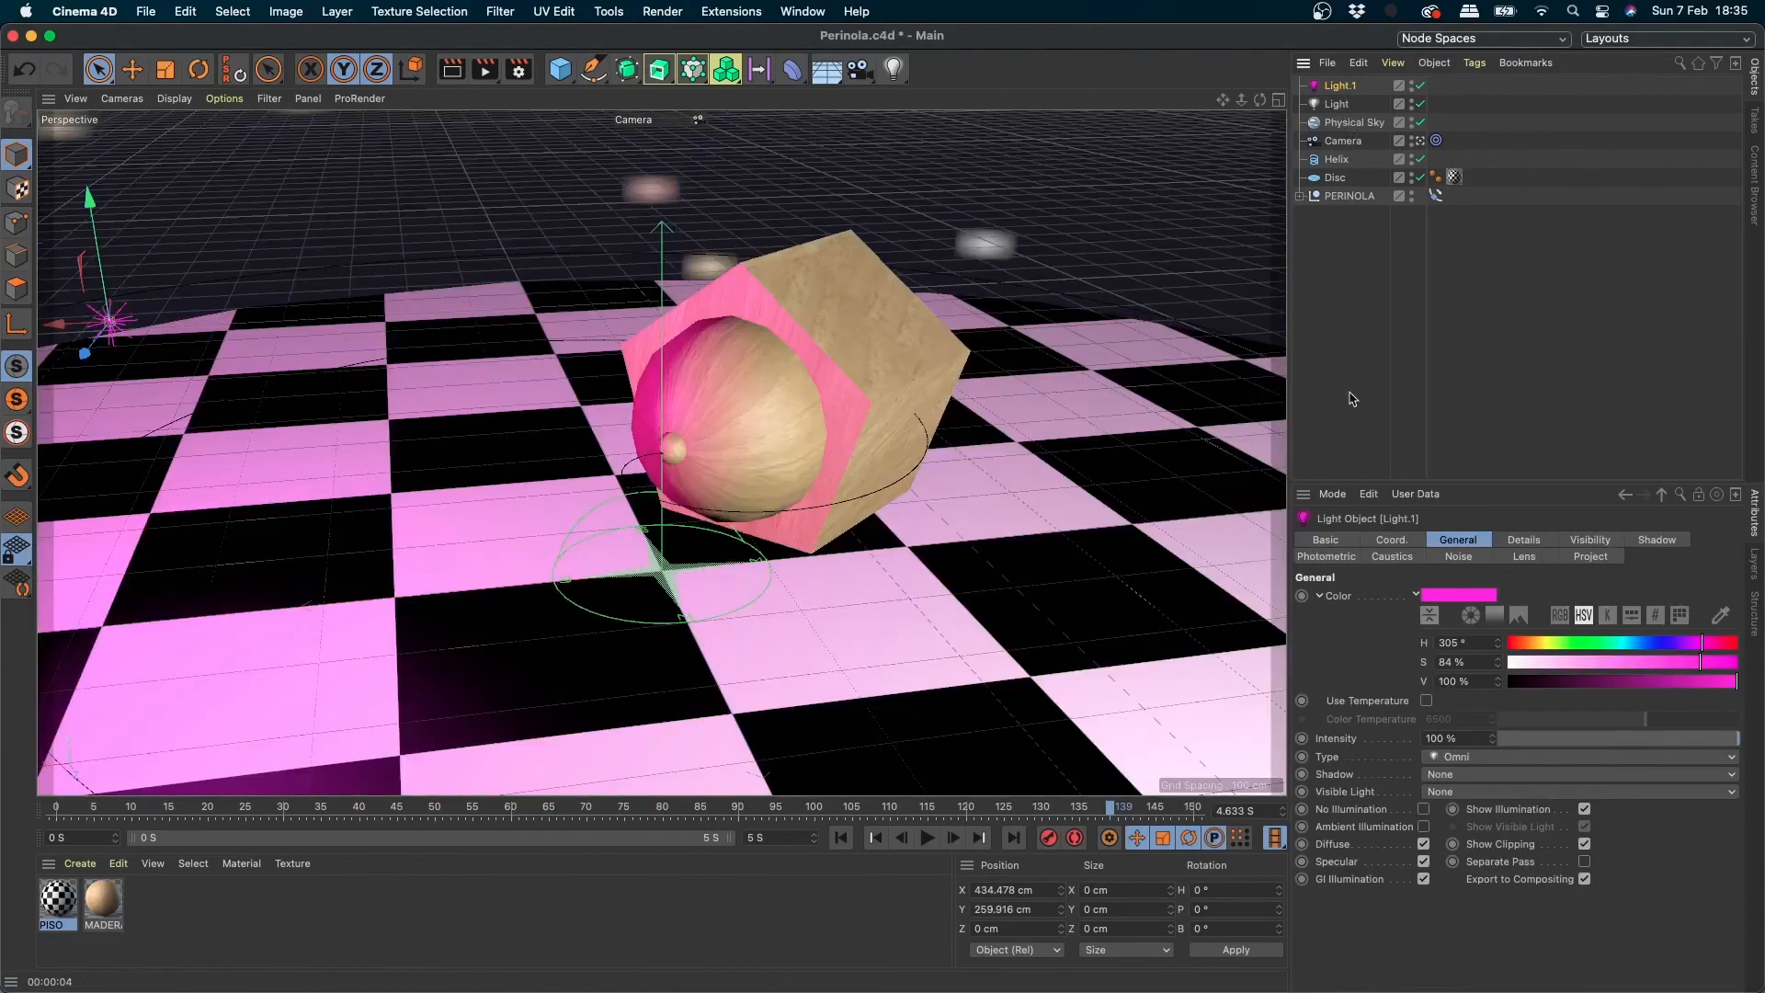
click(1489, 778)
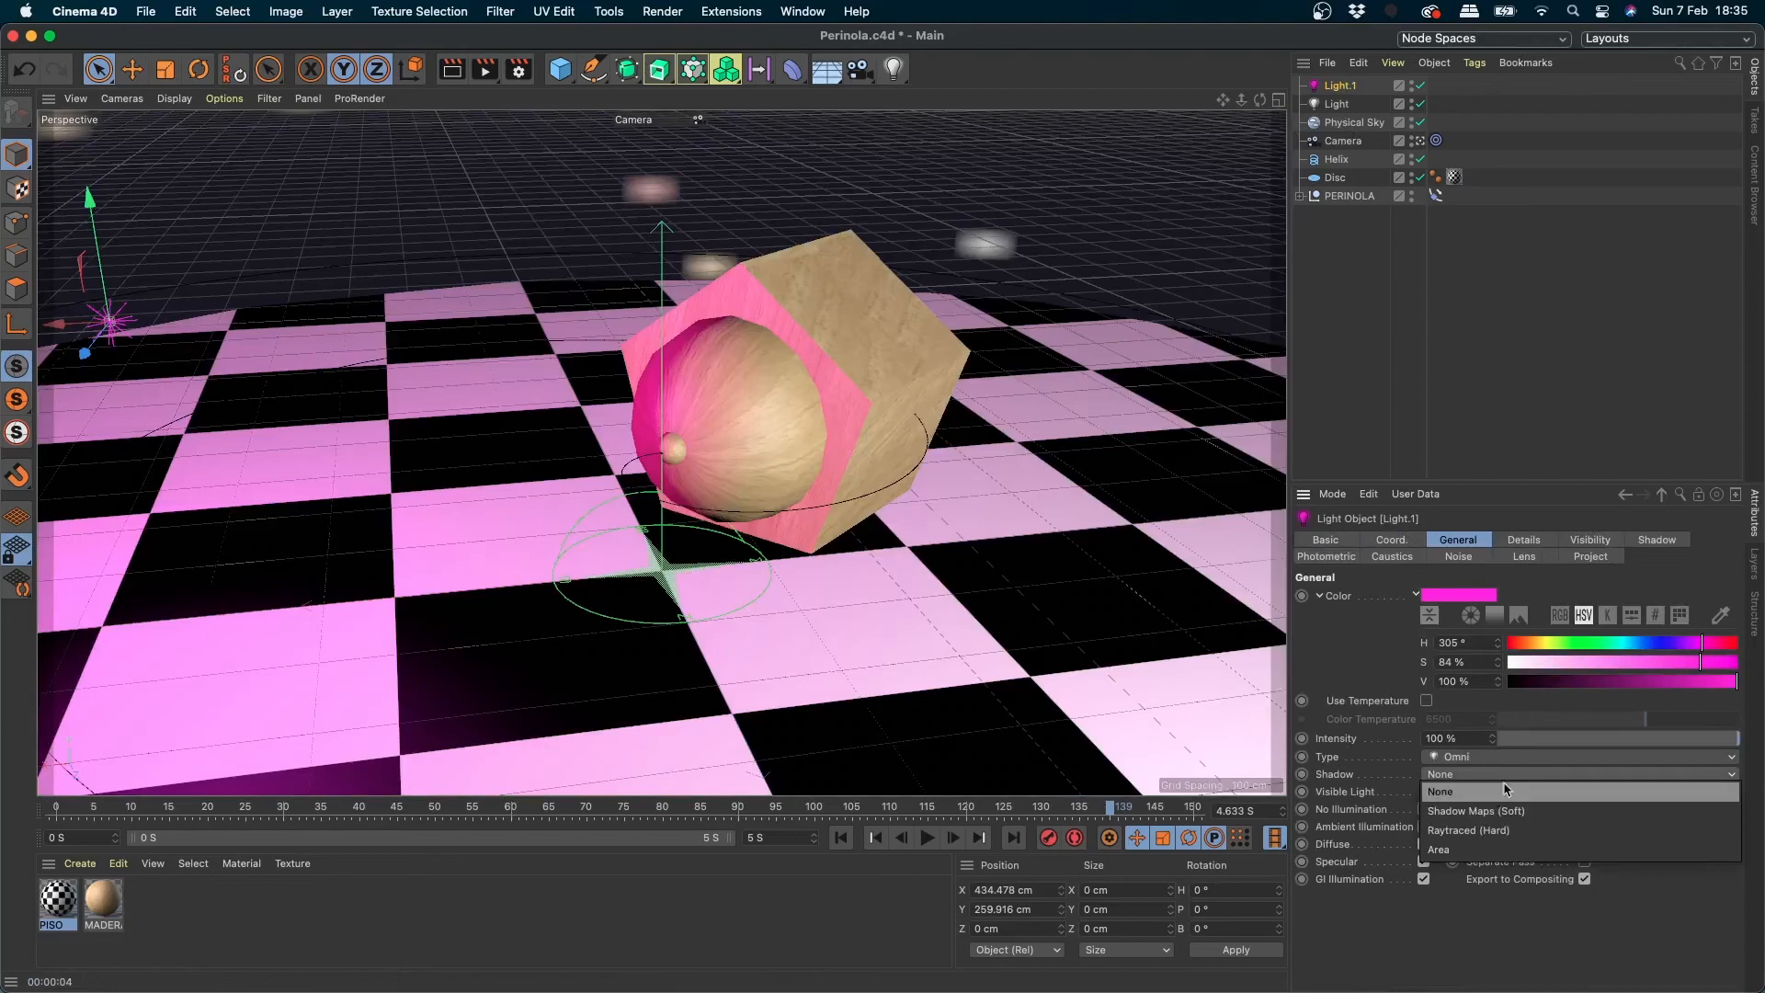
click(1515, 829)
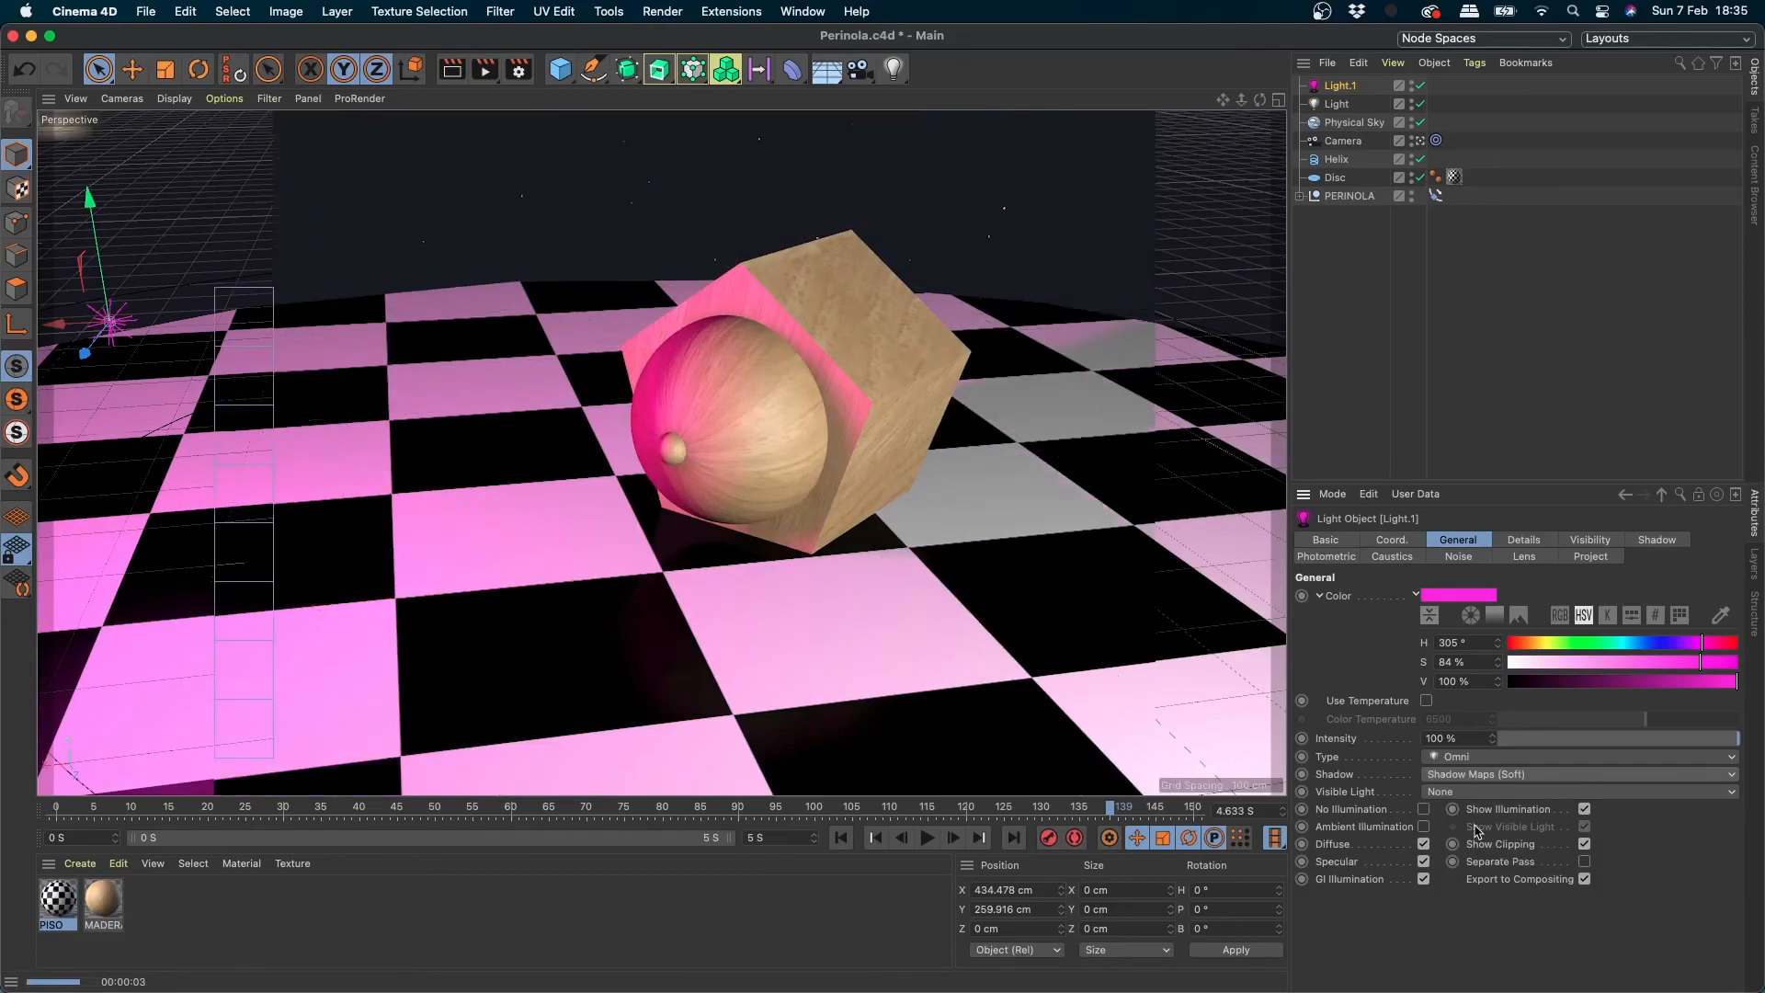
click(1339, 105)
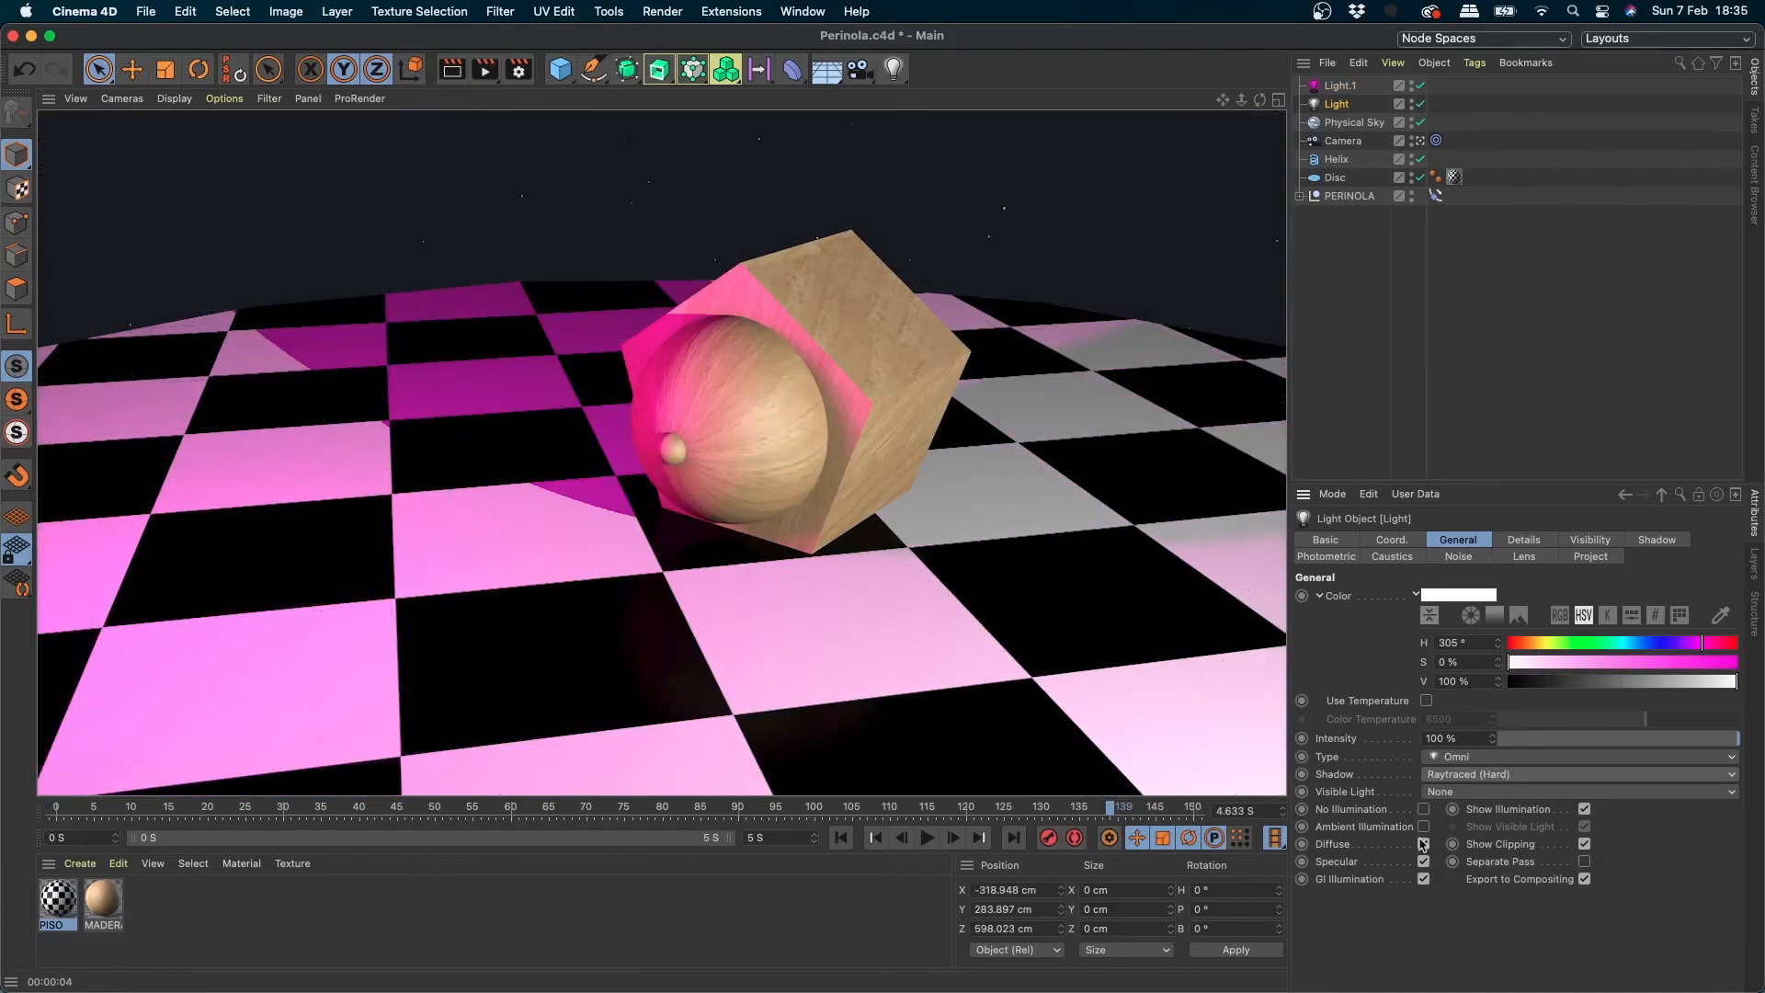
- Play the animation from the first frame to check the lit scene through the Camera
click(839, 838)
click(926, 838)
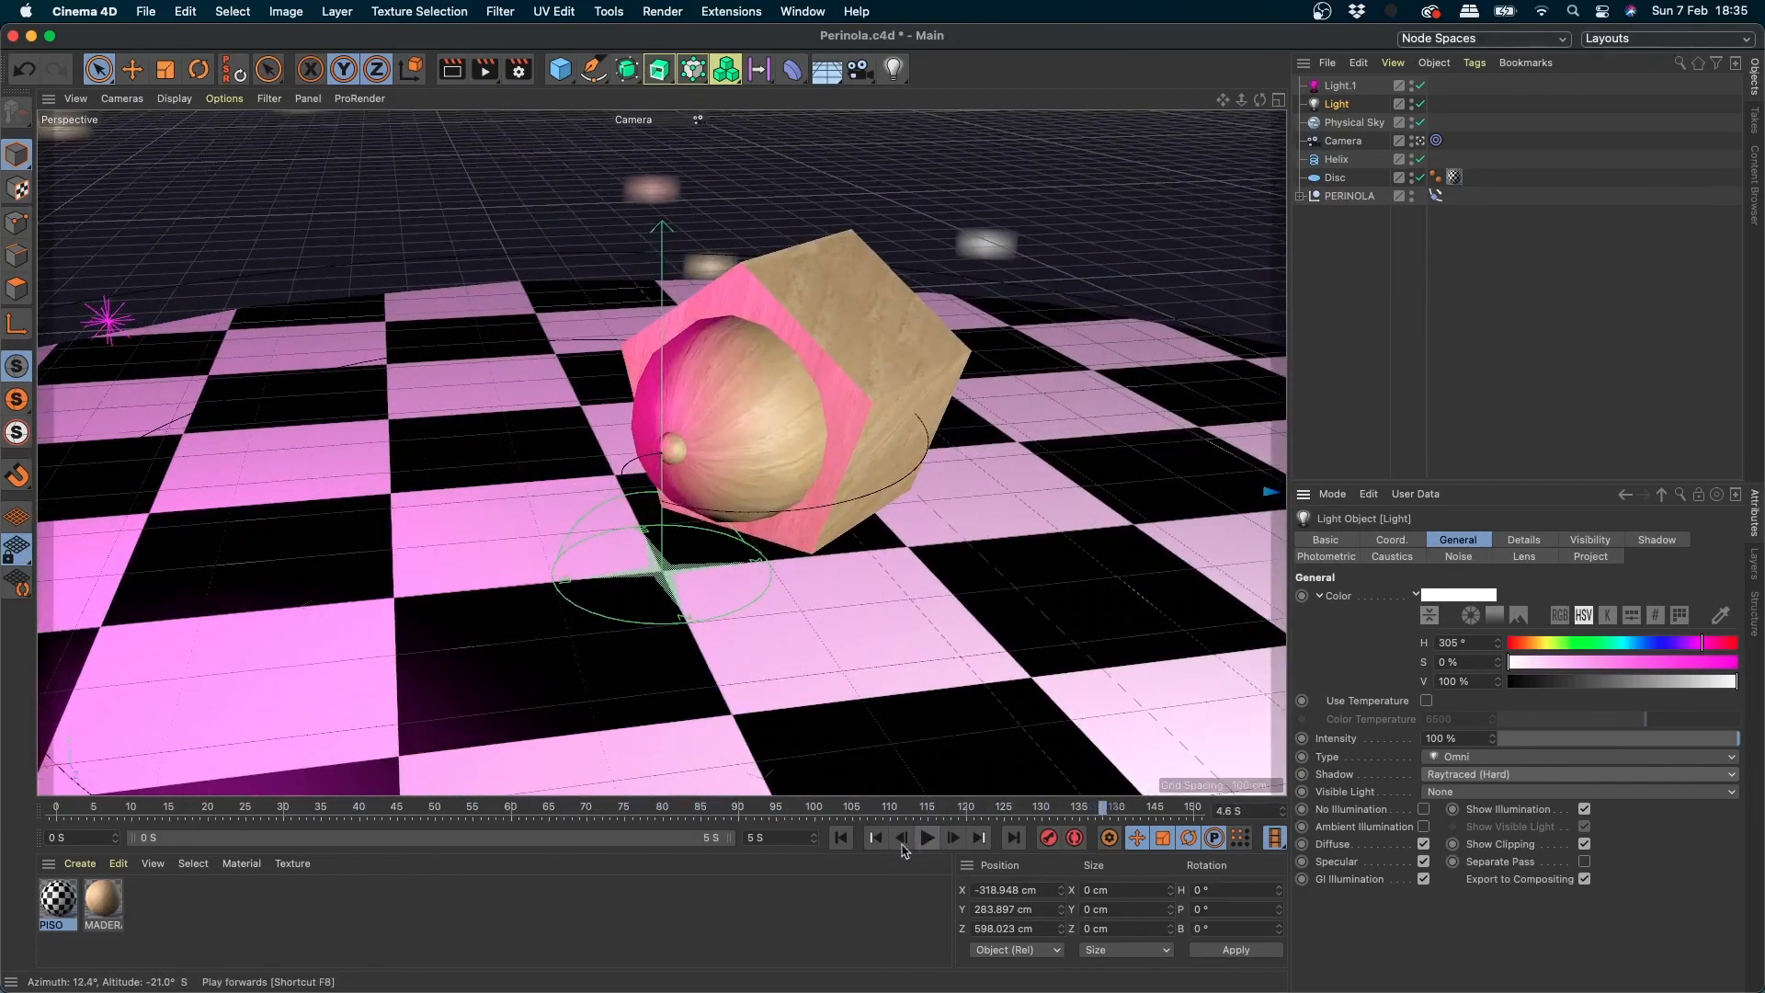
click(838, 840)
click(927, 839)
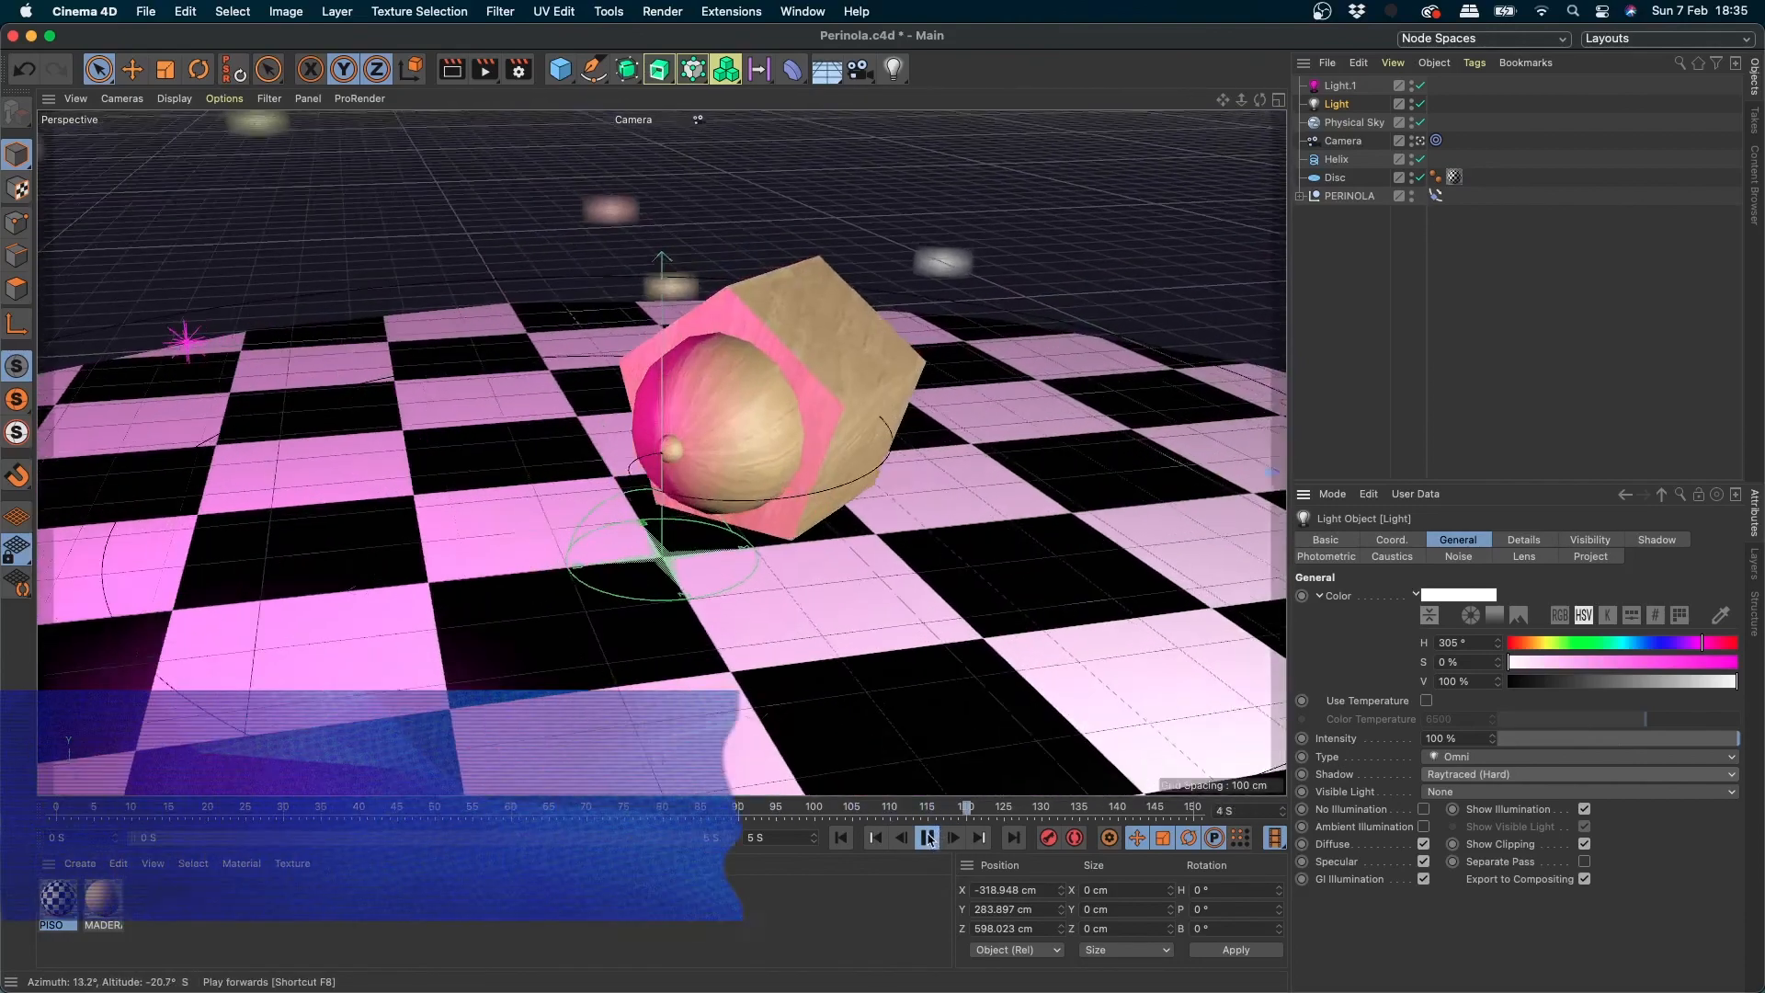
click(927, 838)
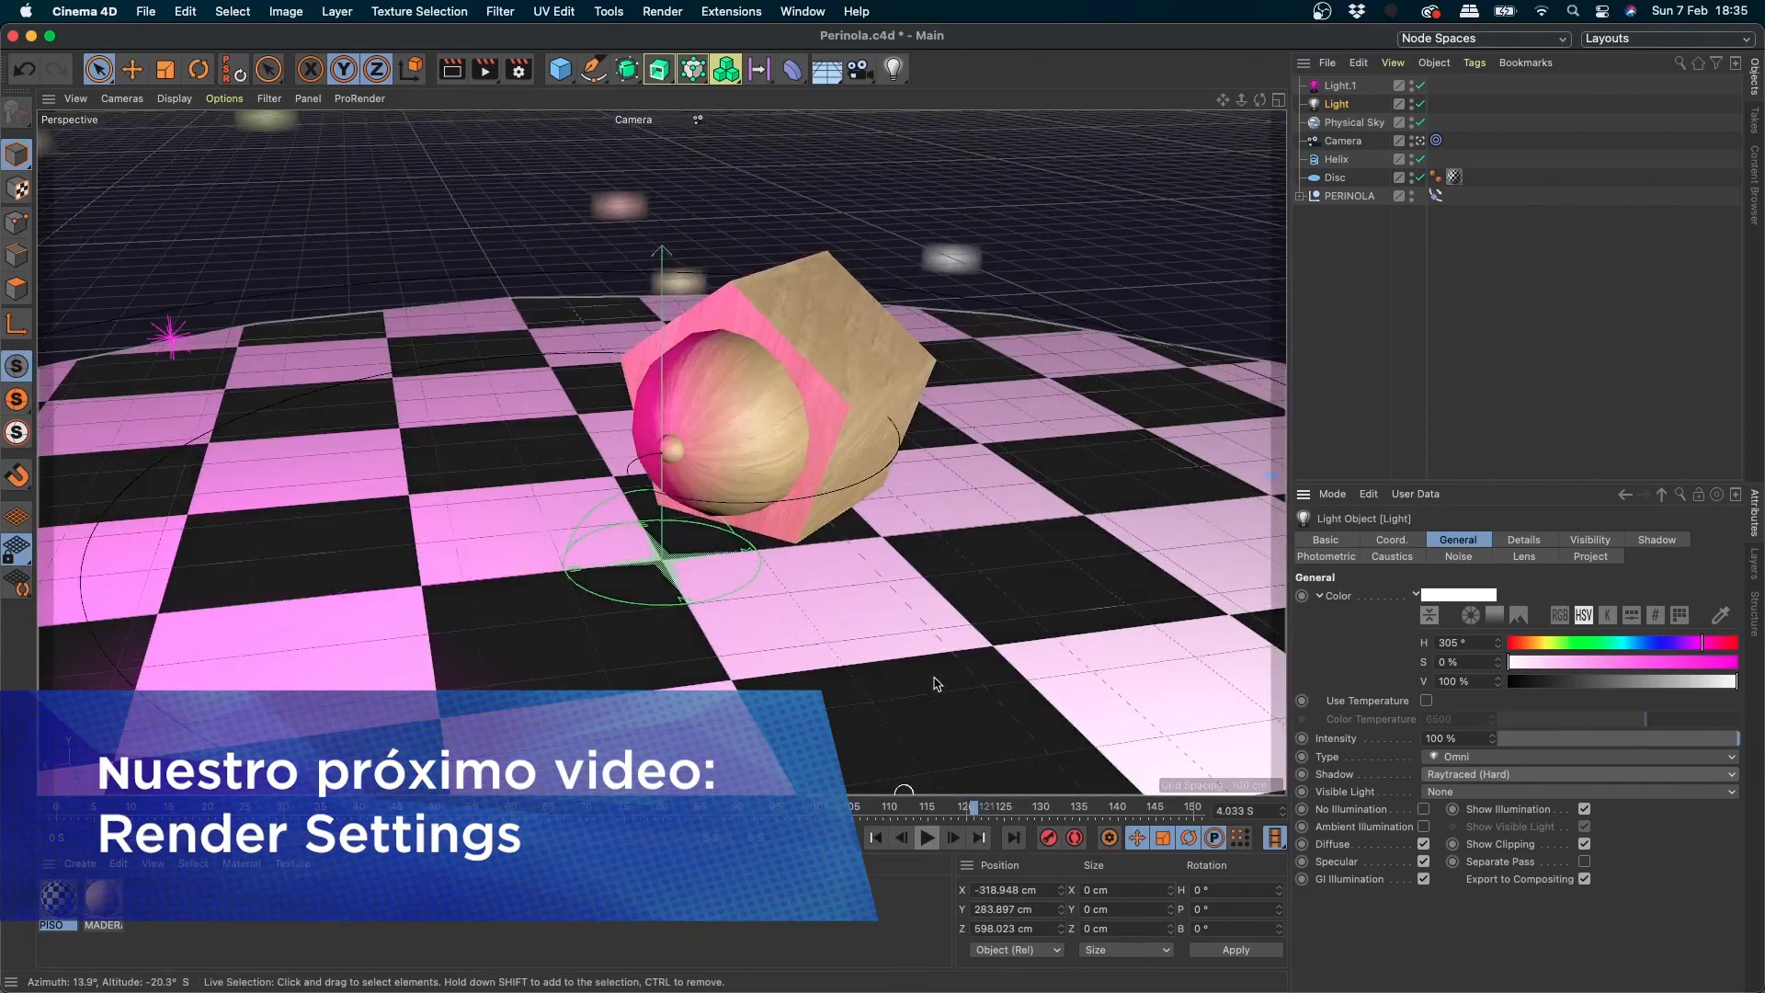